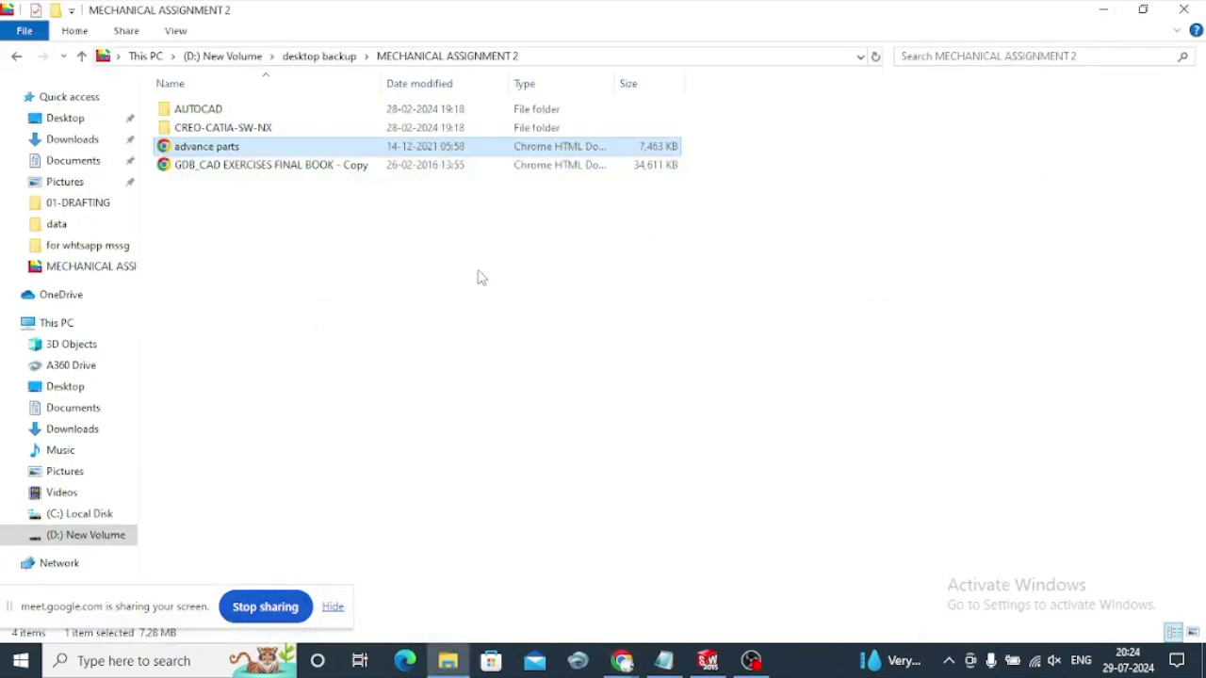
Switch from File Explorer to the blank SOLIDWORKS part Part1
click(1183, 10)
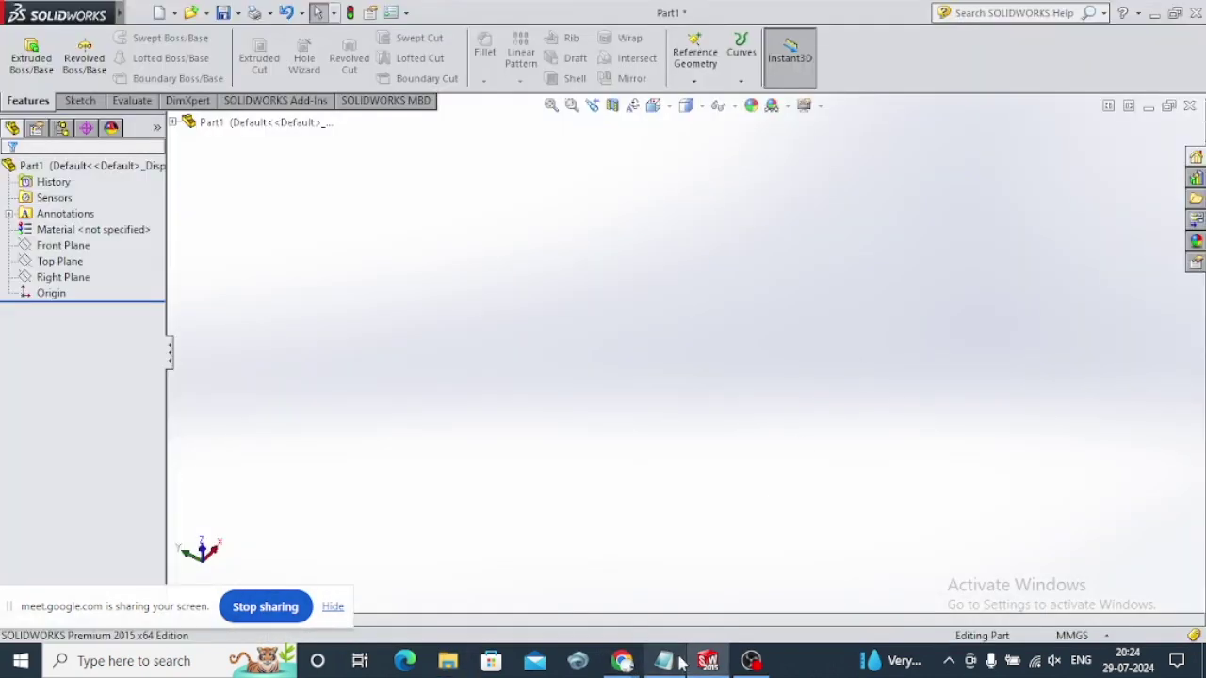
Start a sketch on the Top Plane and draw a circle centred on the origin
click(66, 249)
ctrl+click(65, 261)
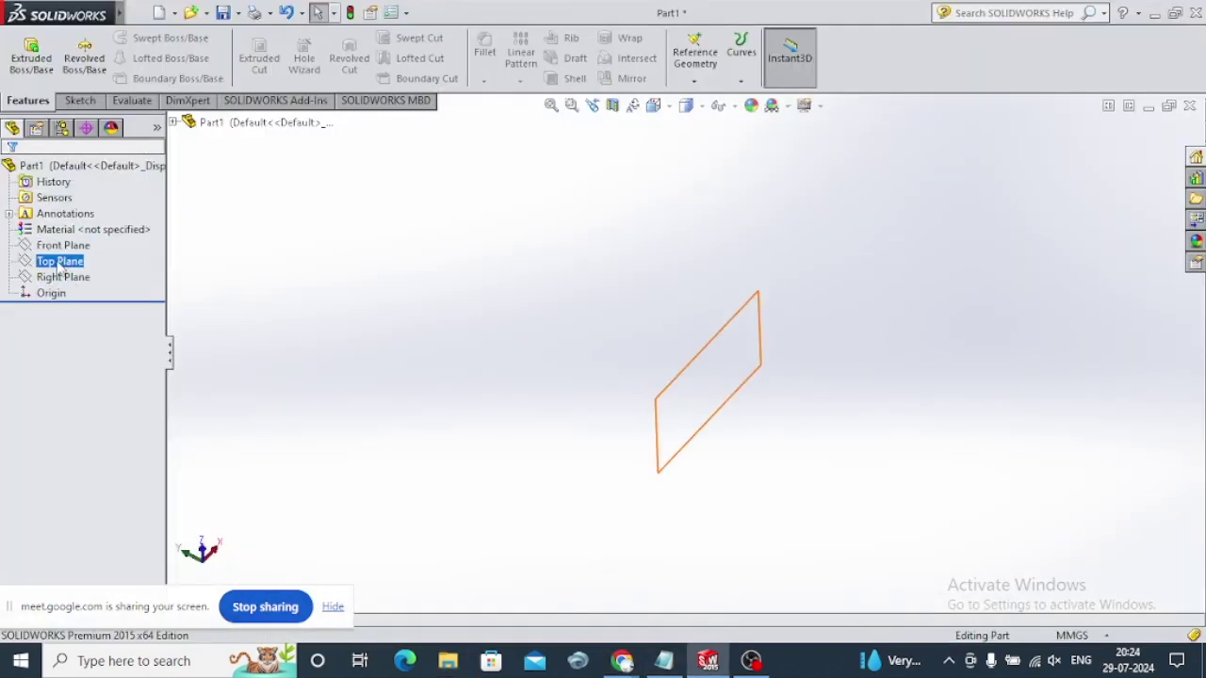
click(74, 237)
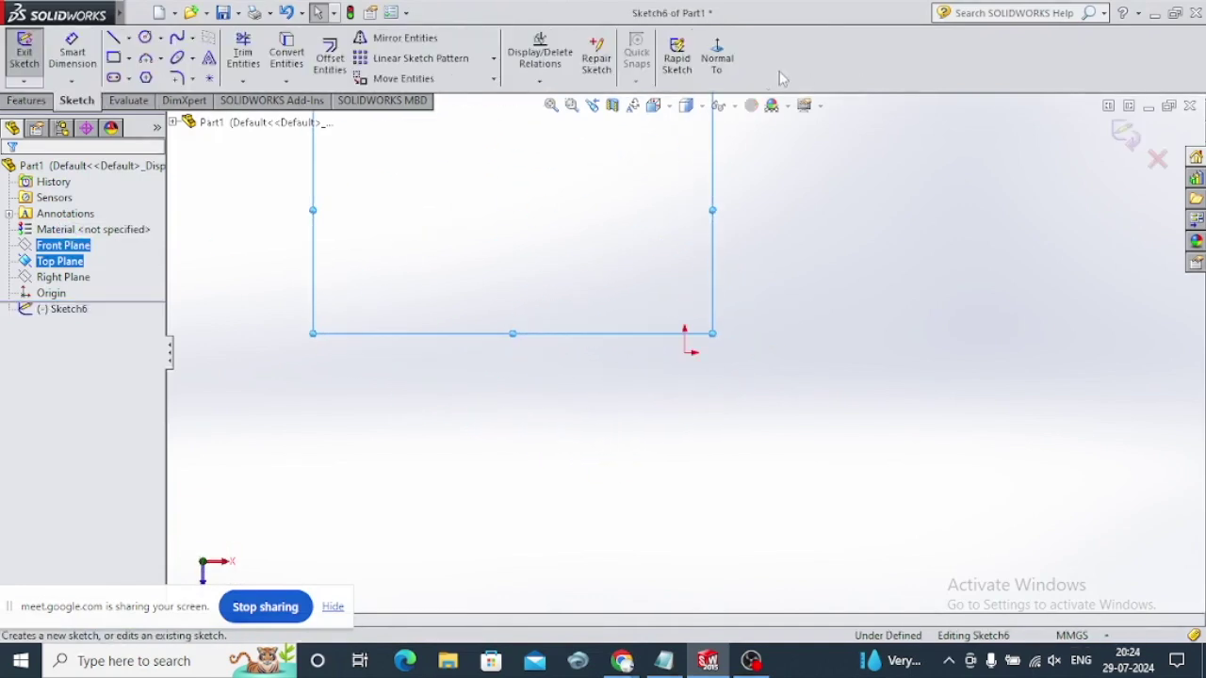
click(716, 61)
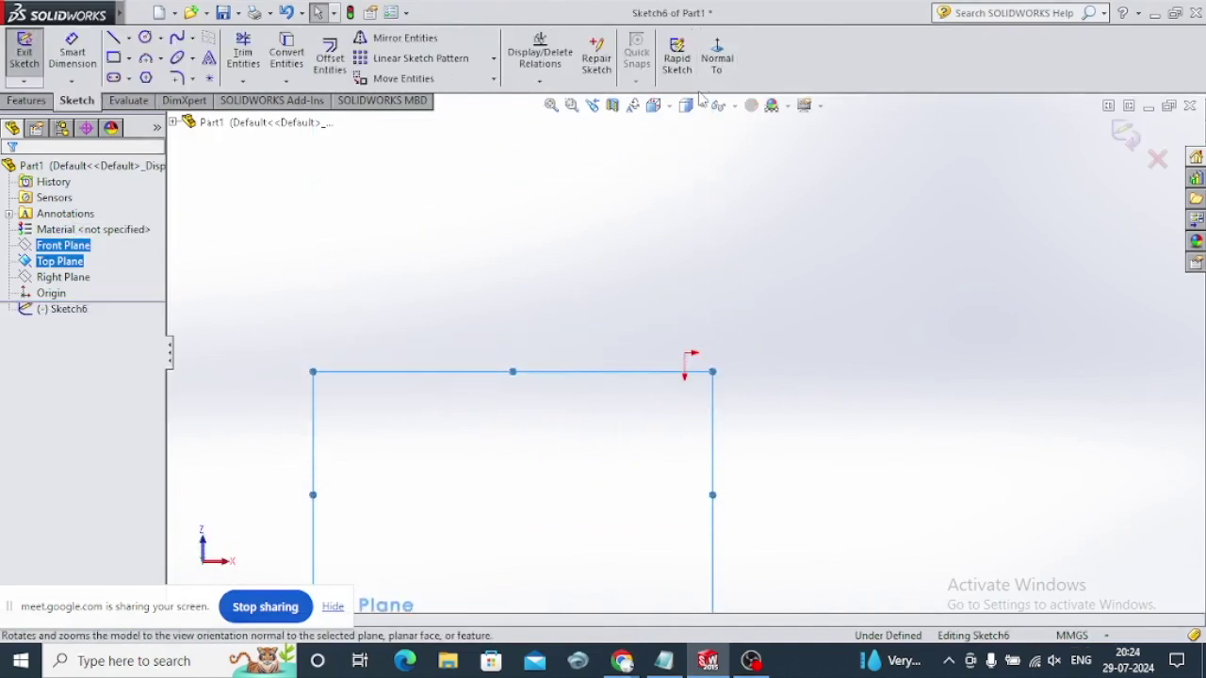
click(145, 38)
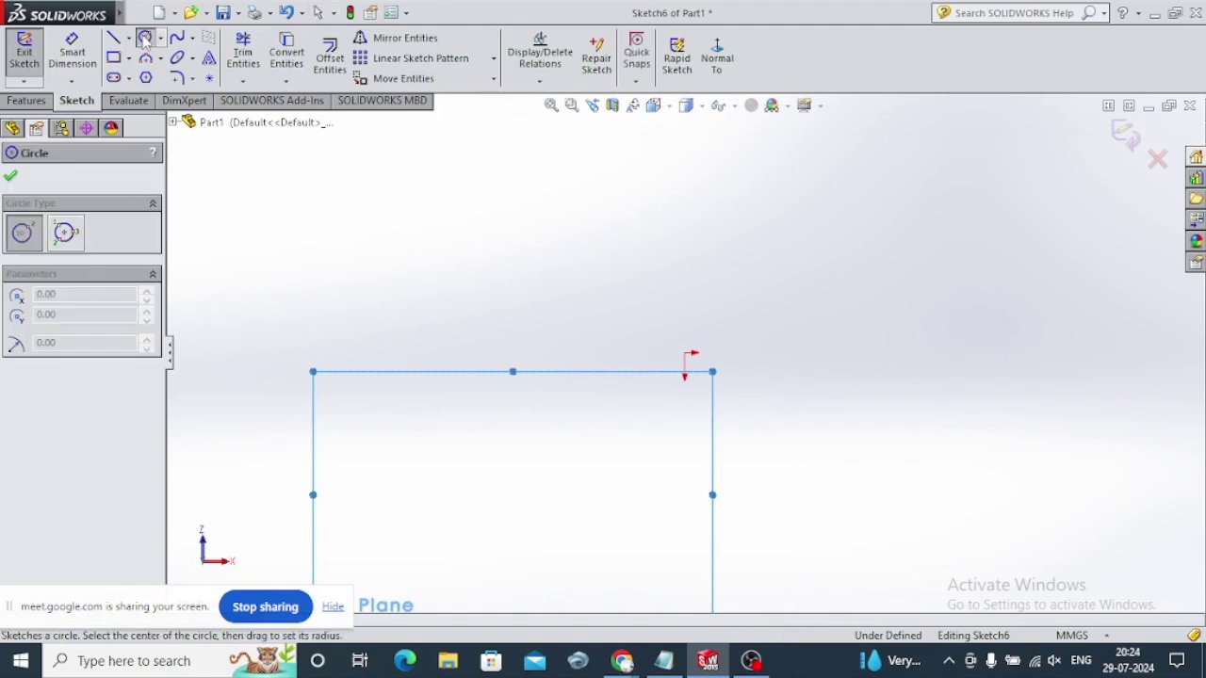
click(684, 353)
click(621, 475)
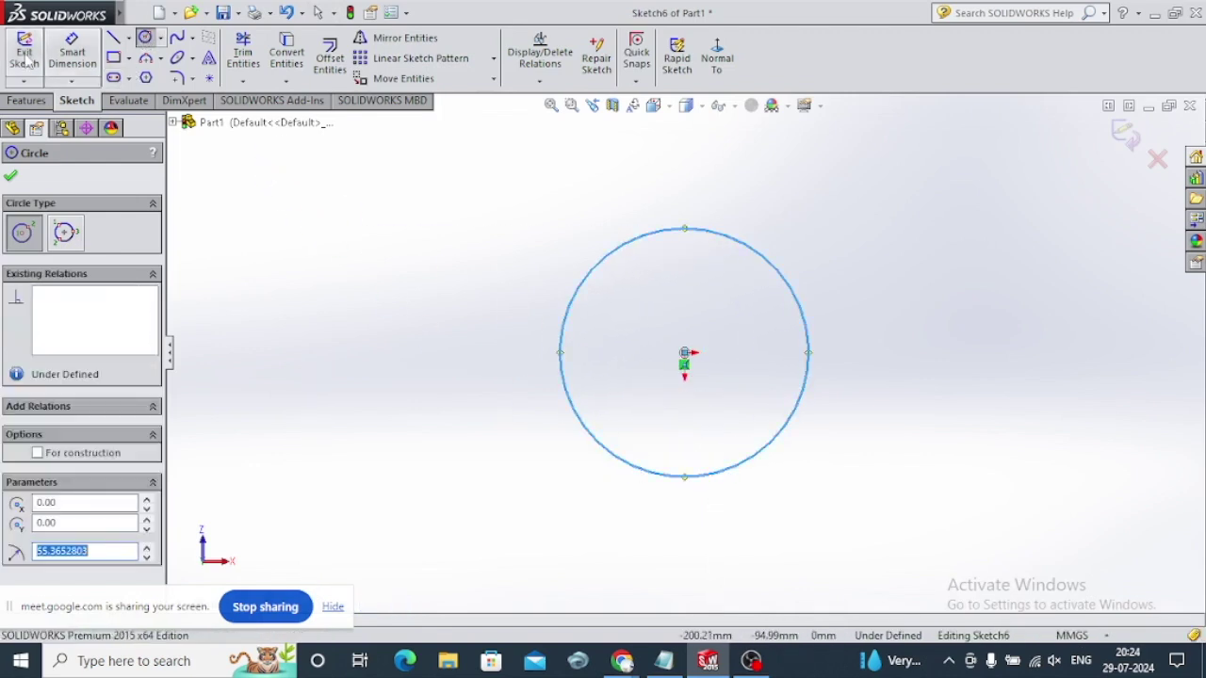
Dimension the circle to Ø120 and exit the sketch
click(71, 52)
click(628, 245)
click(419, 282)
text(120)
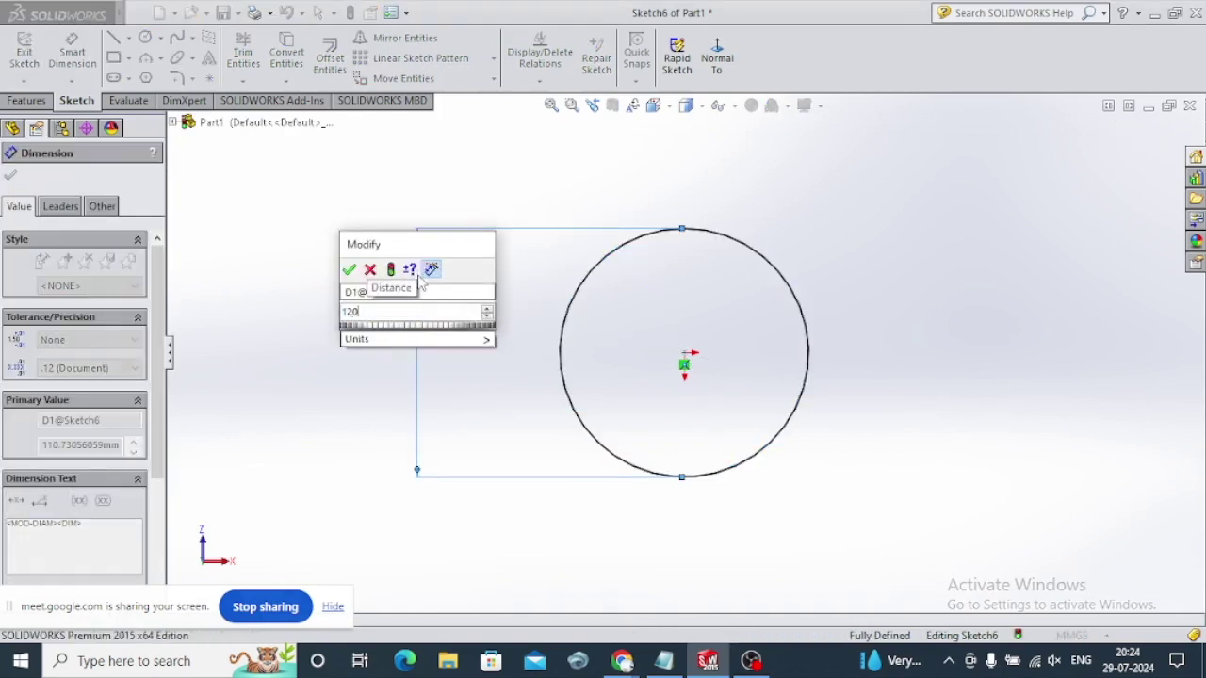
key(Return)
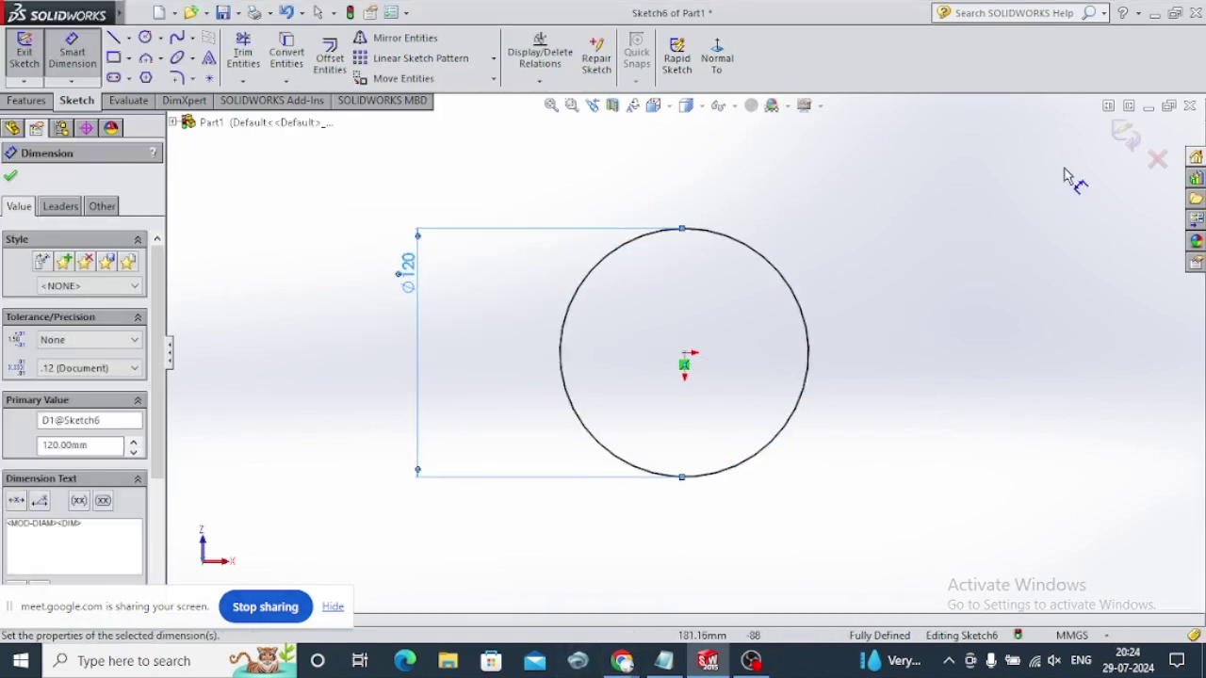
key(Escape)
click(1118, 132)
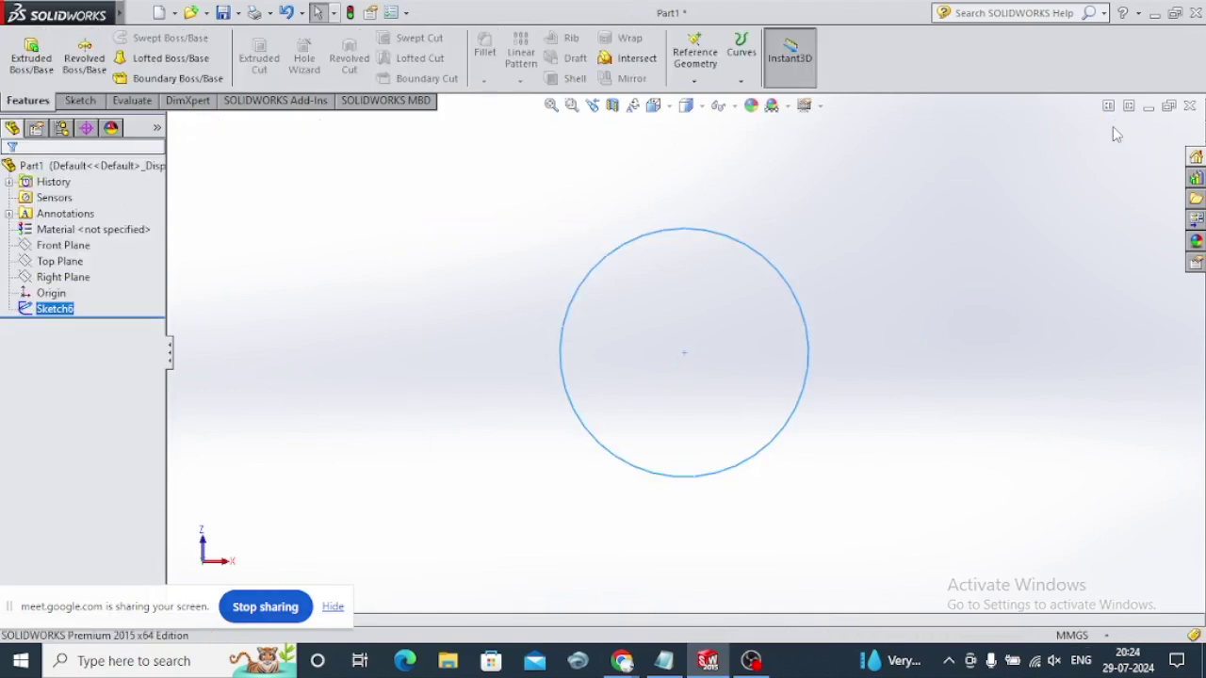
Extrude the Ø120 circle 15 mm Blind into the disc Boss-Extrude2
click(32, 56)
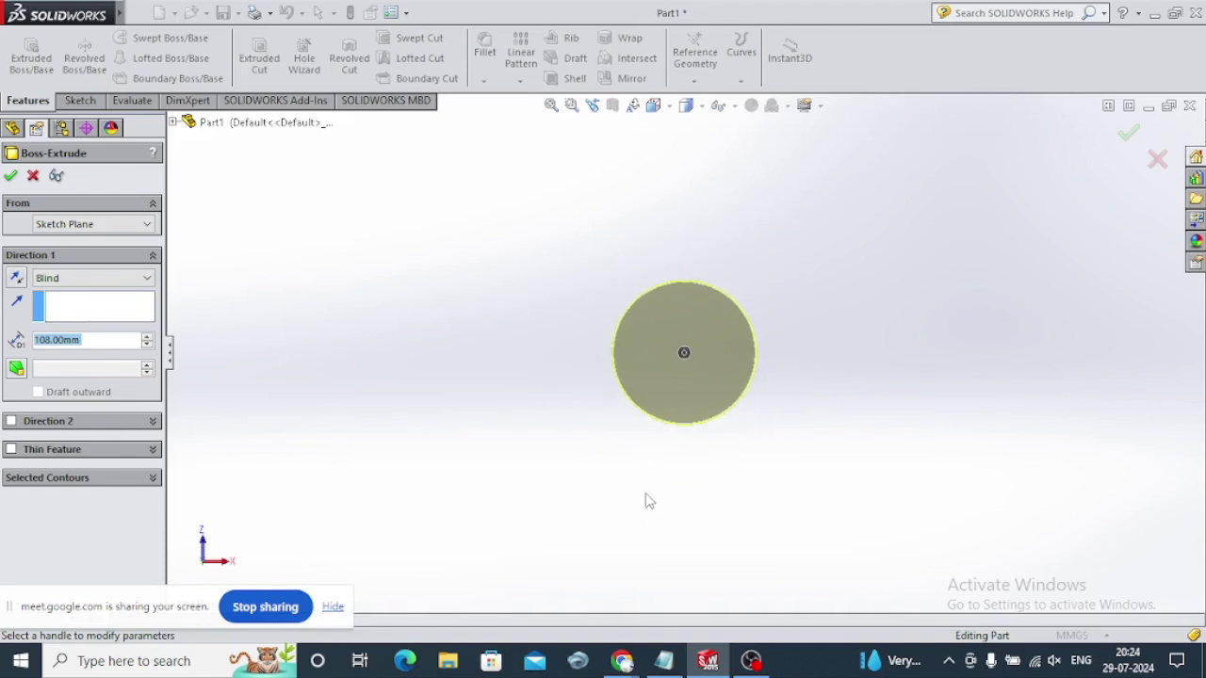
middle_drag(646, 498, 648, 262)
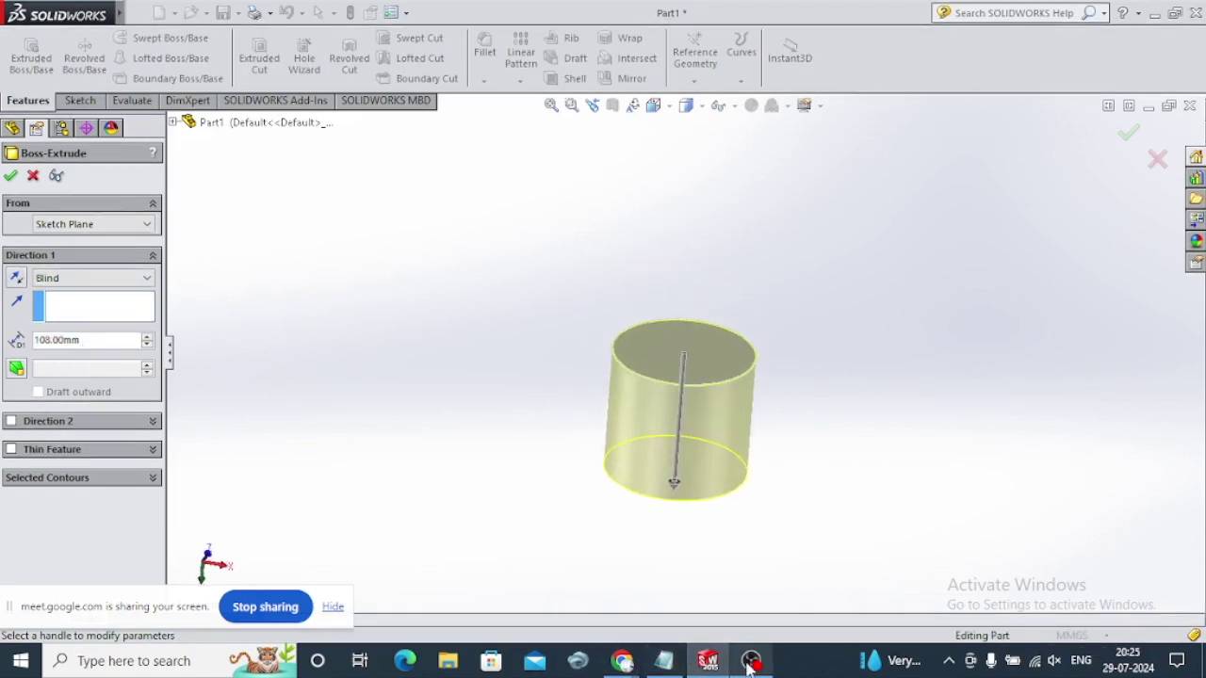
click(631, 667)
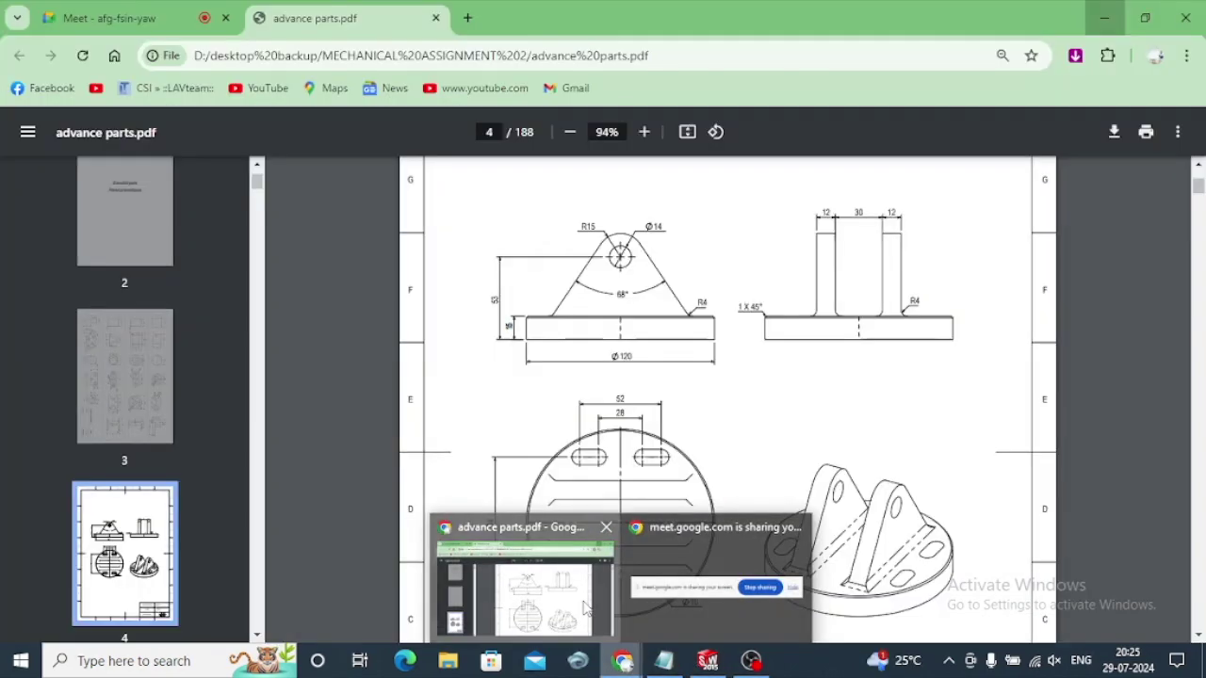
click(525, 584)
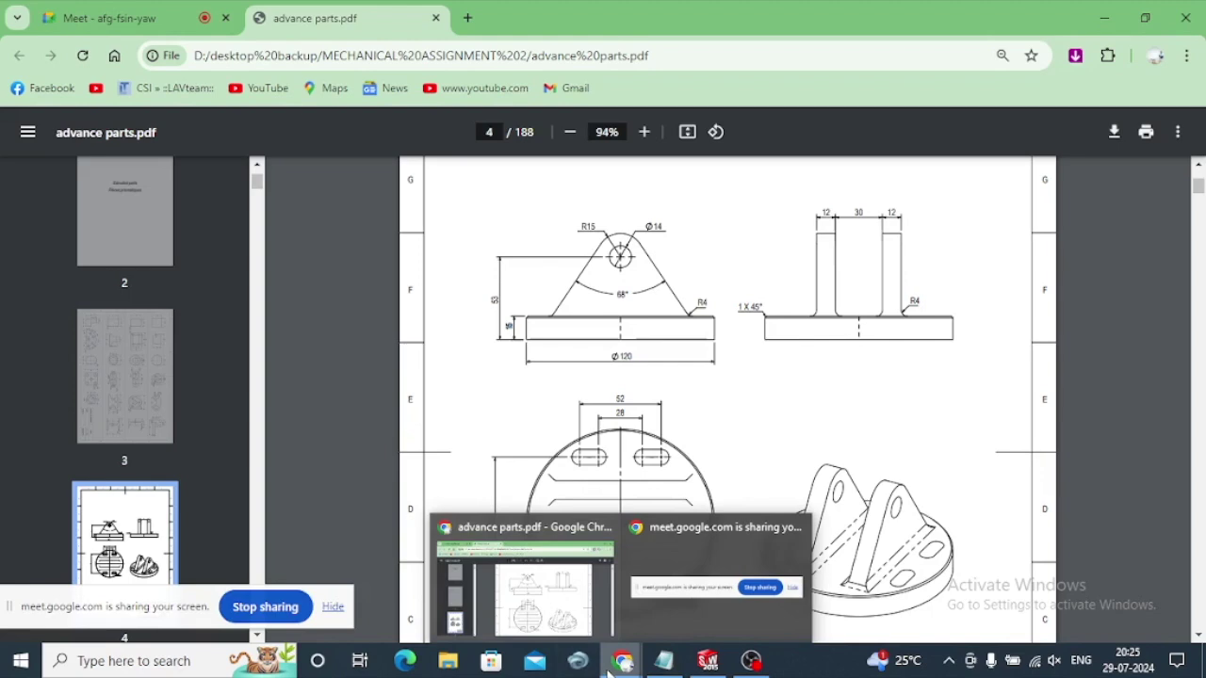
click(705, 662)
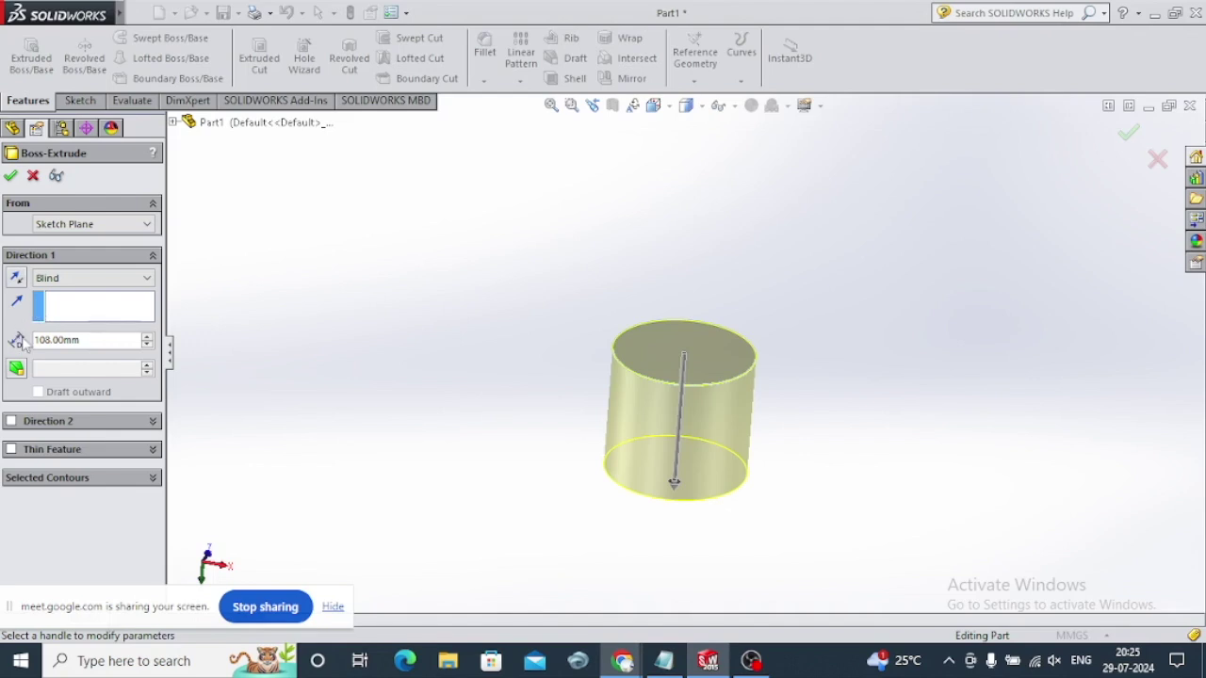
mouse_move(540, 372)
middle_down()
mouse_move(902, 367)
mouse_move(850, 347)
middle_up()
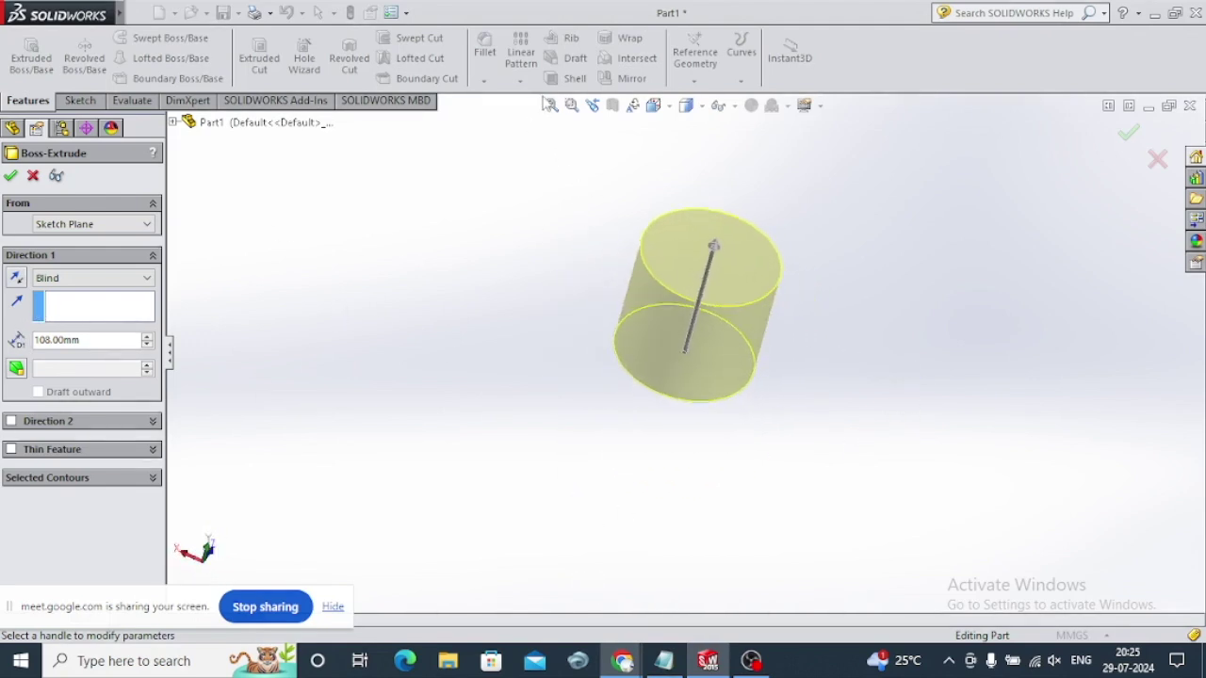
click(551, 104)
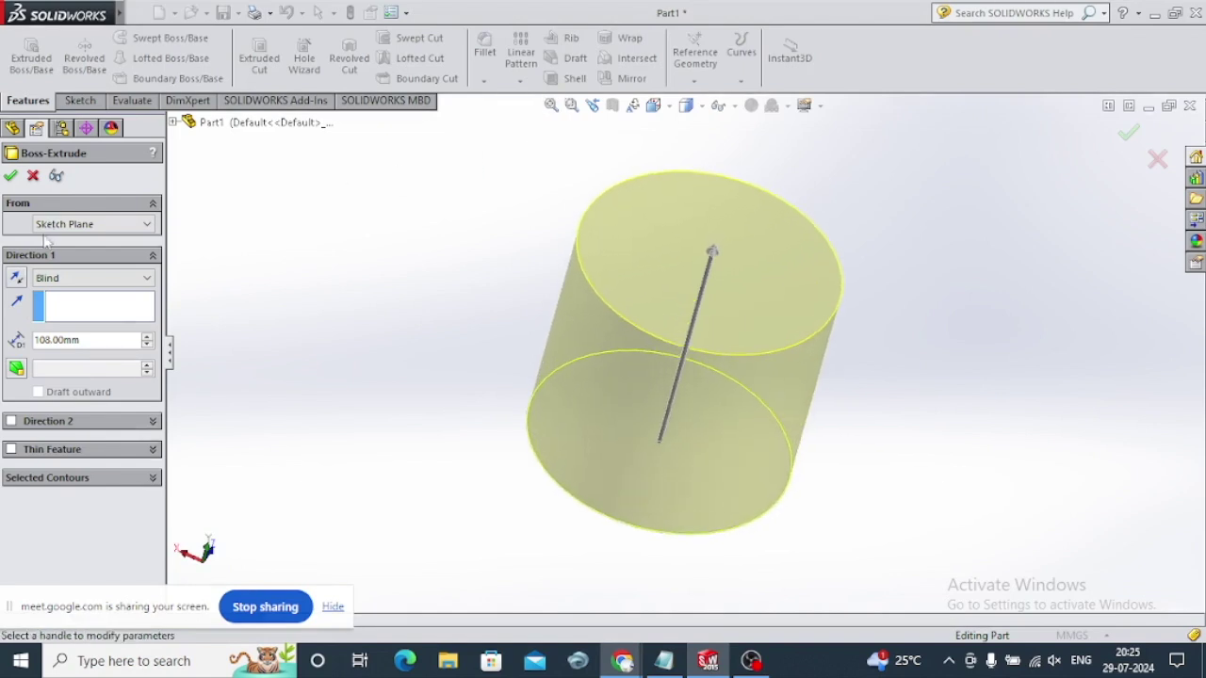
click(102, 341)
text(1)
click(51, 371)
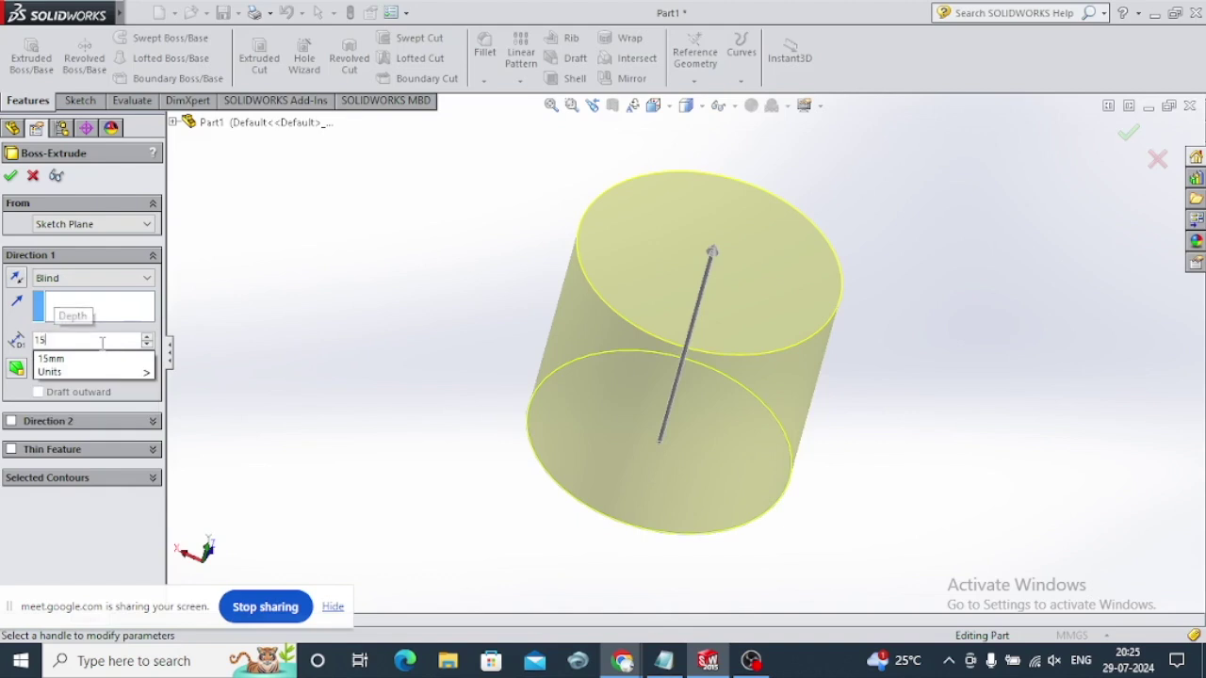
click(11, 177)
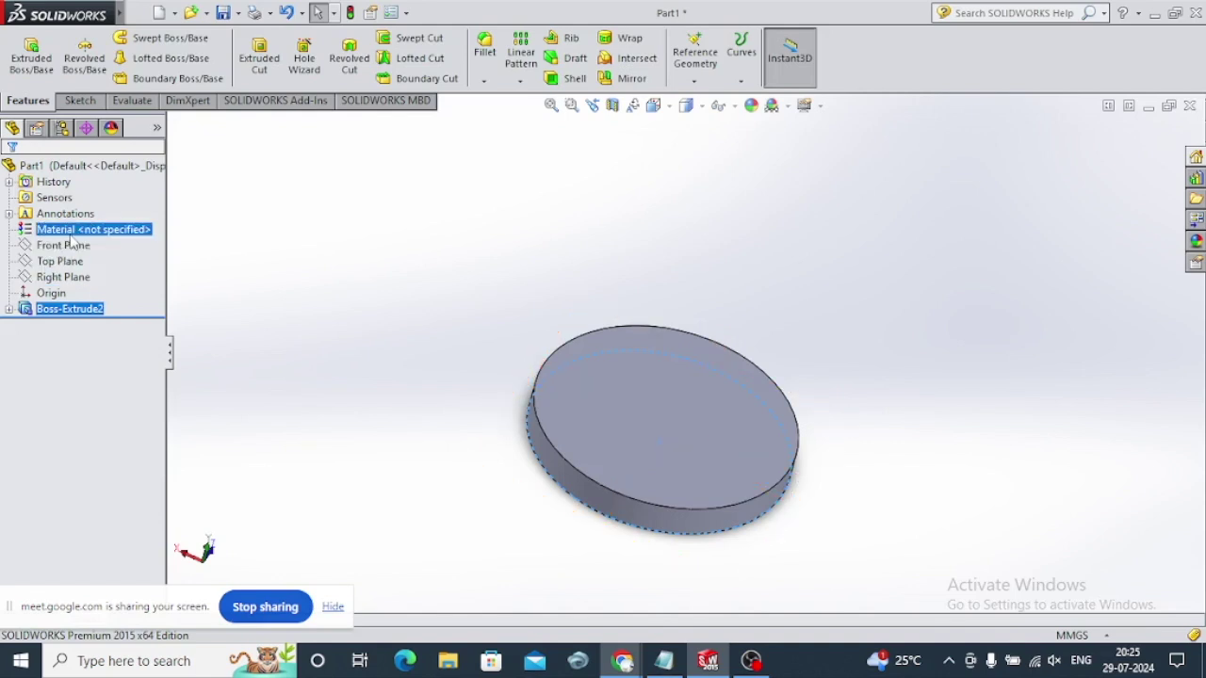
click(8, 309)
click(71, 324)
click(77, 290)
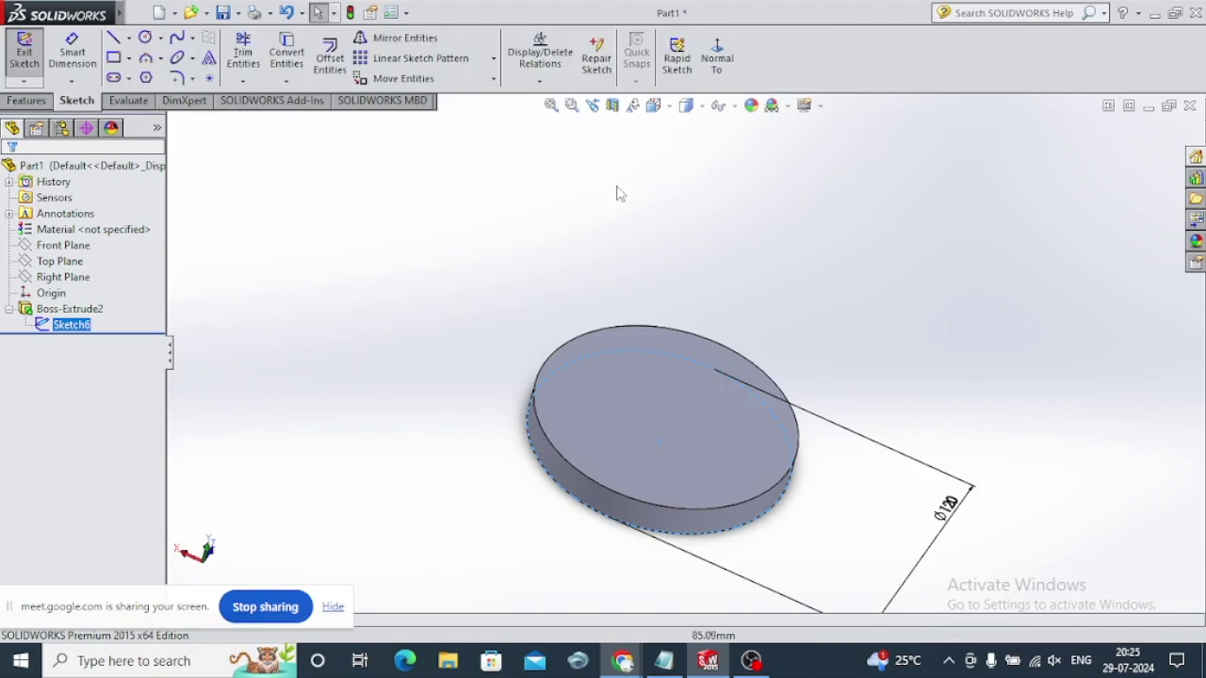
key(ctrl+8)
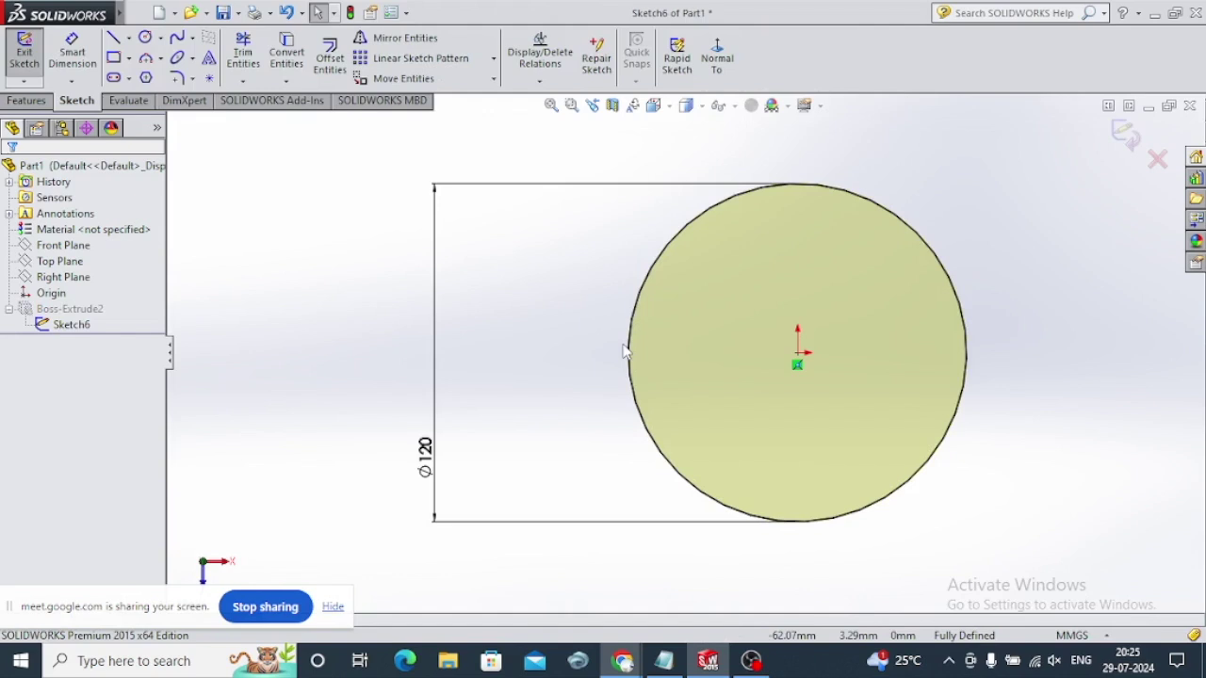
click(1116, 132)
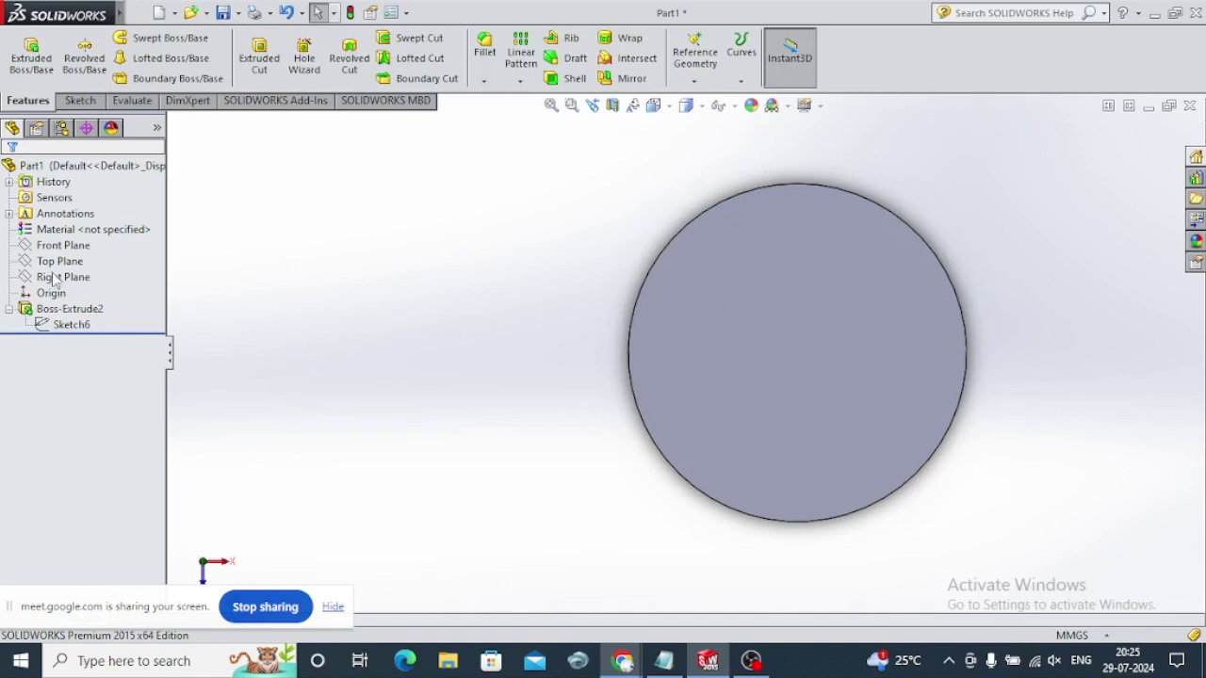
click(38, 262)
mouse_move(419, 427)
middle_down()
mouse_move(411, 355)
mouse_move(440, 283)
mouse_move(429, 285)
middle_up()
ctrl+click(47, 246)
ctrl+click(47, 246)
mouse_move(619, 353)
middle_down()
mouse_move(431, 352)
mouse_move(221, 380)
mouse_move(517, 412)
mouse_move(534, 484)
middle_up()
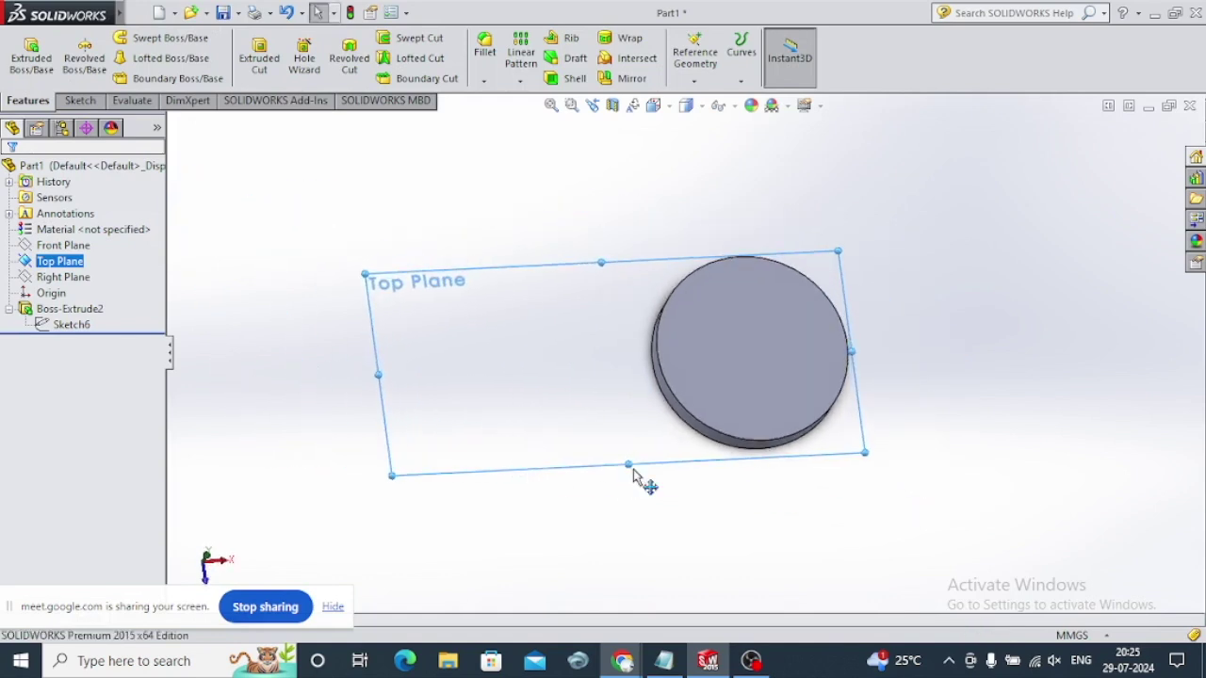
drag(629, 465, 629, 610)
drag(859, 434, 1198, 431)
drag(773, 250, 767, 104)
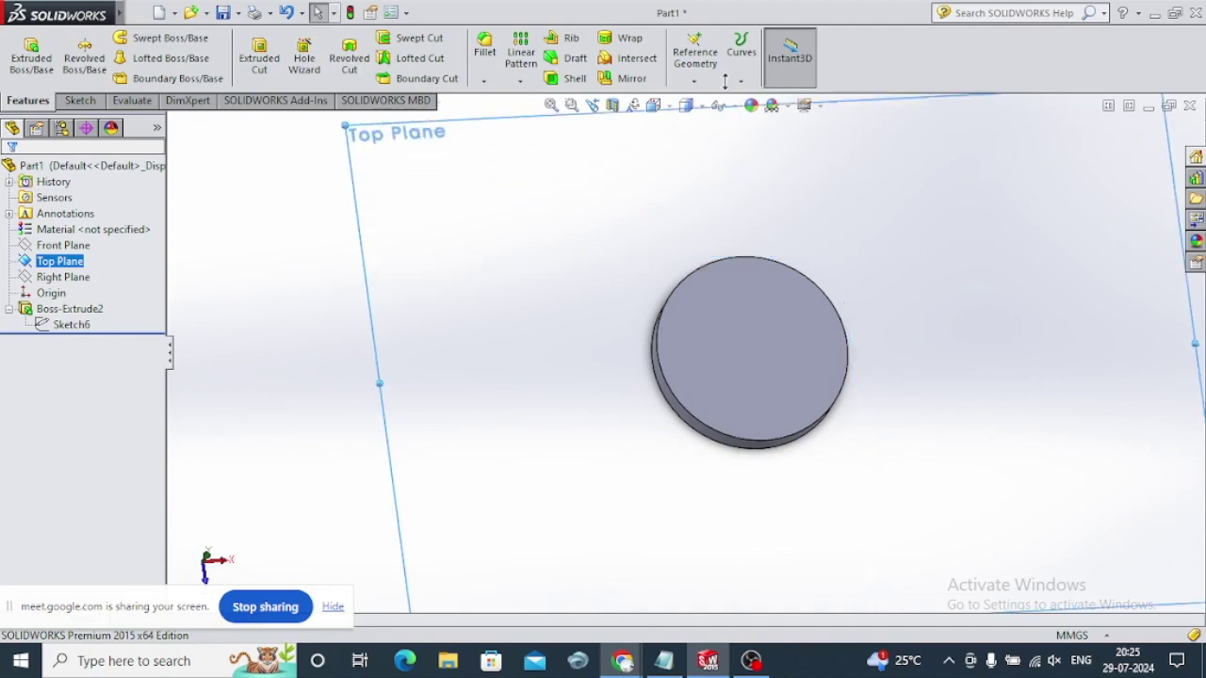
scroll(613, 390, up, 3)
scroll(573, 409, up, 3)
middle_drag(573, 409, 572, 475)
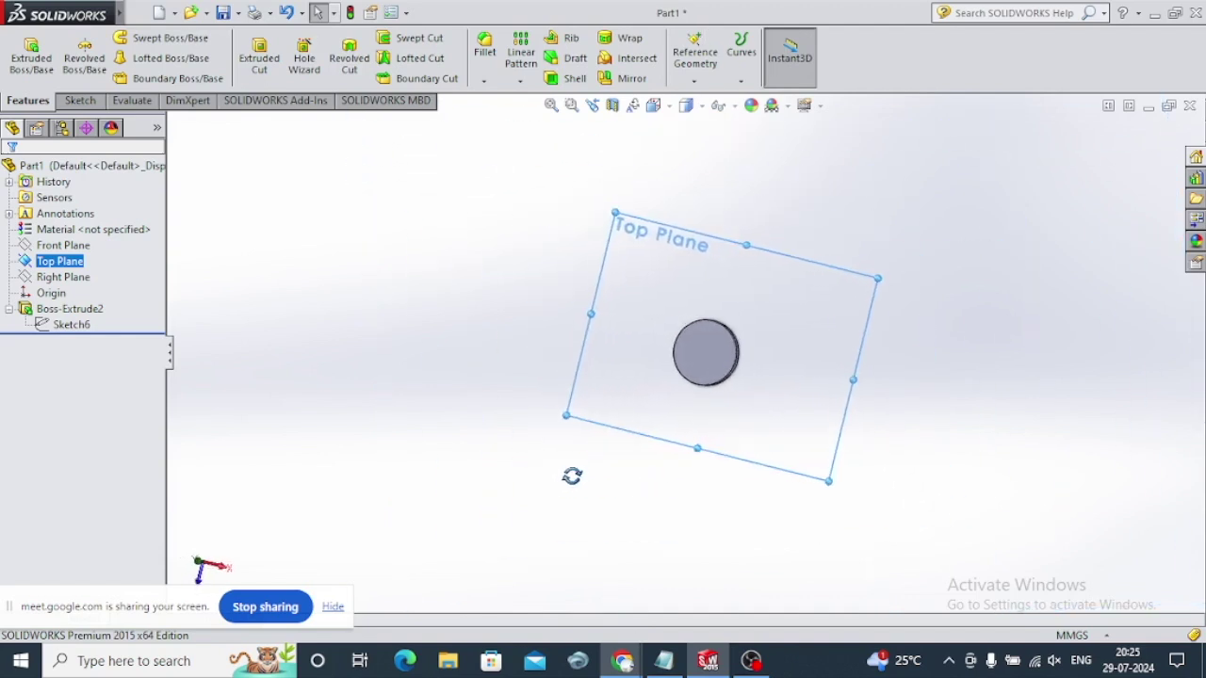
click(518, 499)
scroll(754, 381, down, 3)
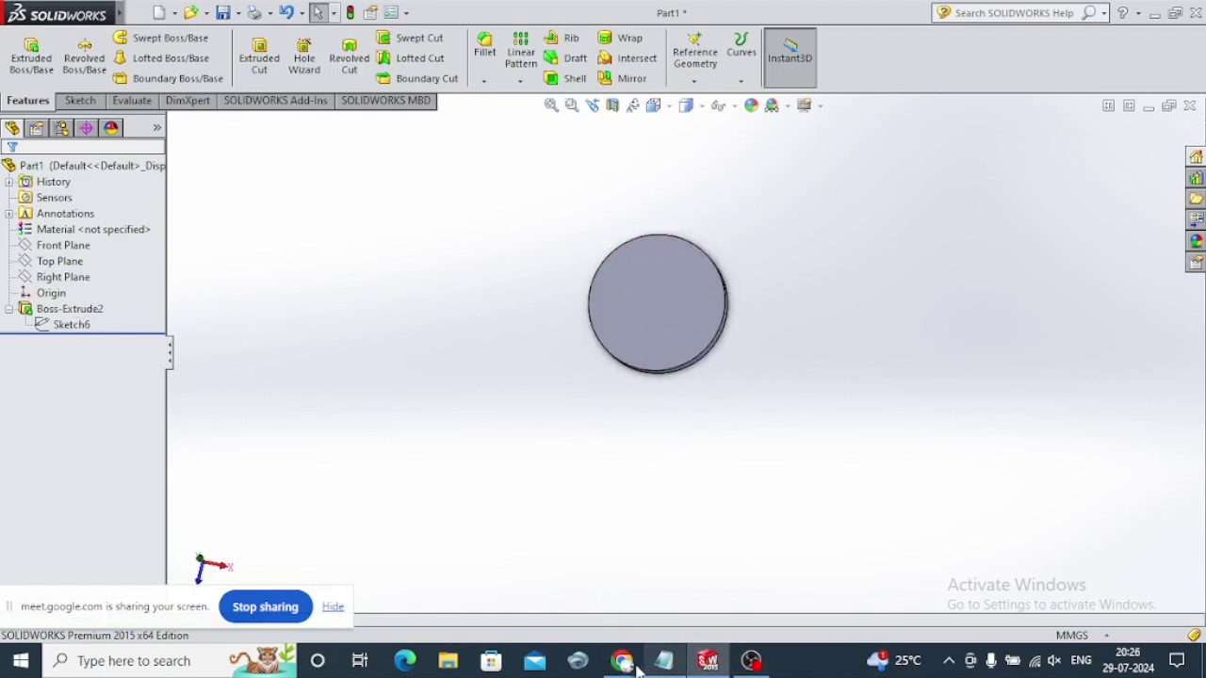
mouse_move(622, 661)
click(586, 626)
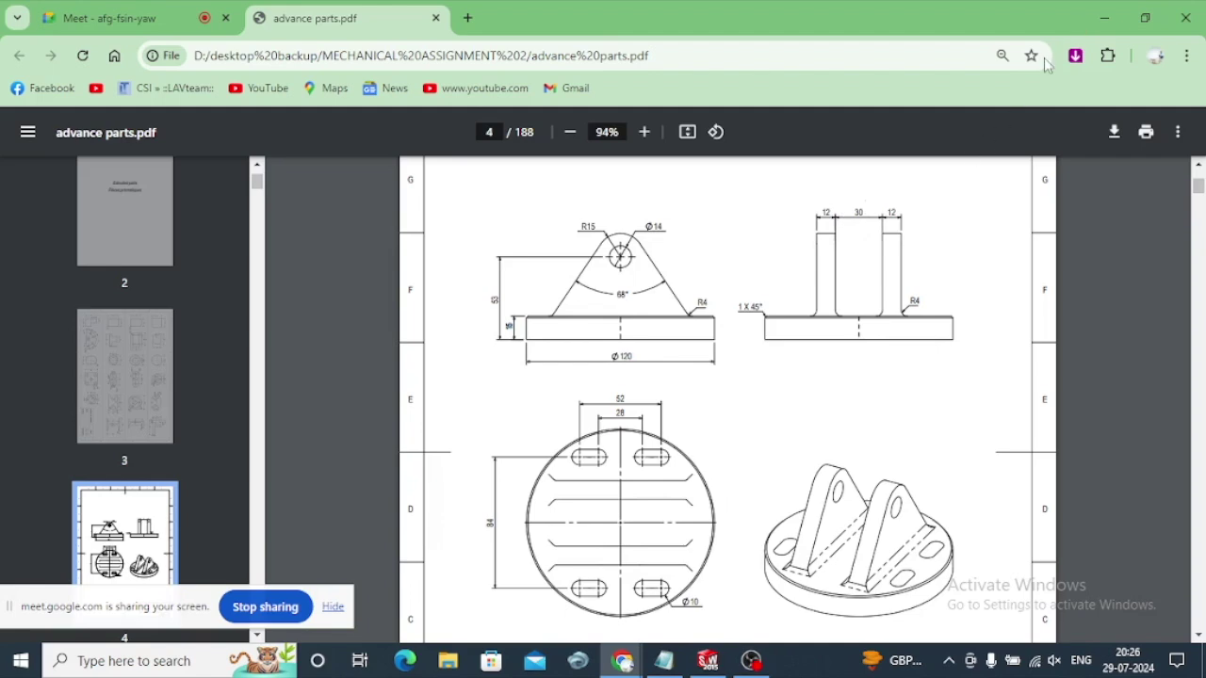
Minimise the drawing PDF and select the Right Plane in the SOLIDWORKS tree
click(1104, 17)
middle_drag(754, 312, 777, 307)
click(53, 277)
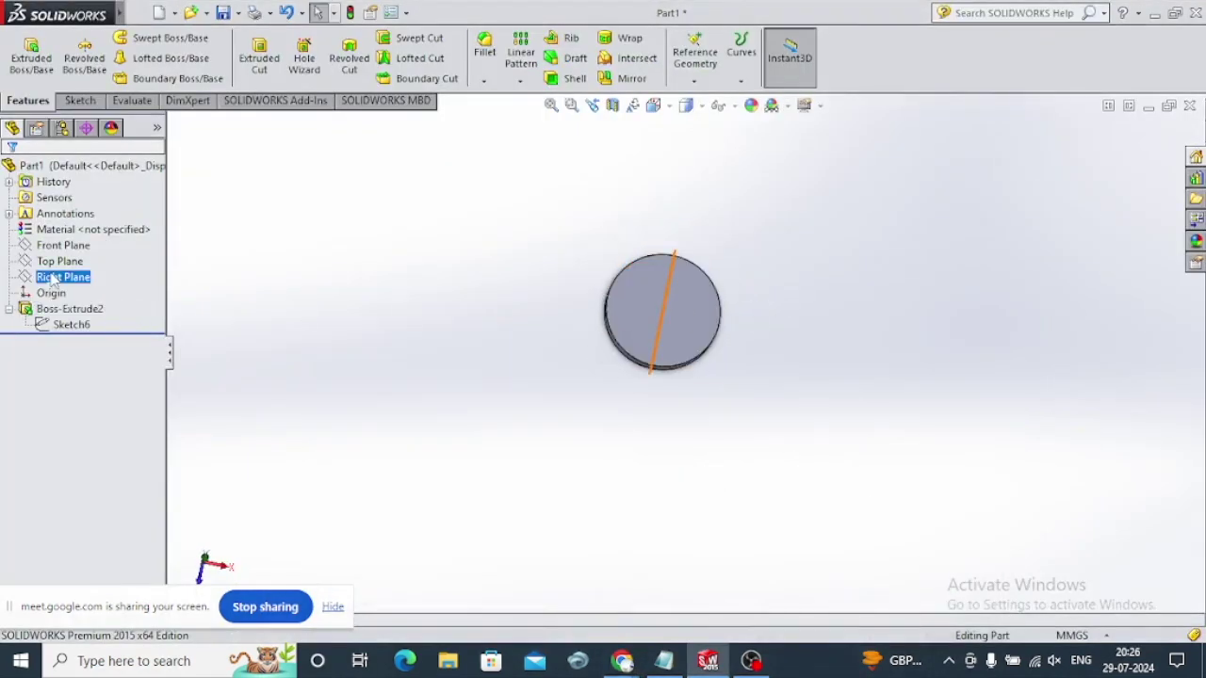
Create reference plane Plane1 offset 15 mm from the Right Plane
click(694, 81)
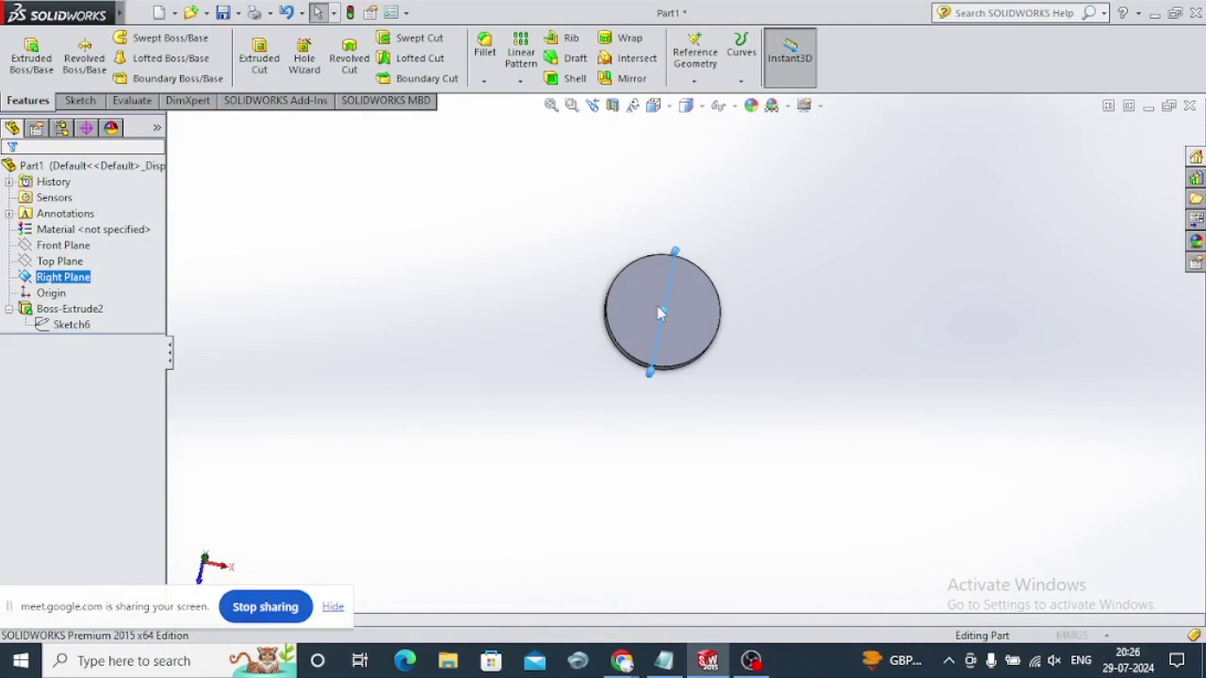
mouse_move(591, 358)
middle_down()
mouse_move(561, 300)
mouse_move(570, 275)
middle_up()
scroll(626, 287, down, 1)
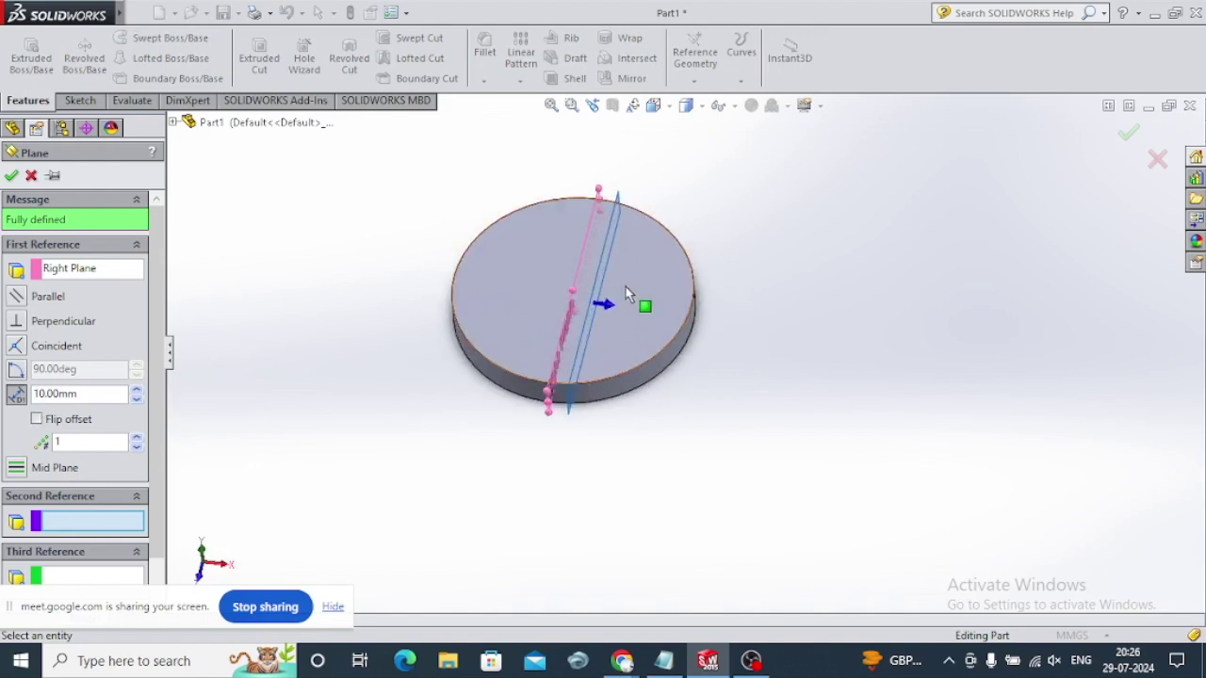
scroll(626, 287, down, 2)
scroll(627, 287, down, 2)
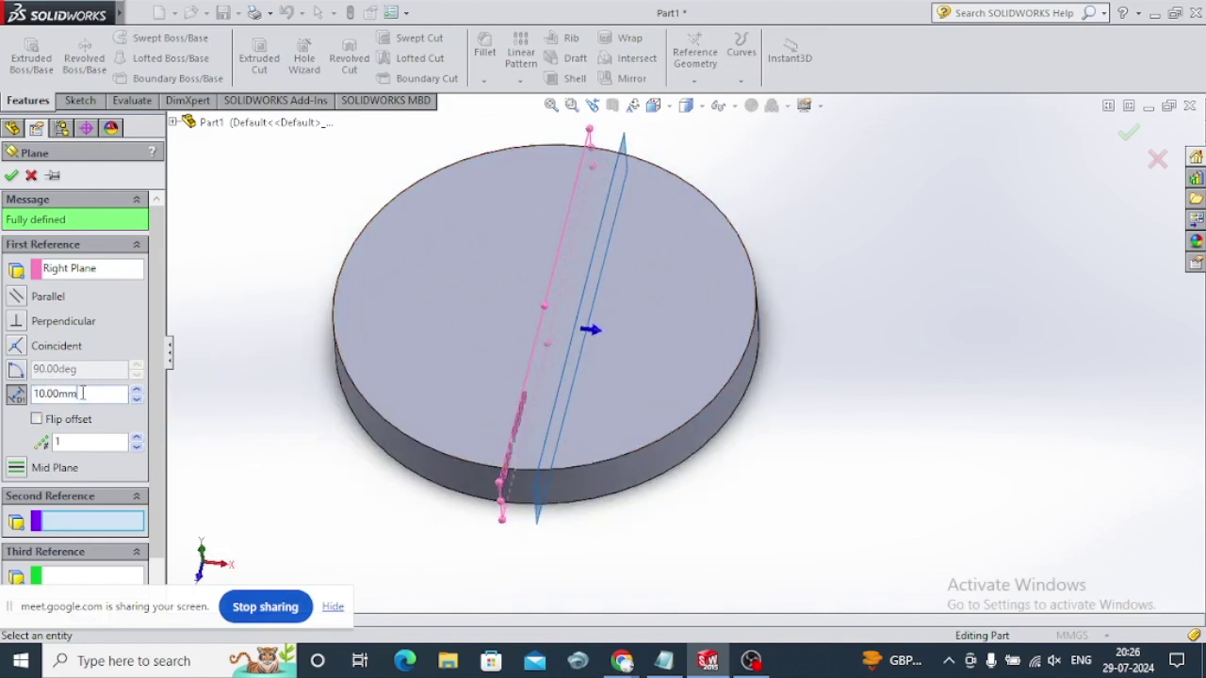
double_click(101, 396)
text(15)
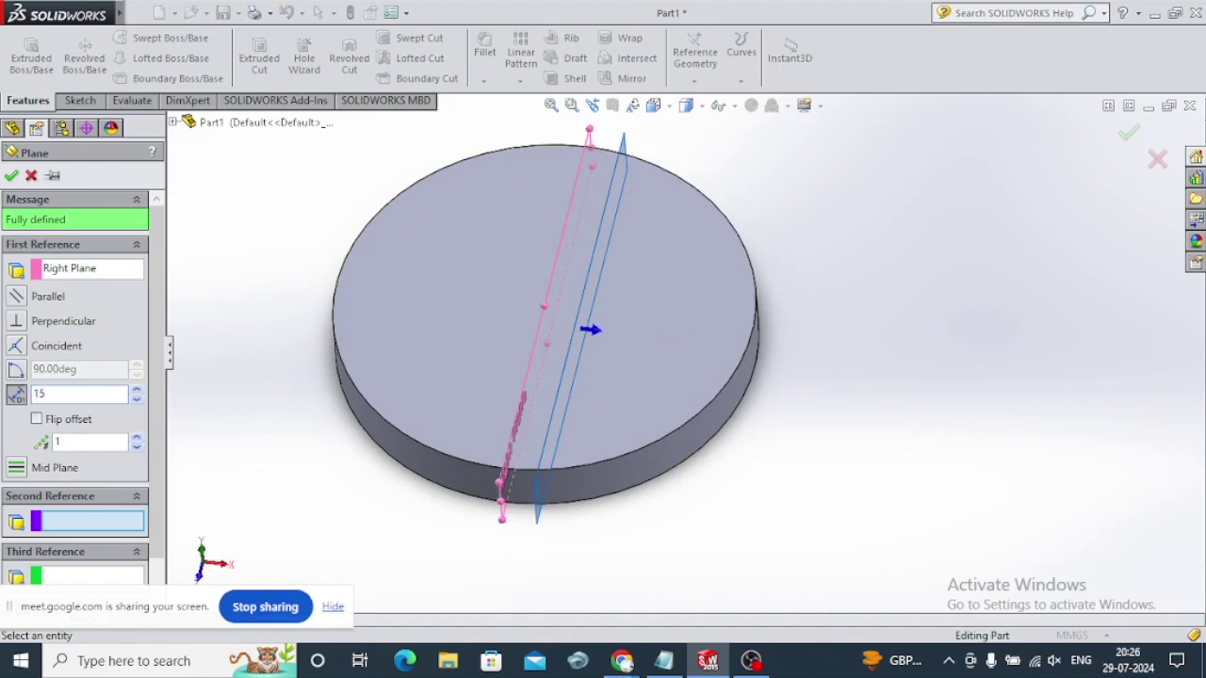
key(Return)
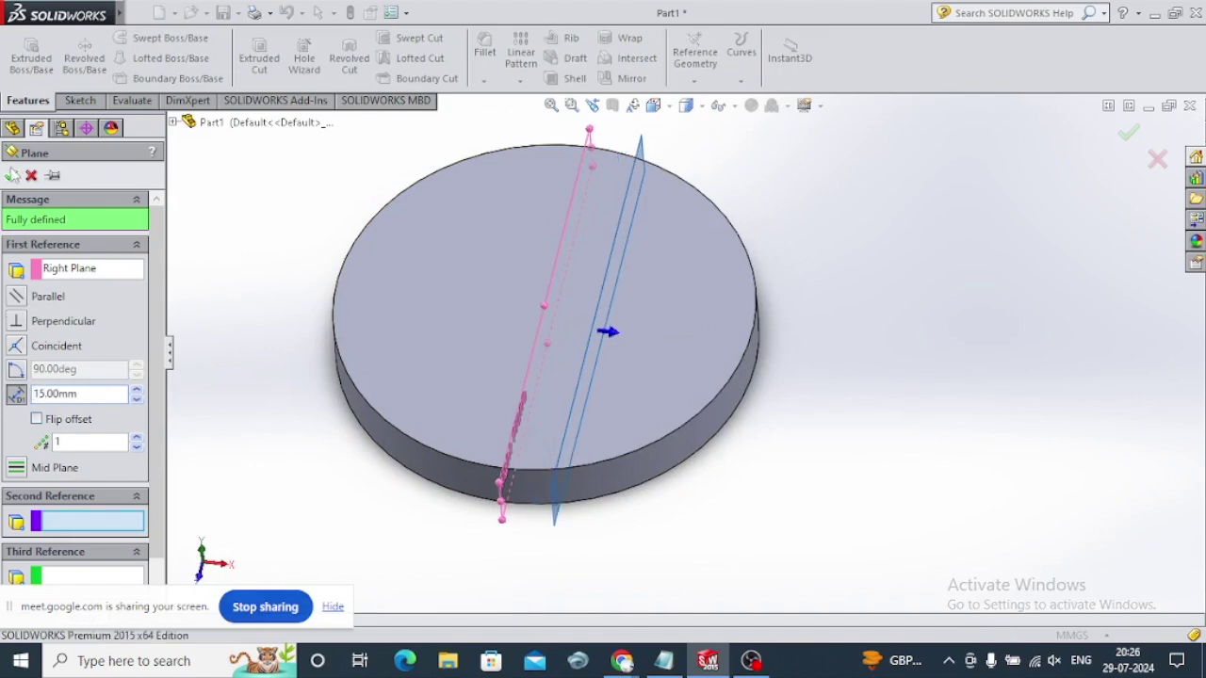
click(12, 176)
mouse_move(364, 458)
middle_down()
mouse_move(363, 377)
mouse_move(323, 343)
mouse_move(296, 342)
mouse_move(269, 387)
mouse_move(271, 482)
middle_up()
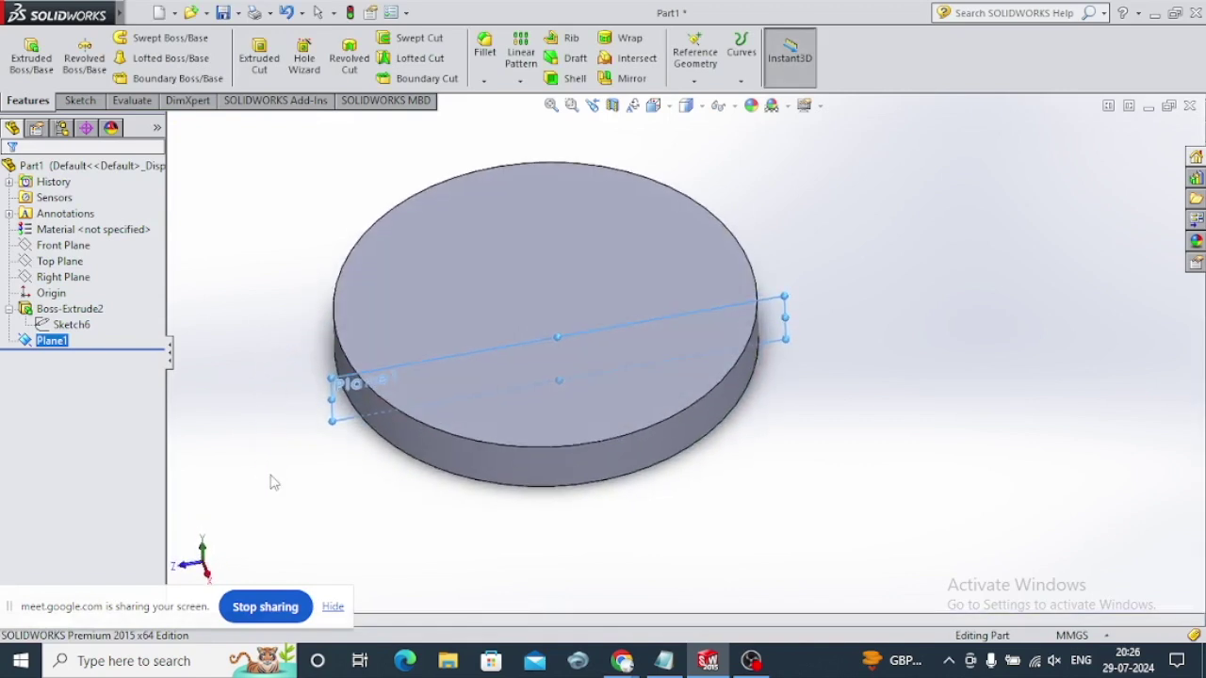
Start a sketch on Plane1 and draw a vertical centerline up from the origin
click(74, 99)
click(25, 52)
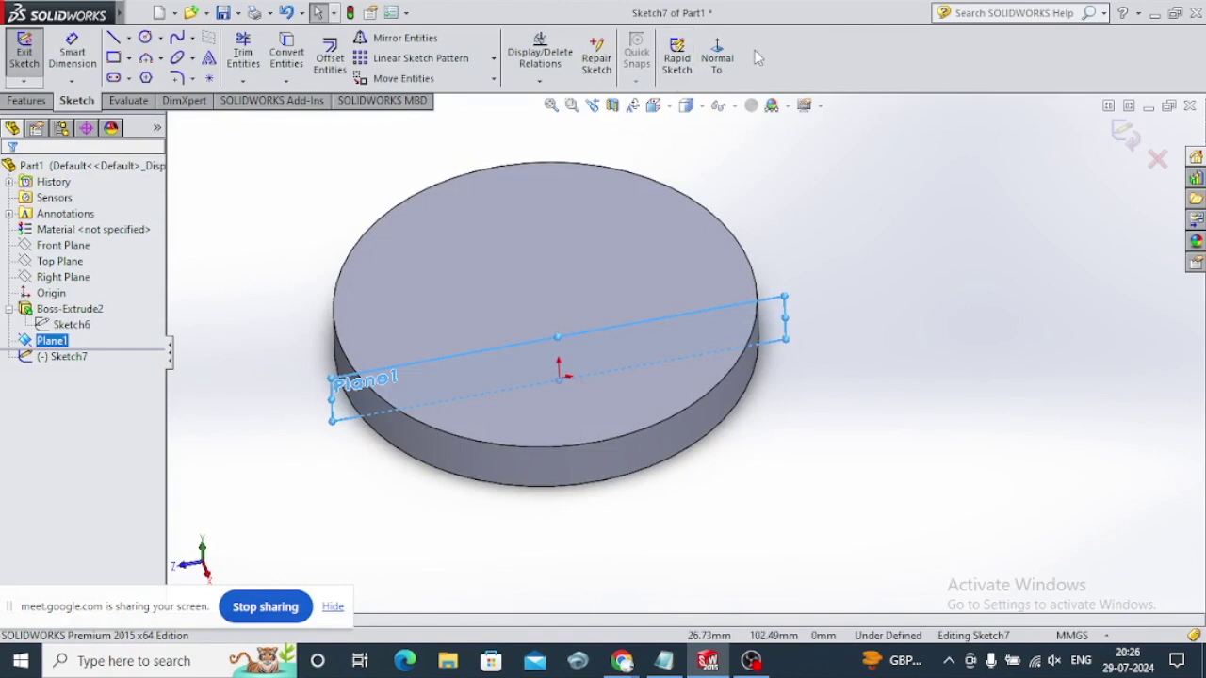
click(726, 58)
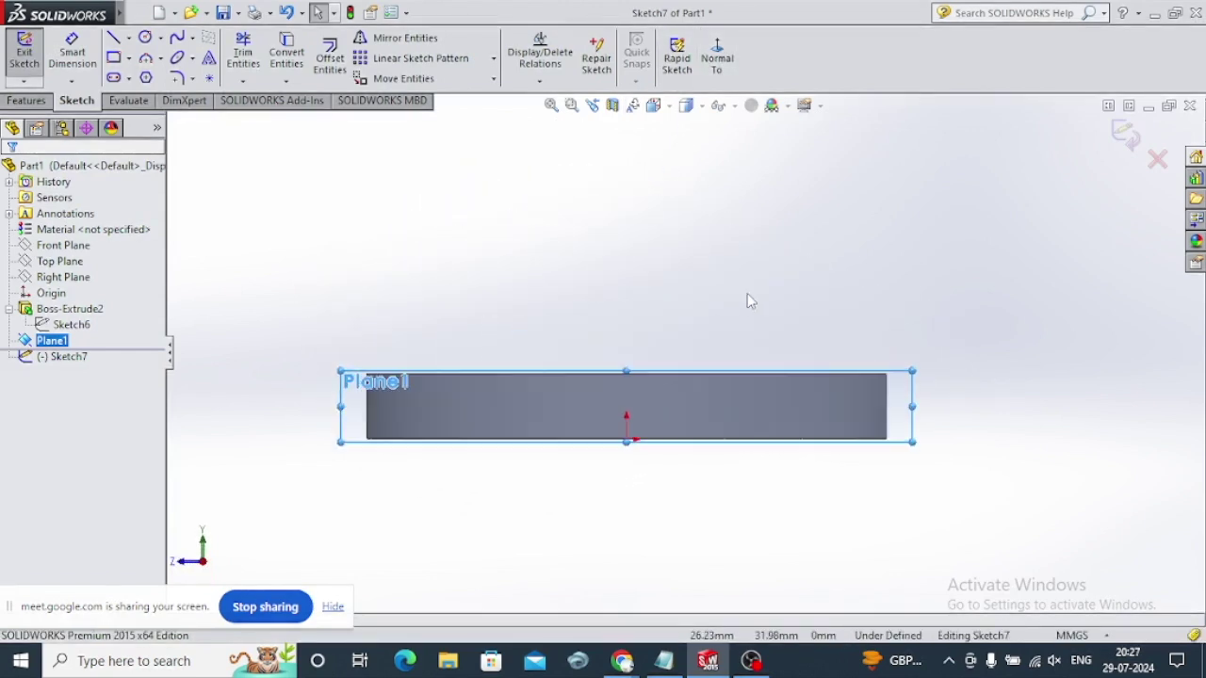
click(129, 38)
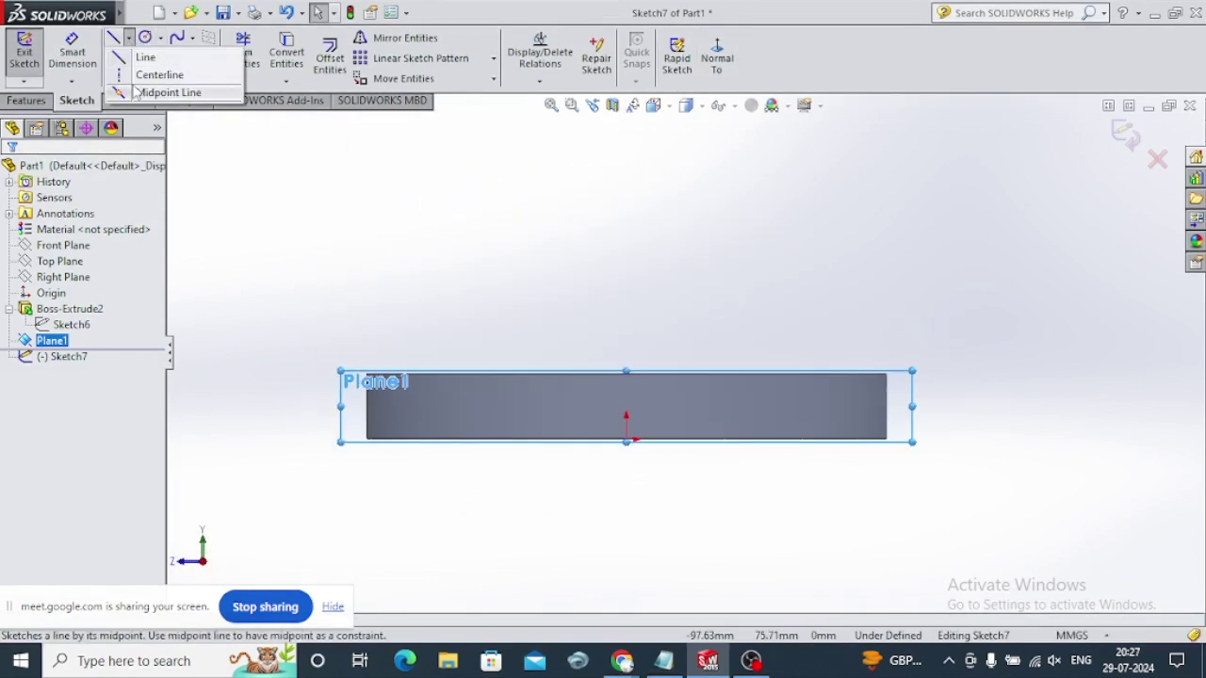
click(142, 77)
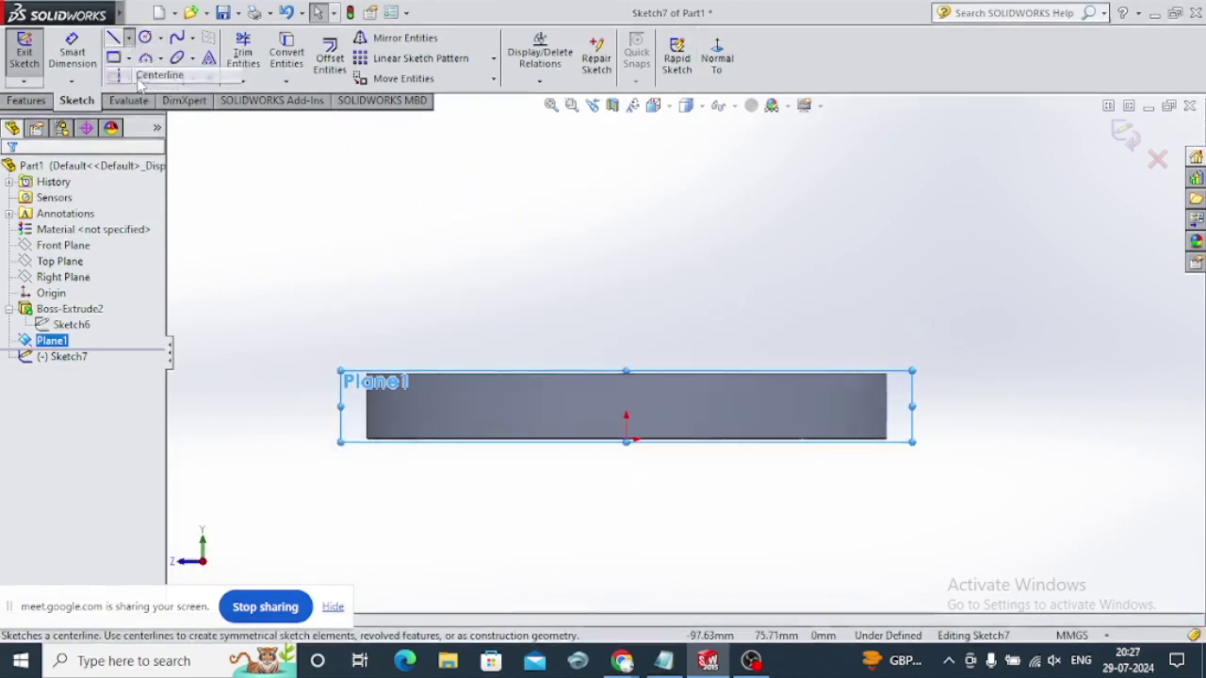
click(627, 439)
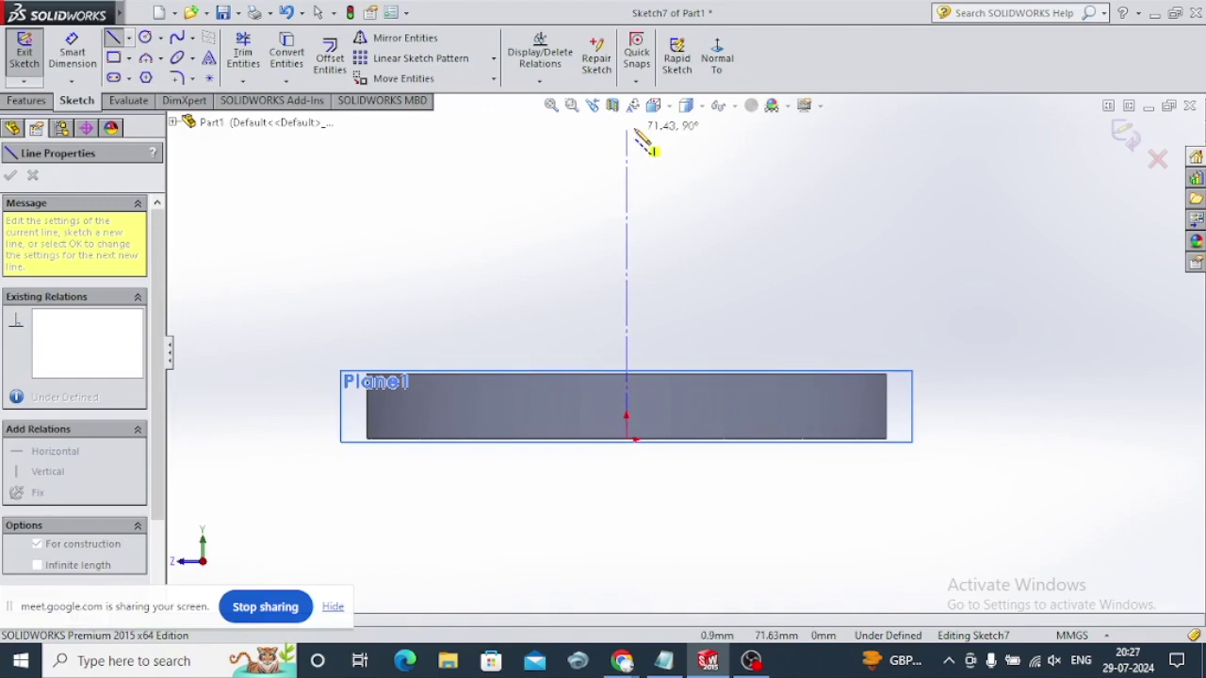
click(632, 133)
right_click(566, 226)
click(585, 235)
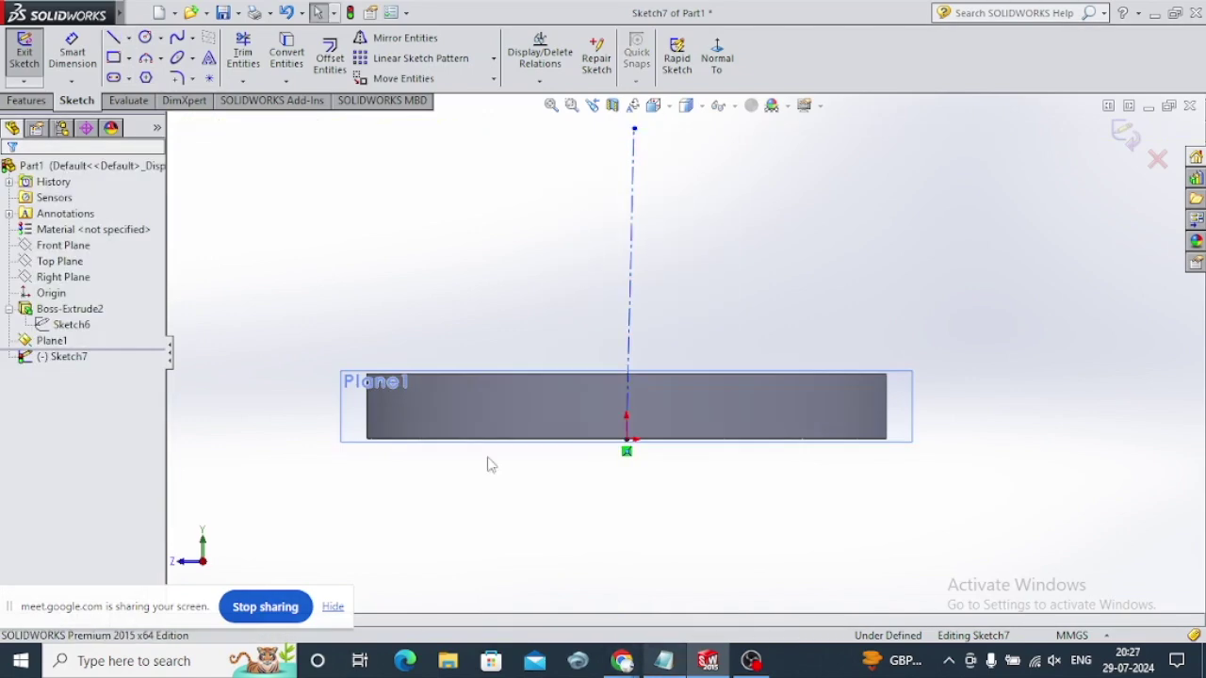
Draw a circle centred on the centerline's top end, checking the drawing PDF
click(146, 38)
scroll(530, 462, up, 2)
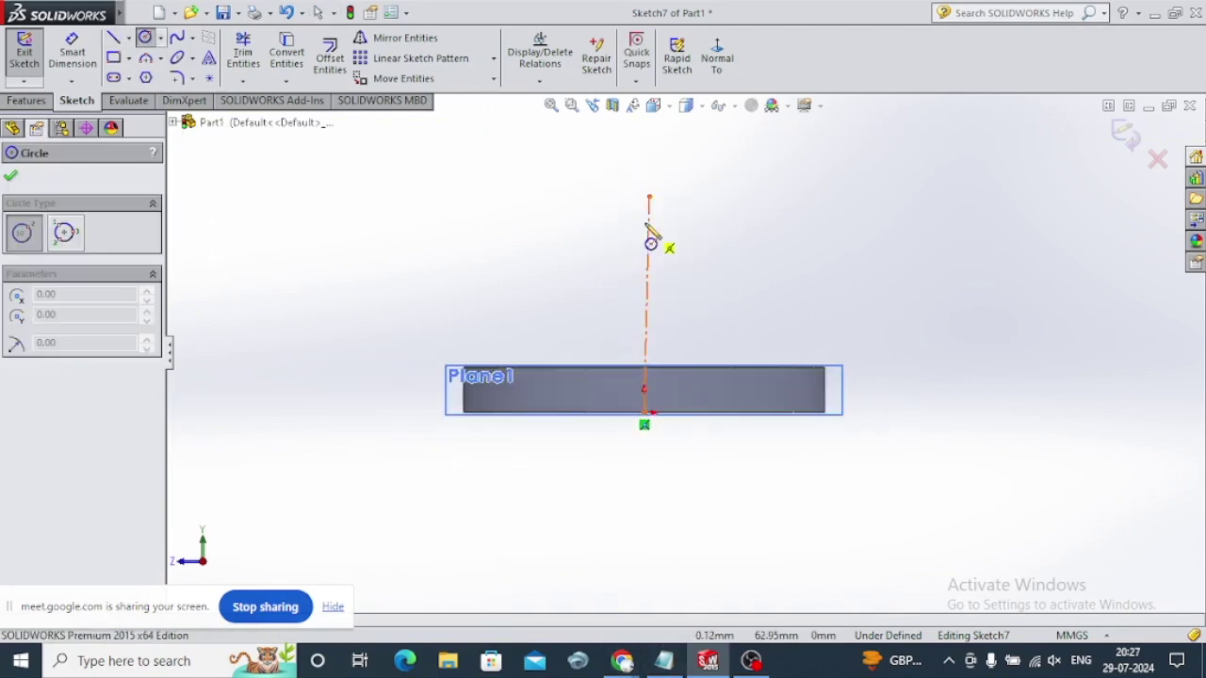
click(651, 201)
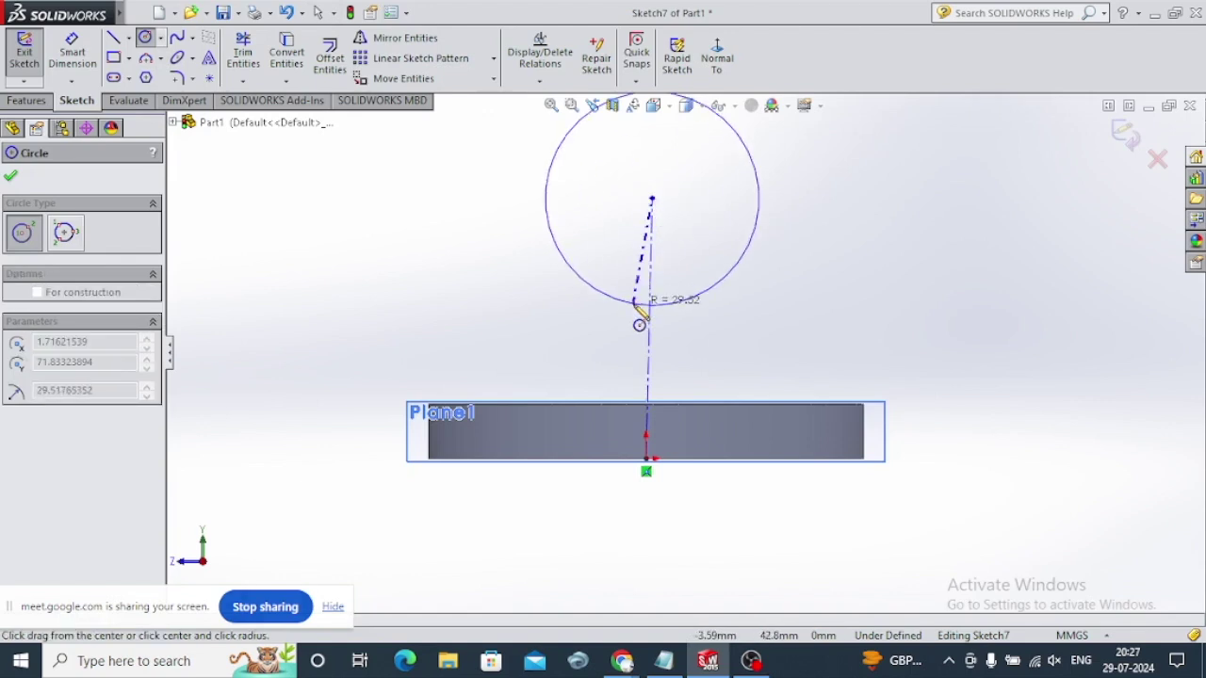
click(636, 306)
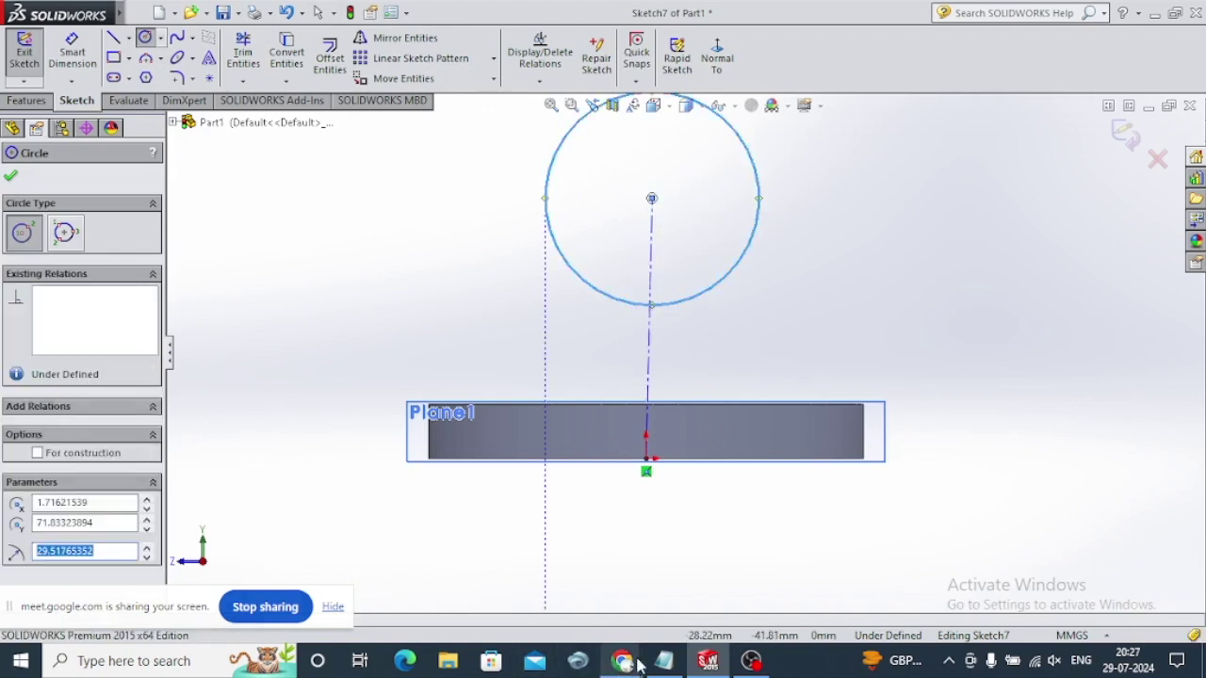
mouse_move(622, 661)
click(564, 592)
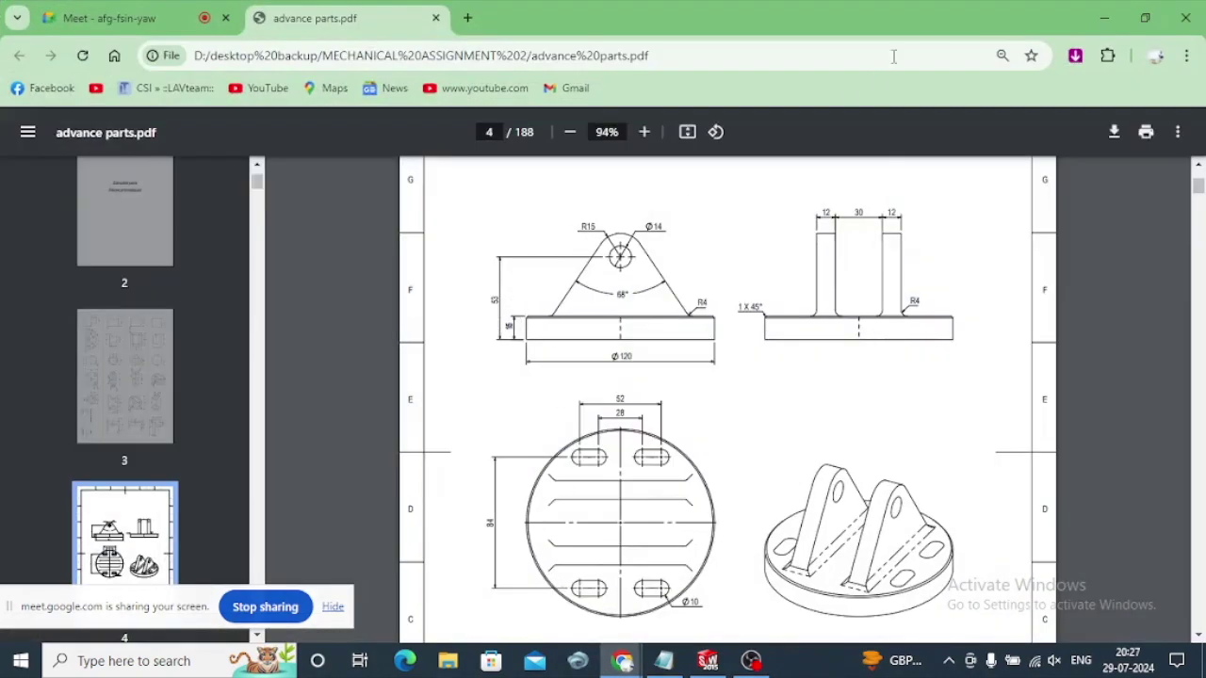
click(1104, 17)
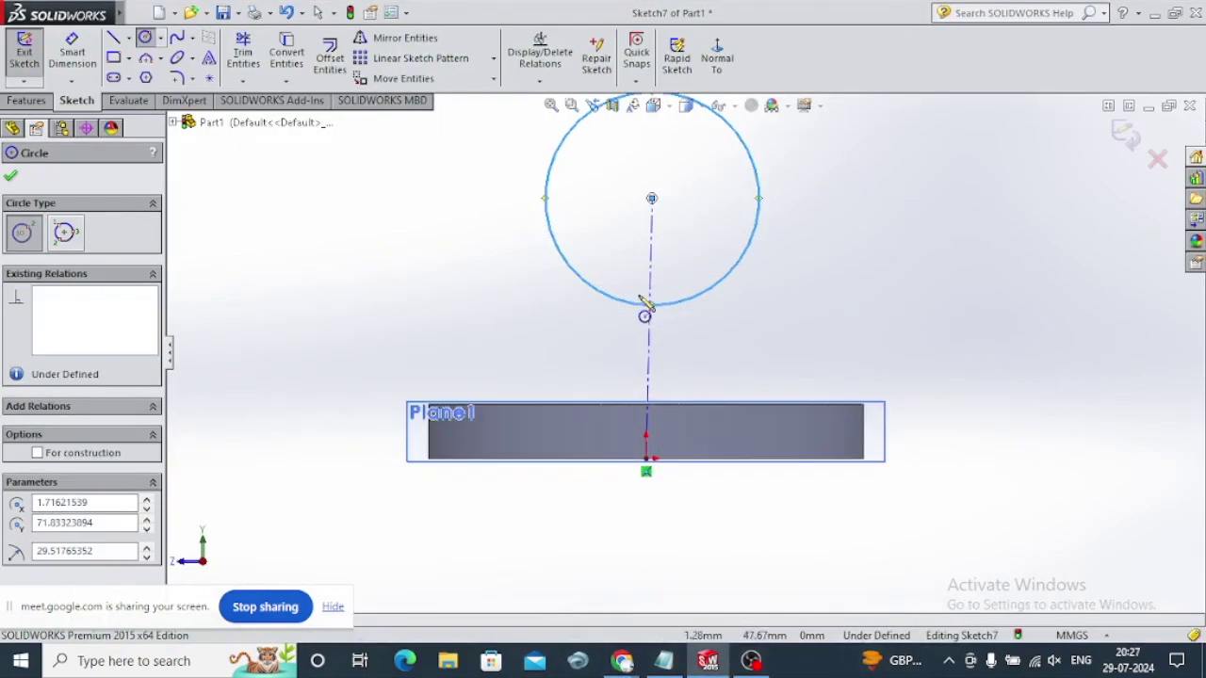
Dimension the centerline to 53 mm and the circle to Ø30
click(73, 51)
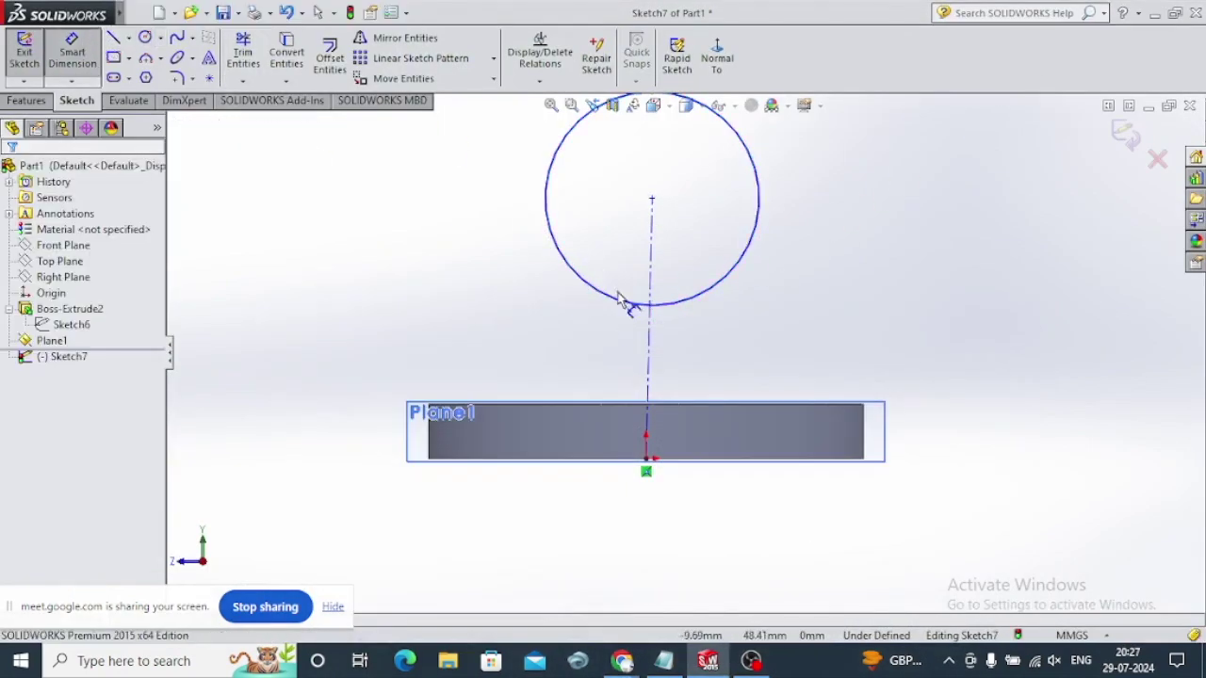
click(650, 341)
click(354, 332)
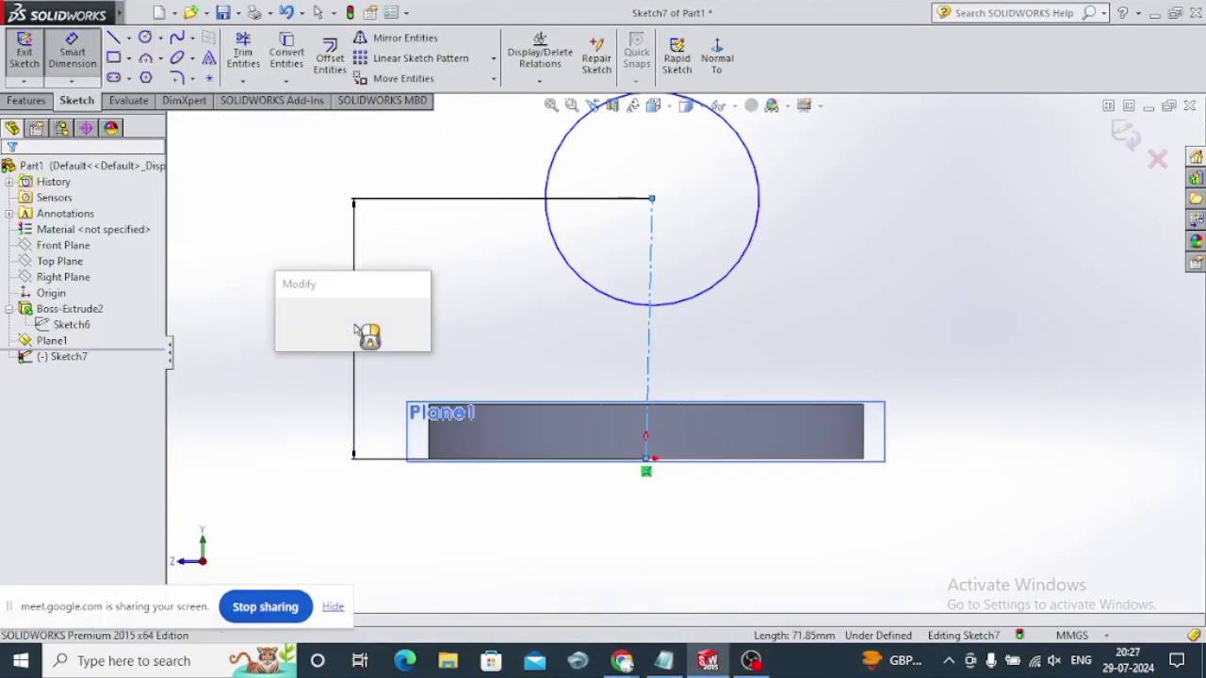
text(53)
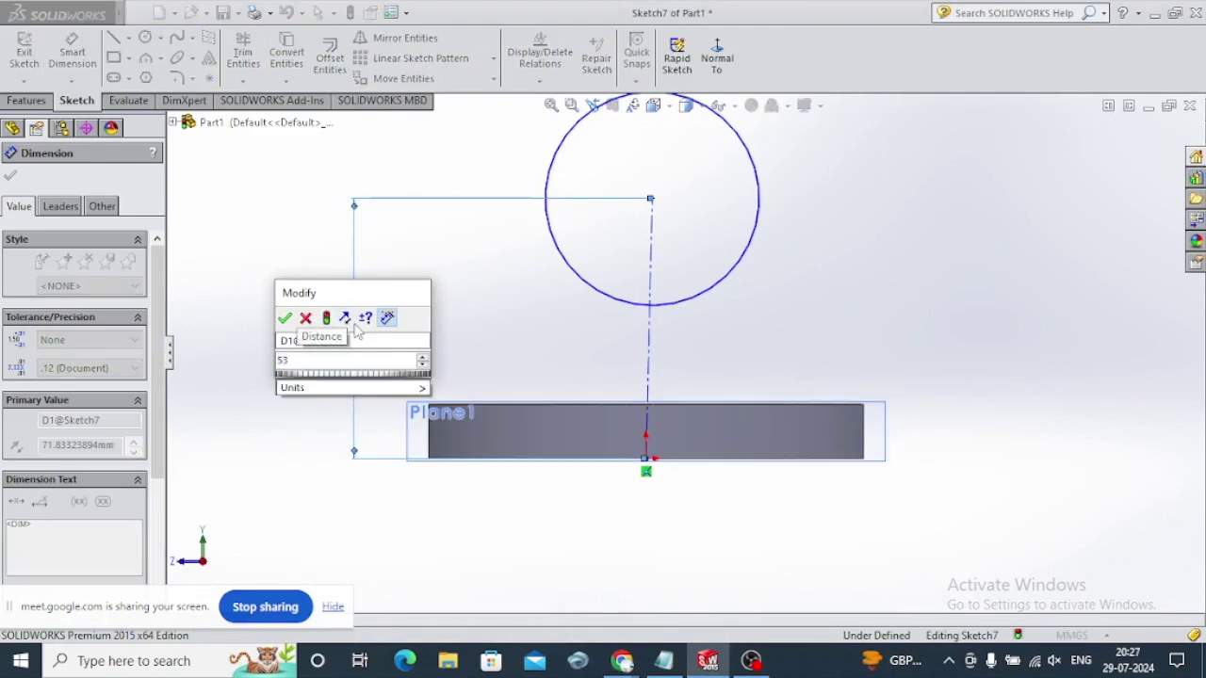
key(Return)
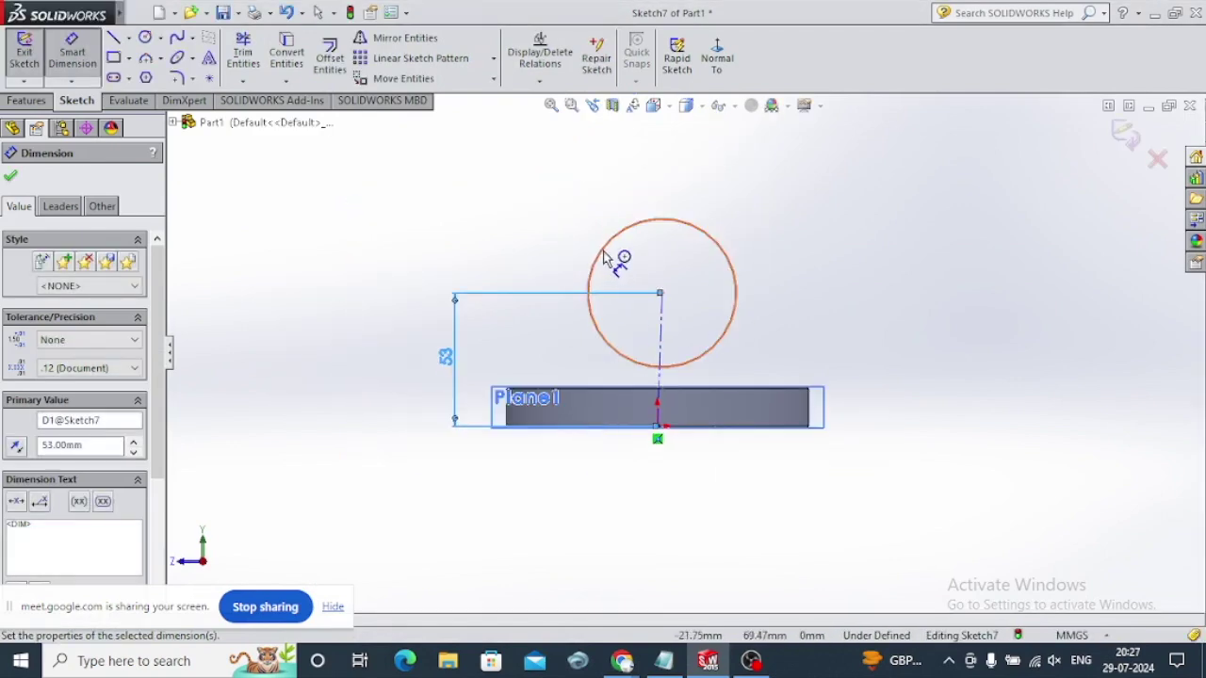
click(604, 254)
click(488, 238)
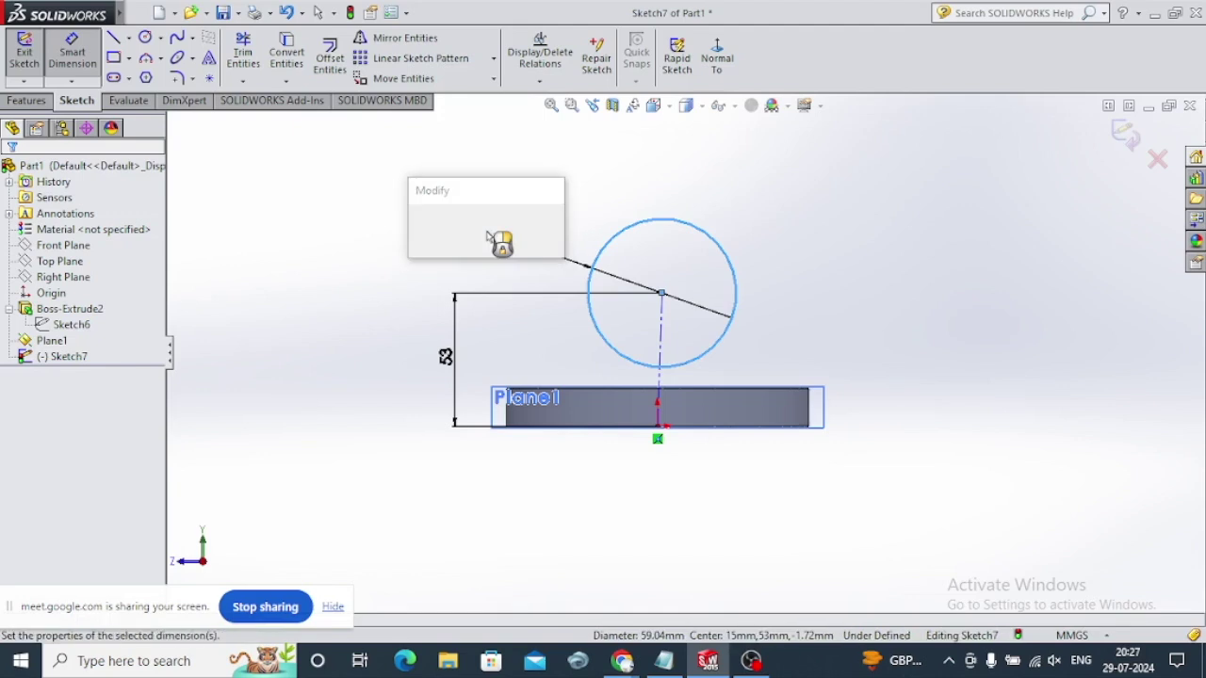
text(30)
key(Return)
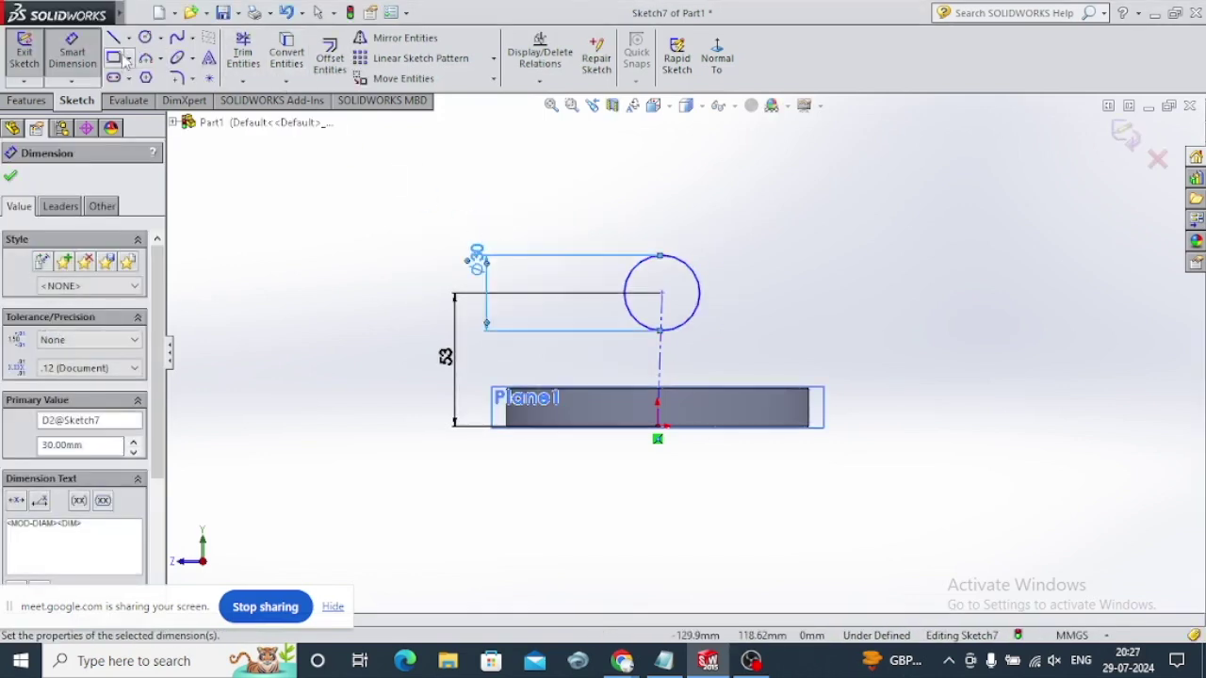
Draw a line from the plate's left corner tangent to the circle
click(113, 37)
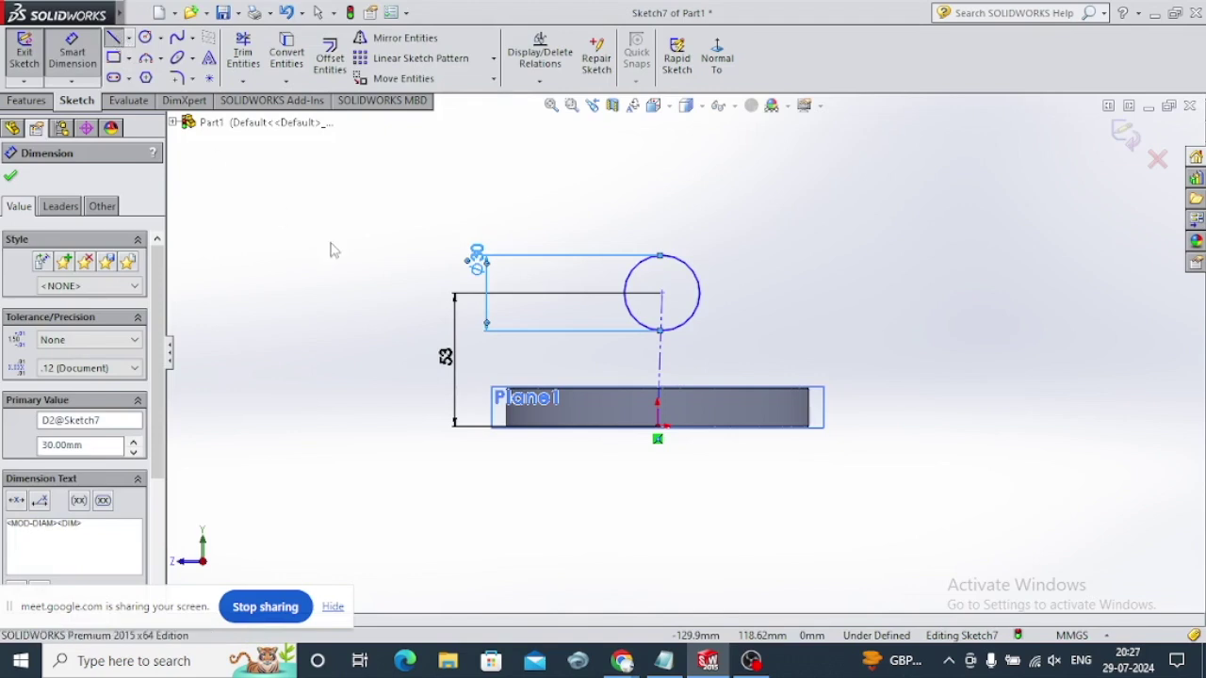
click(509, 390)
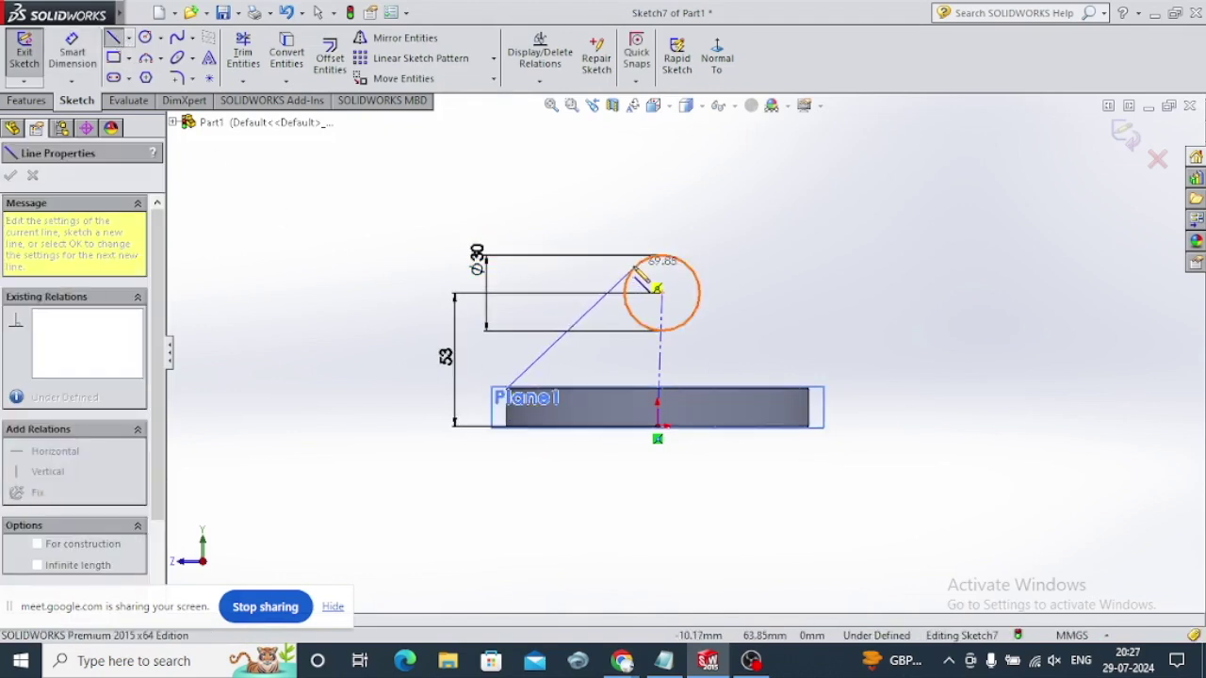
click(654, 280)
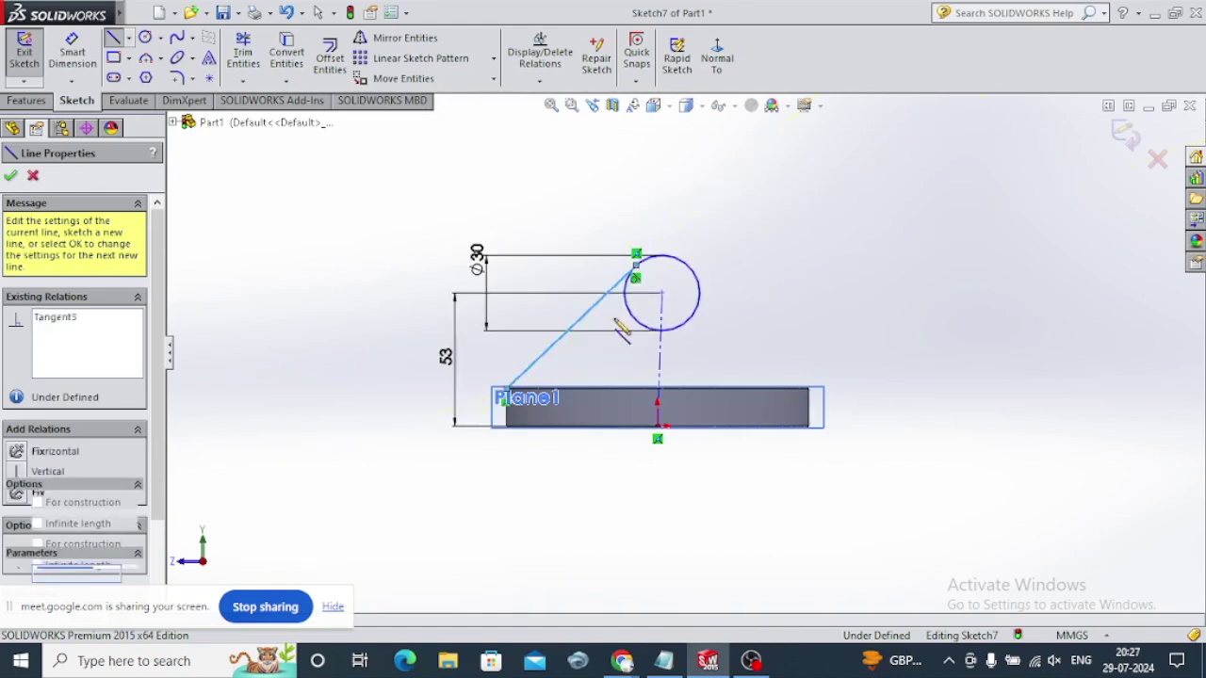
mouse_move(622, 660)
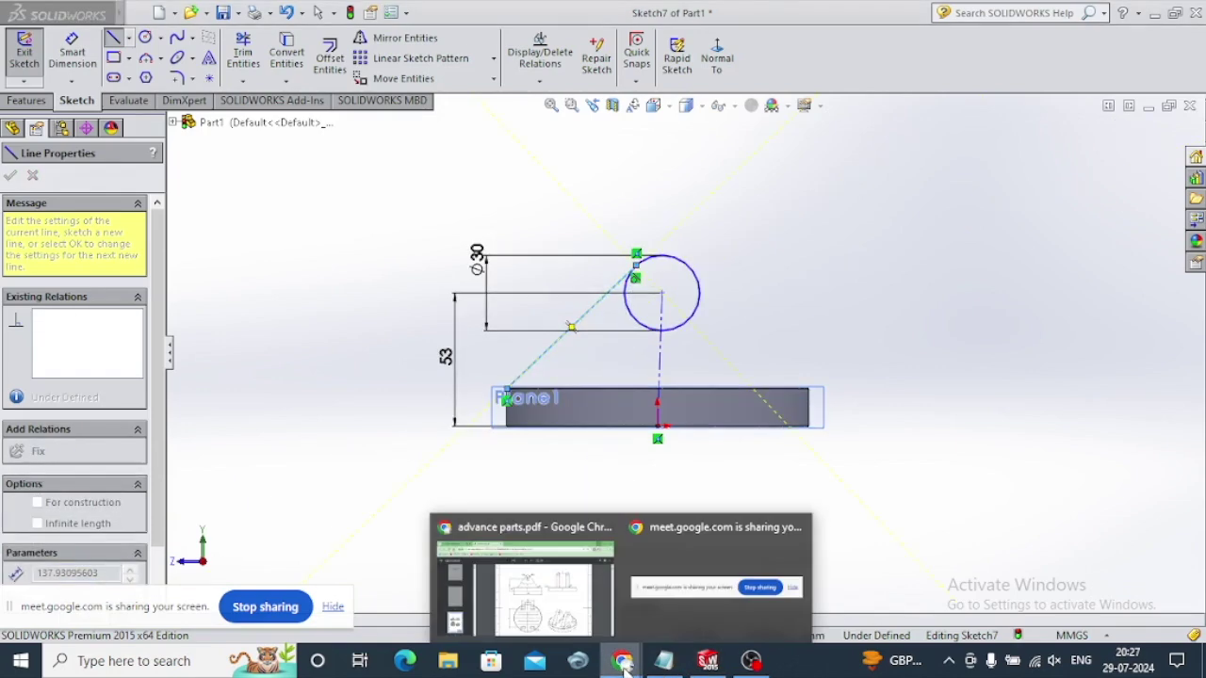
click(553, 565)
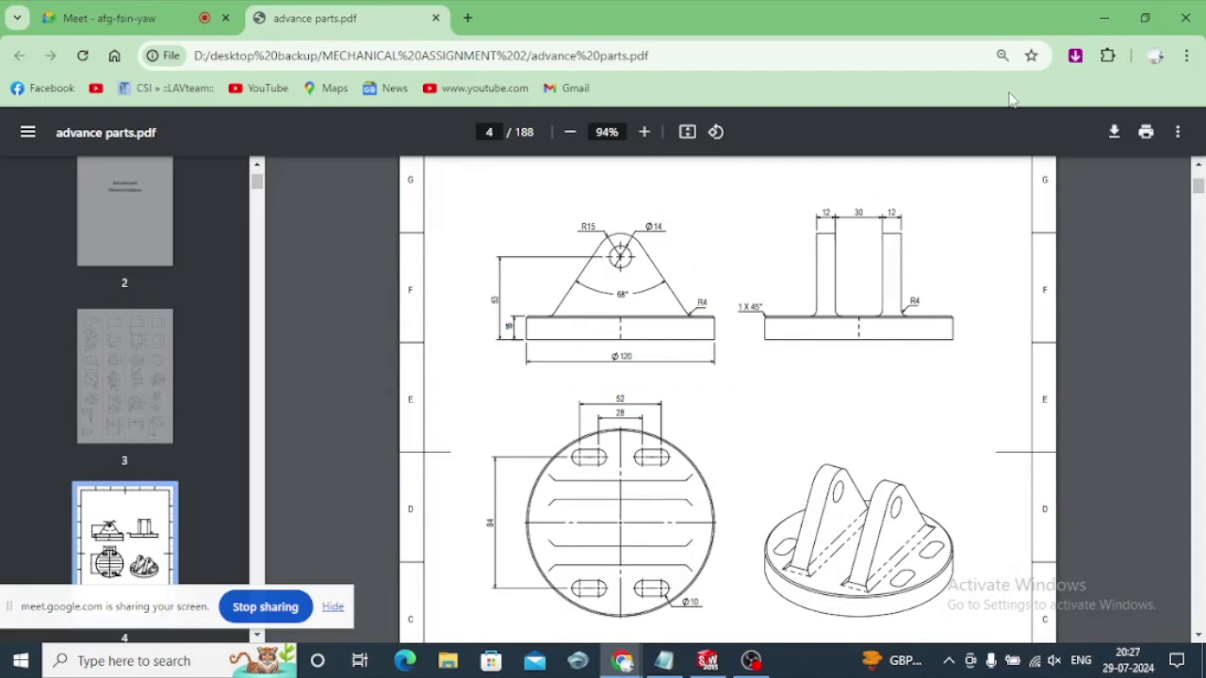
Back in SOLIDWORKS, delete the diagonal tangent line from Sketch7
click(1104, 17)
key(Escape)
key(Escape)
click(552, 350)
key(Delete)
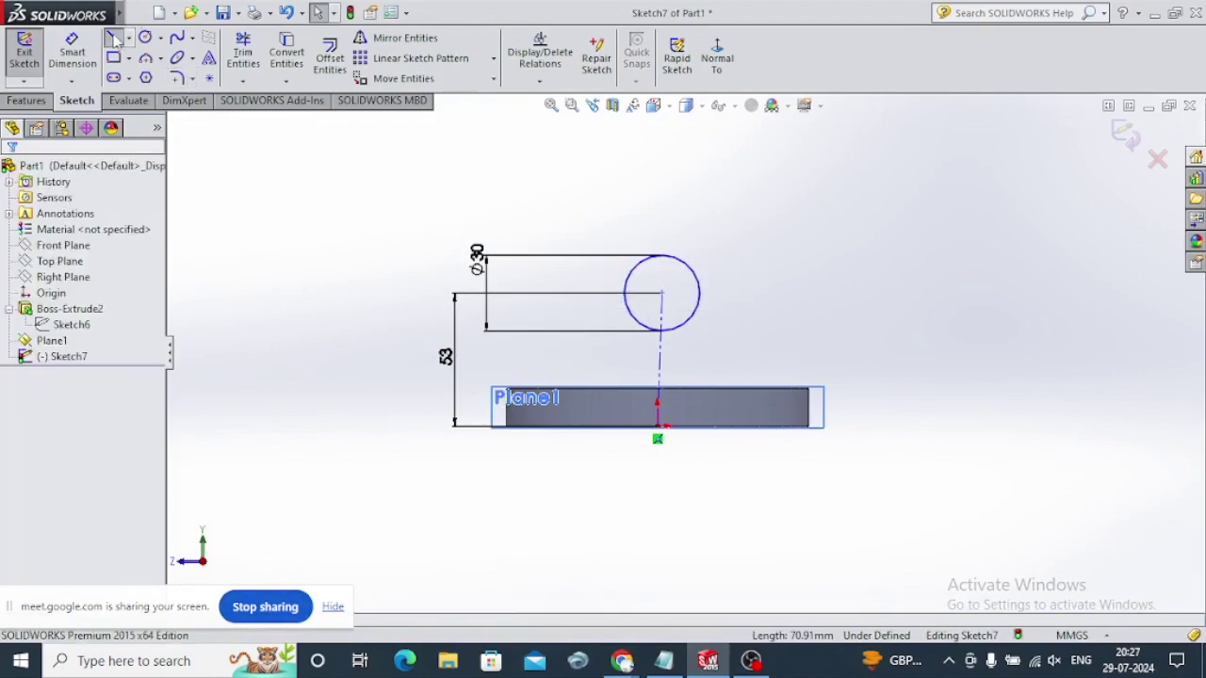
Draw a new line from the plate's top edge tangent to the Ø30 circle
click(114, 37)
click(530, 372)
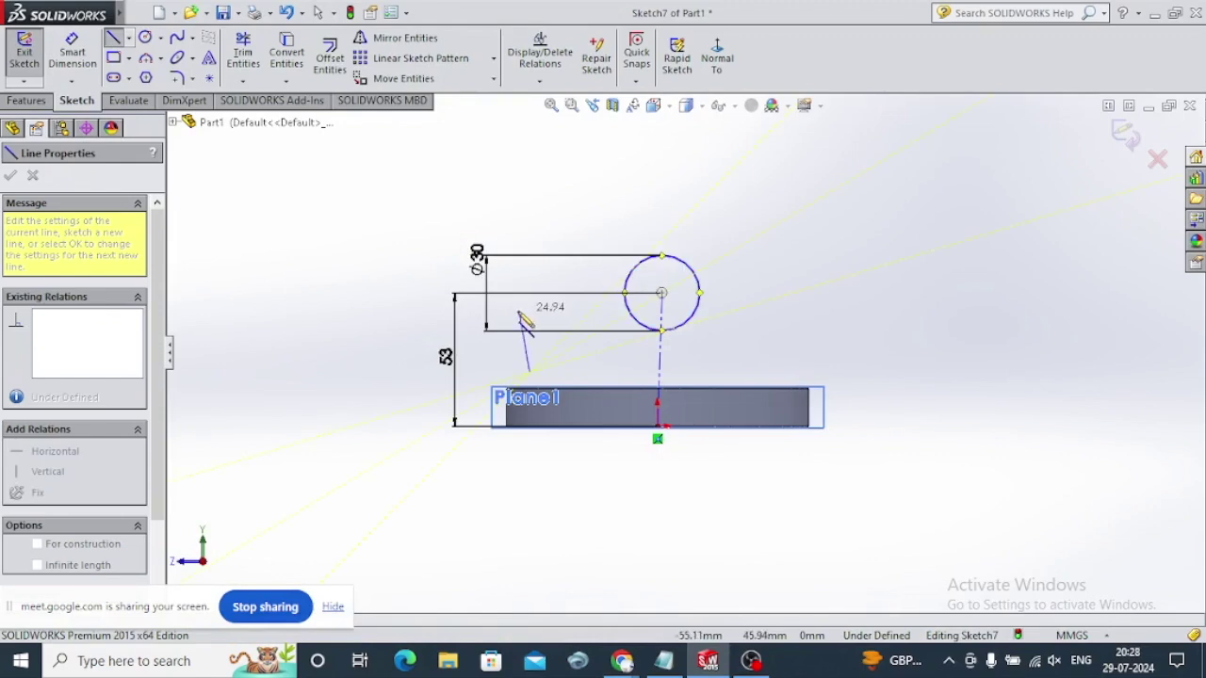
click(129, 37)
click(169, 56)
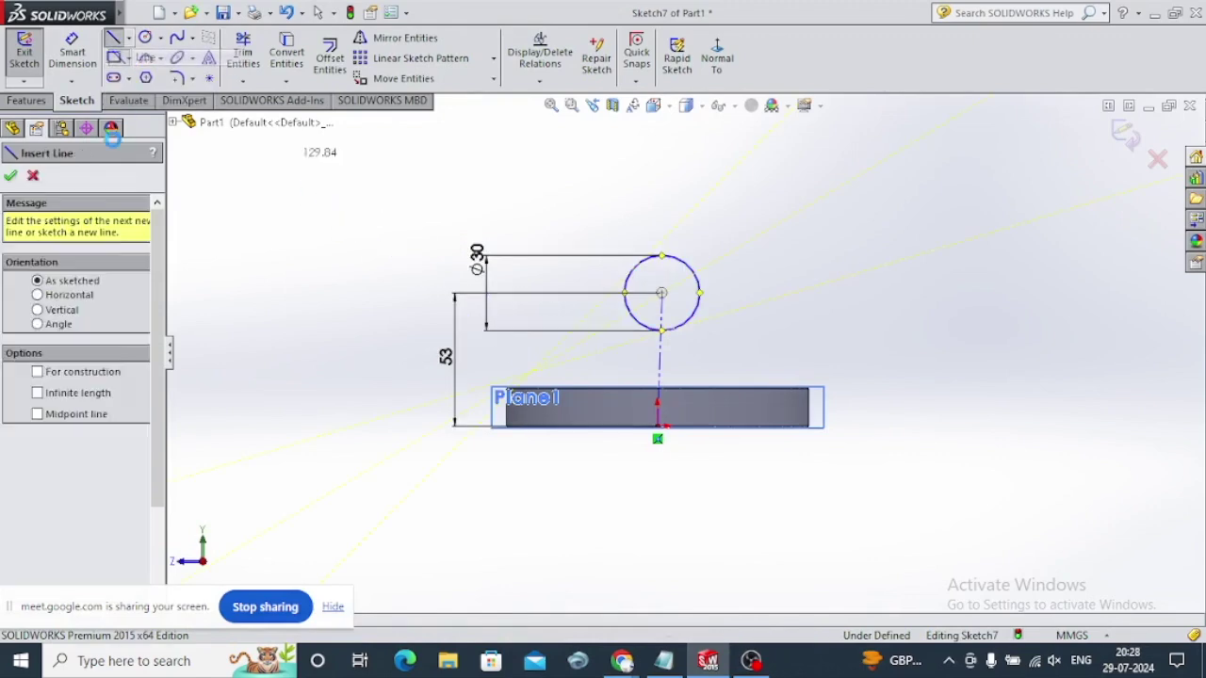
click(539, 388)
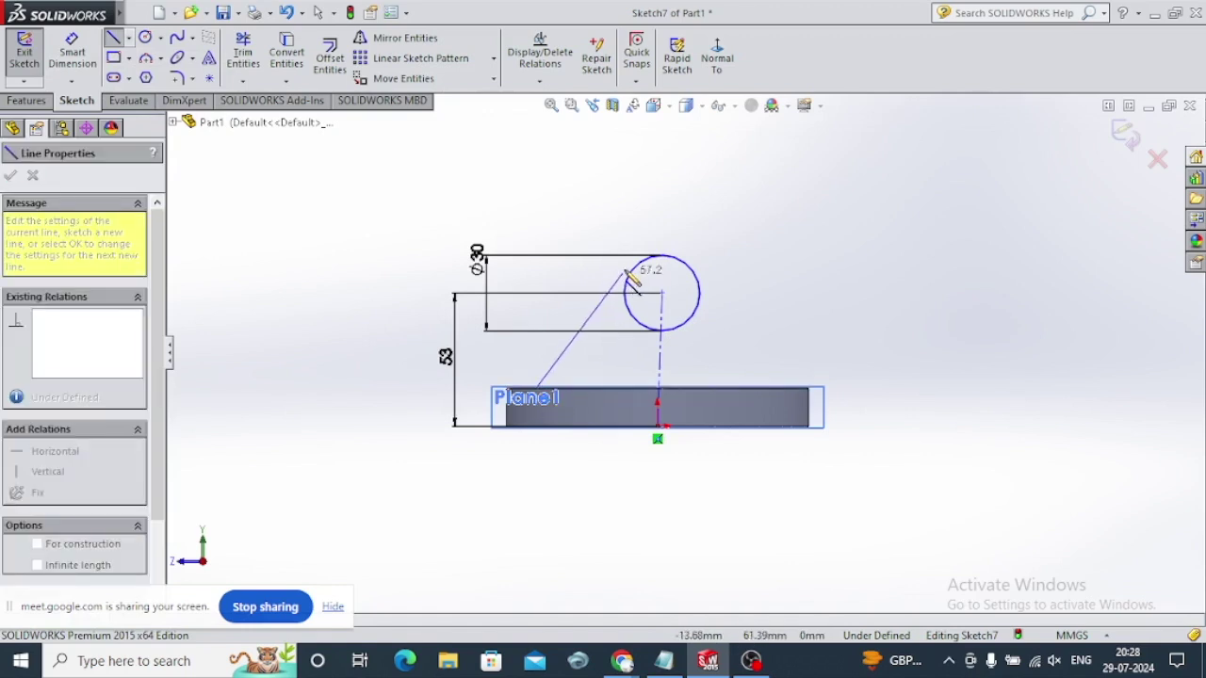
click(631, 270)
right_click(466, 288)
click(499, 292)
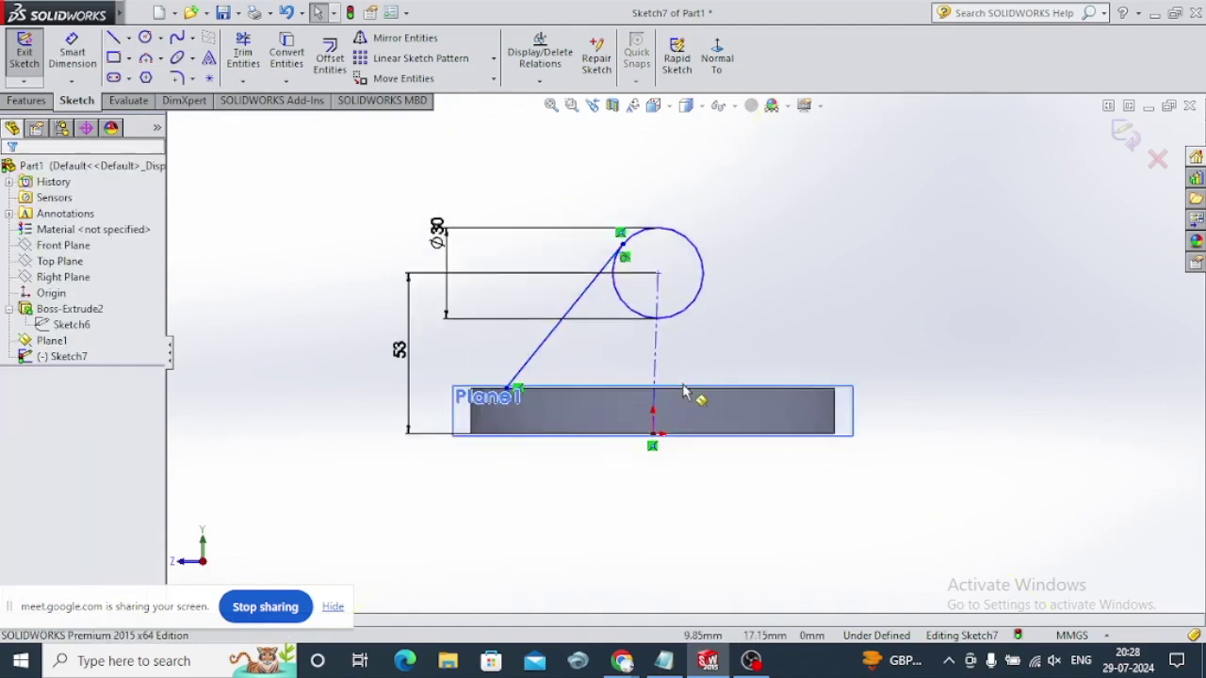
scroll(667, 378, up, 4)
Add an angle dimension between the slanted line and centreline, and make the centreline vertical
click(71, 51)
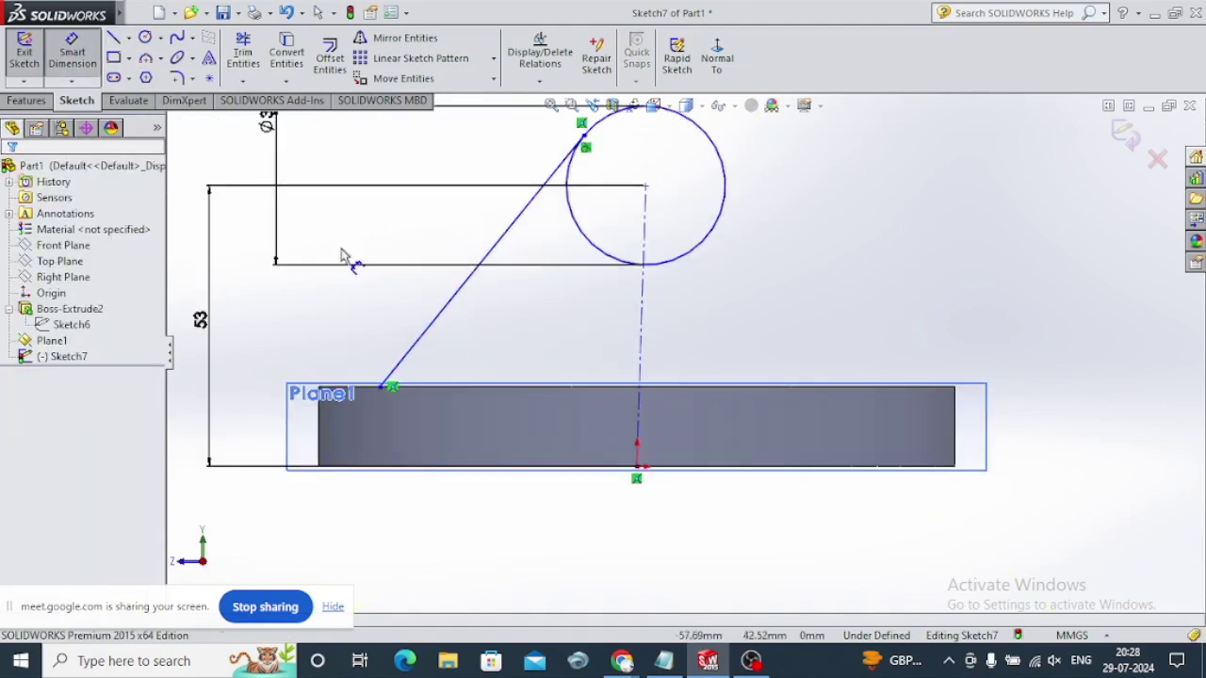
click(456, 313)
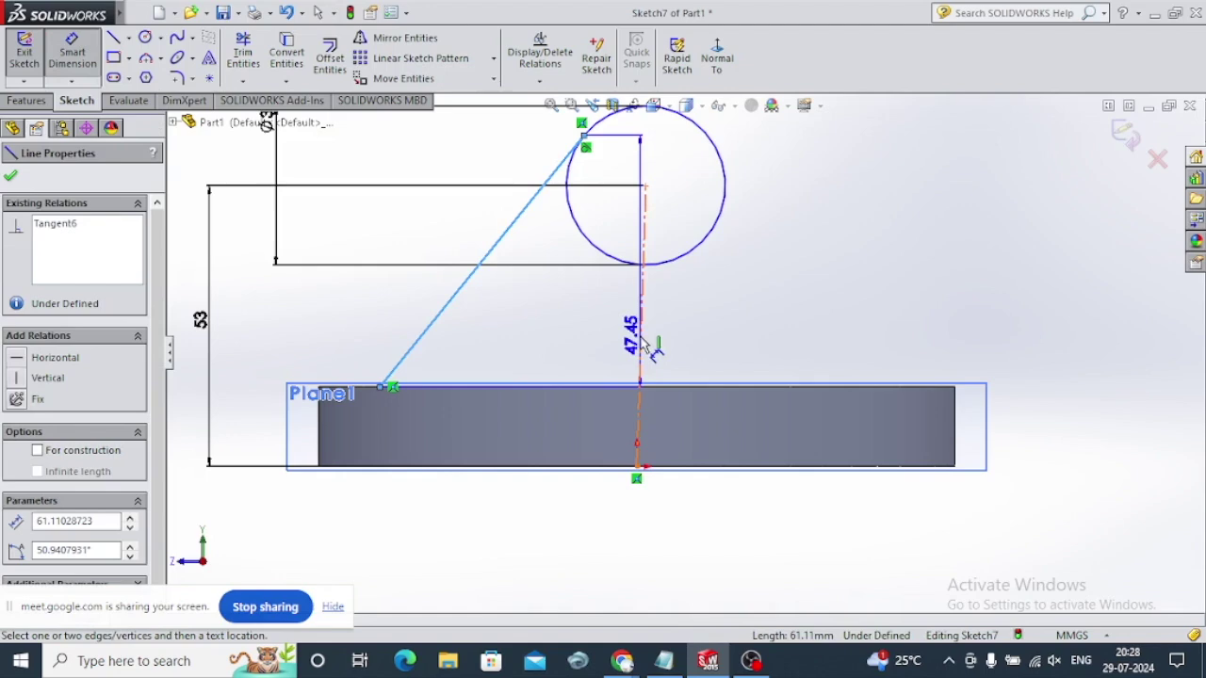
click(640, 348)
click(571, 339)
text(30)
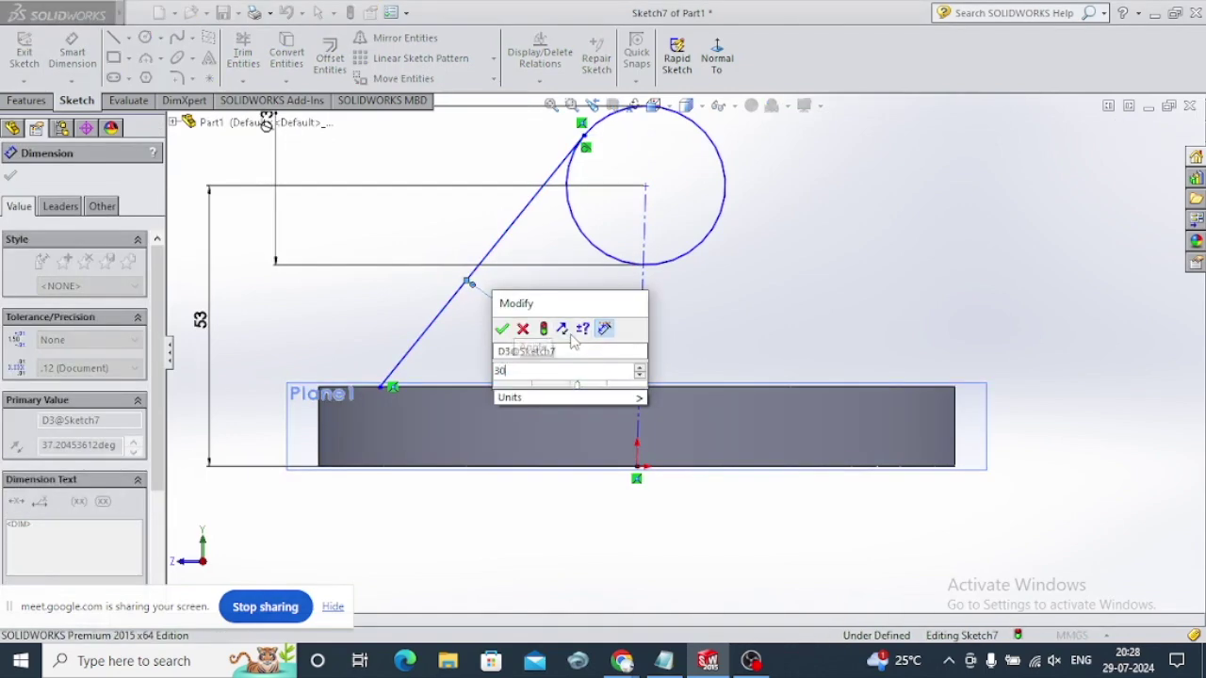
key(Return)
click(641, 288)
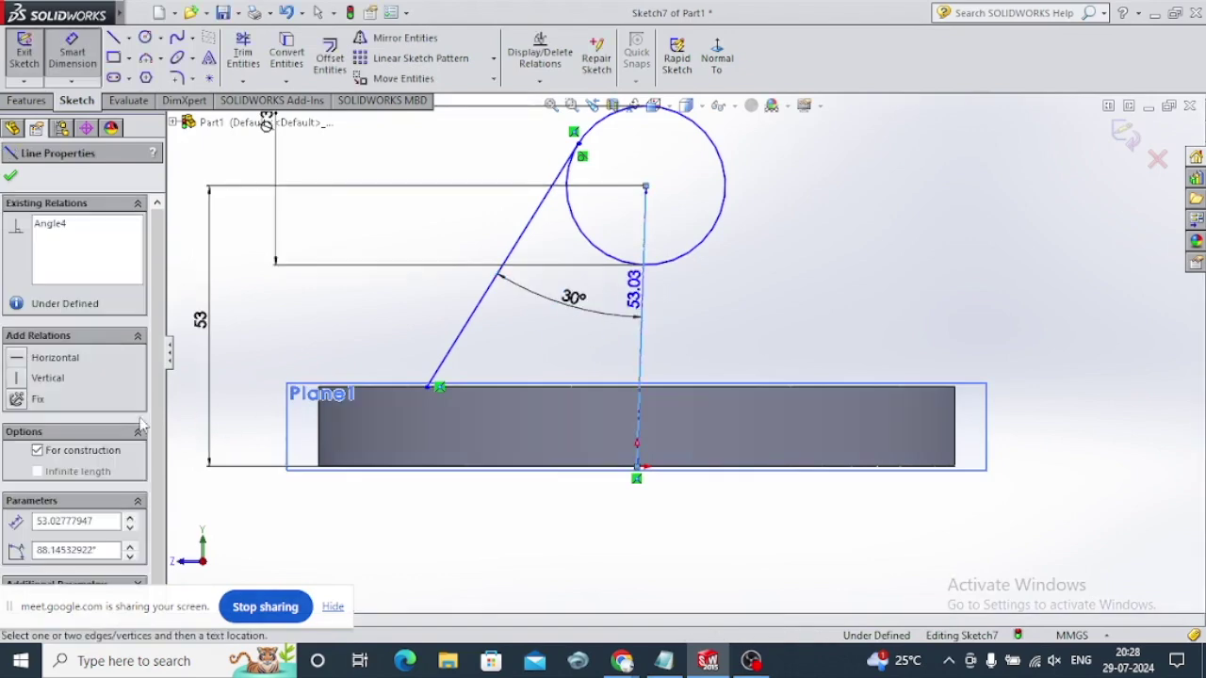
click(17, 380)
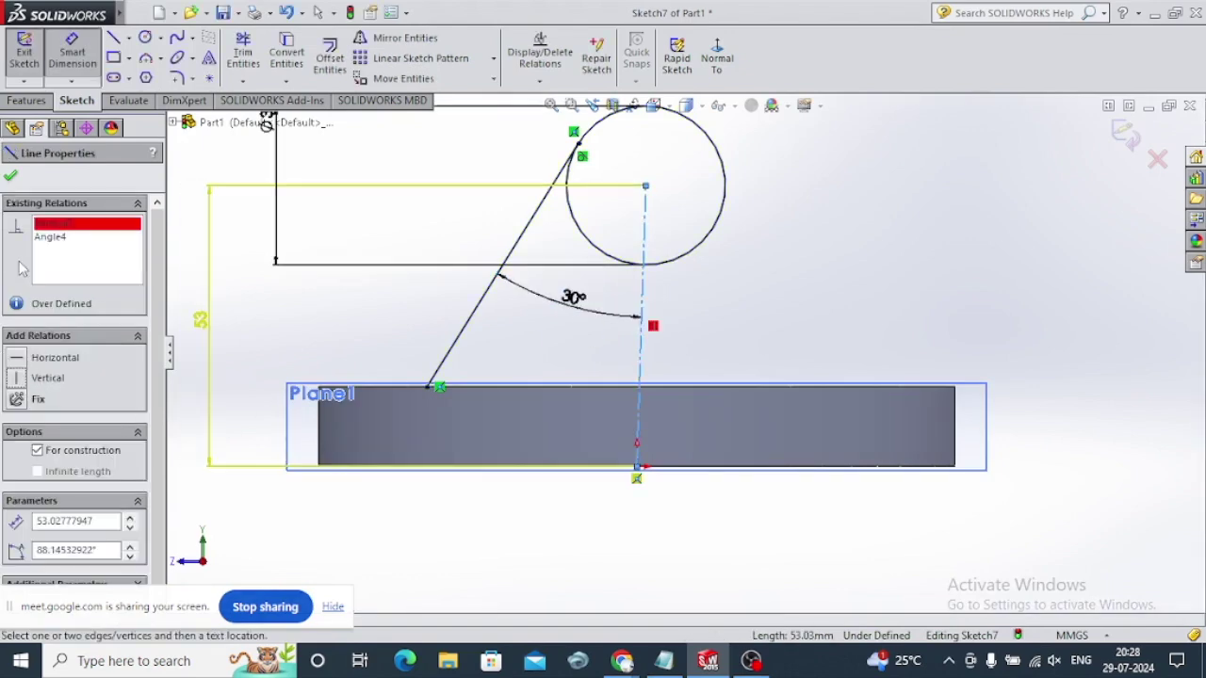
Delete the conflicting Angle4 relation and the 30° angle dimension
click(68, 240)
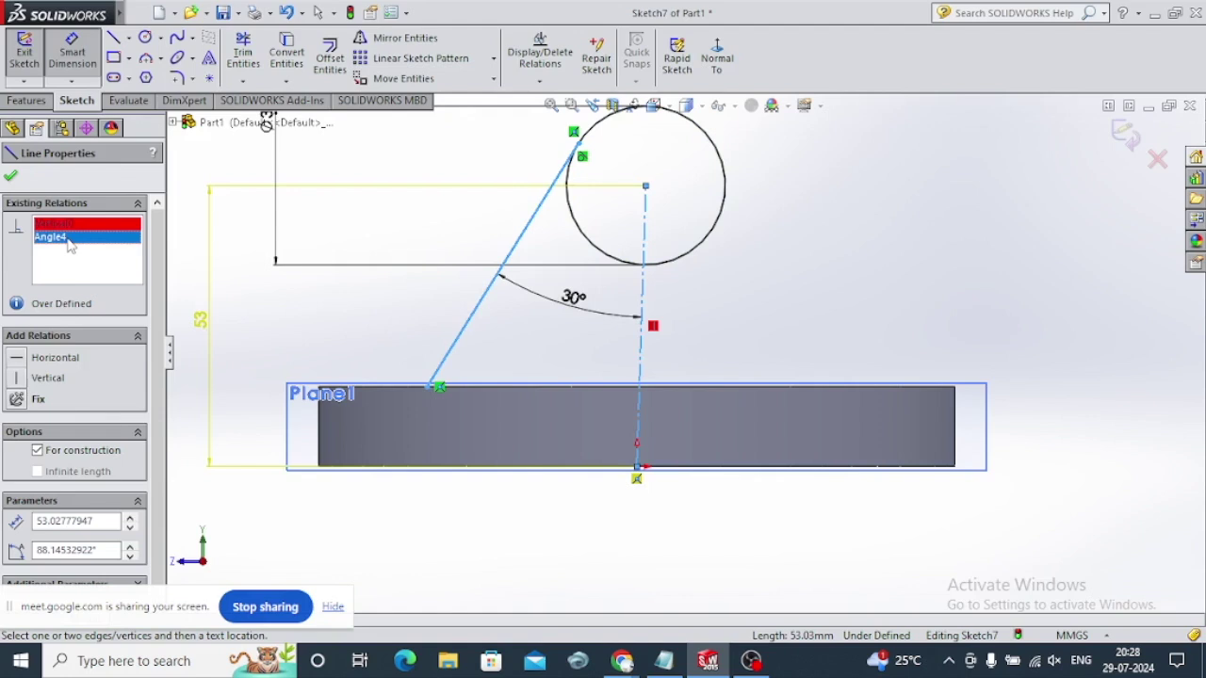
right_click(67, 243)
click(102, 277)
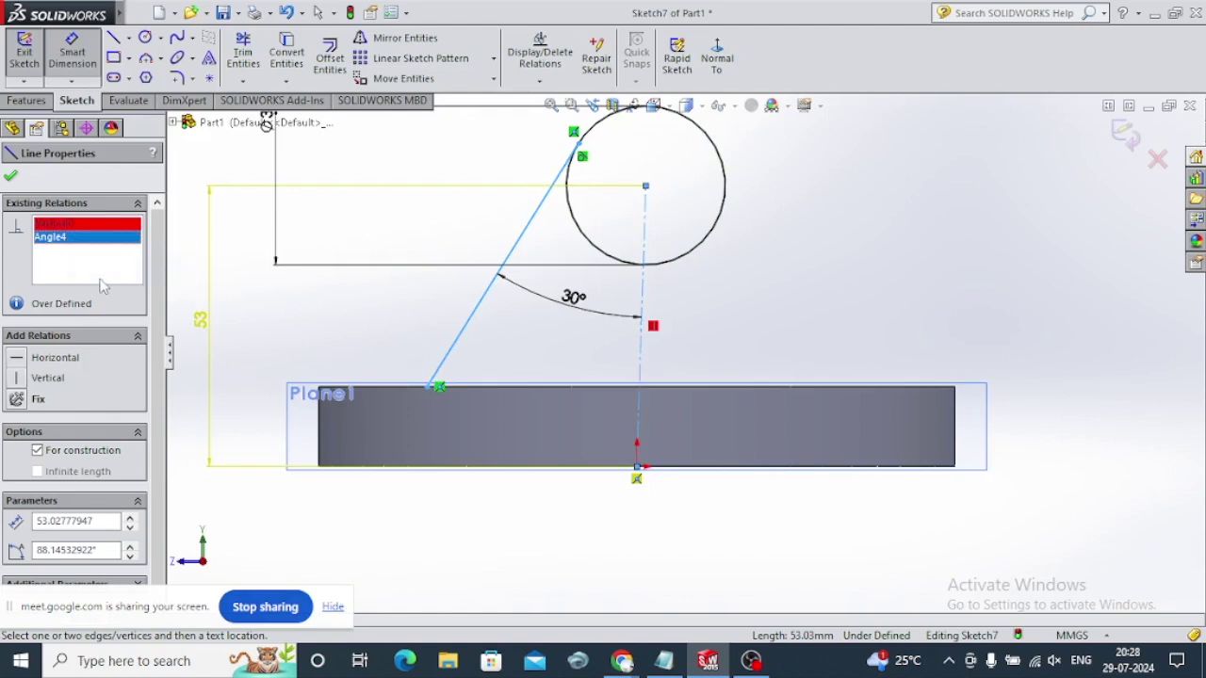
right_click(69, 242)
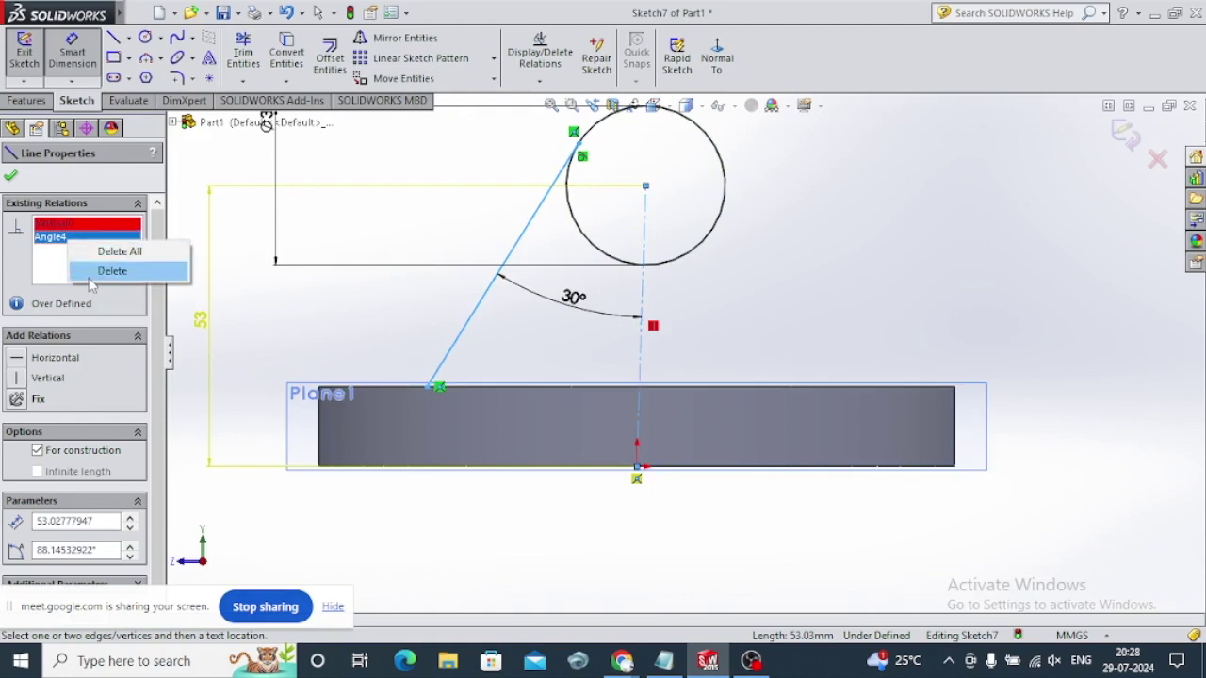
click(92, 278)
click(12, 173)
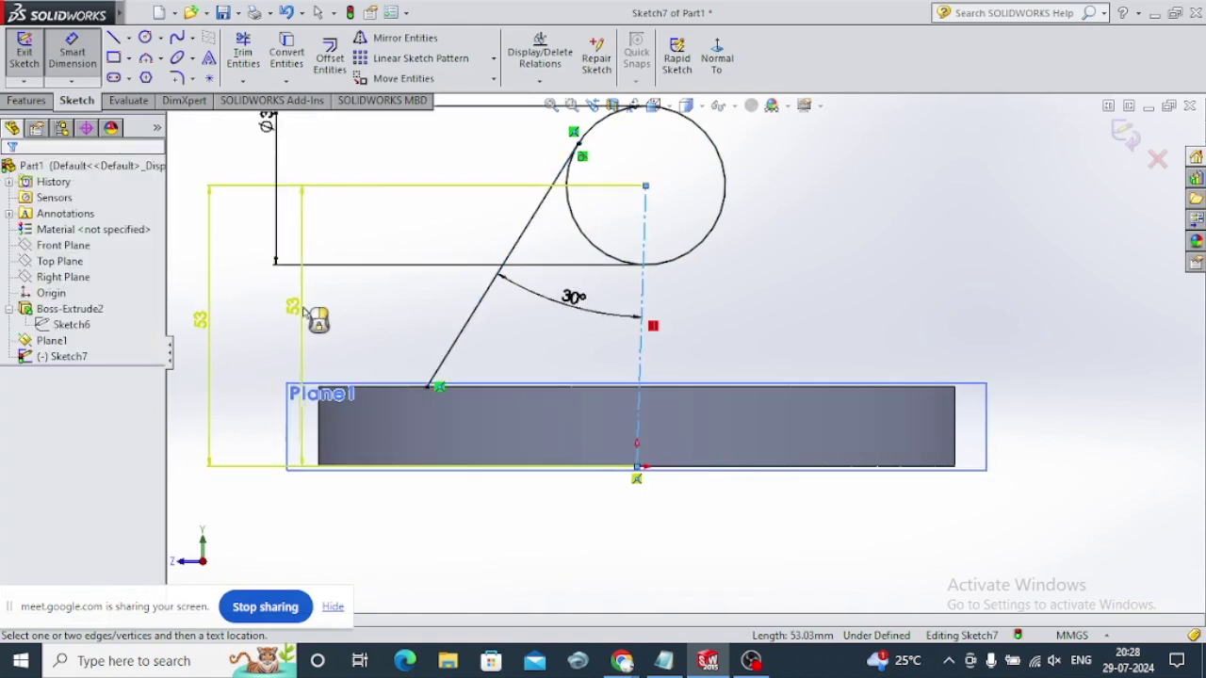
key(Escape)
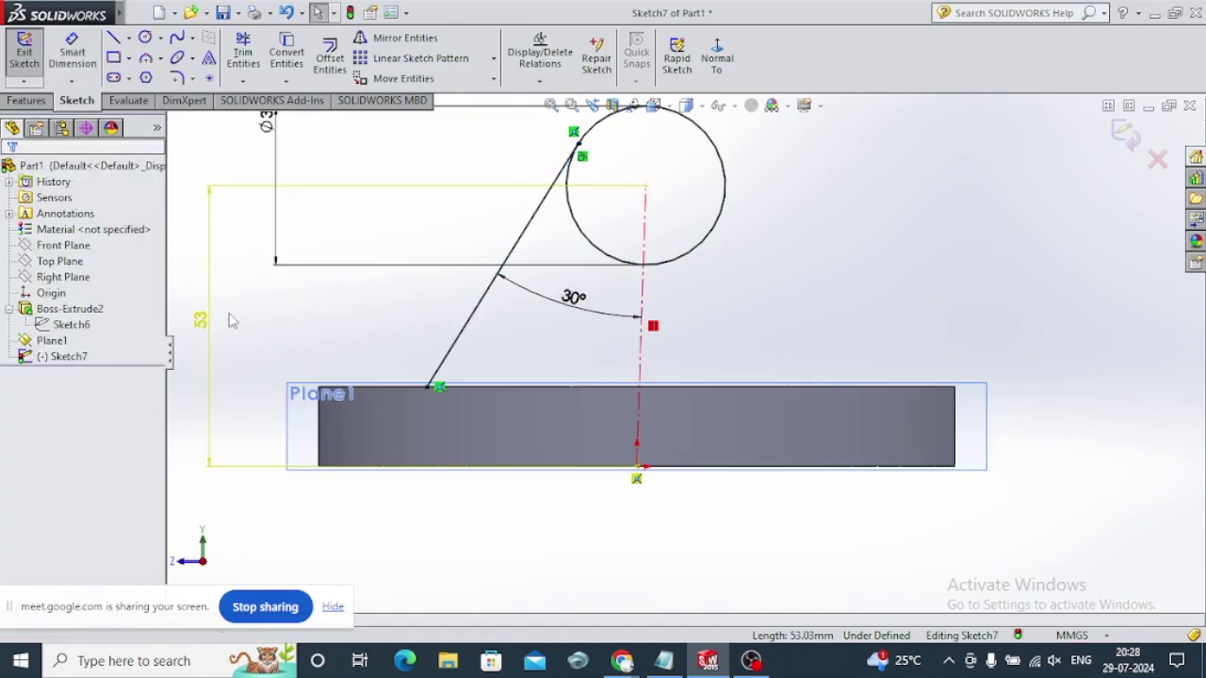
click(573, 297)
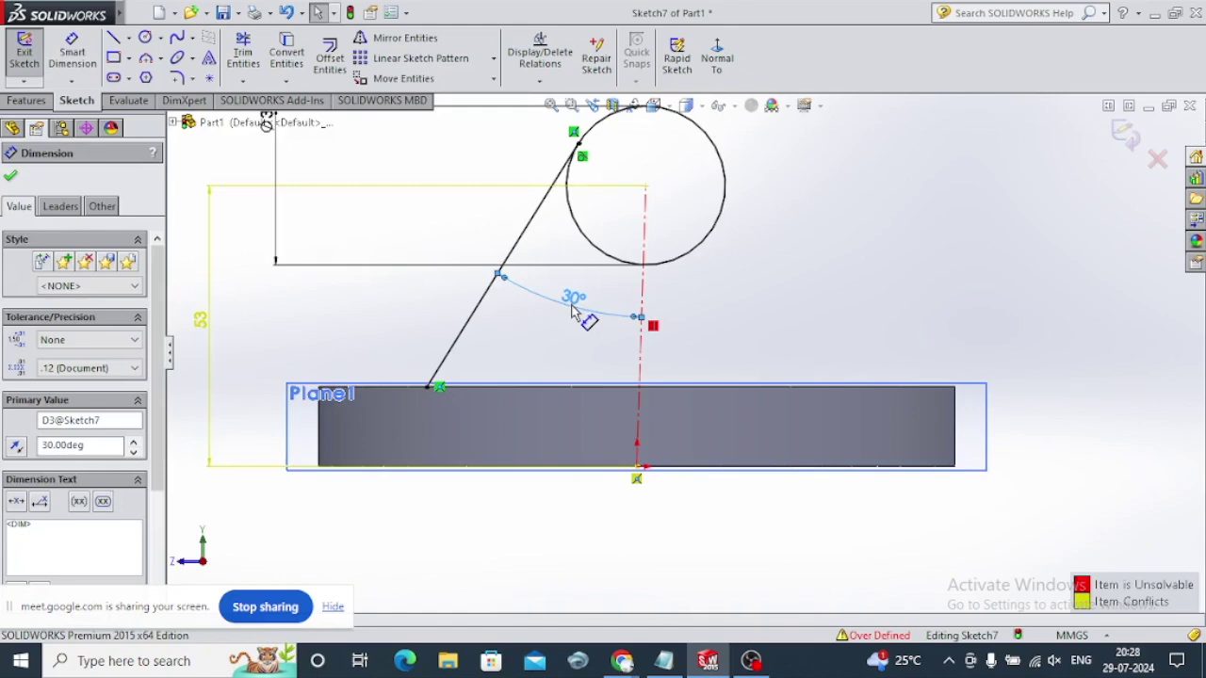
key(Delete)
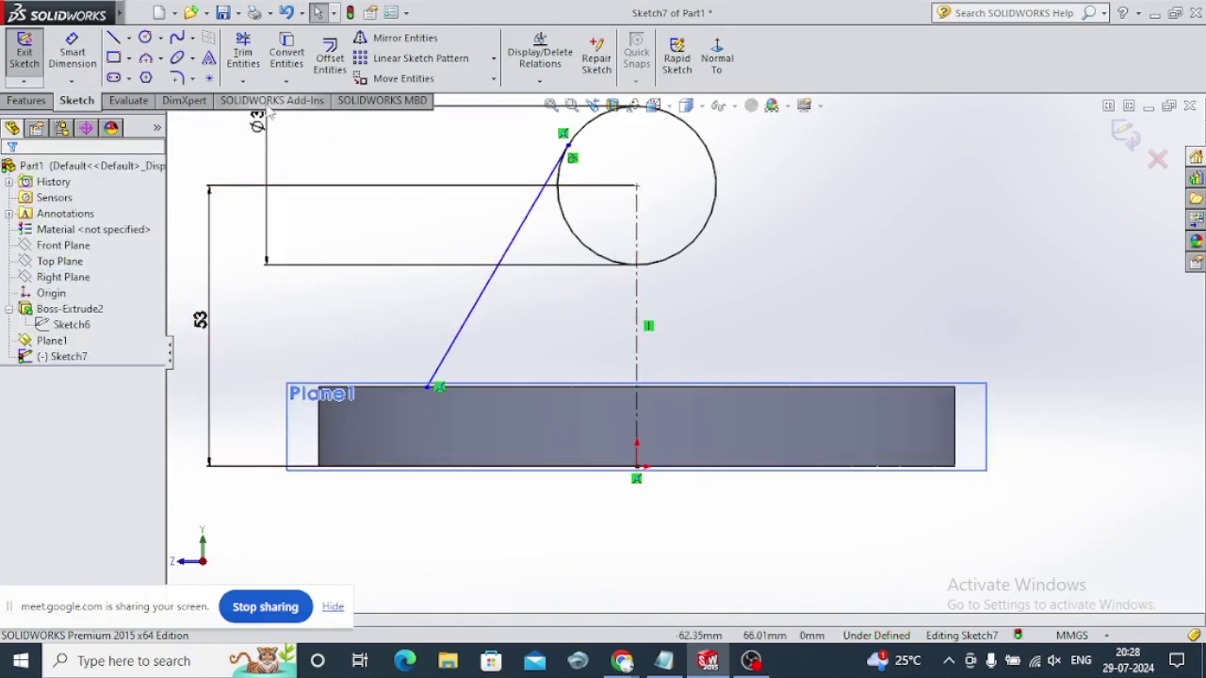
Re-dimension the slanted line at 30° from the centreline, fully defining Sketch7
click(83, 55)
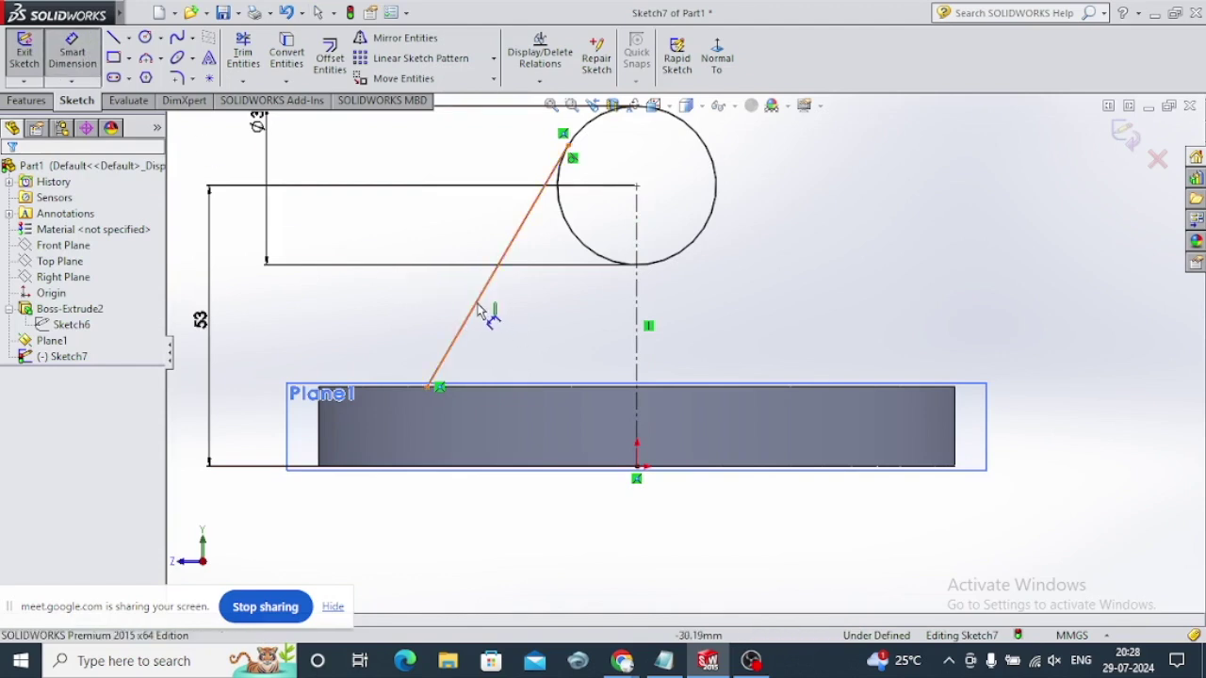
click(498, 308)
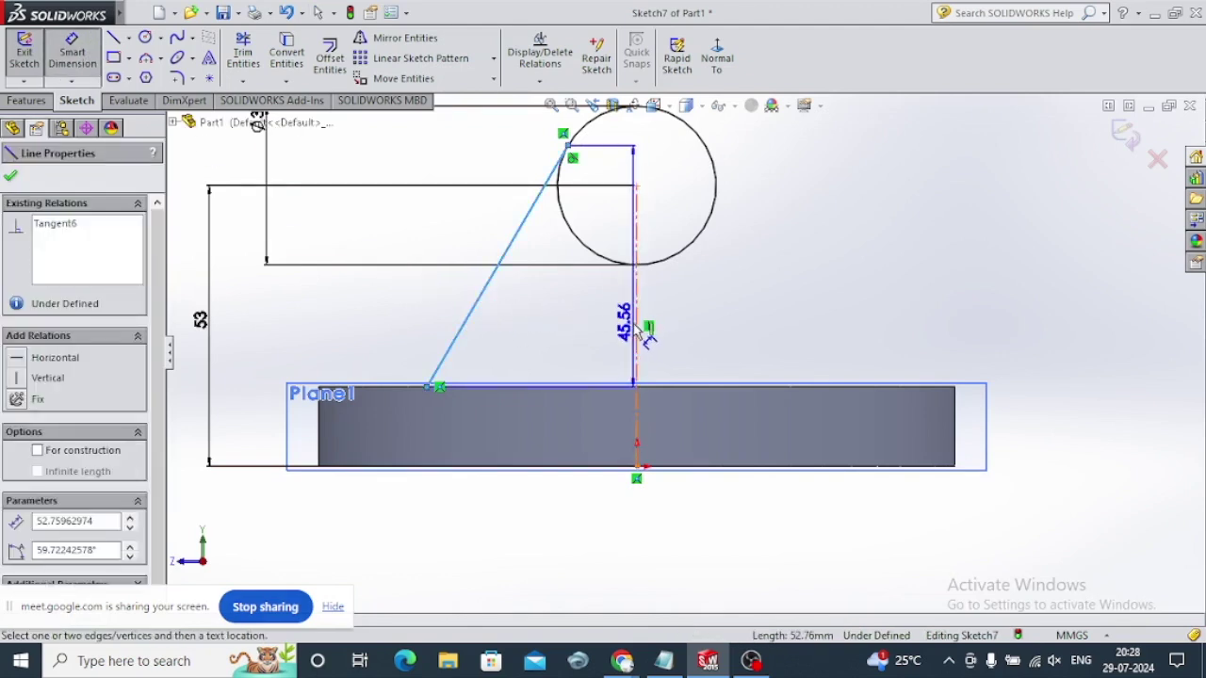
click(636, 337)
click(596, 353)
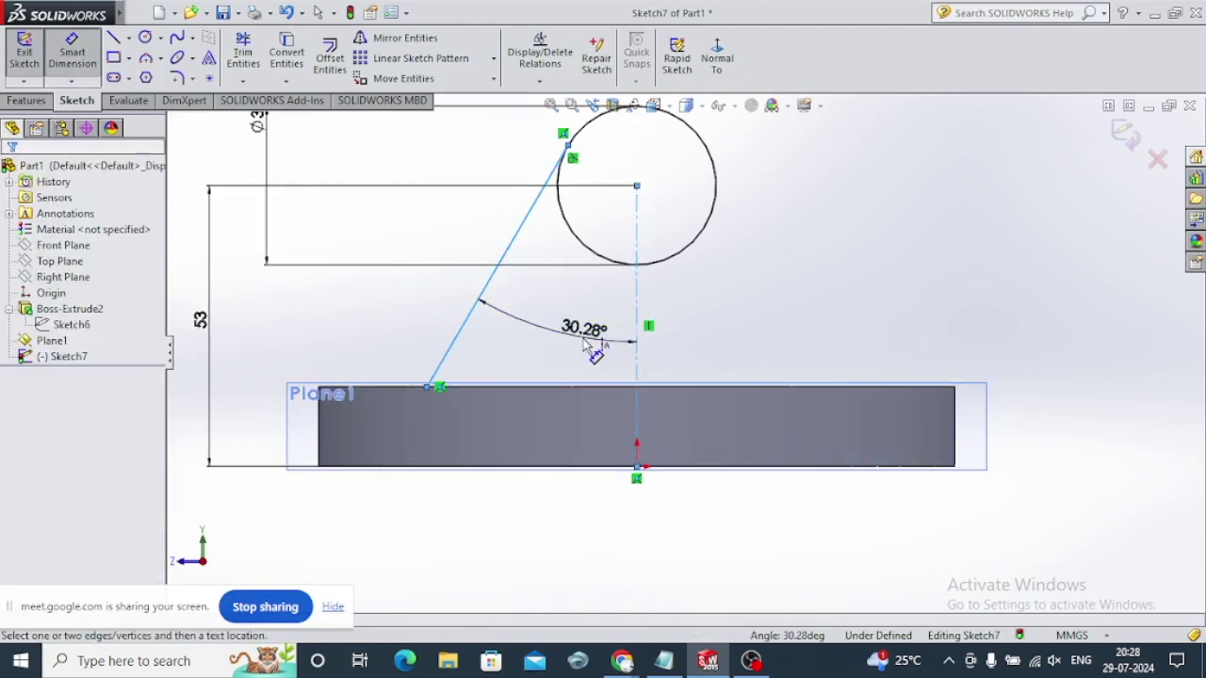
text(30)
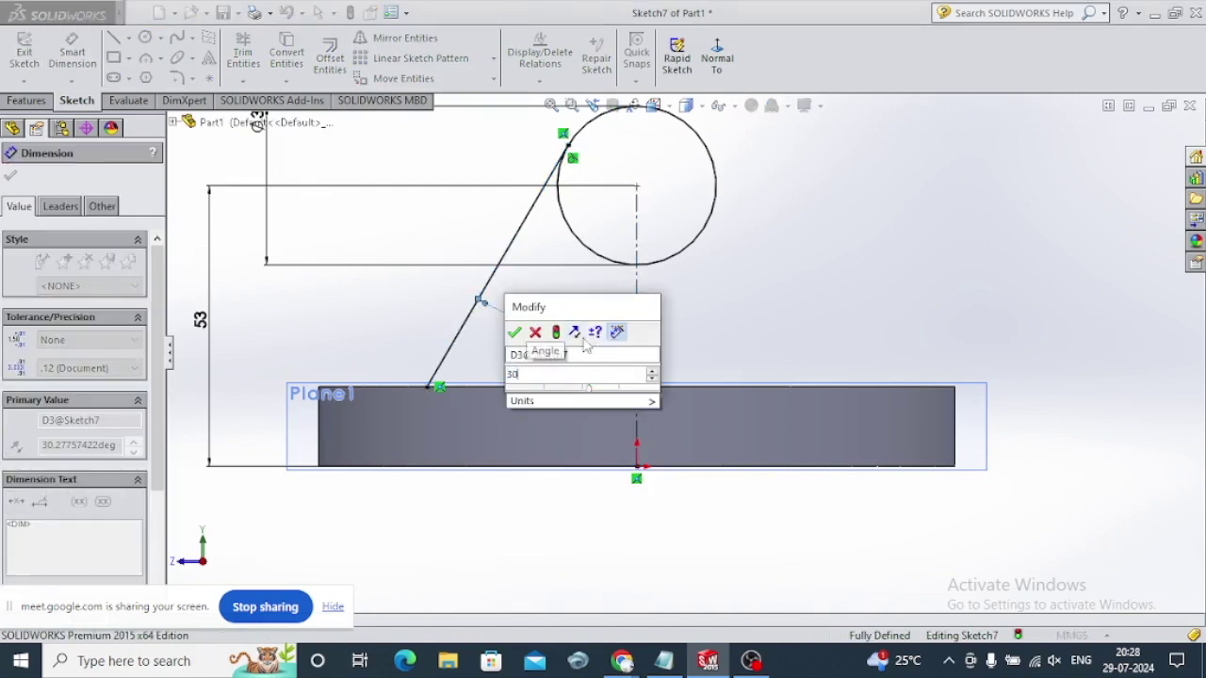
key(Return)
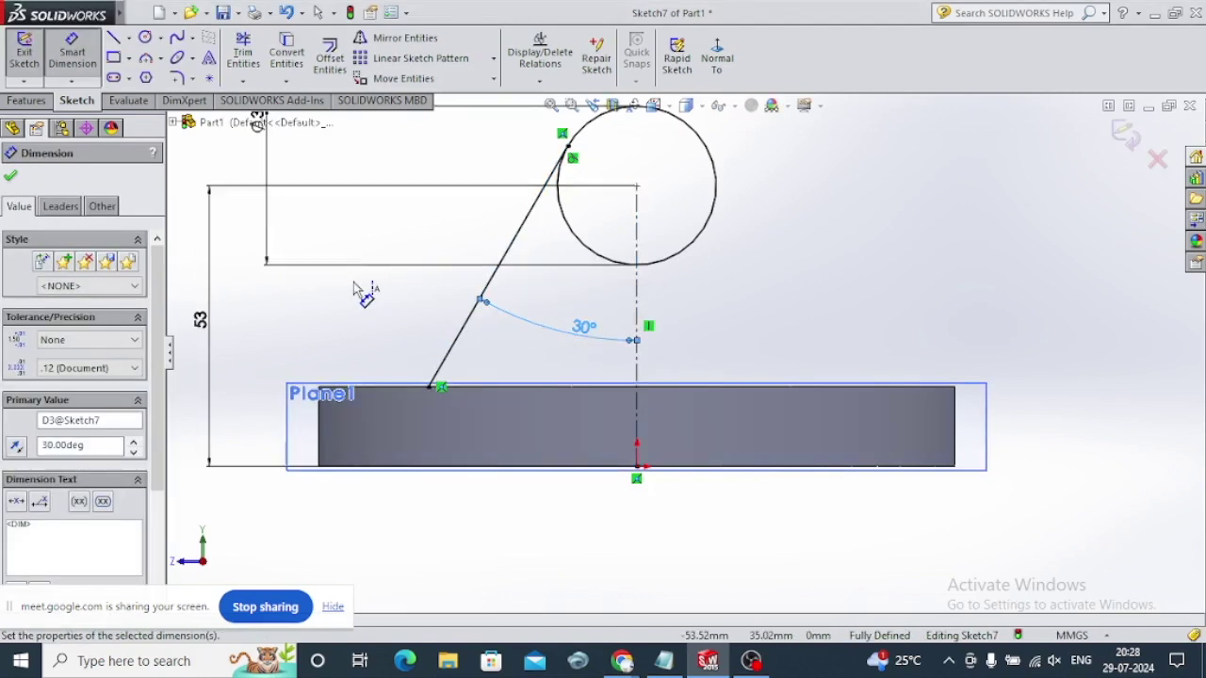
click(12, 178)
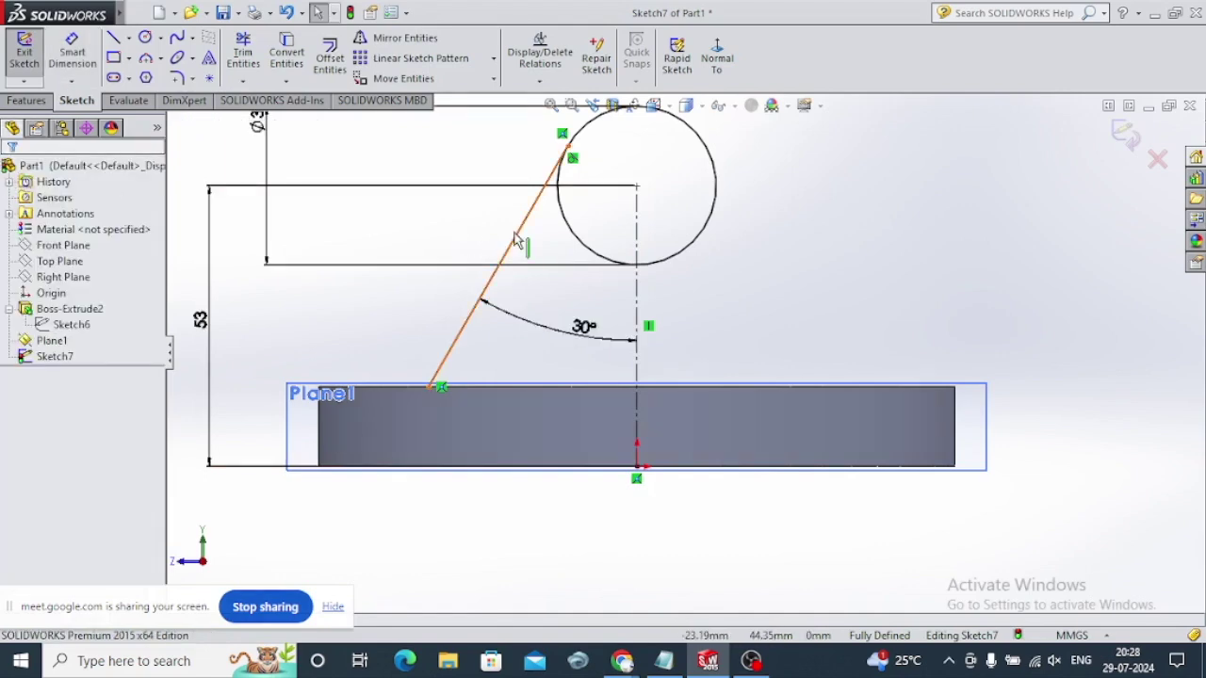
Mirror the slanted line about the centreline and draw the base line joining their ends
click(516, 240)
click(400, 37)
click(92, 405)
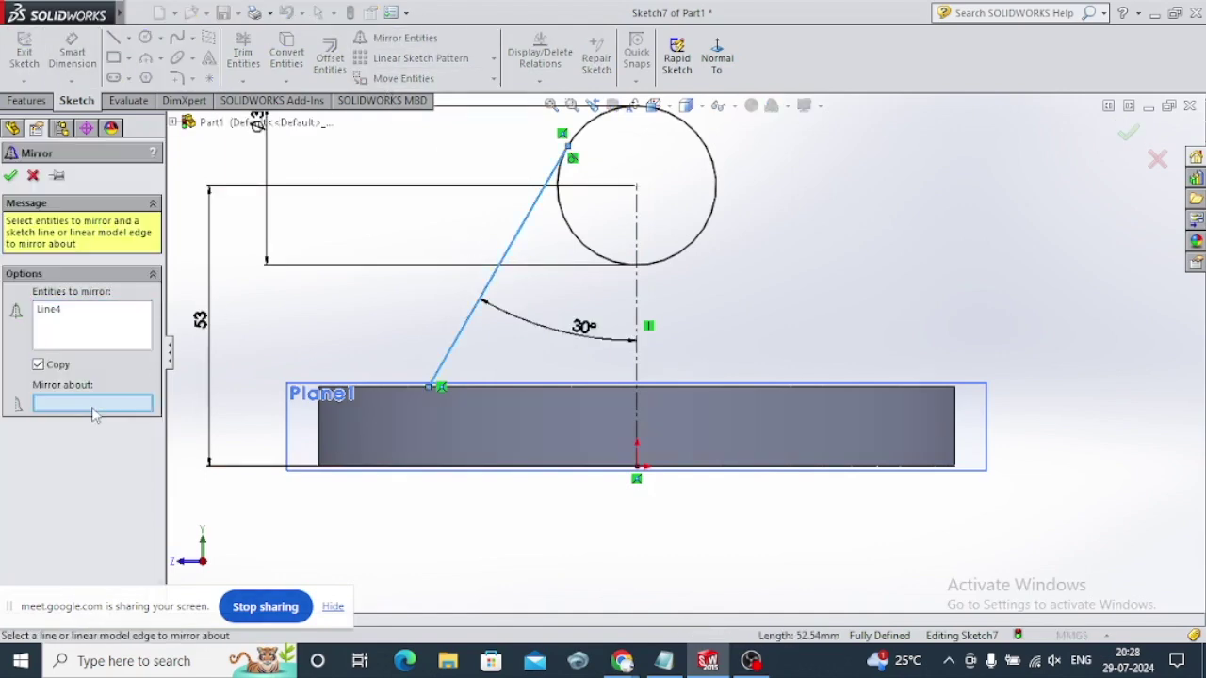
click(636, 363)
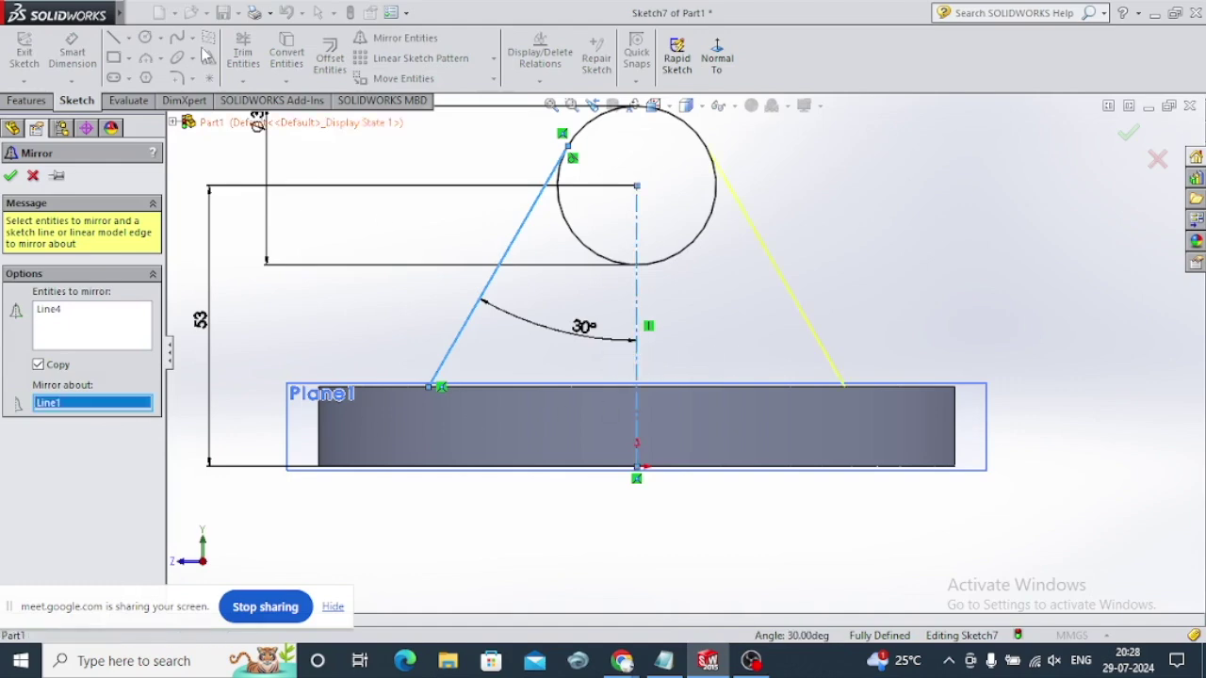
click(11, 176)
click(114, 39)
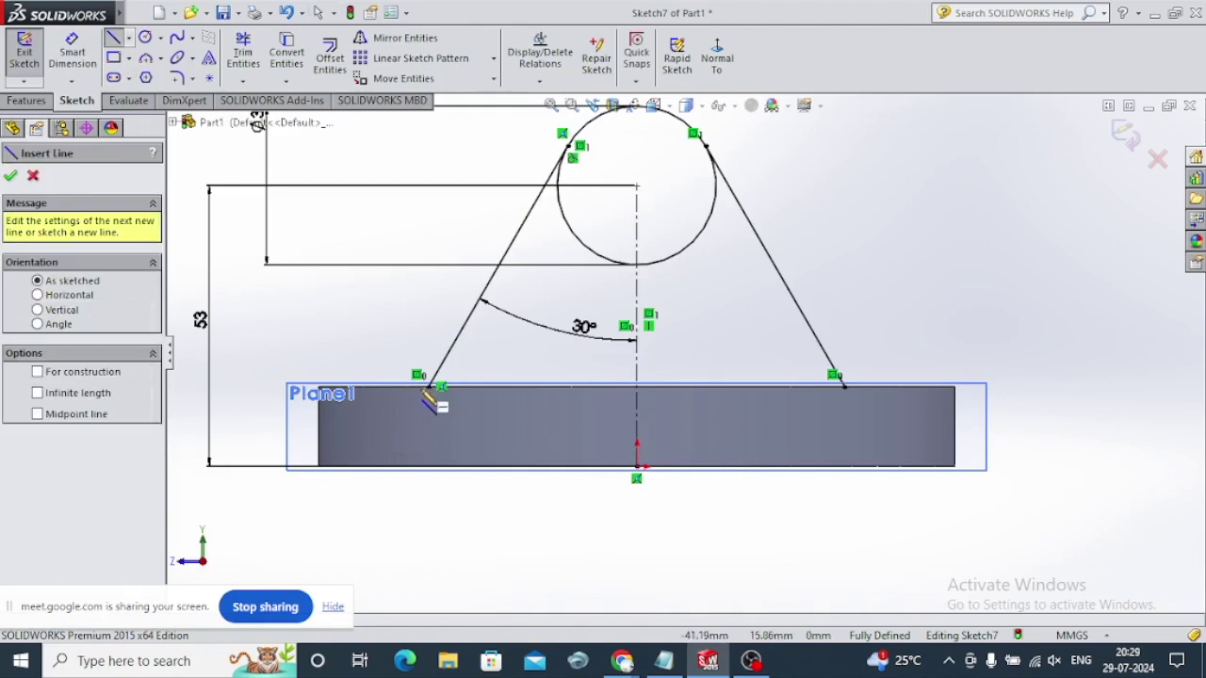
drag(429, 386, 843, 384)
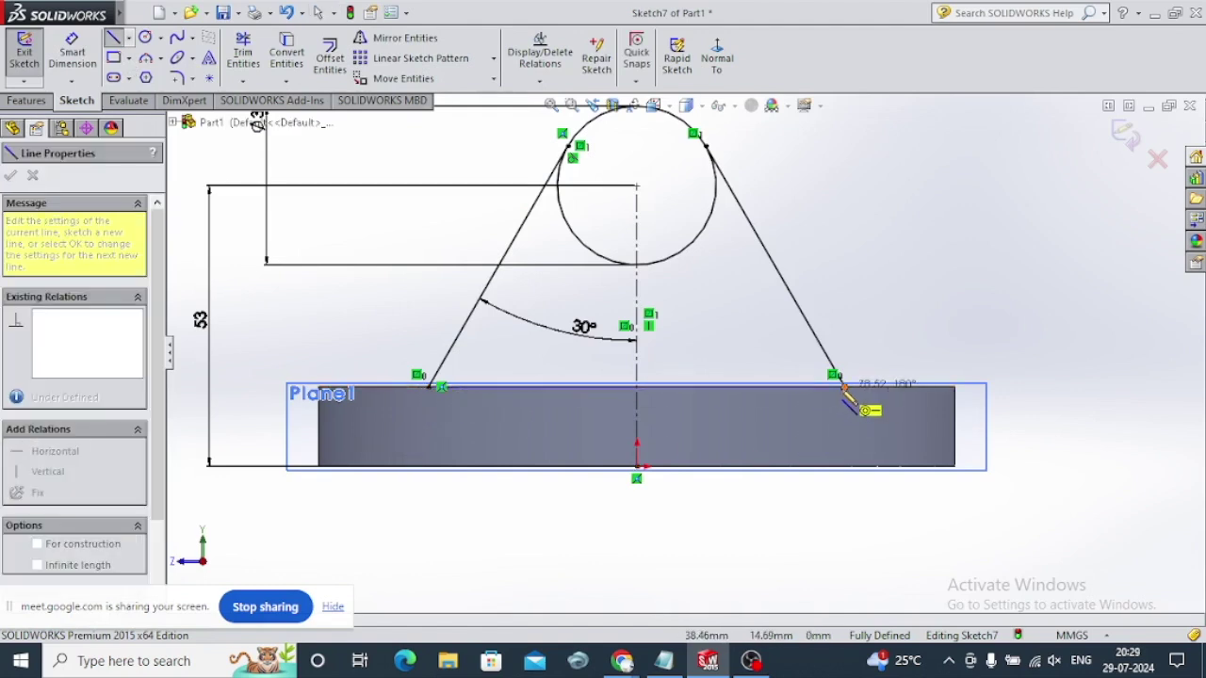
click(11, 175)
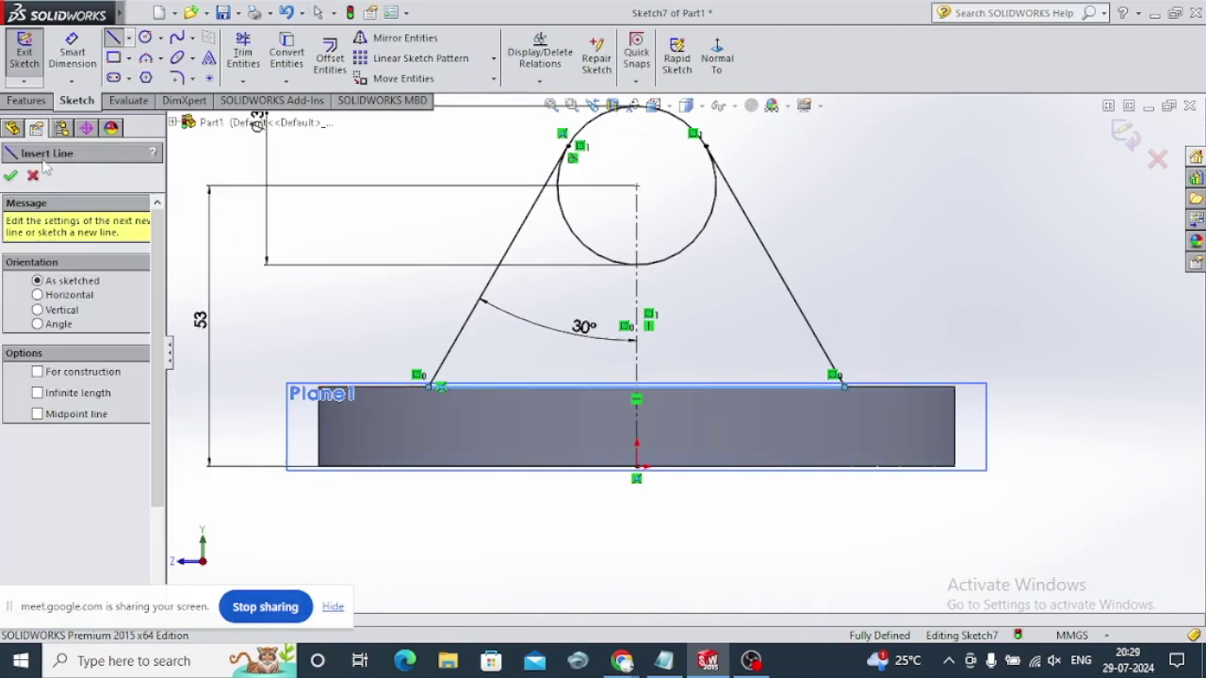
Add a concentric Ø14 hole circle at the top of the centreline
click(145, 38)
click(636, 187)
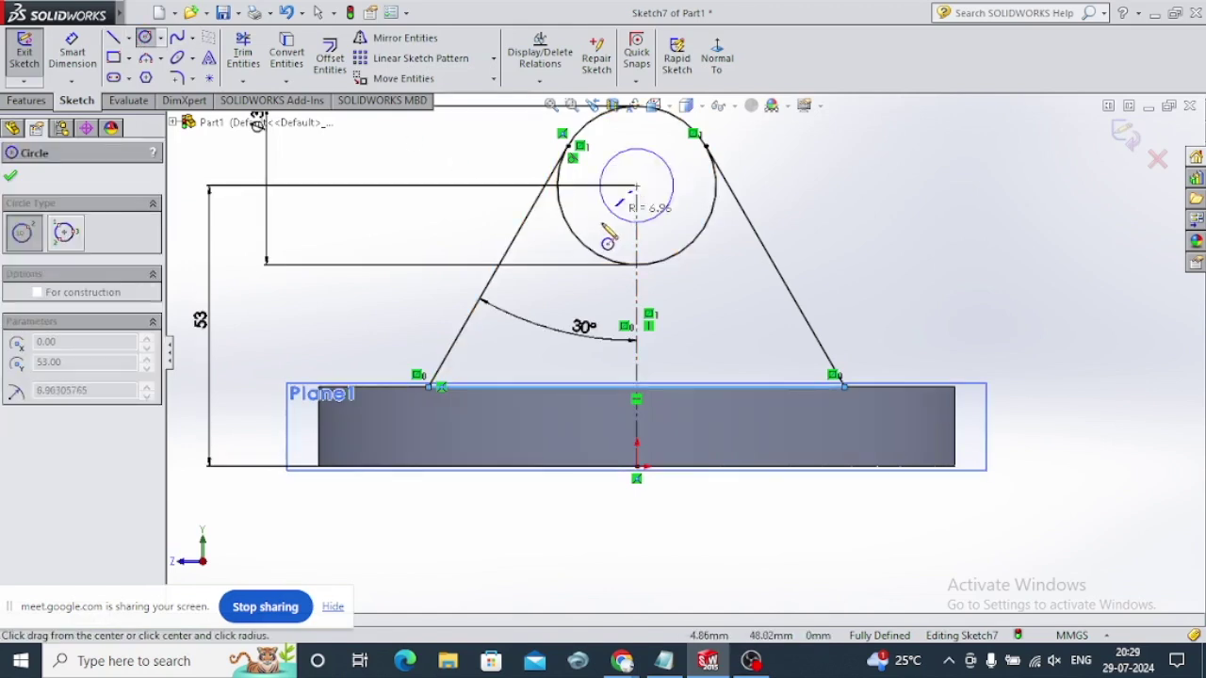
click(603, 247)
click(71, 51)
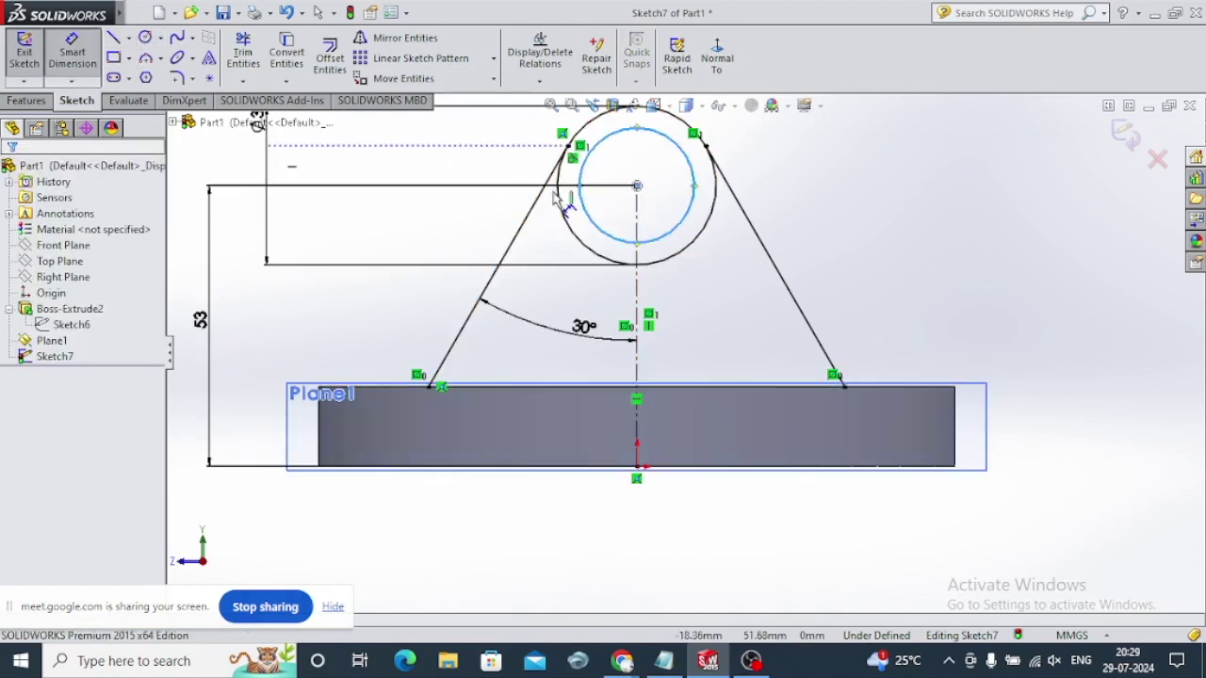
click(693, 207)
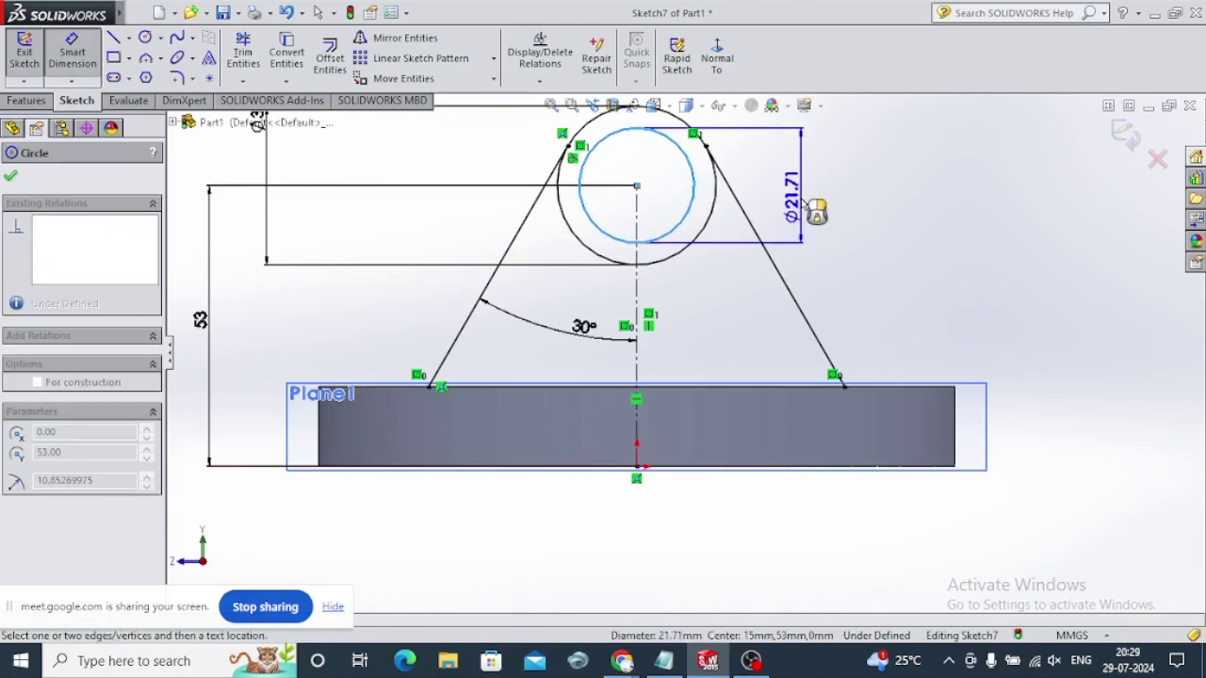
click(802, 202)
text(14)
key(Return)
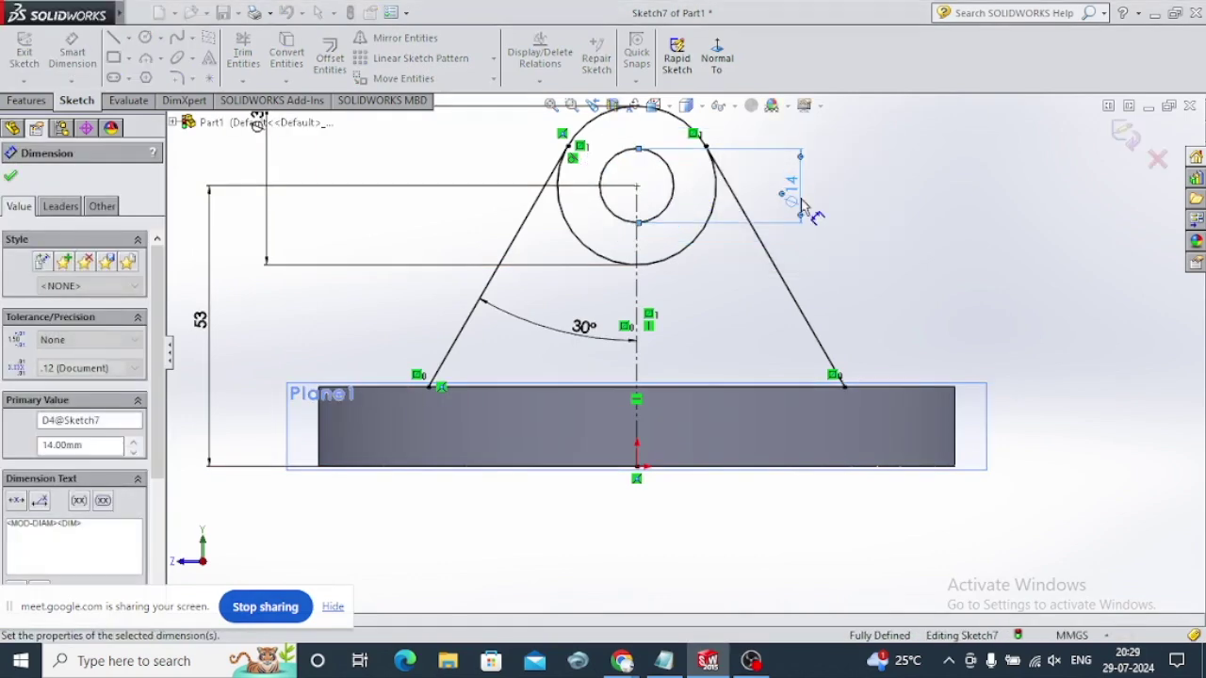
Trim away the lower arc of the Ø30 circle and exit the sketch
click(243, 52)
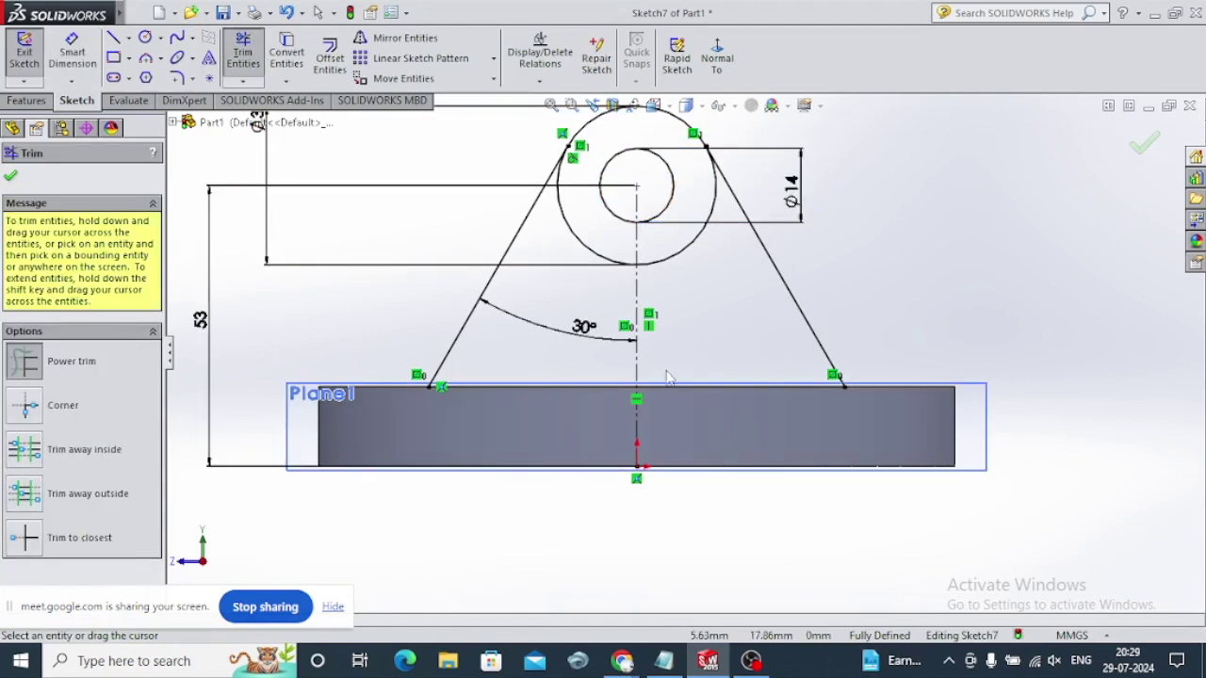
drag(563, 292, 583, 244)
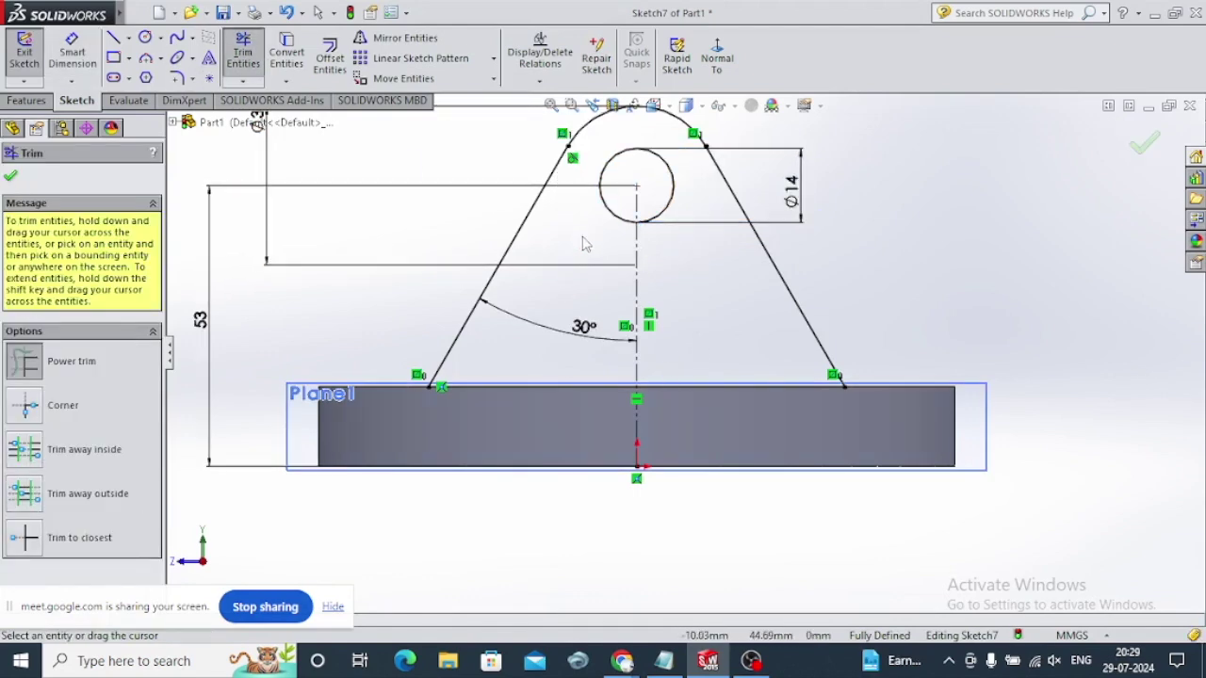
key(ctrl+7)
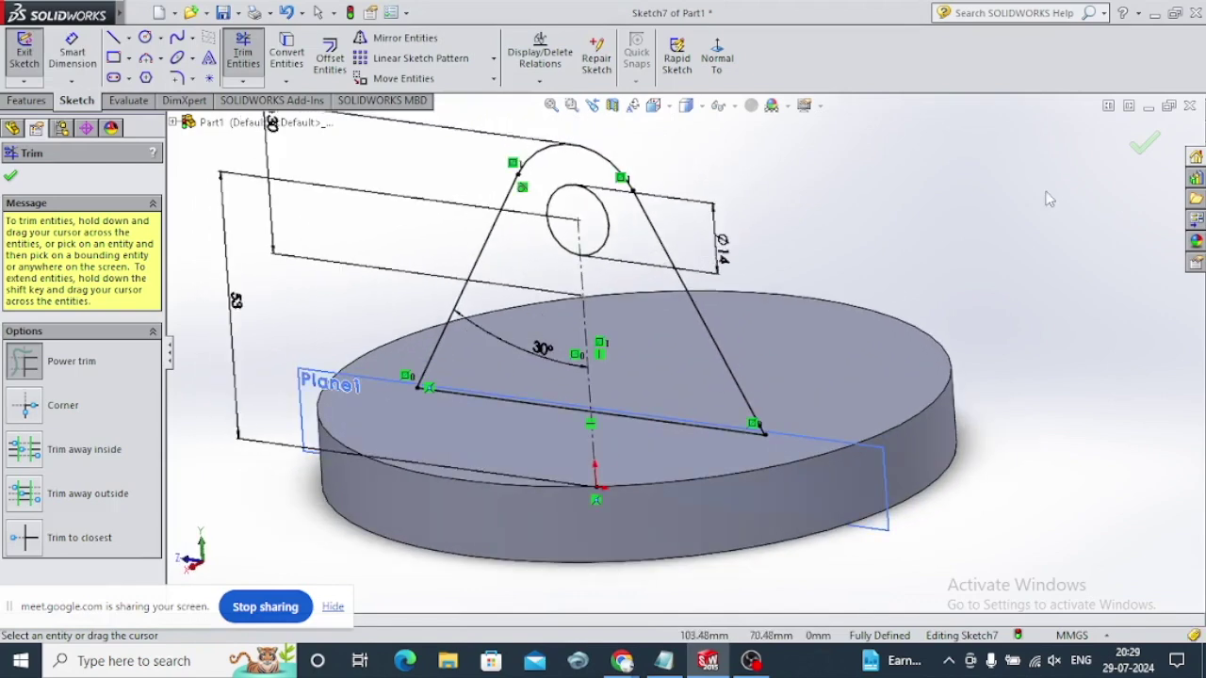
click(1135, 141)
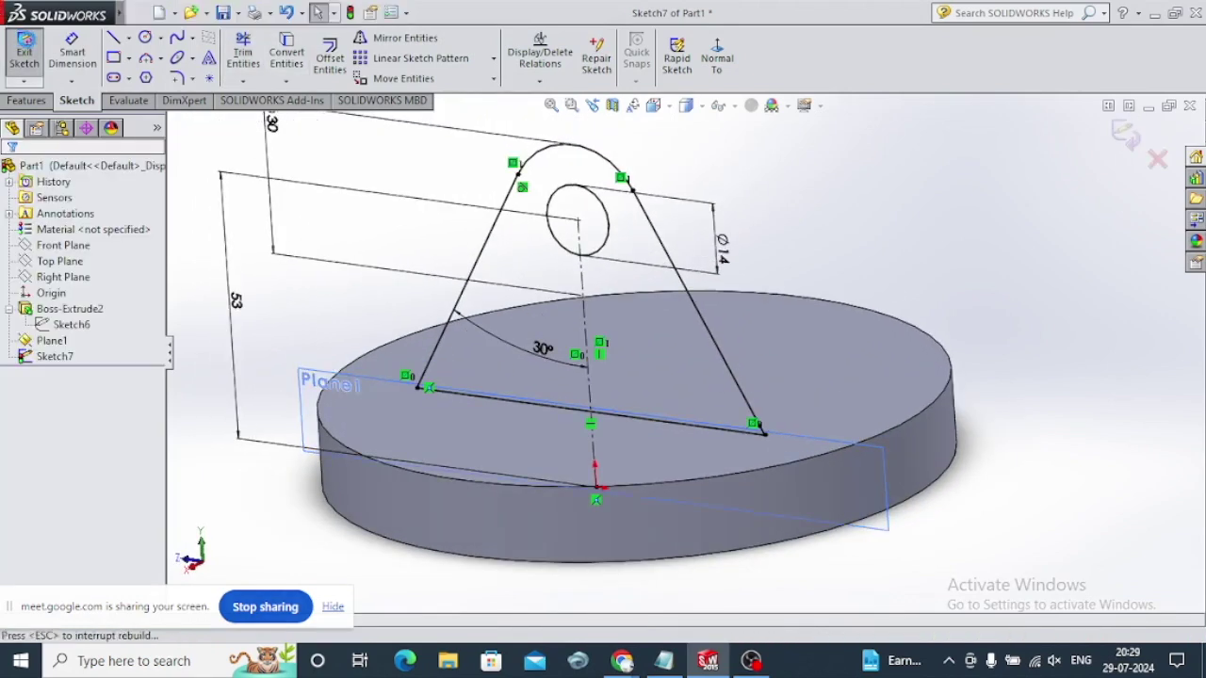
Extrude the lug sketch 12 mm Blind onto the disc as Boss-Extrude3
click(27, 101)
click(30, 52)
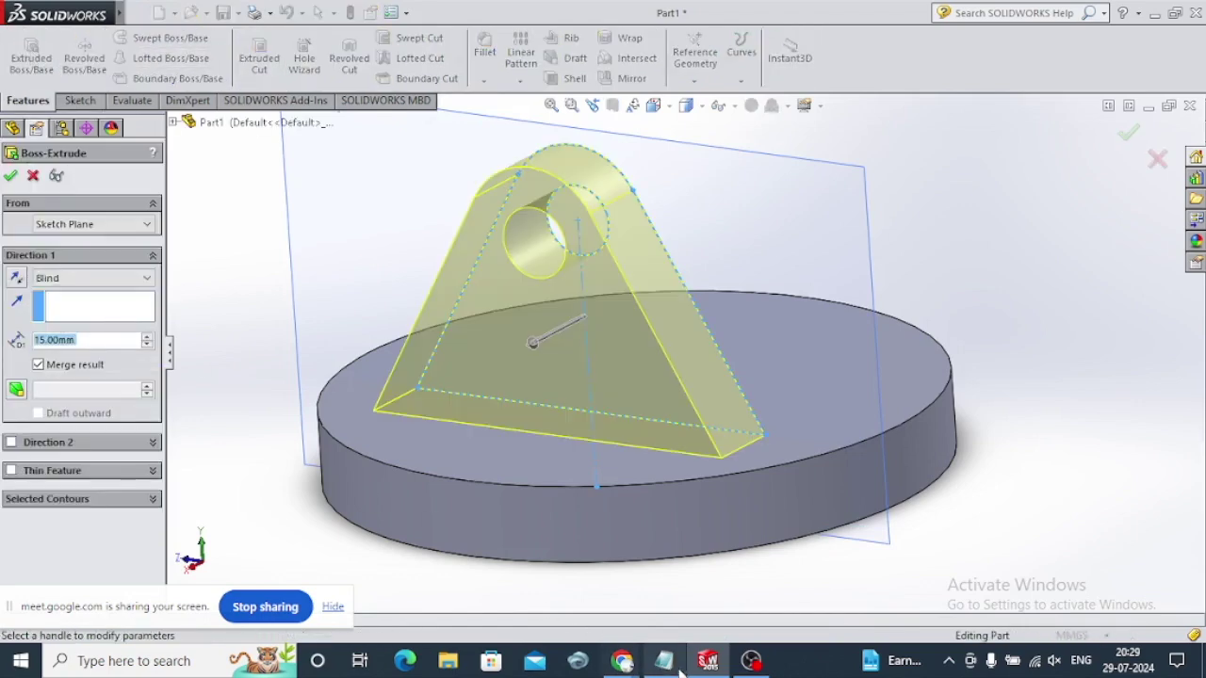
mouse_move(621, 661)
click(576, 603)
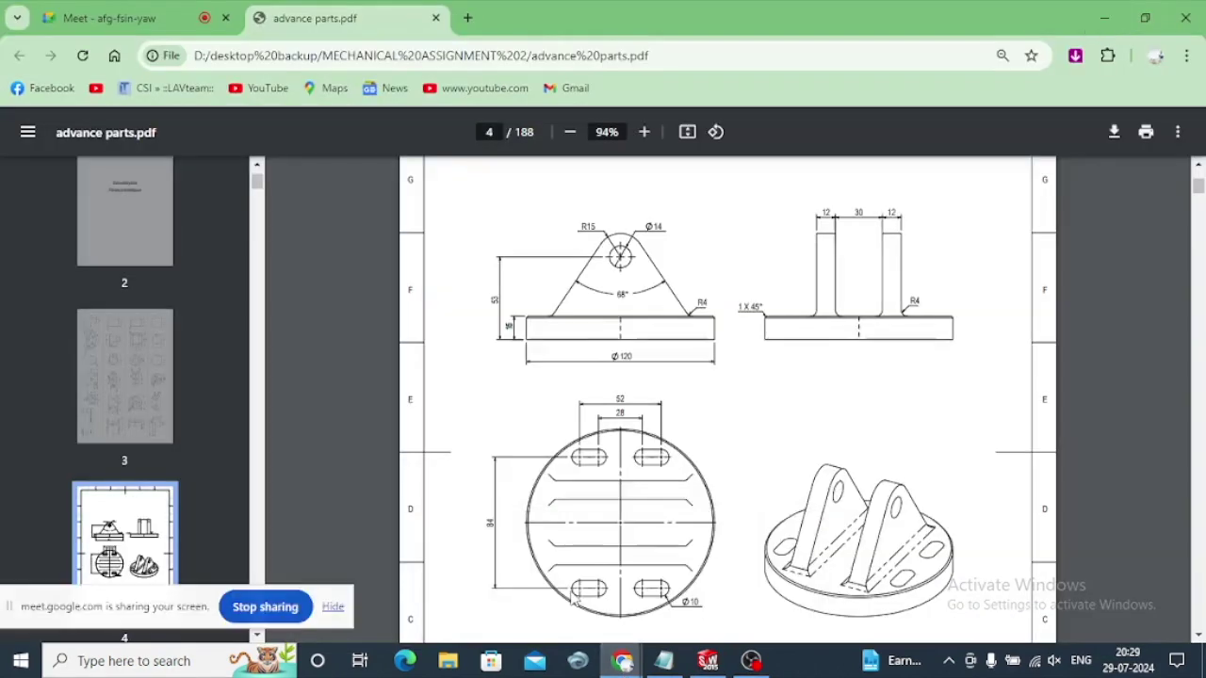
click(1103, 18)
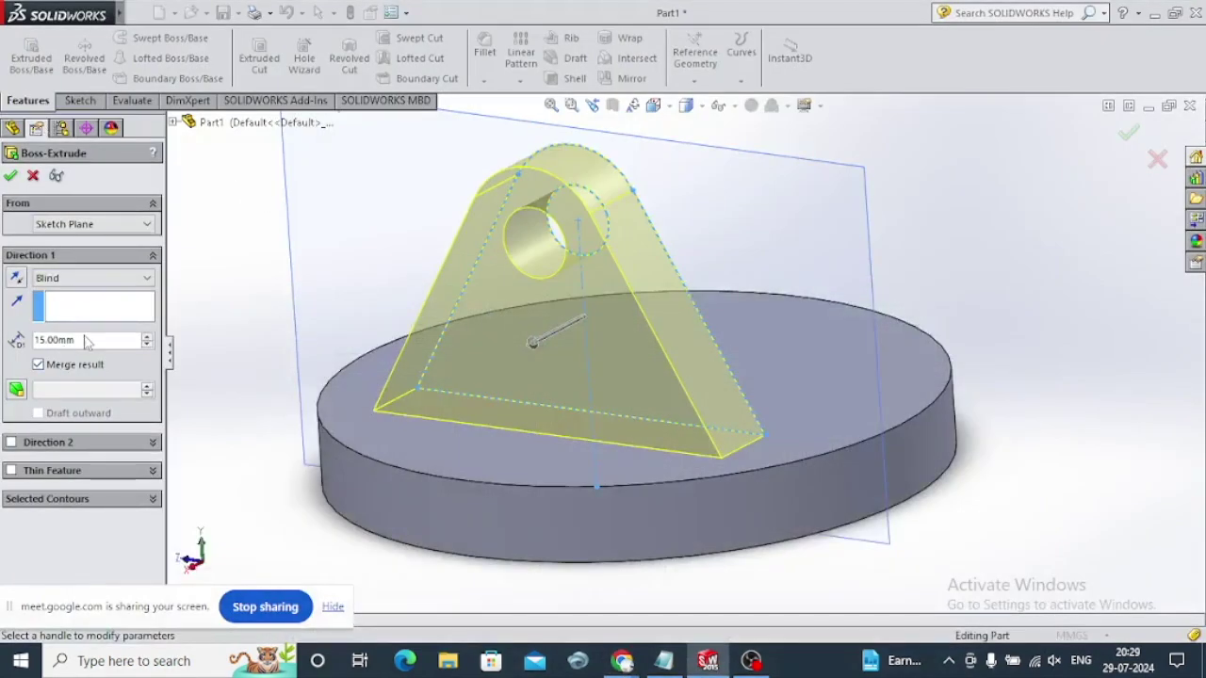
text(12)
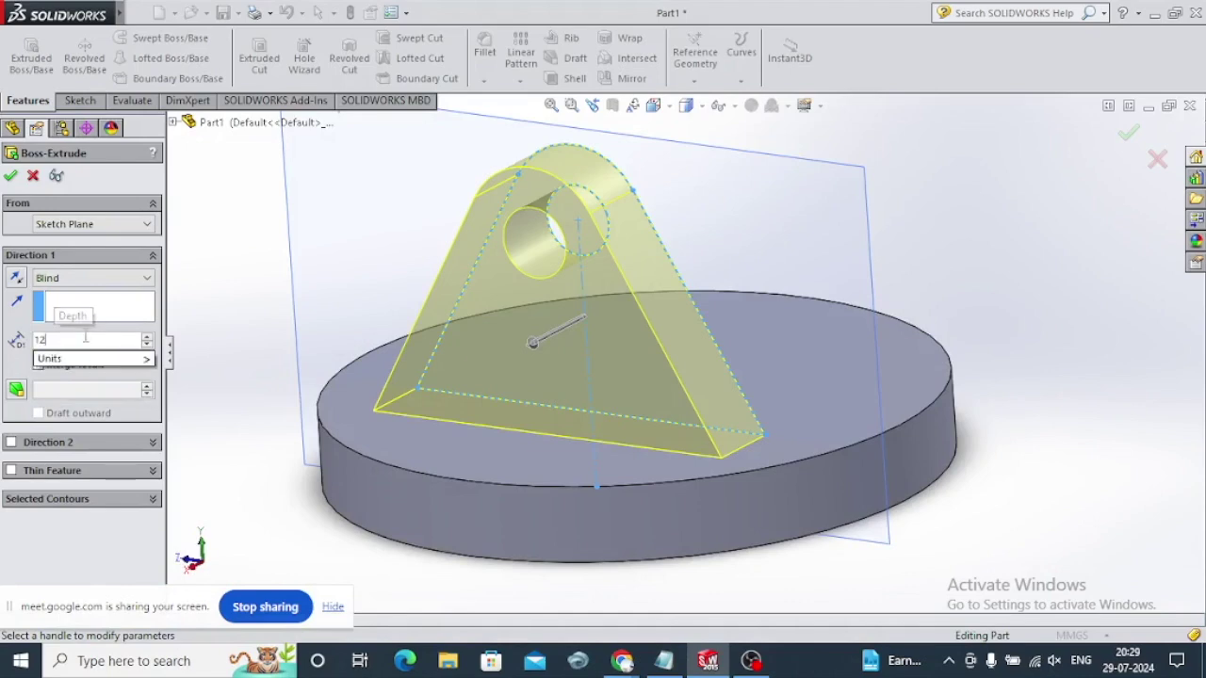
key(Return)
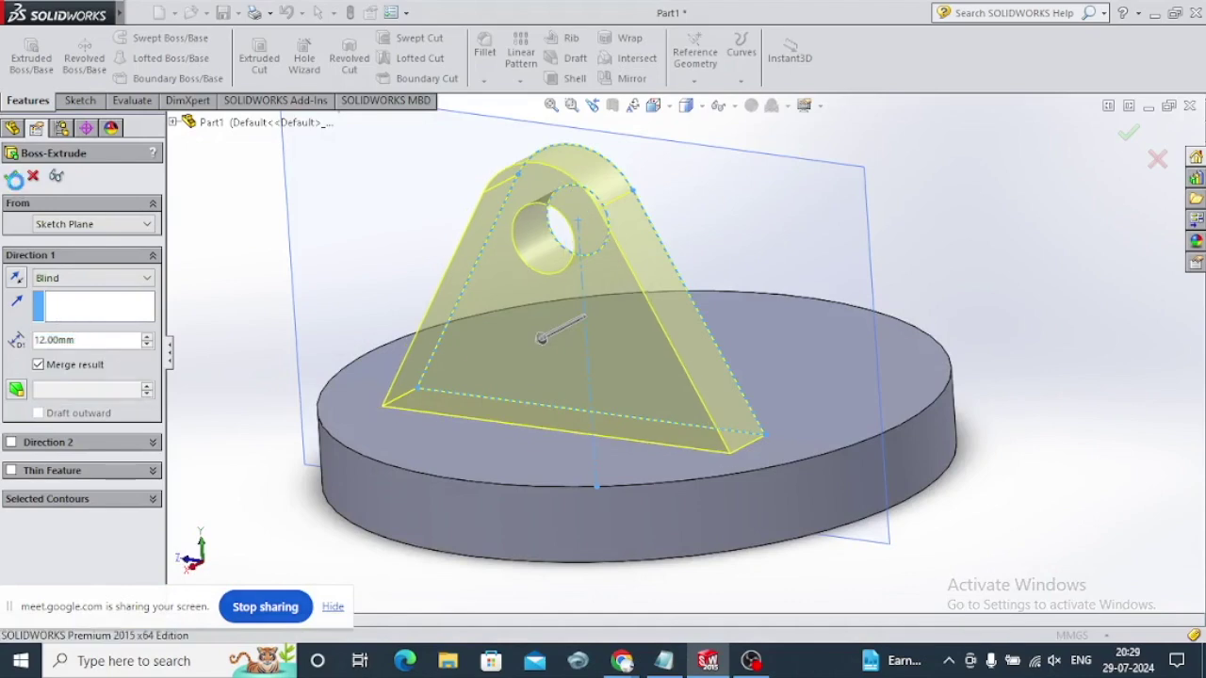
key(Return)
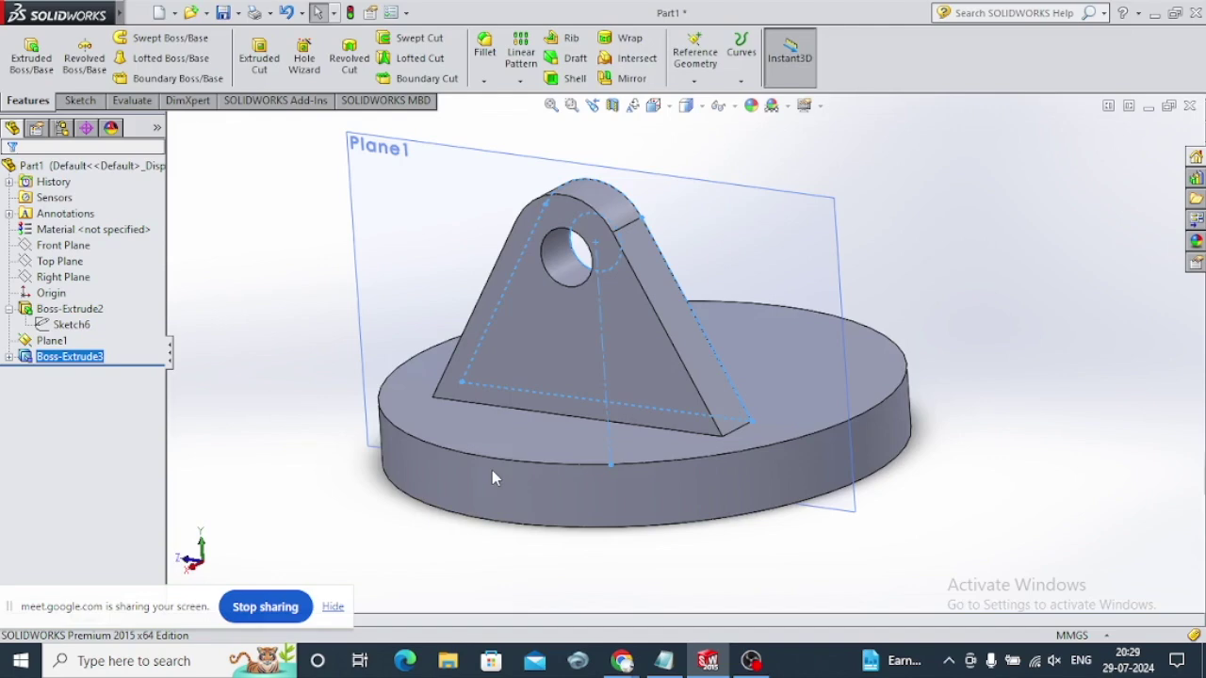
middle_drag(491, 470, 339, 531)
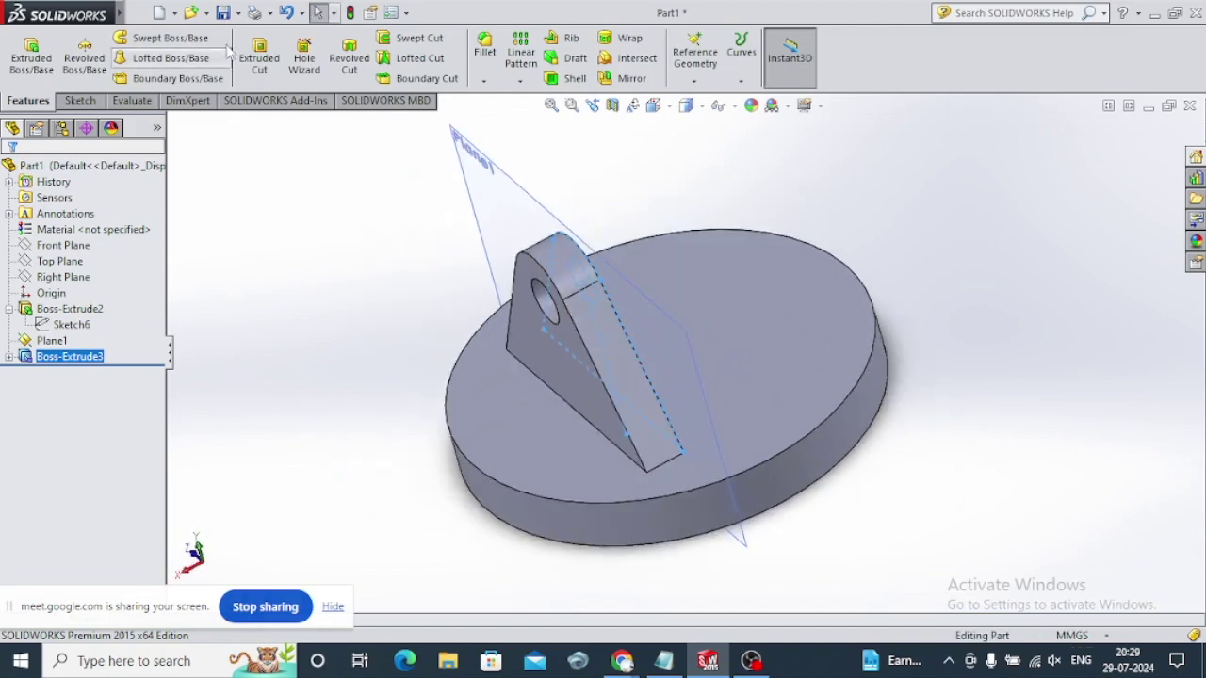
Mirror Boss-Extrude3 across the Right Plane to create a second lug, then check the drawing PDF
click(628, 79)
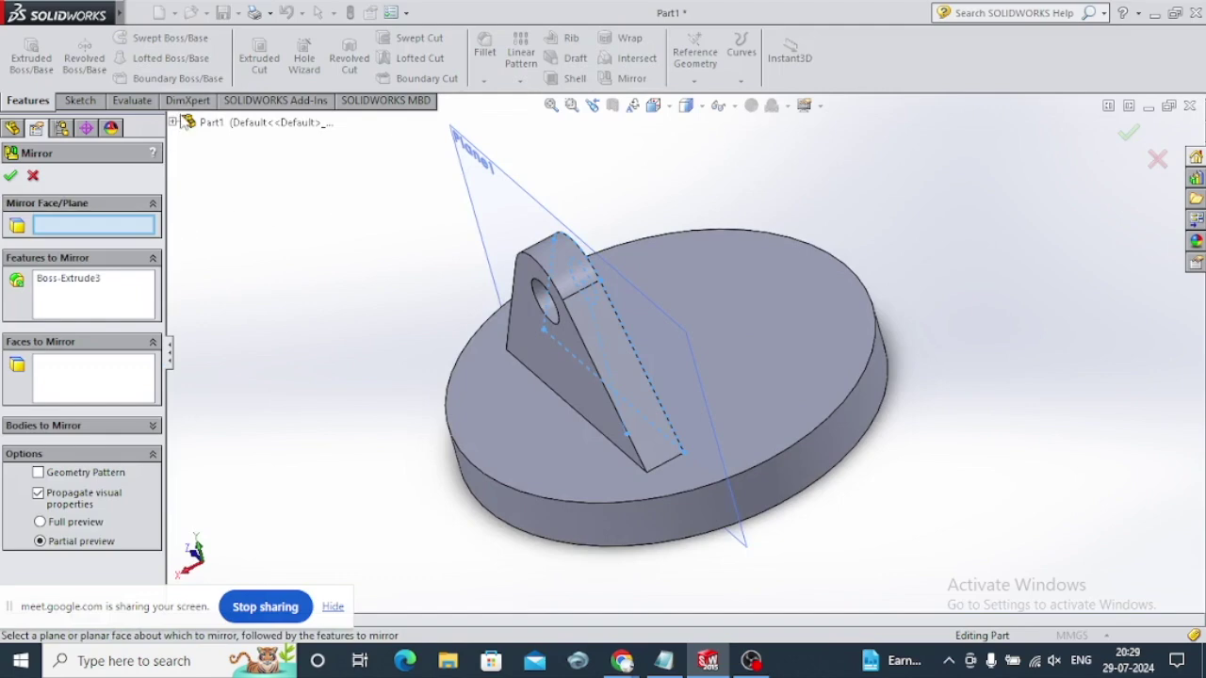
click(175, 122)
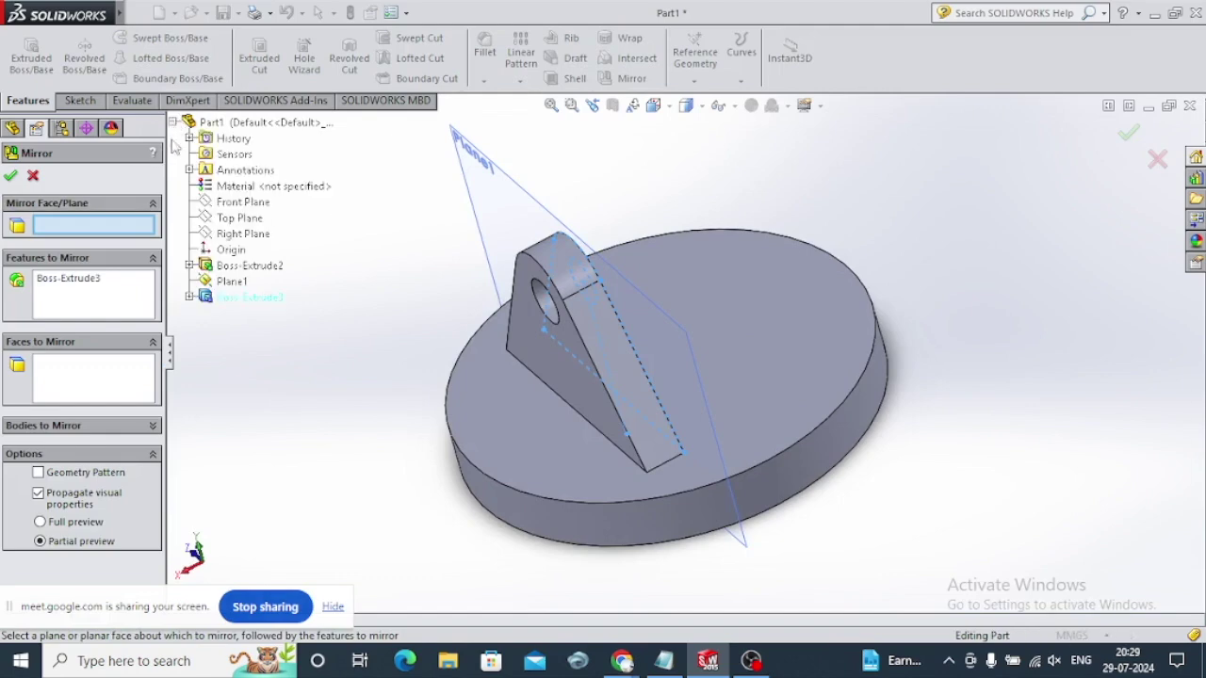
click(241, 233)
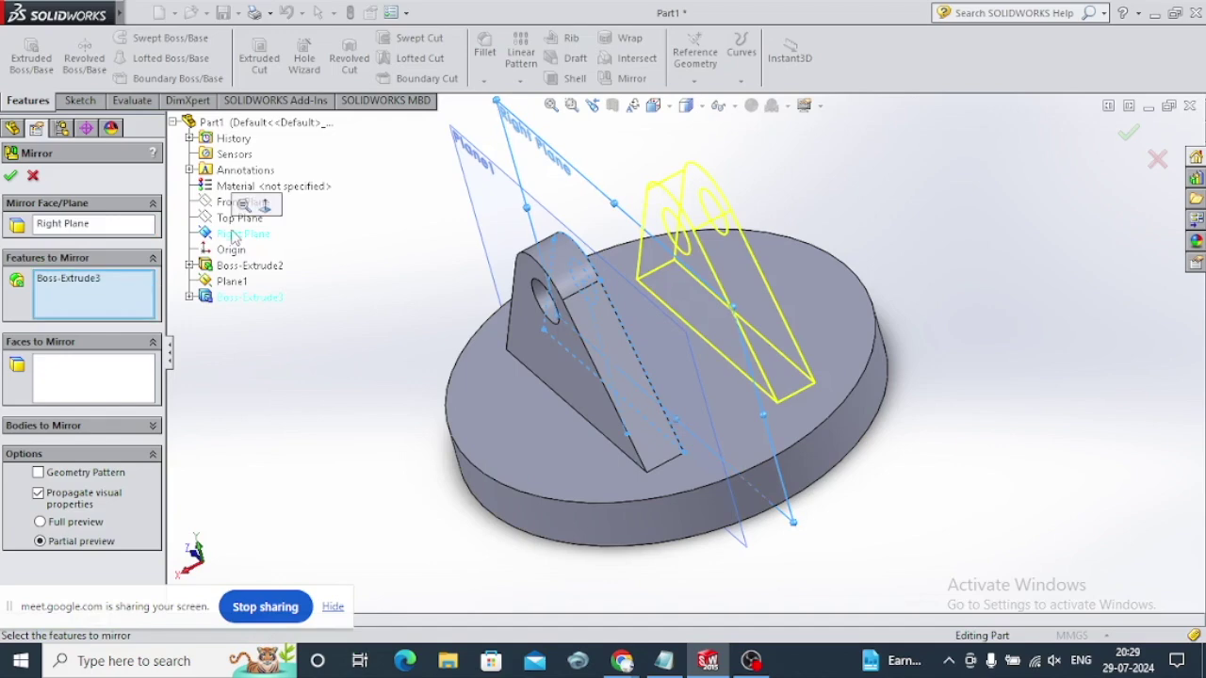
key(Return)
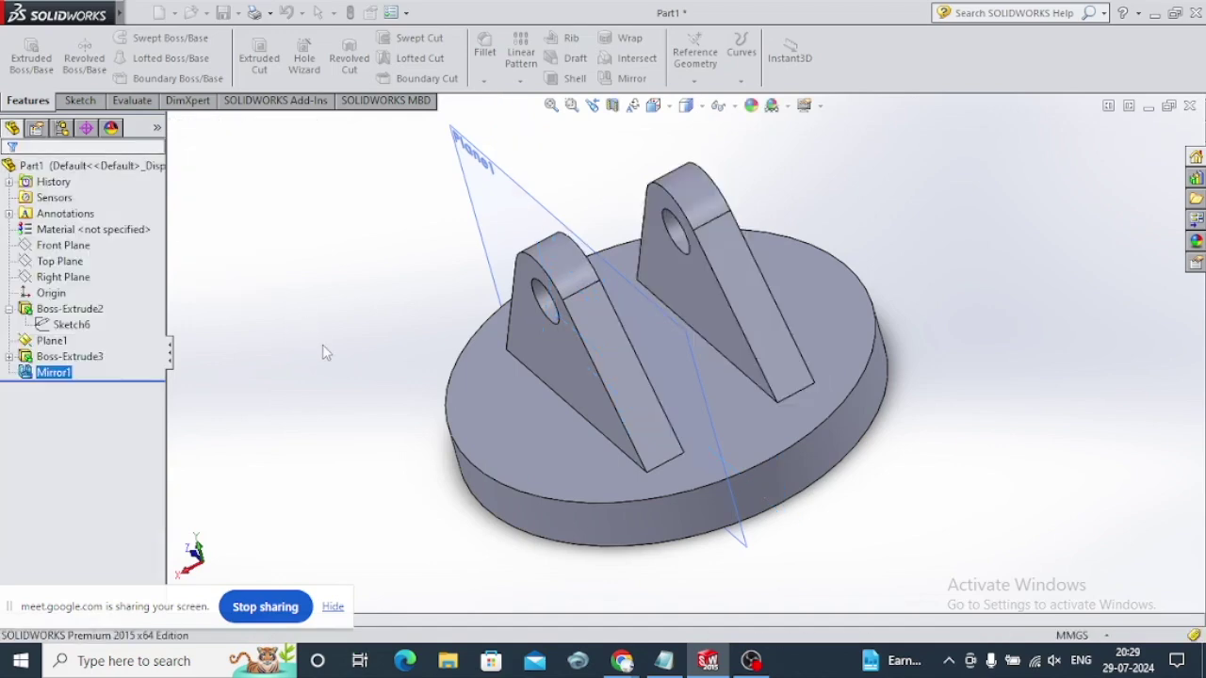
middle_drag(528, 471, 502, 394)
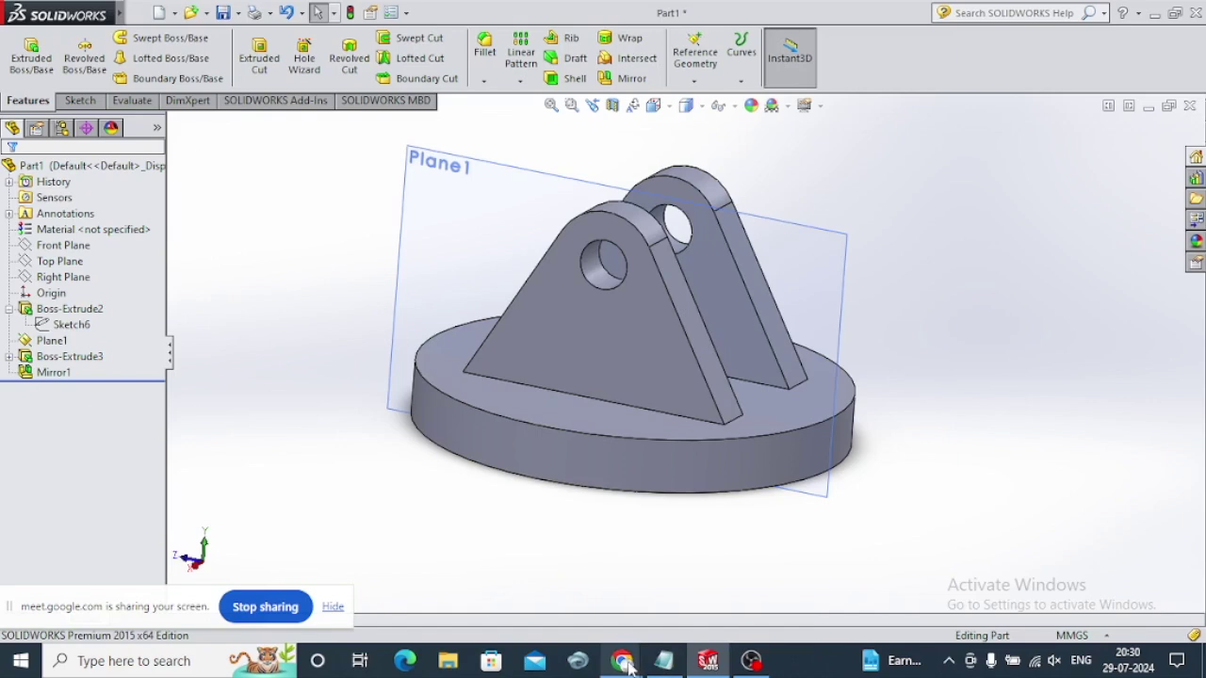
mouse_move(621, 660)
click(593, 598)
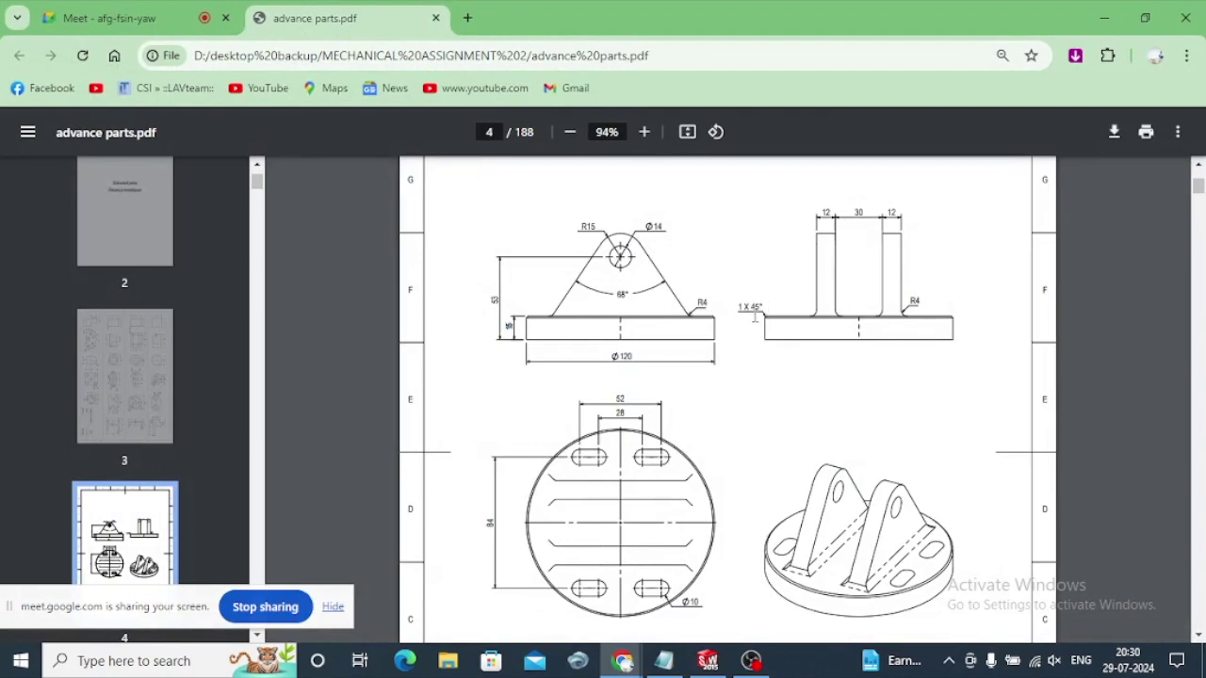
click(1105, 17)
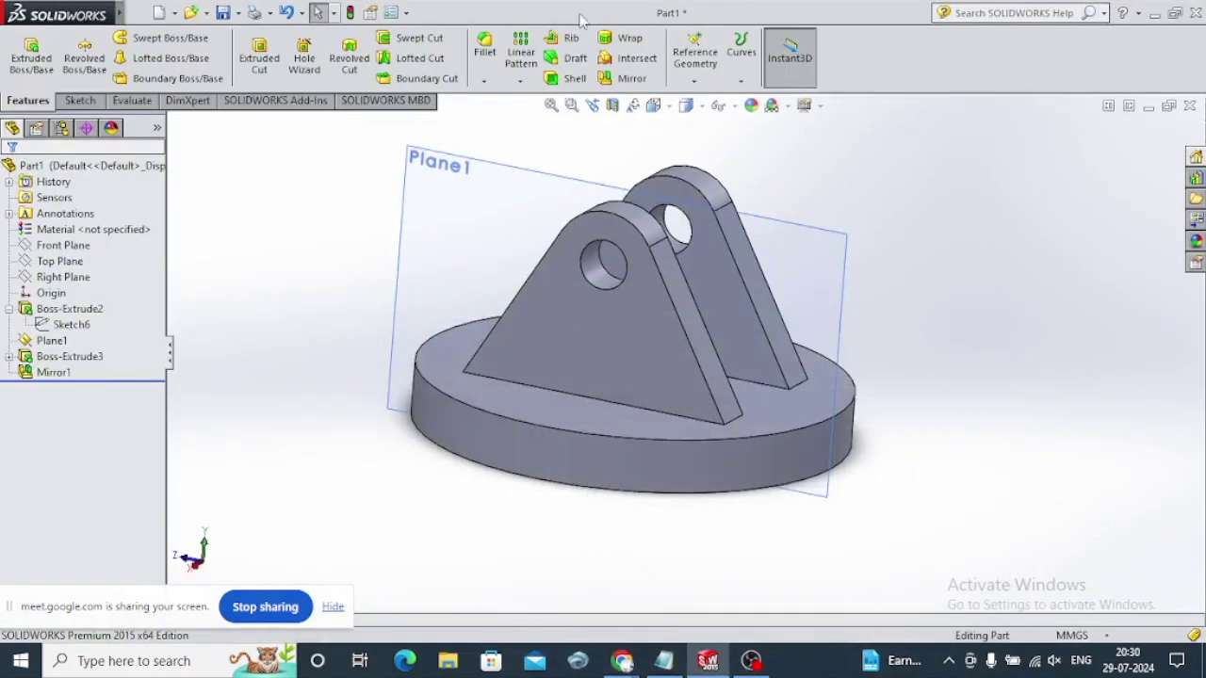
click(485, 81)
Chamfer the disc's top circular edge at 1 mm × 45°
click(490, 116)
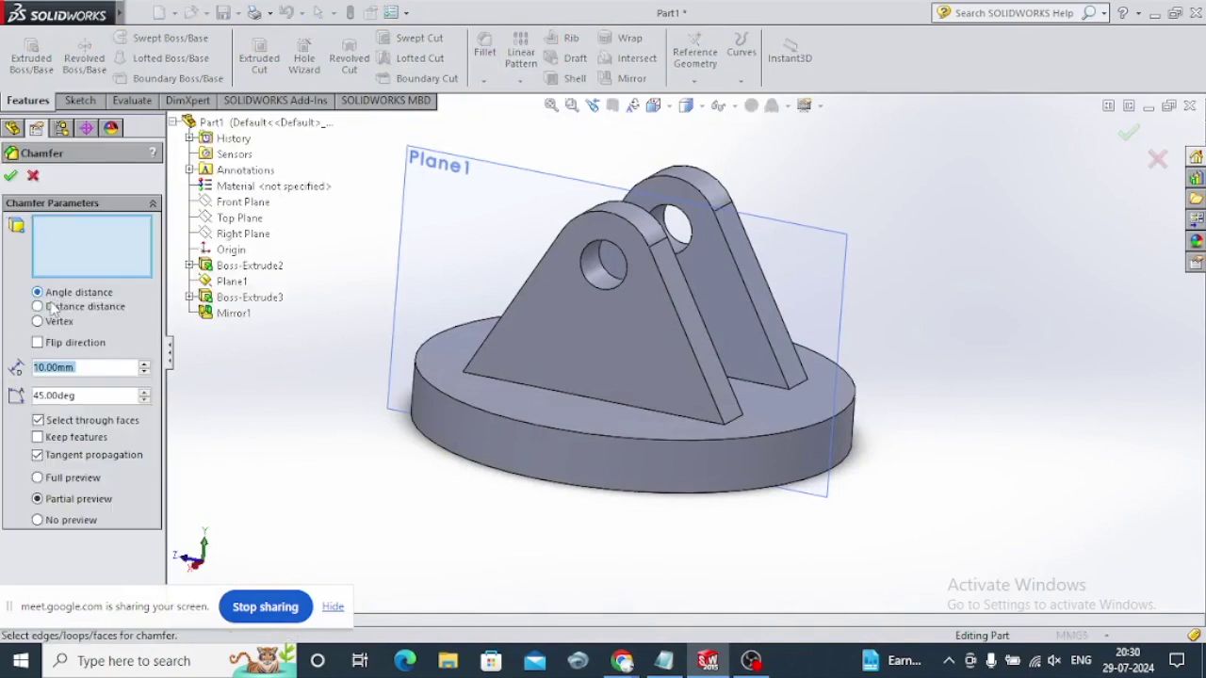
text(1)
key(Return)
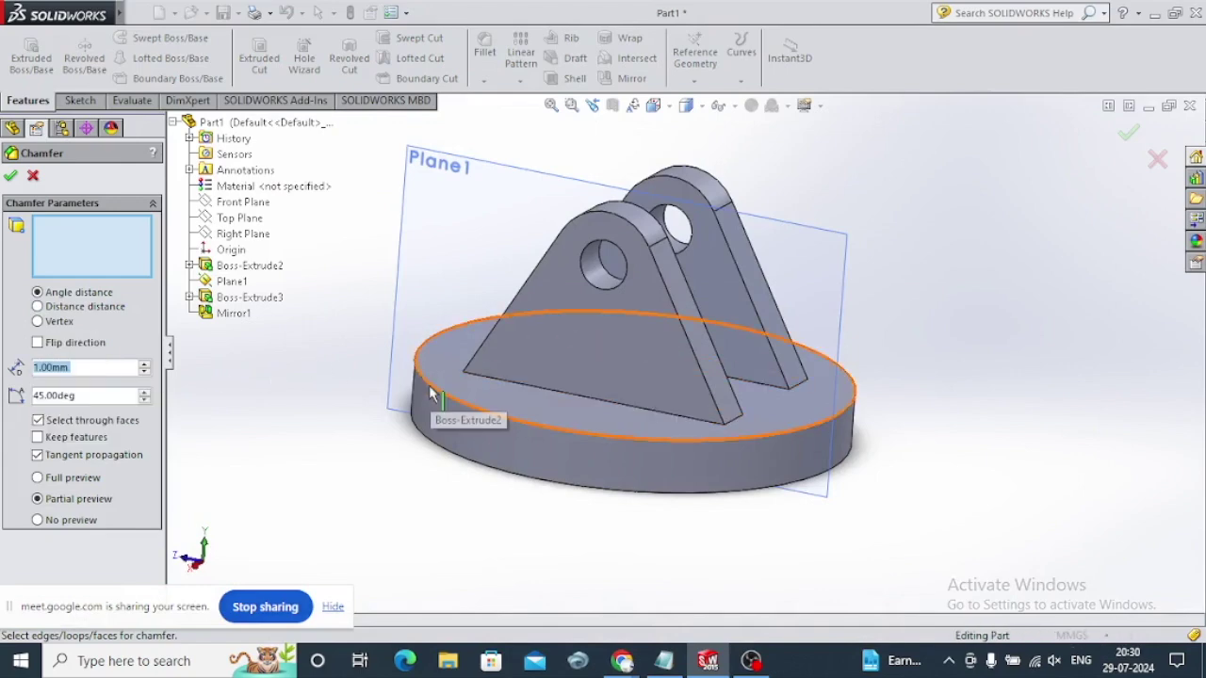
click(431, 392)
click(10, 178)
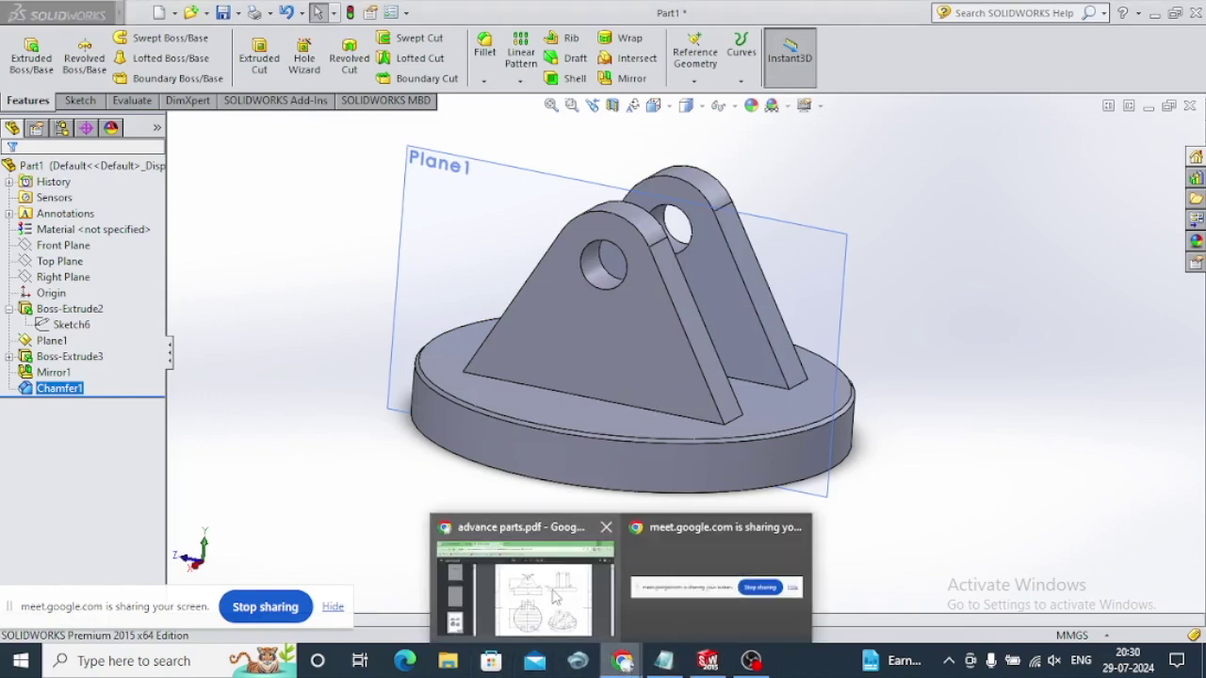
click(555, 599)
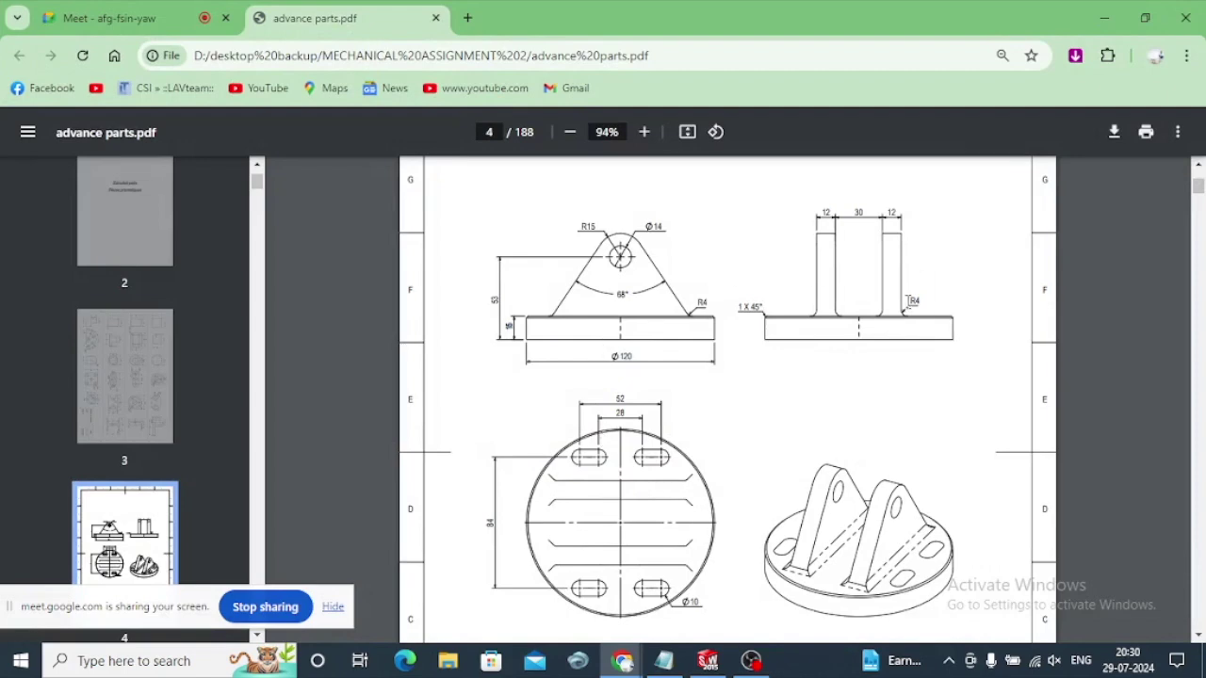
click(1104, 17)
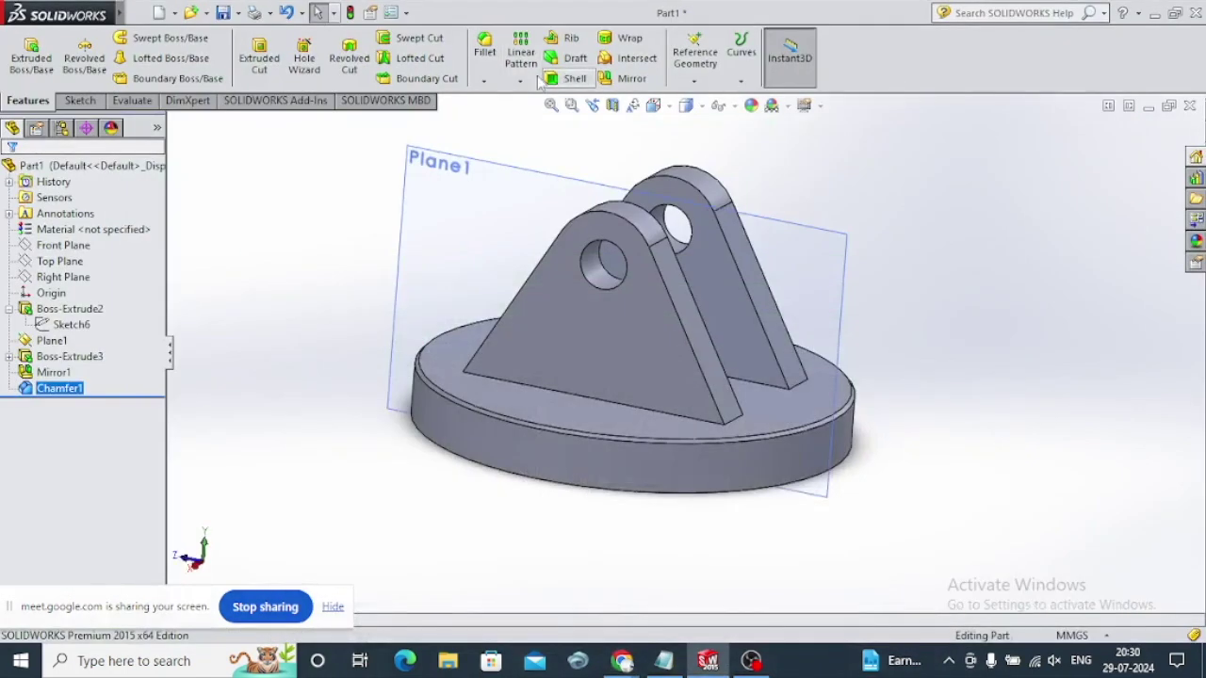
Start a 4 mm fillet and select the first four lug base edges
click(485, 82)
click(504, 94)
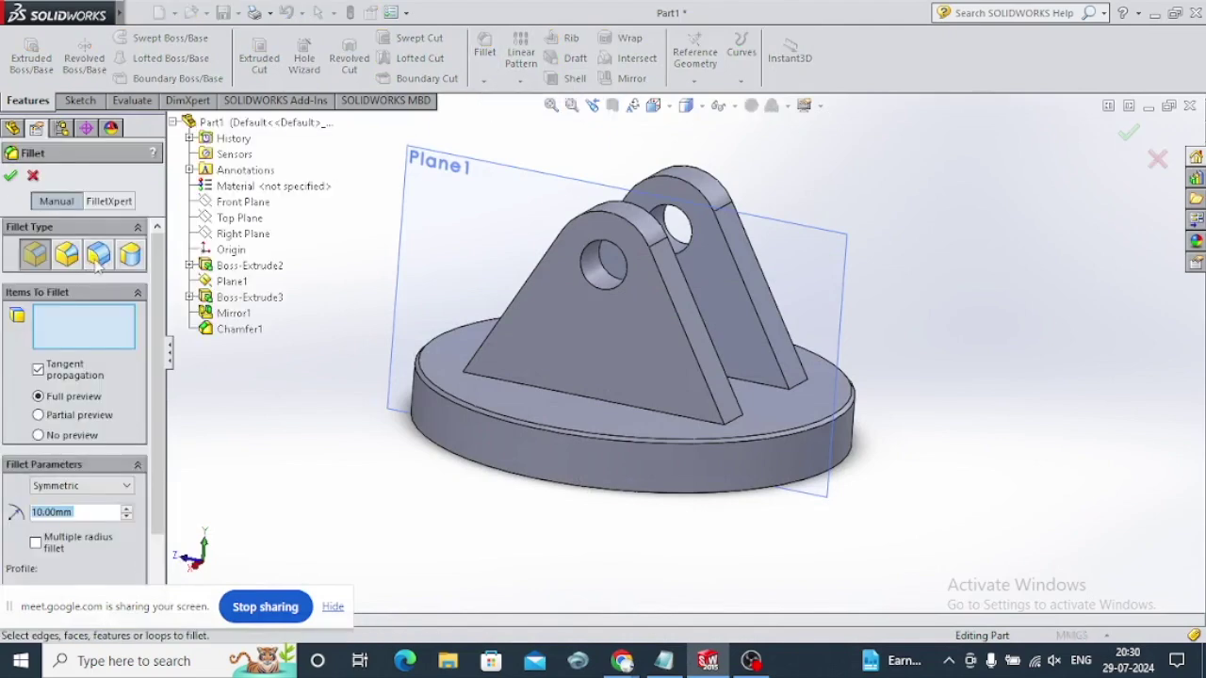
text(4)
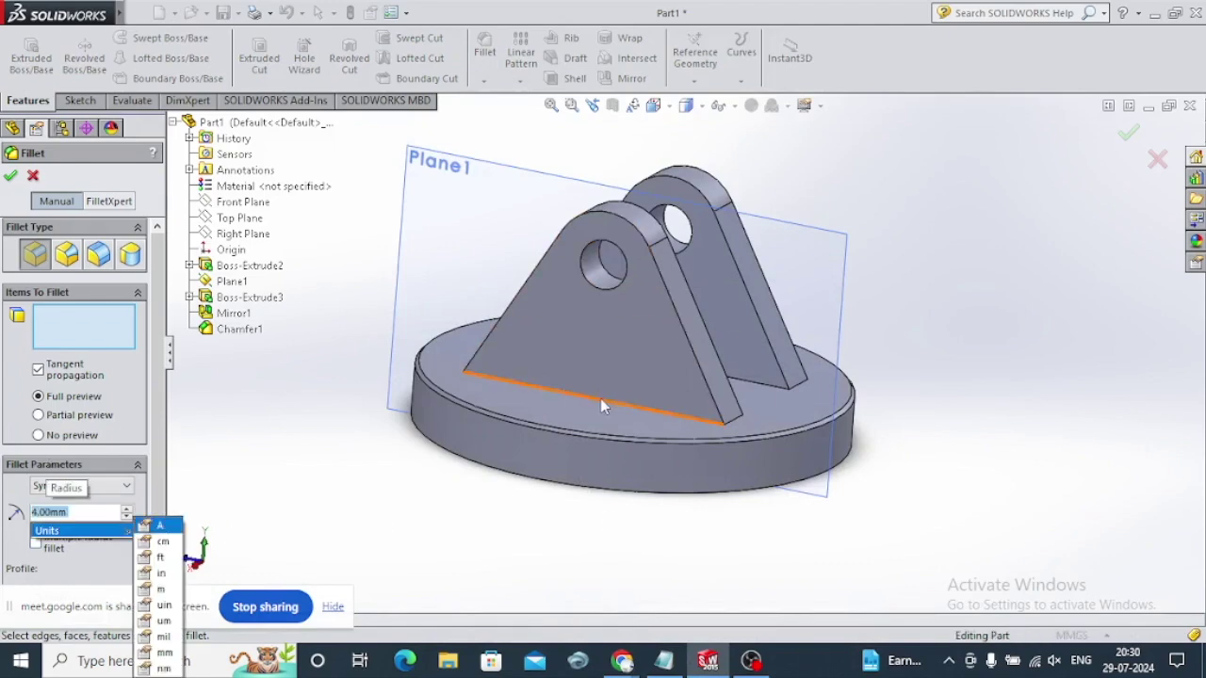
click(602, 400)
middle_drag(602, 400, 682, 447)
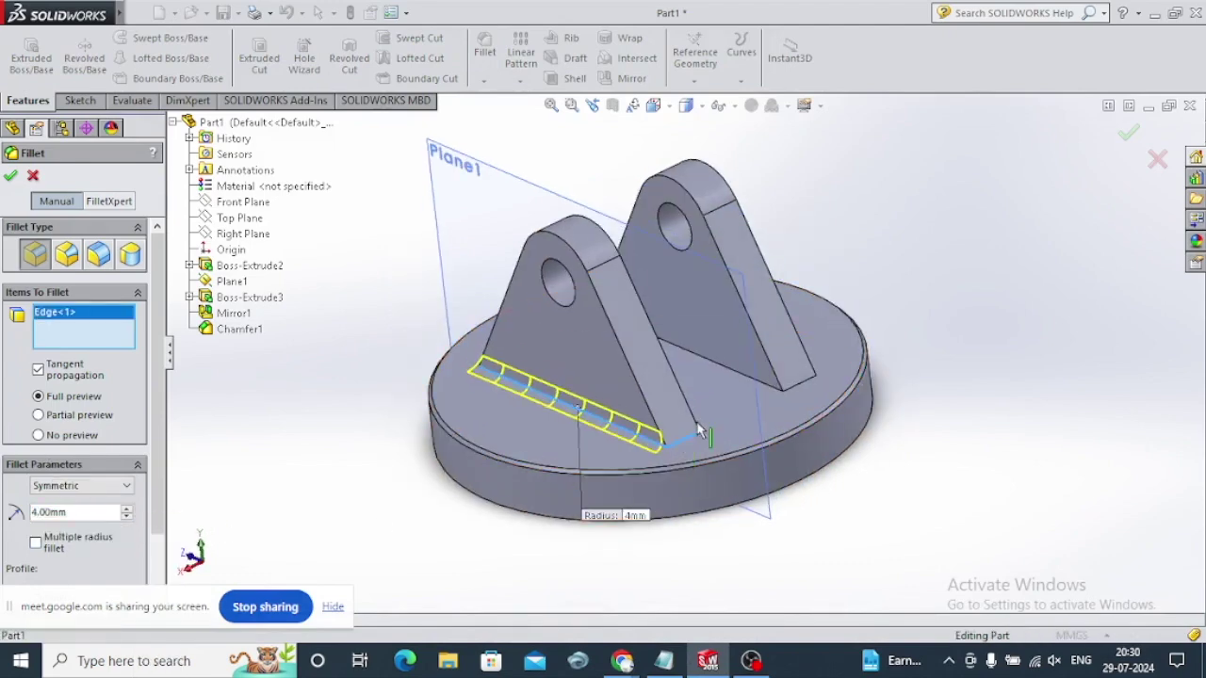
click(682, 447)
click(722, 361)
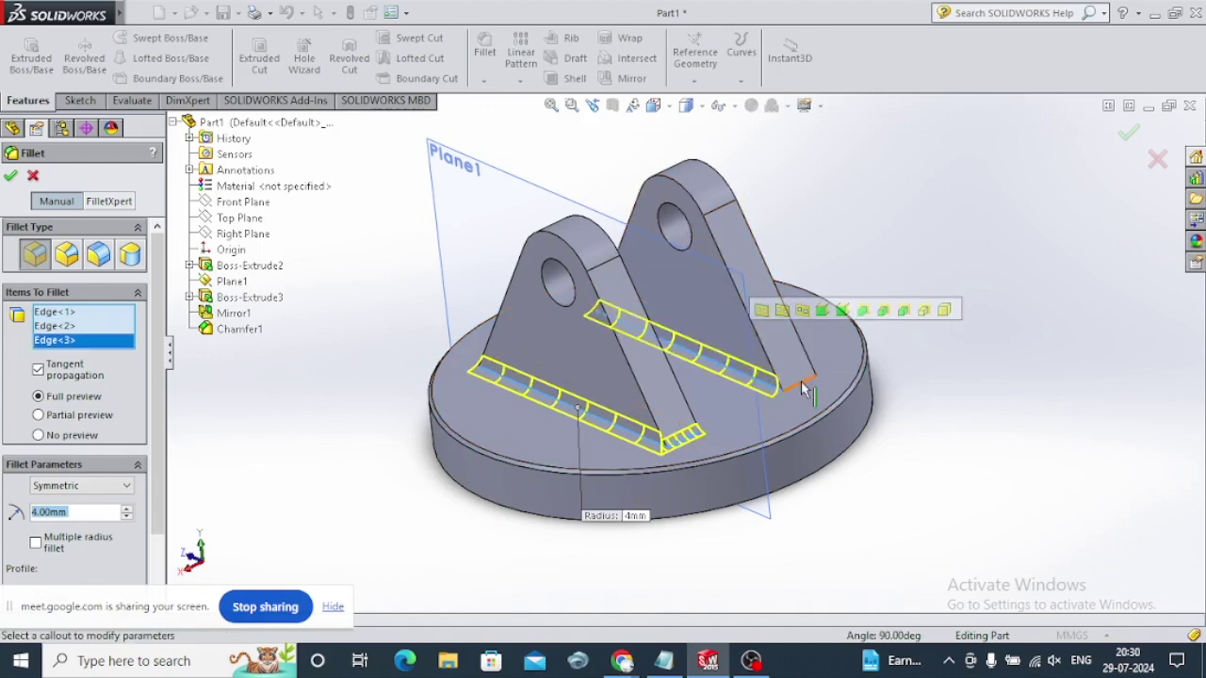
click(802, 388)
Add the remaining inner and end lug base edges and apply the 4 mm fillet
middle_drag(802, 388, 623, 400)
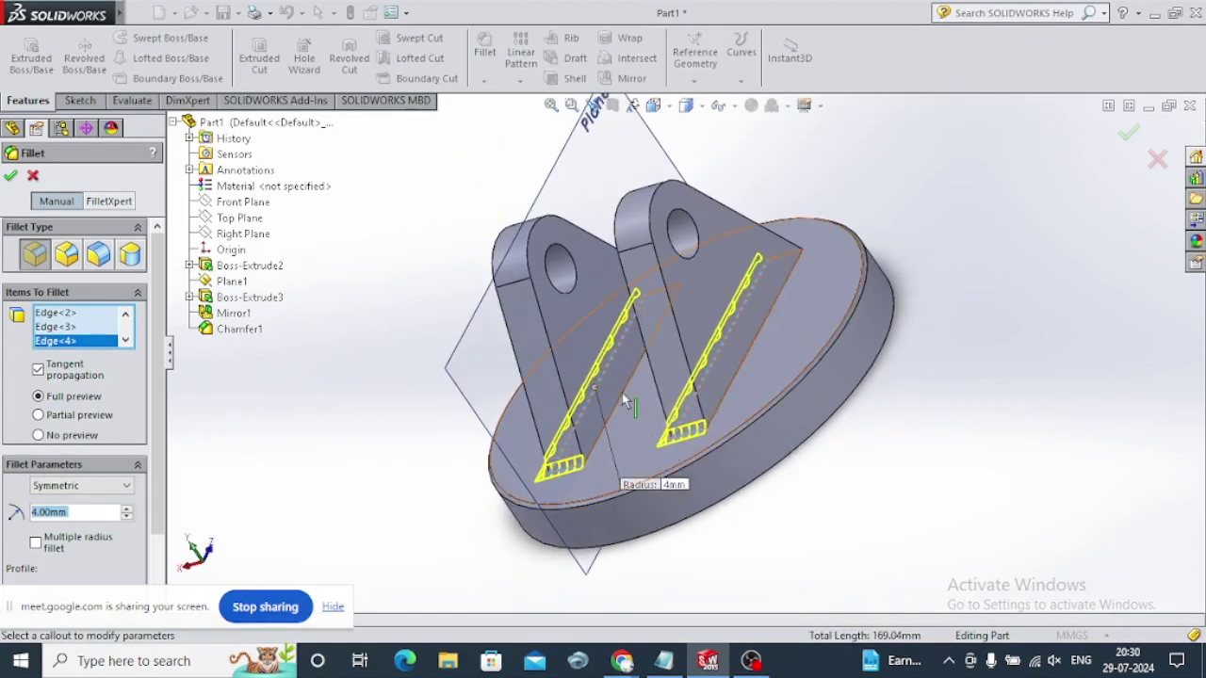
click(633, 394)
click(788, 281)
middle_drag(787, 282, 808, 139)
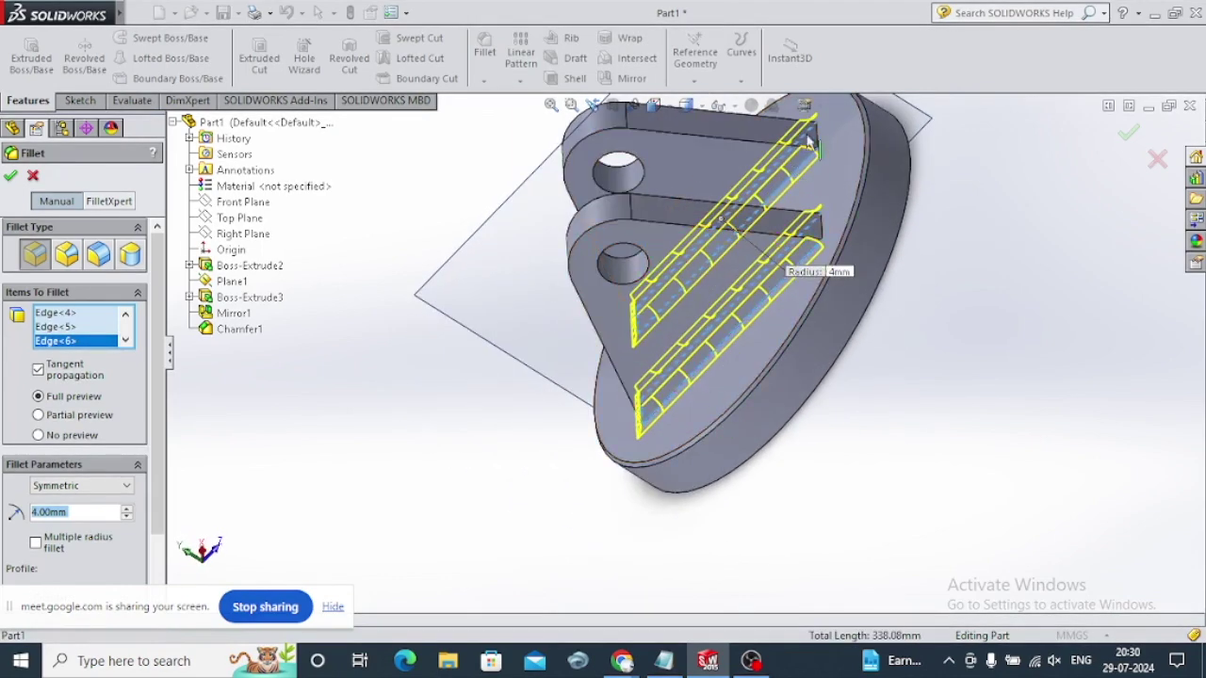
click(822, 139)
click(837, 236)
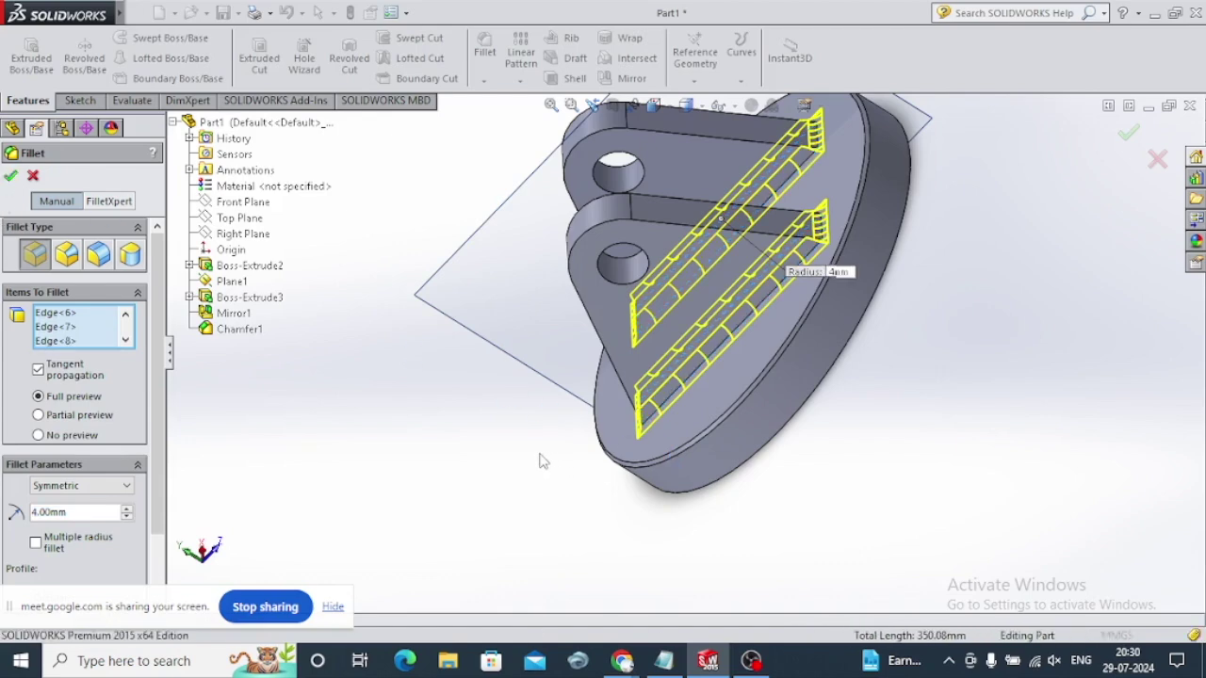
key(Return)
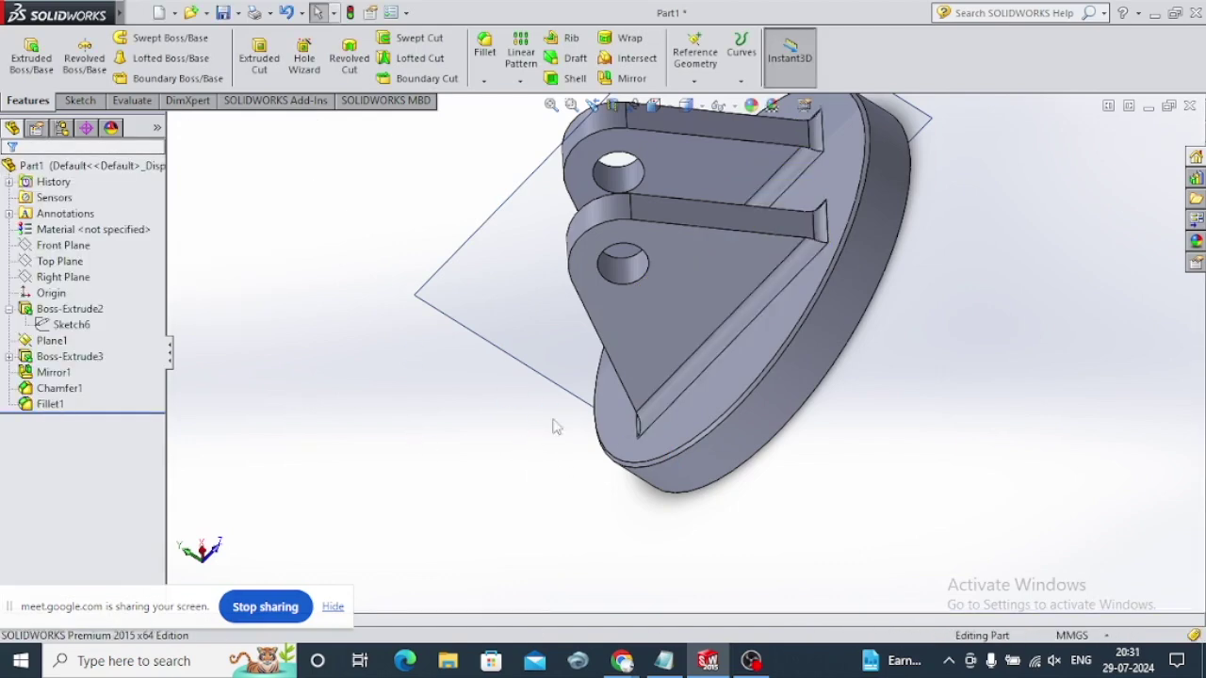
Inspect the new fillets, then compare the part against the reference drawing PDF
middle_drag(554, 423, 610, 372)
key(Escape)
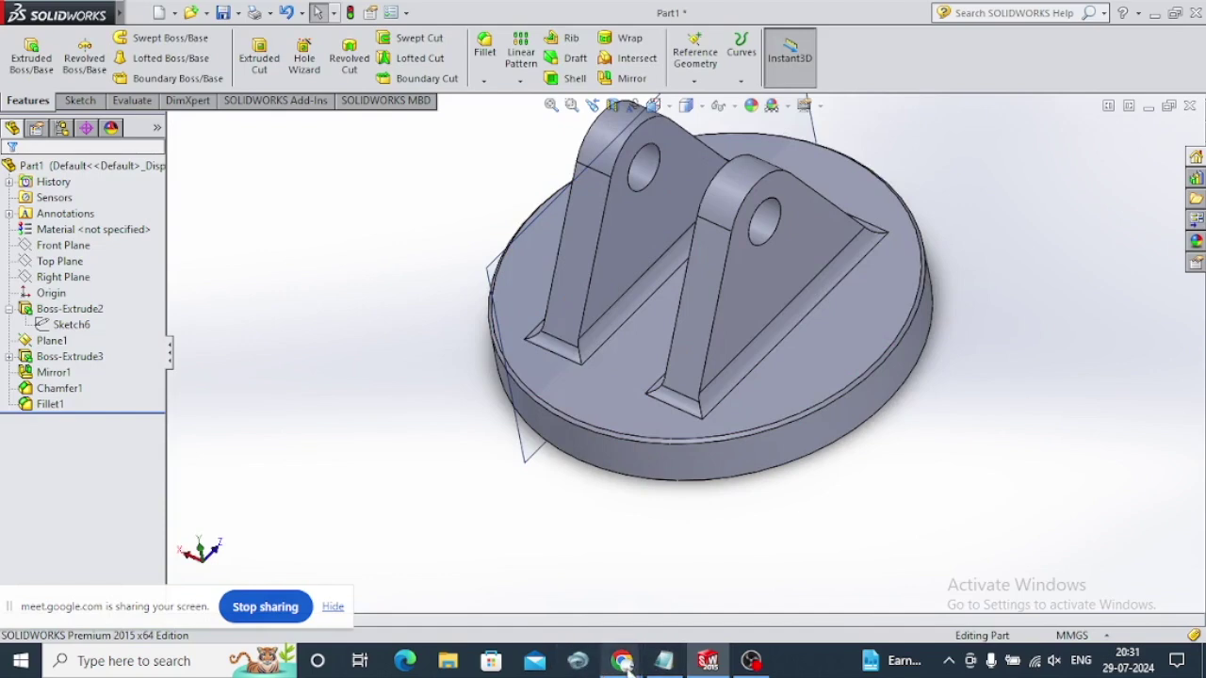
click(573, 614)
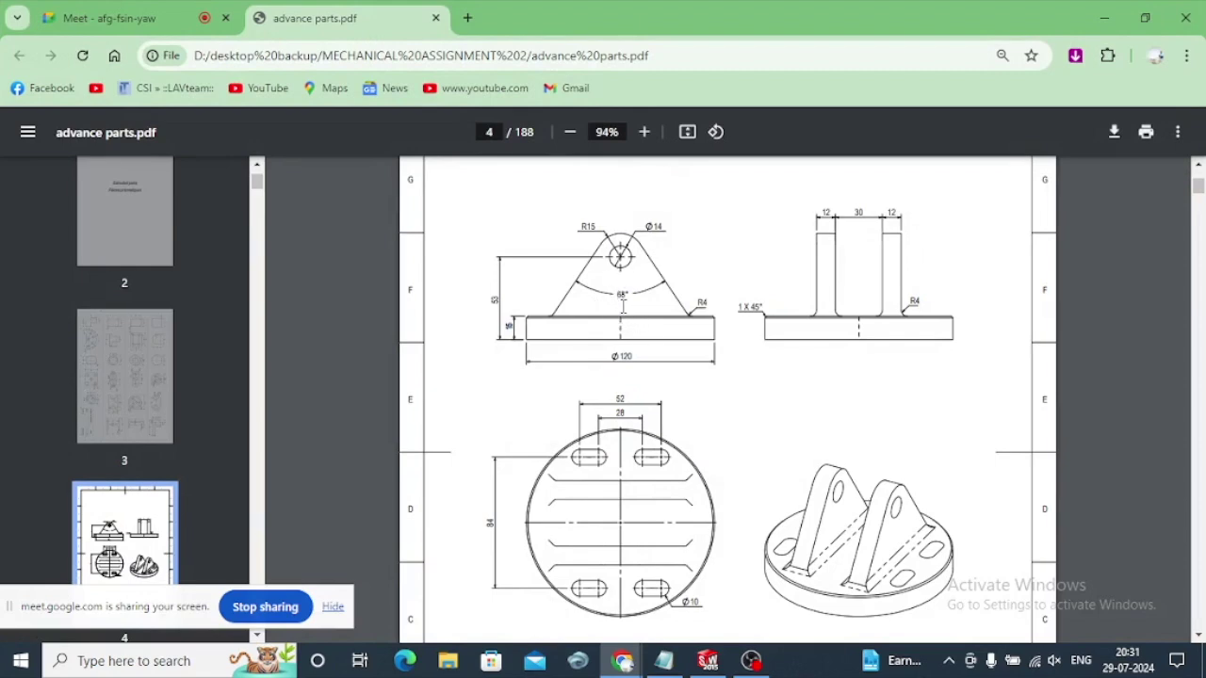
click(1104, 18)
Open the lug profile sketch under Boss-Extrude3 for editing, viewed face-on
click(57, 357)
ctrl+click(71, 324)
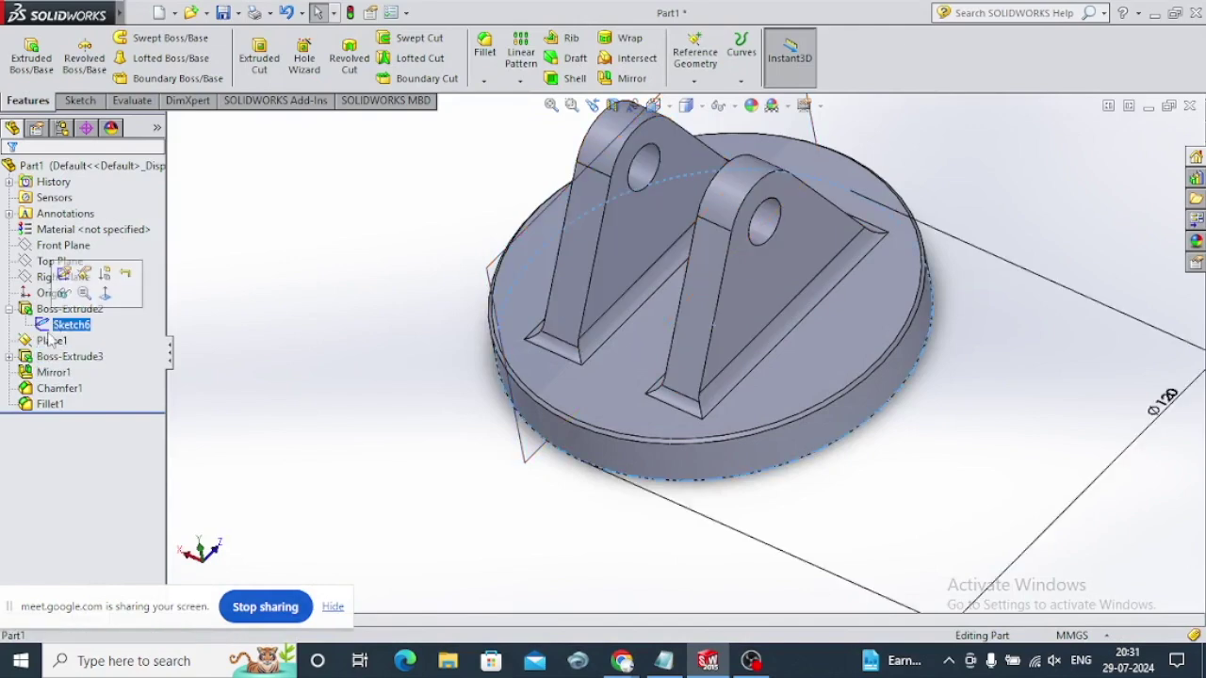
click(10, 356)
click(71, 372)
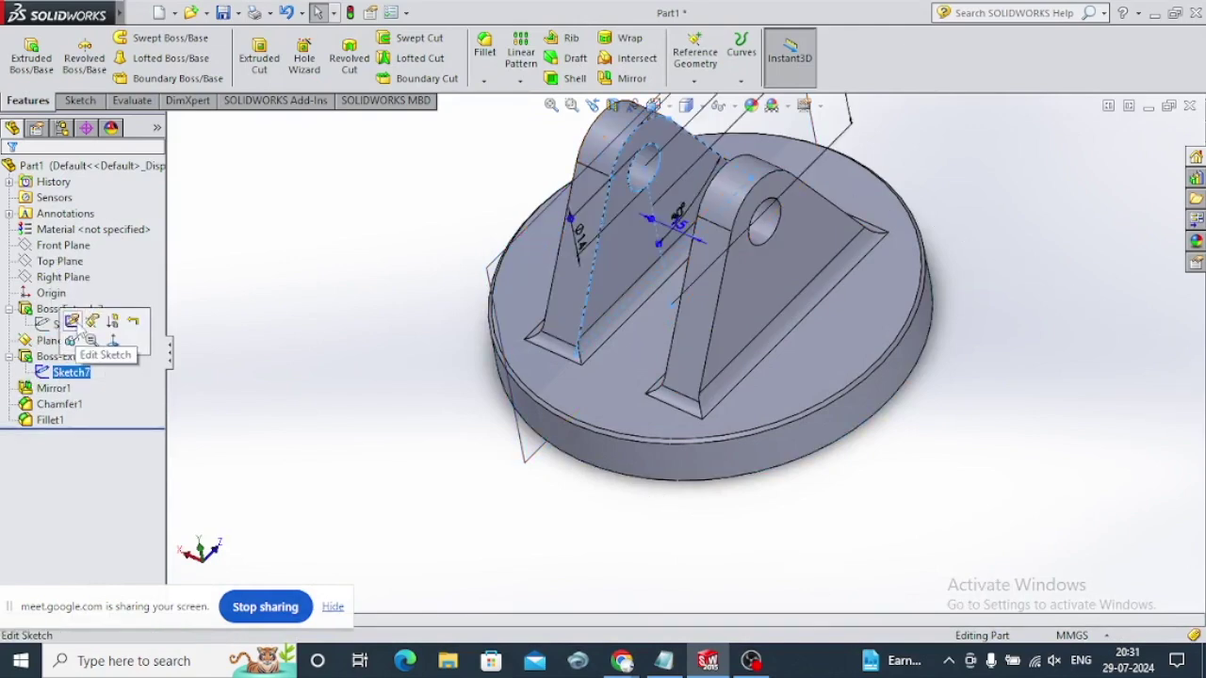
click(712, 132)
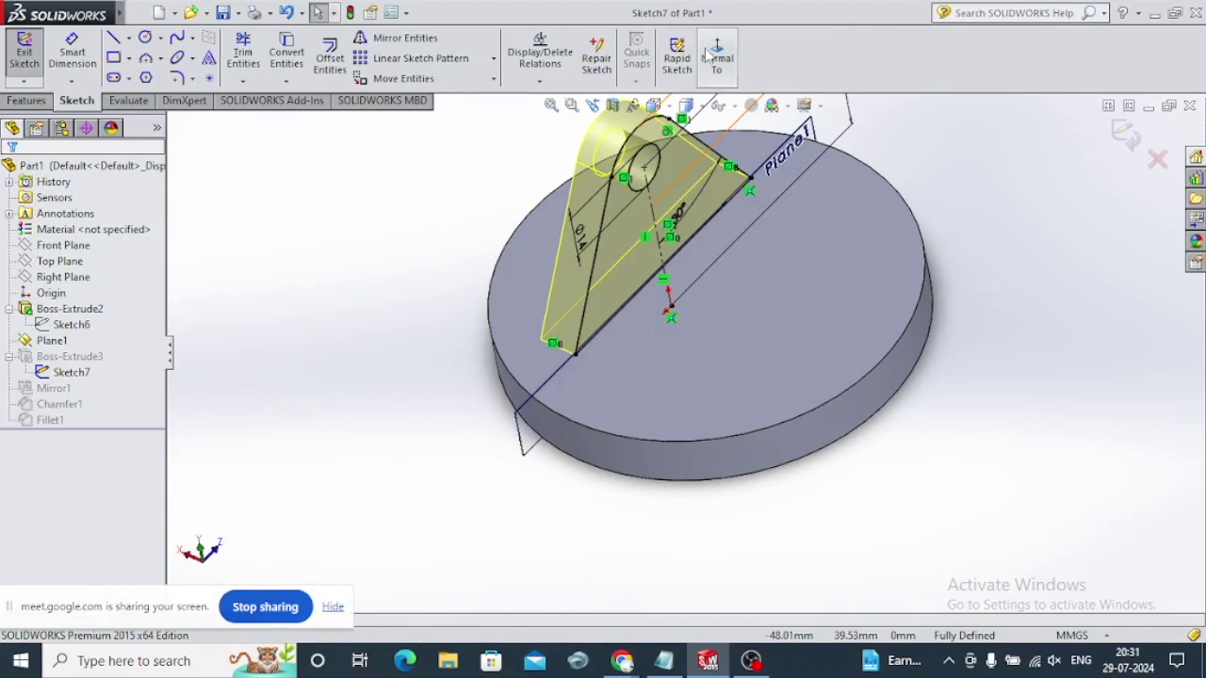
click(717, 57)
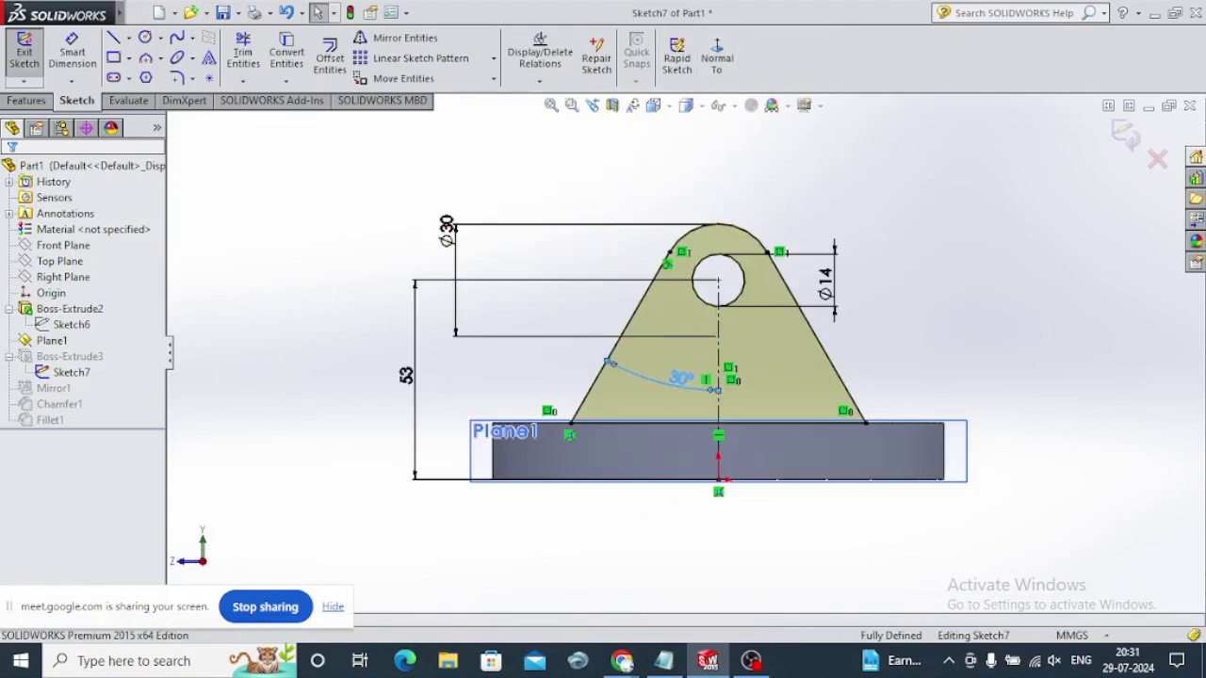
Change the lug's 30° side angle to 34° and rebuild the part
click(678, 380)
double_click(678, 380)
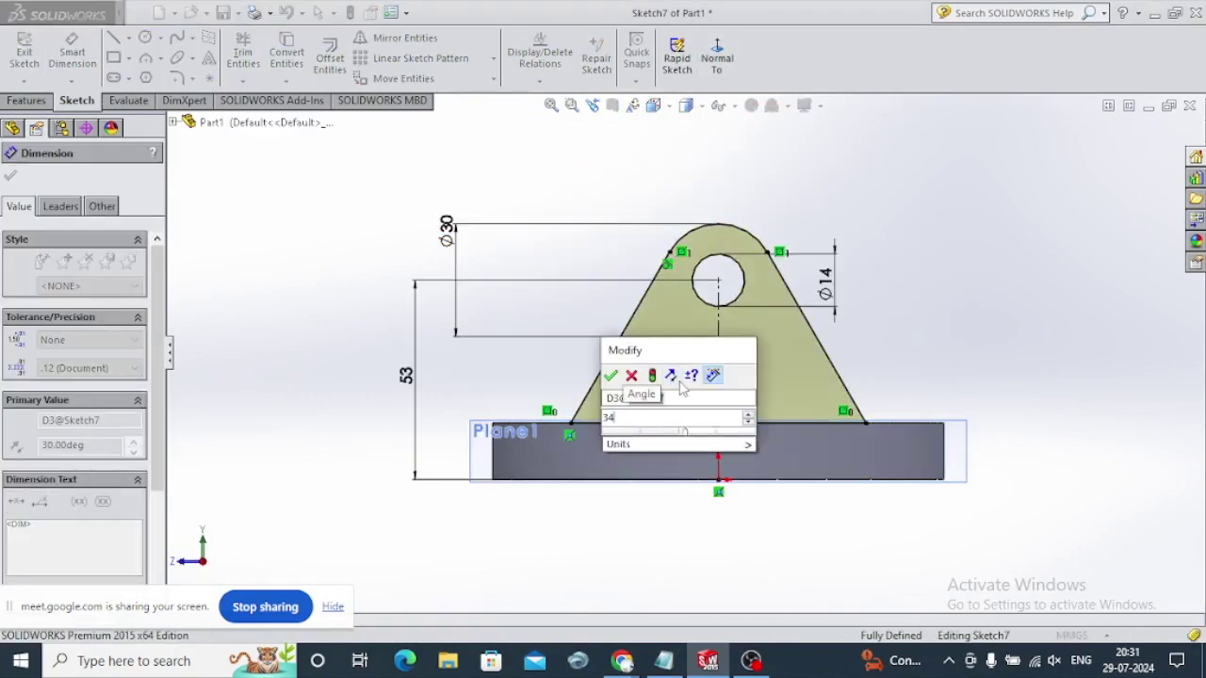
key(Return)
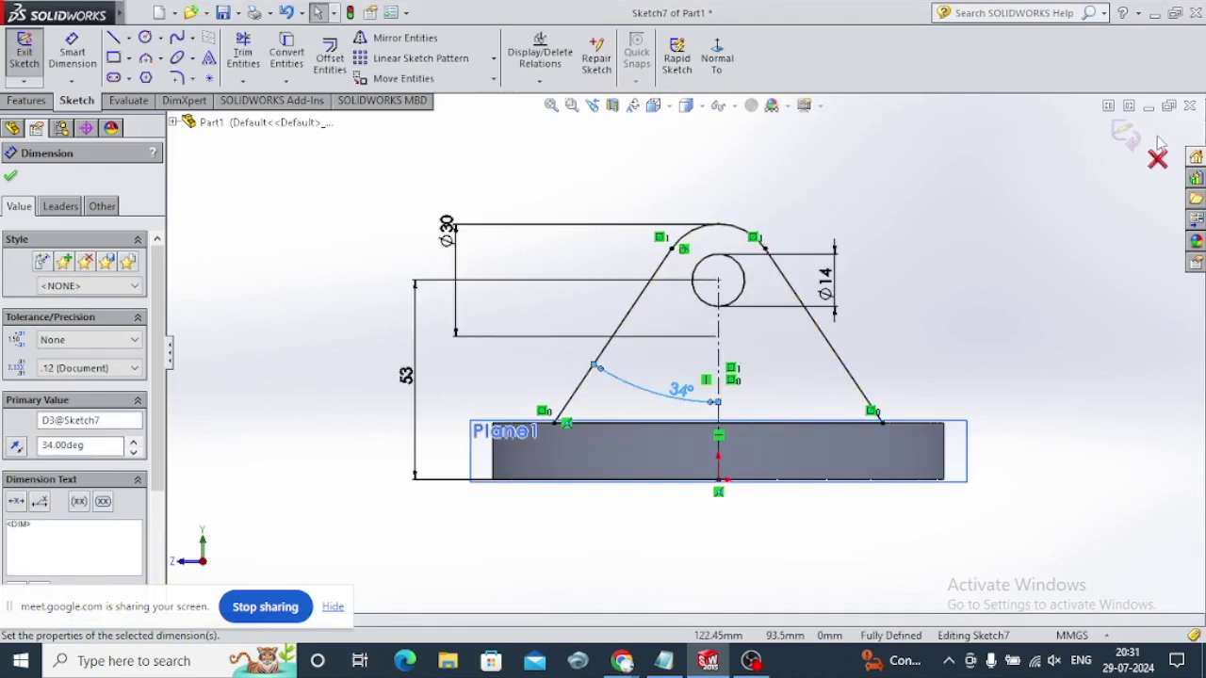
click(1140, 140)
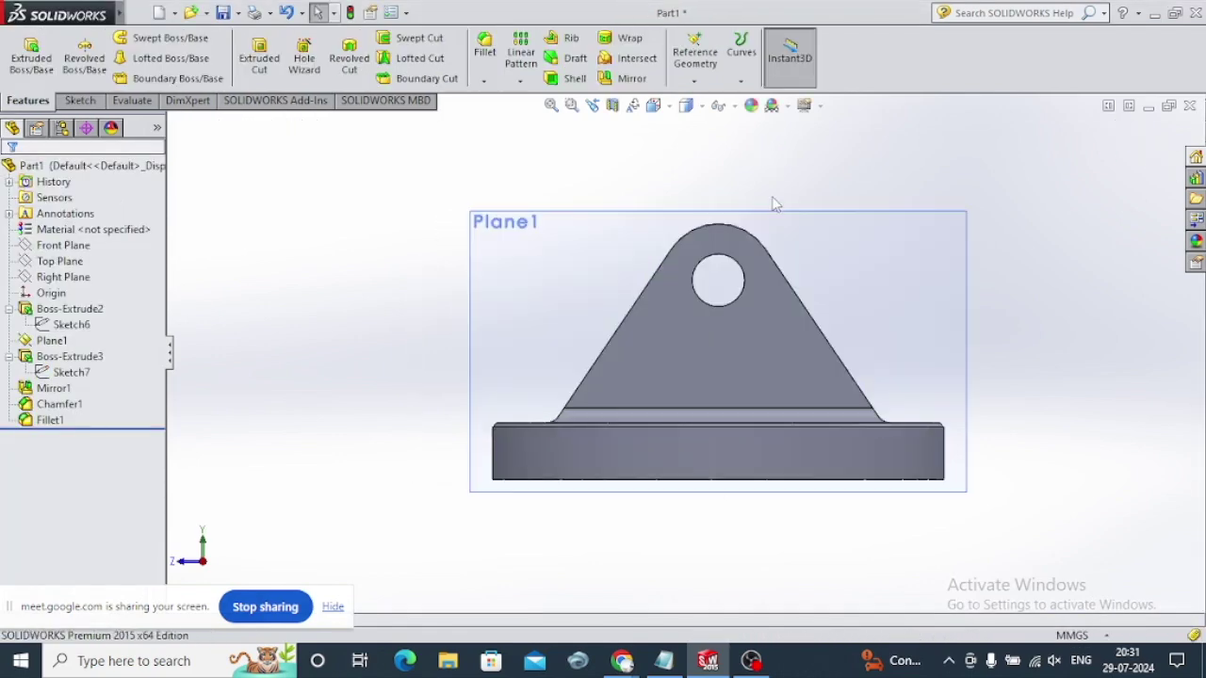
middle_drag(902, 228, 888, 498)
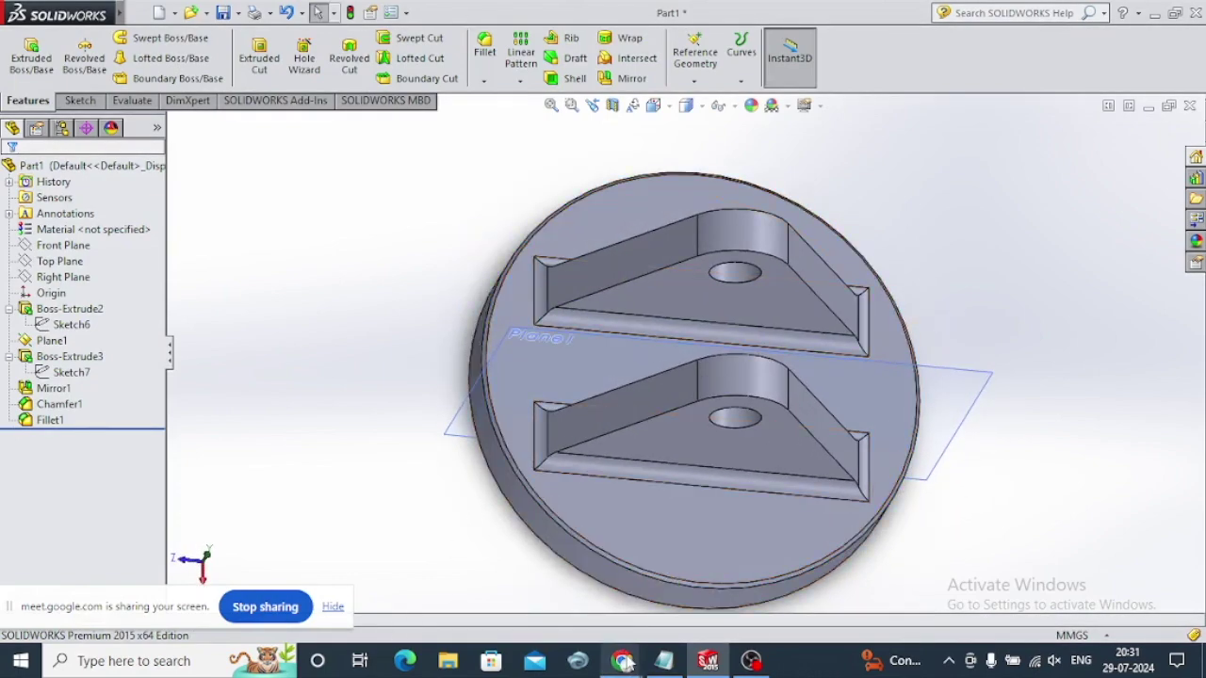
mouse_move(622, 660)
click(556, 631)
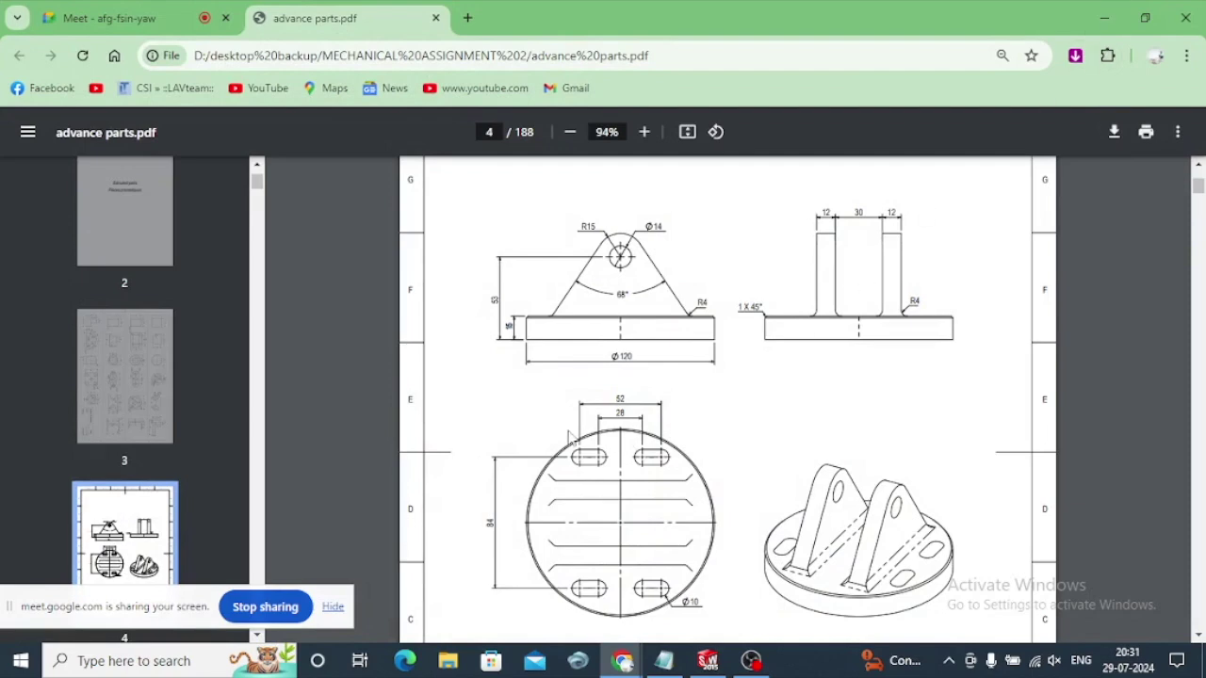
click(1104, 17)
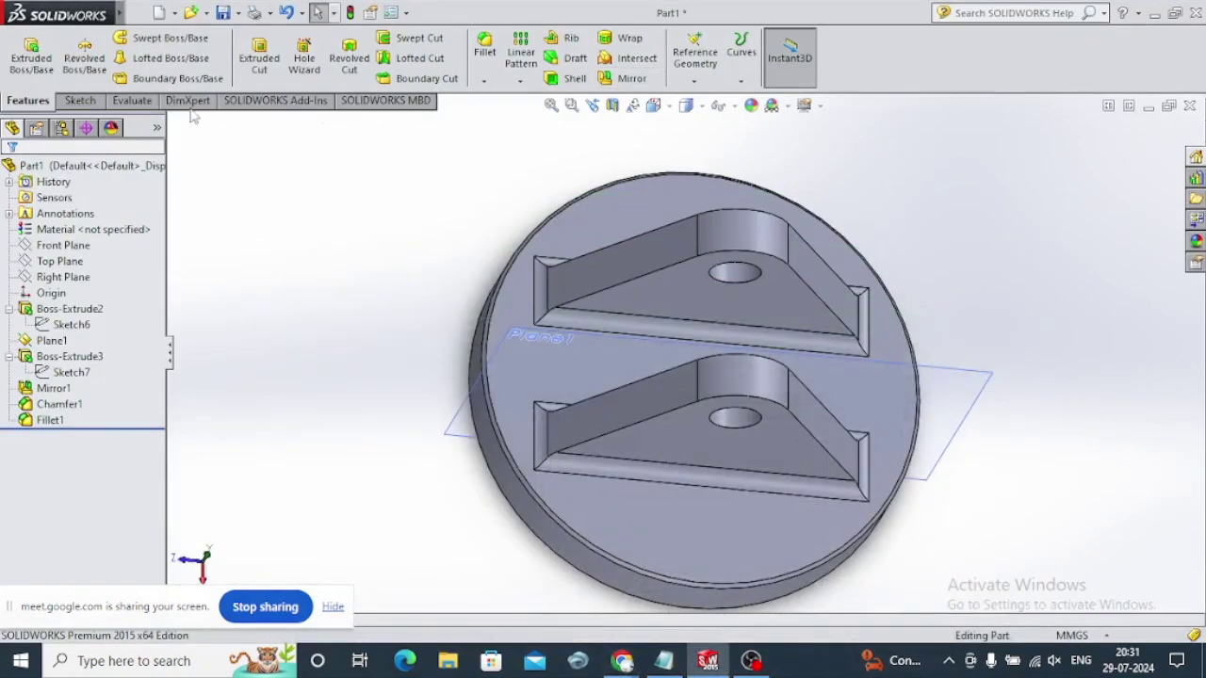
Start a new sketch on the disc's top face, viewed face-on
click(77, 100)
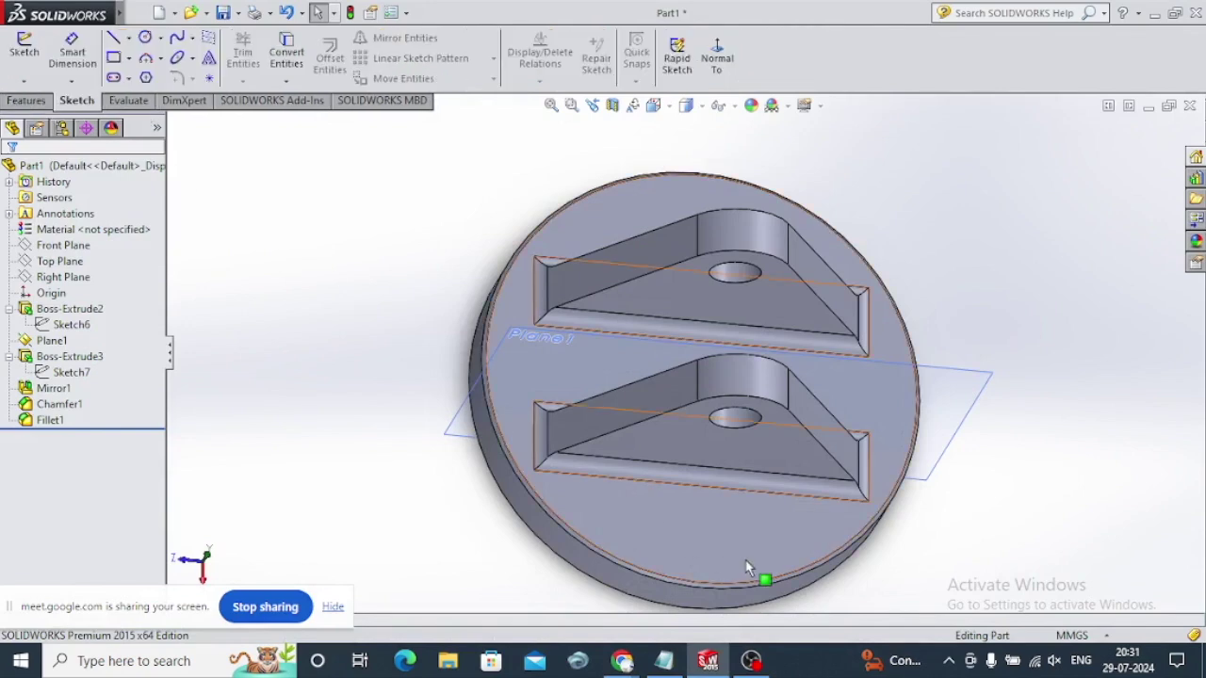
click(24, 52)
click(19, 52)
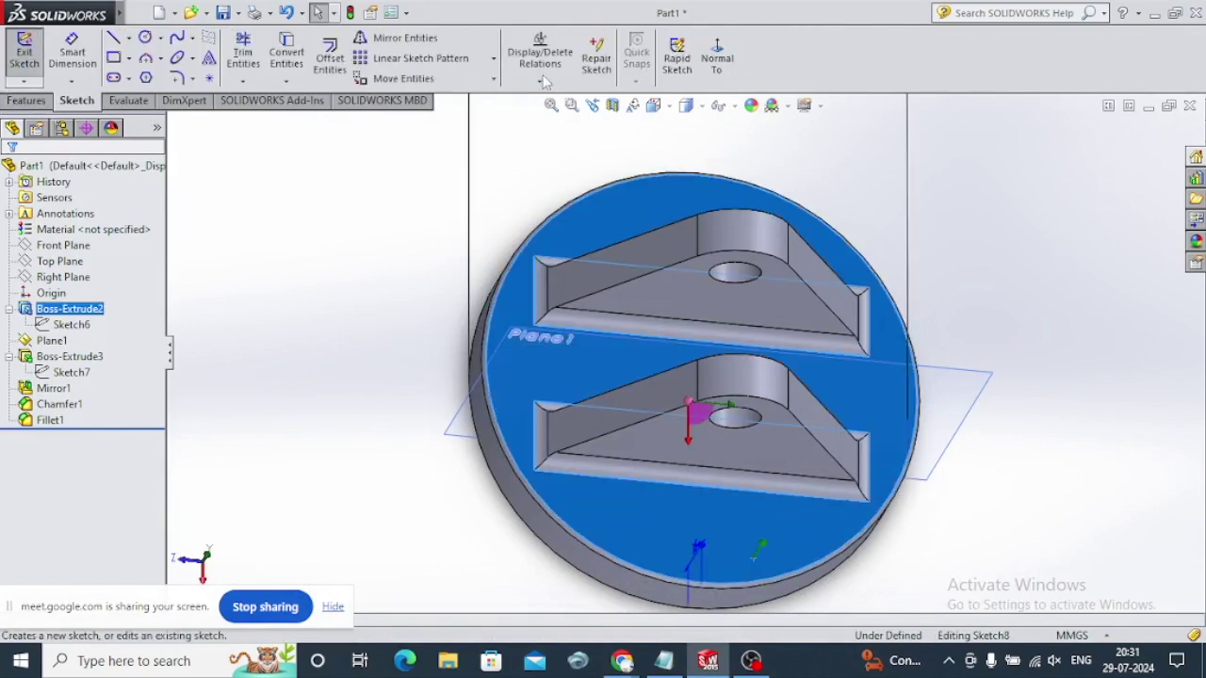
scroll(523, 325, down, 3)
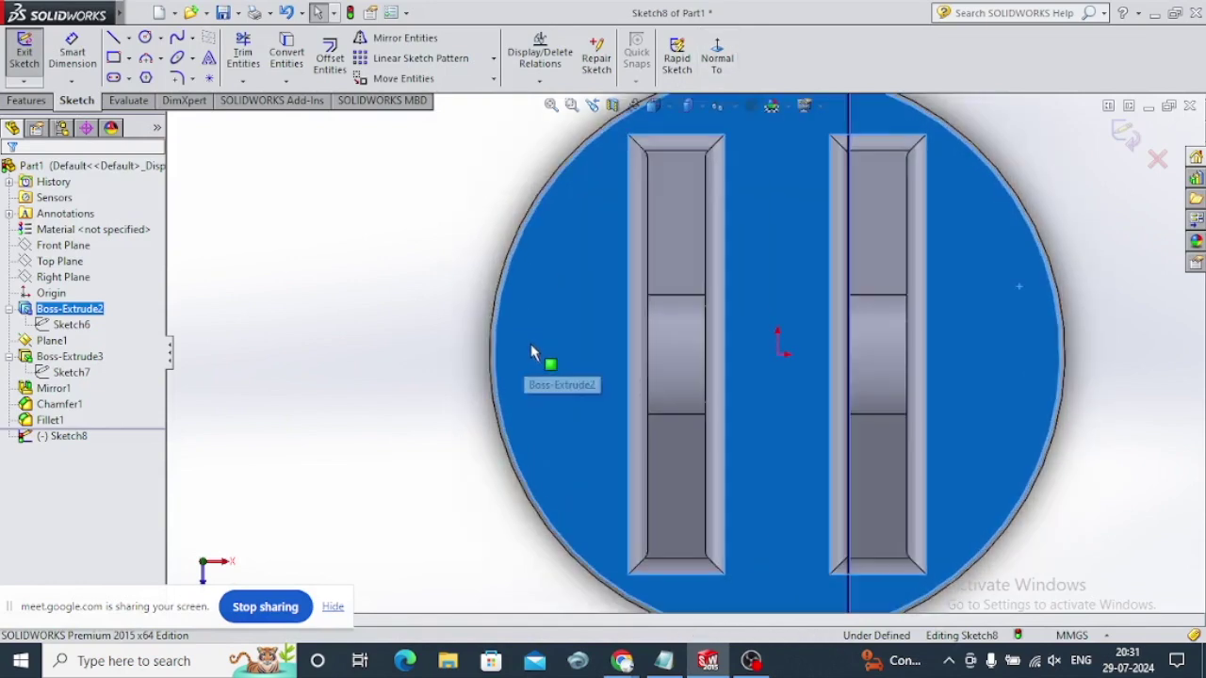
Draw a horizontal centreline from the origin to the left edge of the disc
click(129, 38)
click(142, 71)
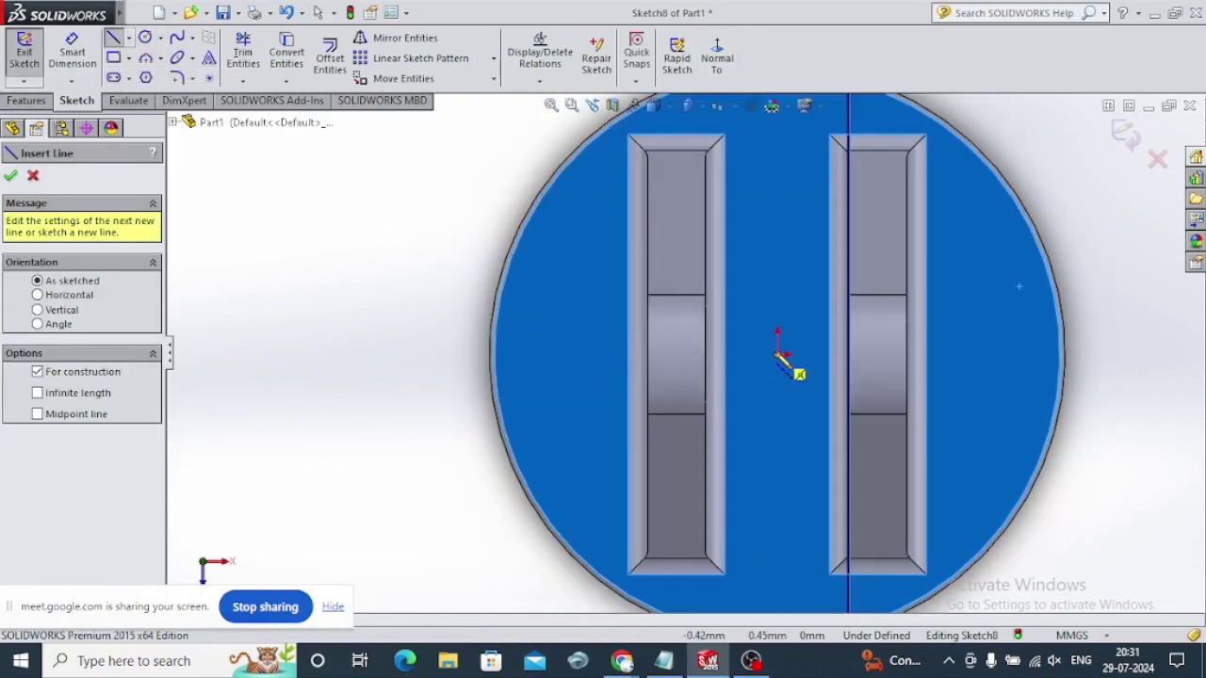
click(777, 355)
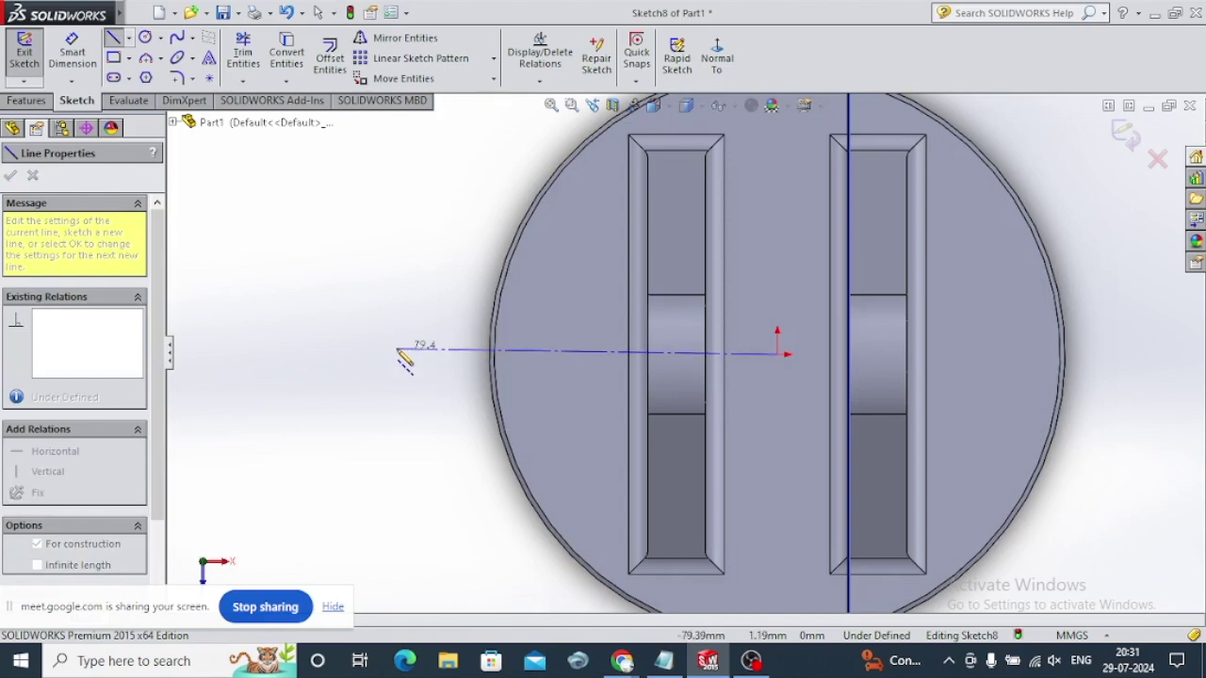
click(398, 354)
right_click(332, 285)
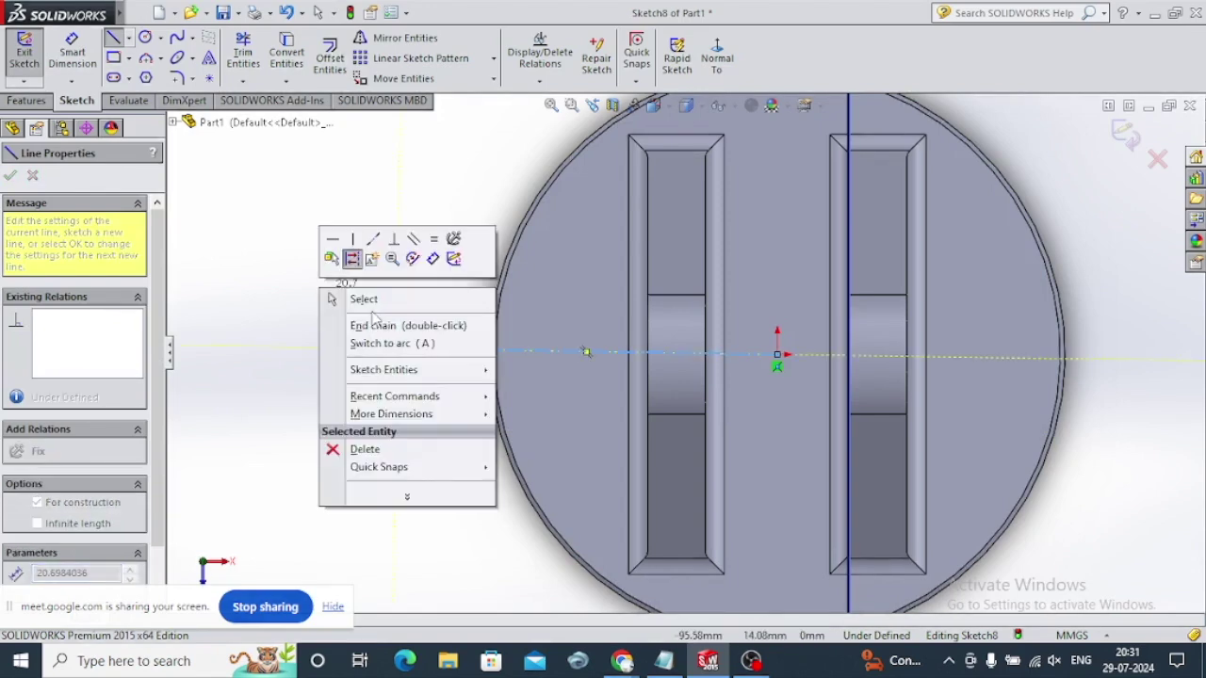
click(375, 325)
key(Escape)
click(460, 352)
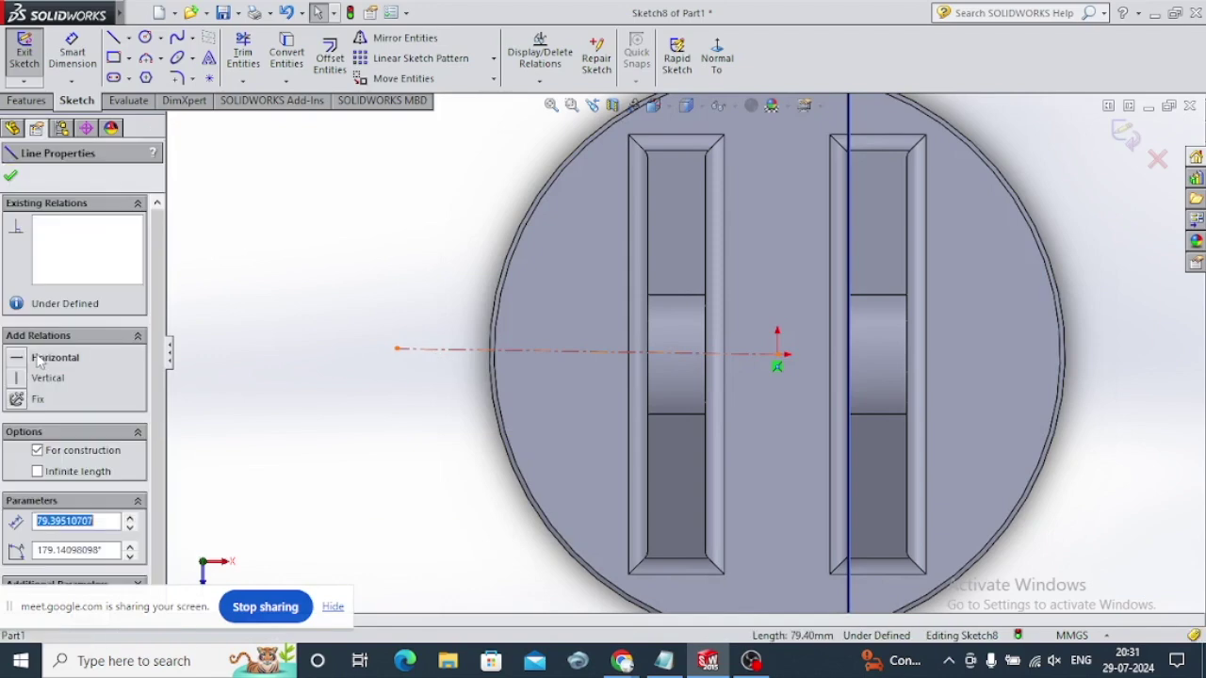
click(24, 363)
click(10, 171)
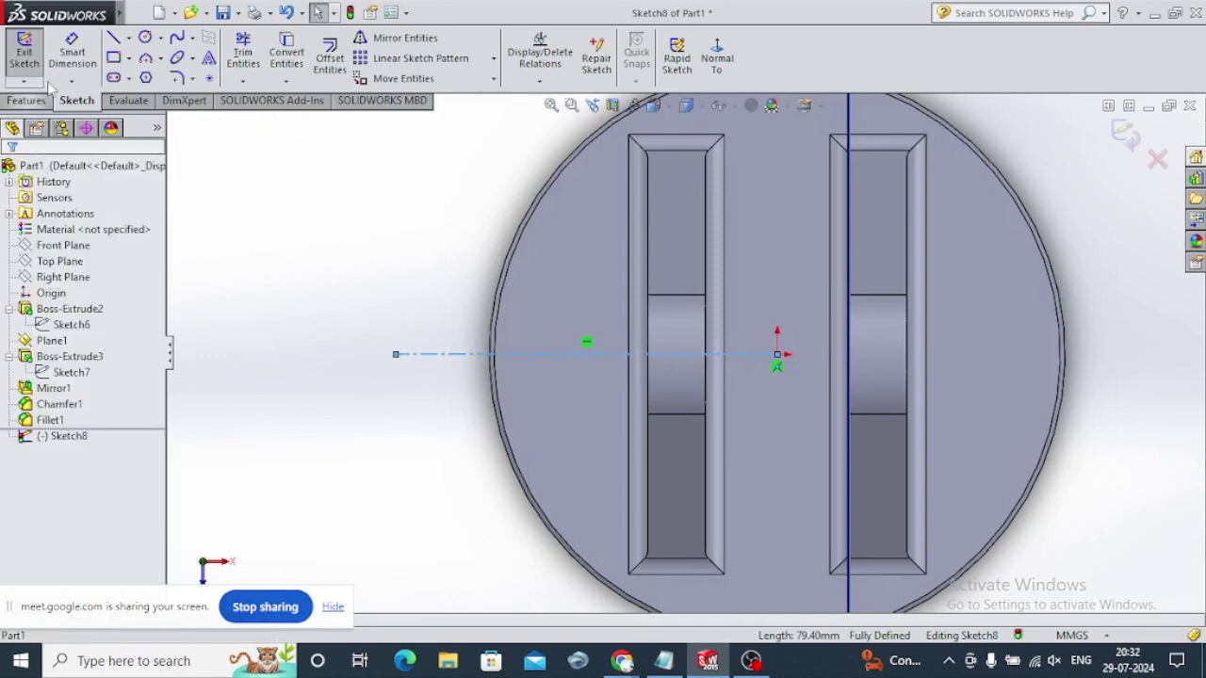
Draw a vertical straight slot near the disc edge, left of the lugs
click(112, 78)
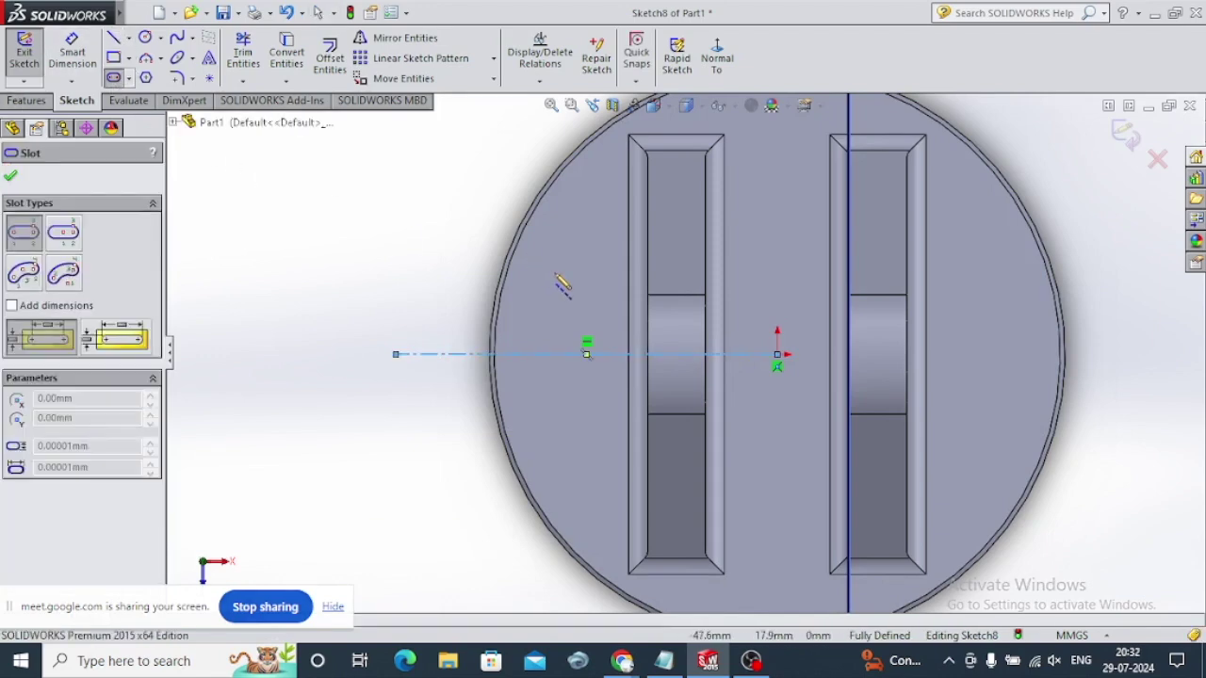
scroll(565, 273, down, 2)
click(582, 343)
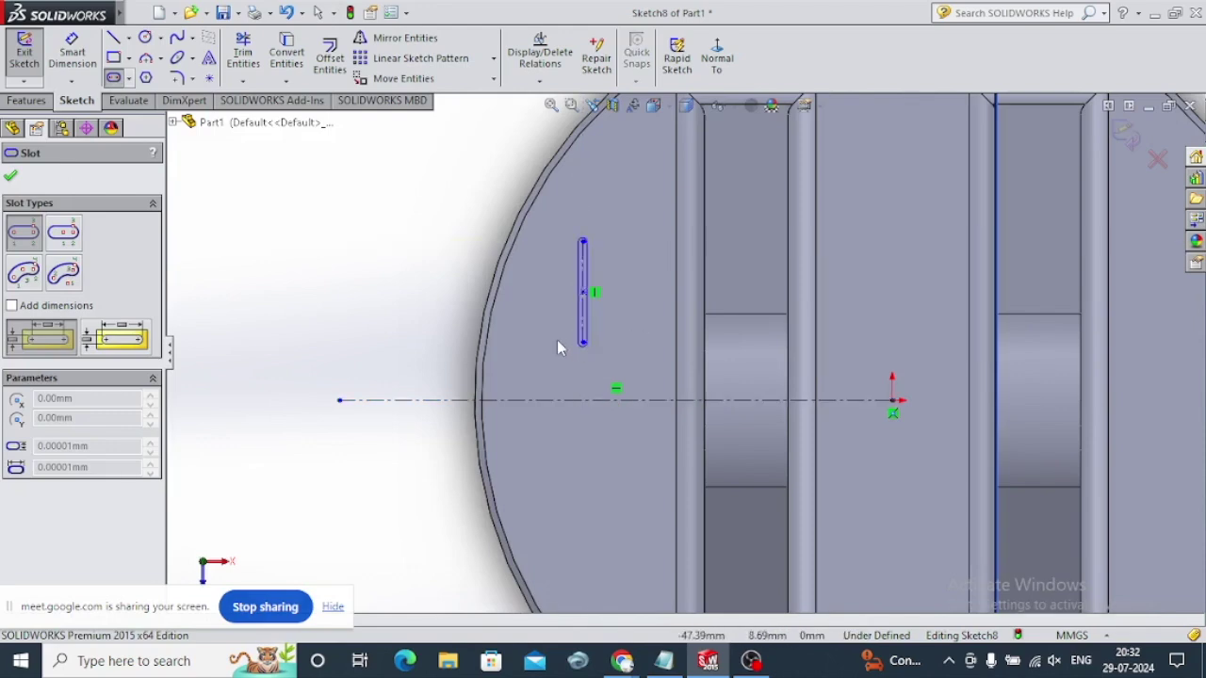
click(580, 373)
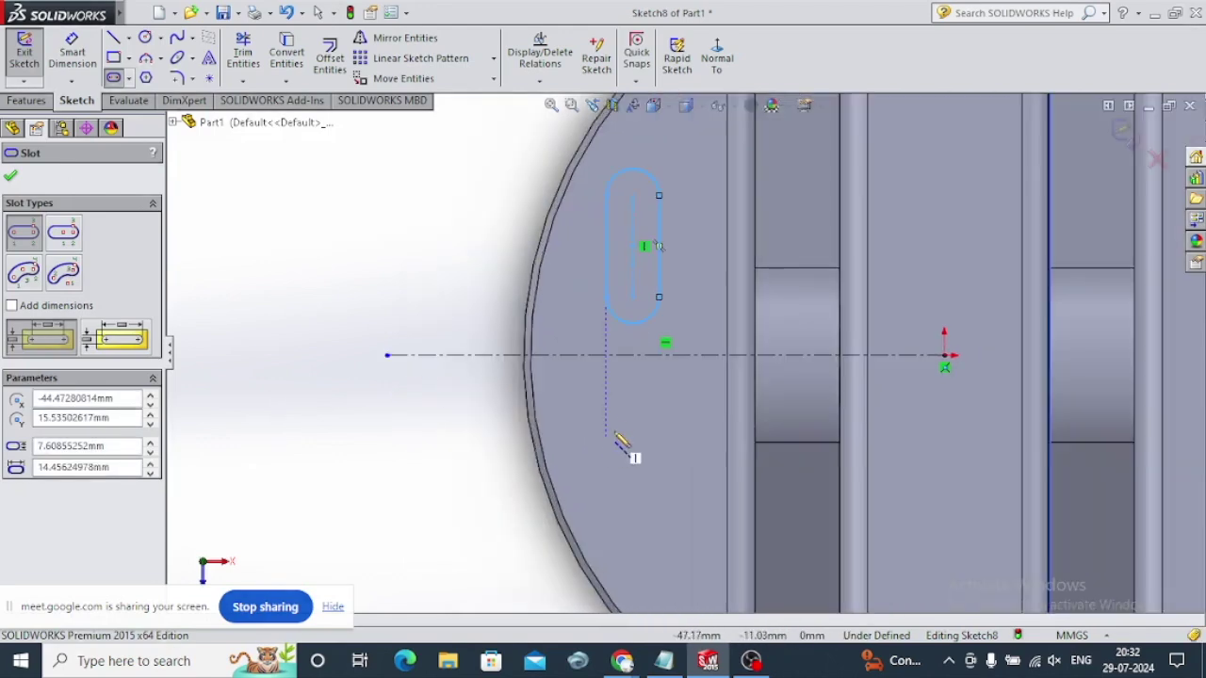
Dimension the slot's lower centre point to the centreline, checking the reference drawing
click(61, 58)
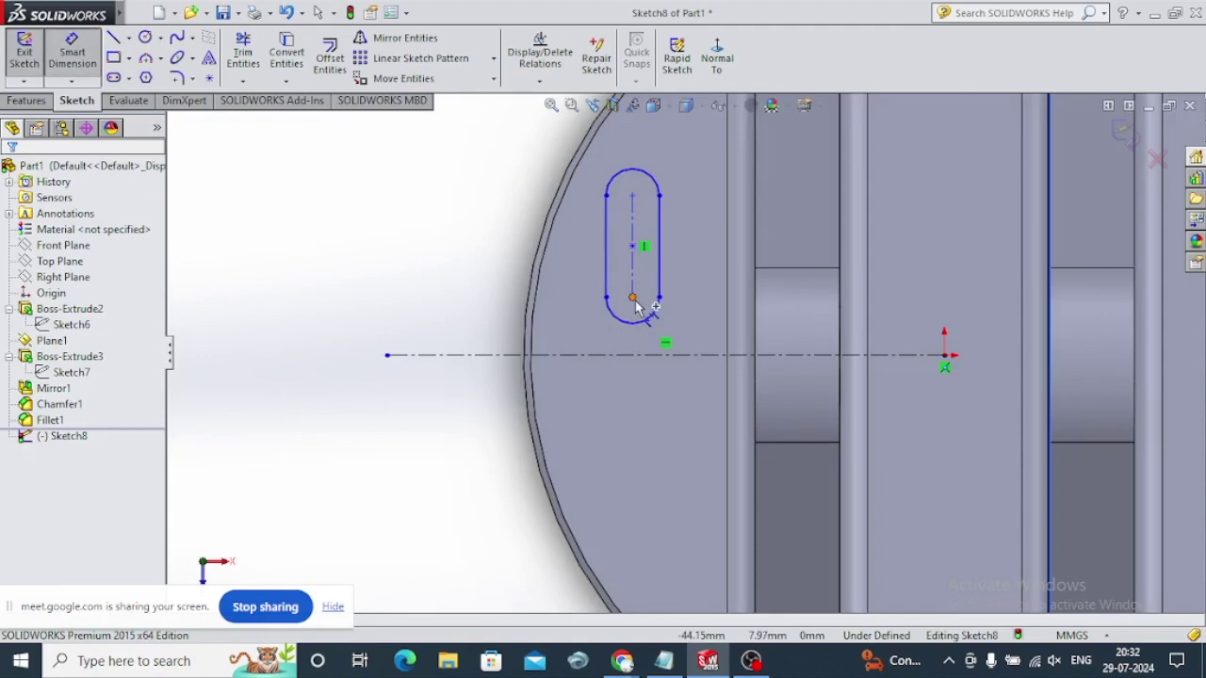
click(632, 299)
click(634, 356)
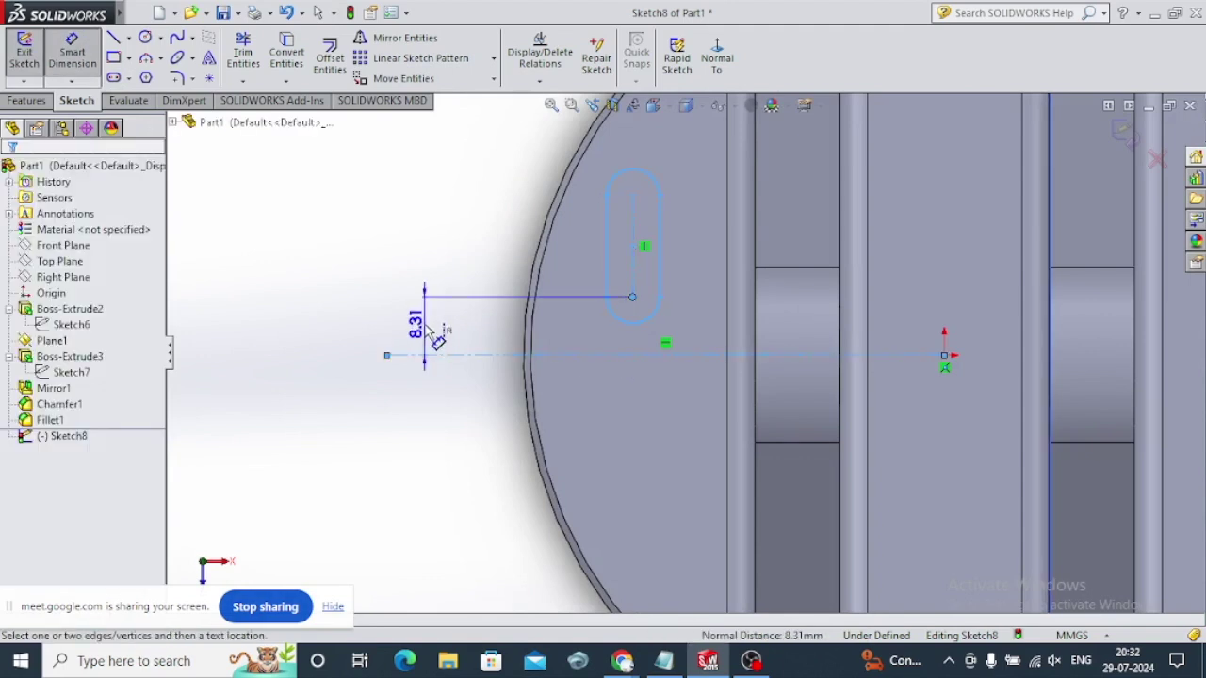
click(437, 337)
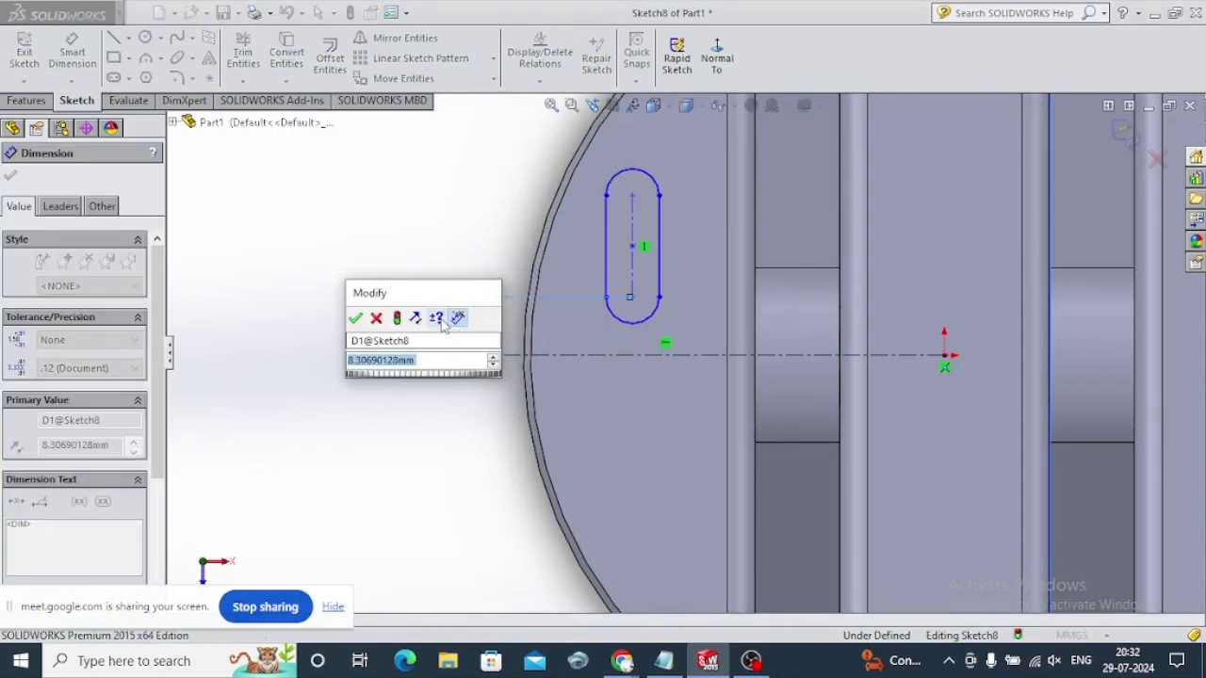
click(622, 661)
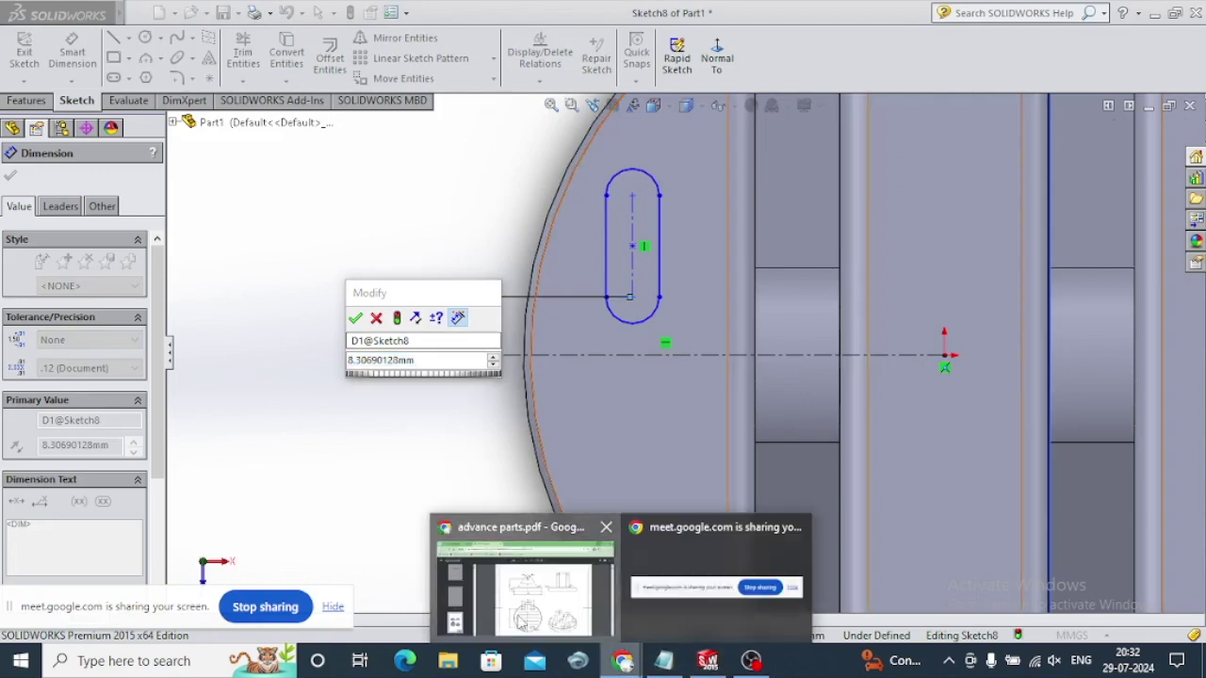
click(521, 622)
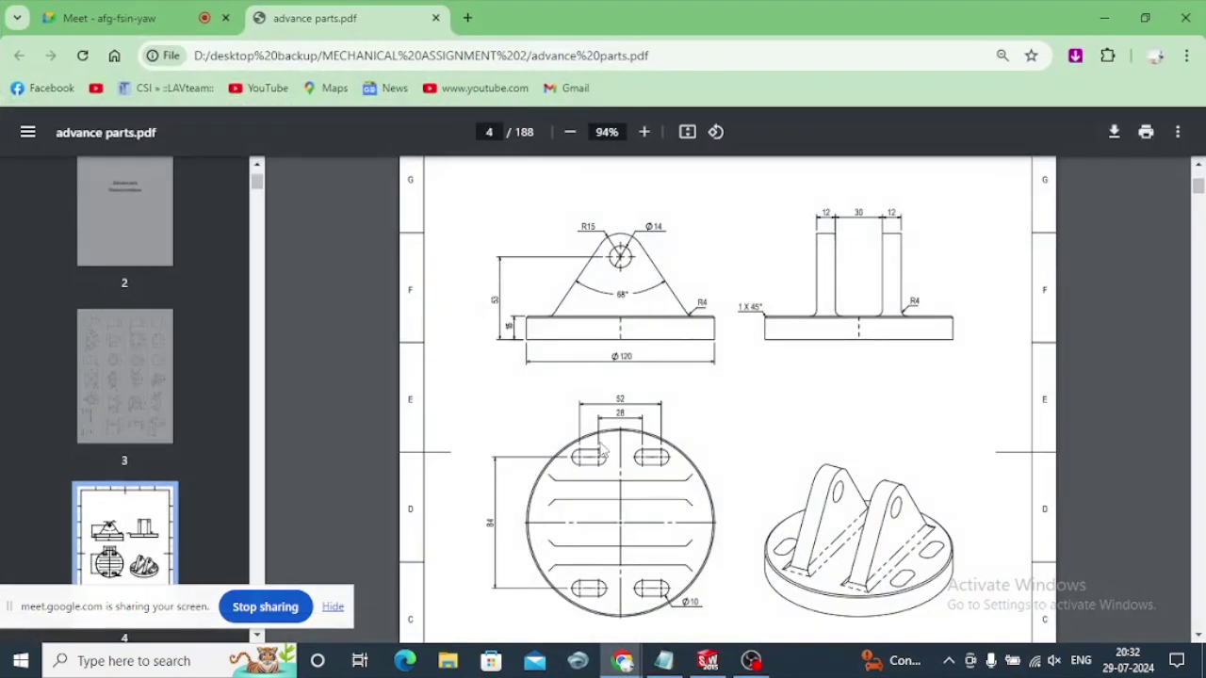
click(1104, 17)
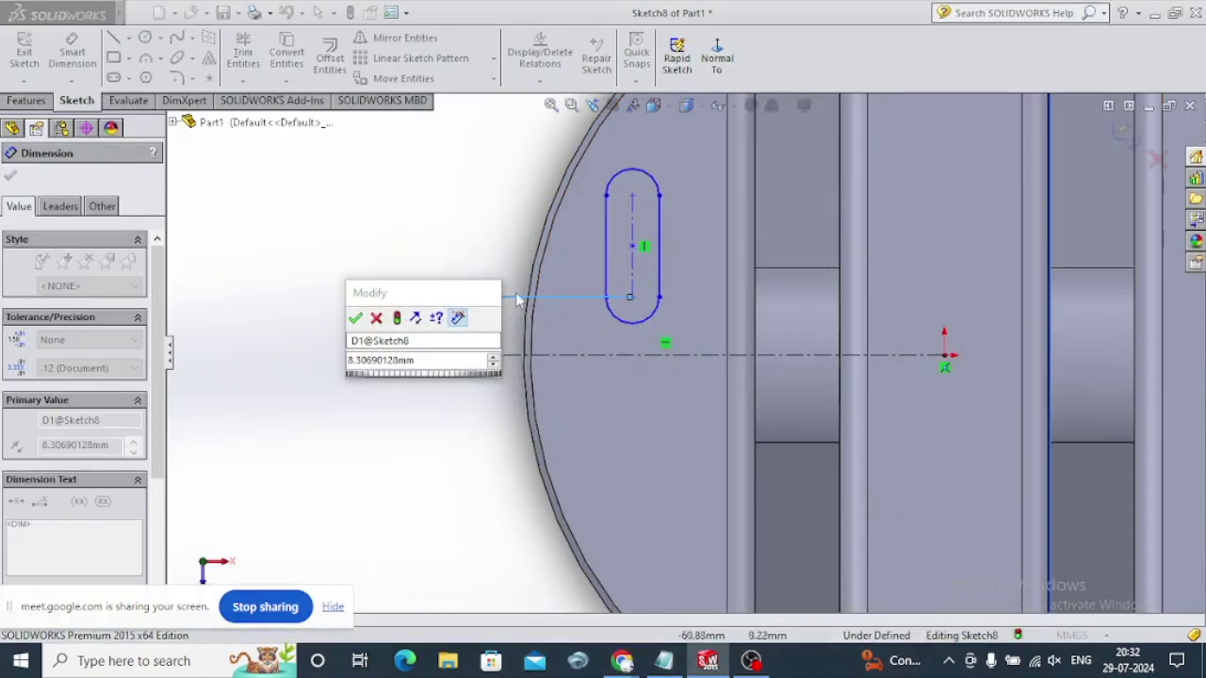
Set the slot's lower and upper distances from the centreline to 14 mm and 26 mm
click(436, 373)
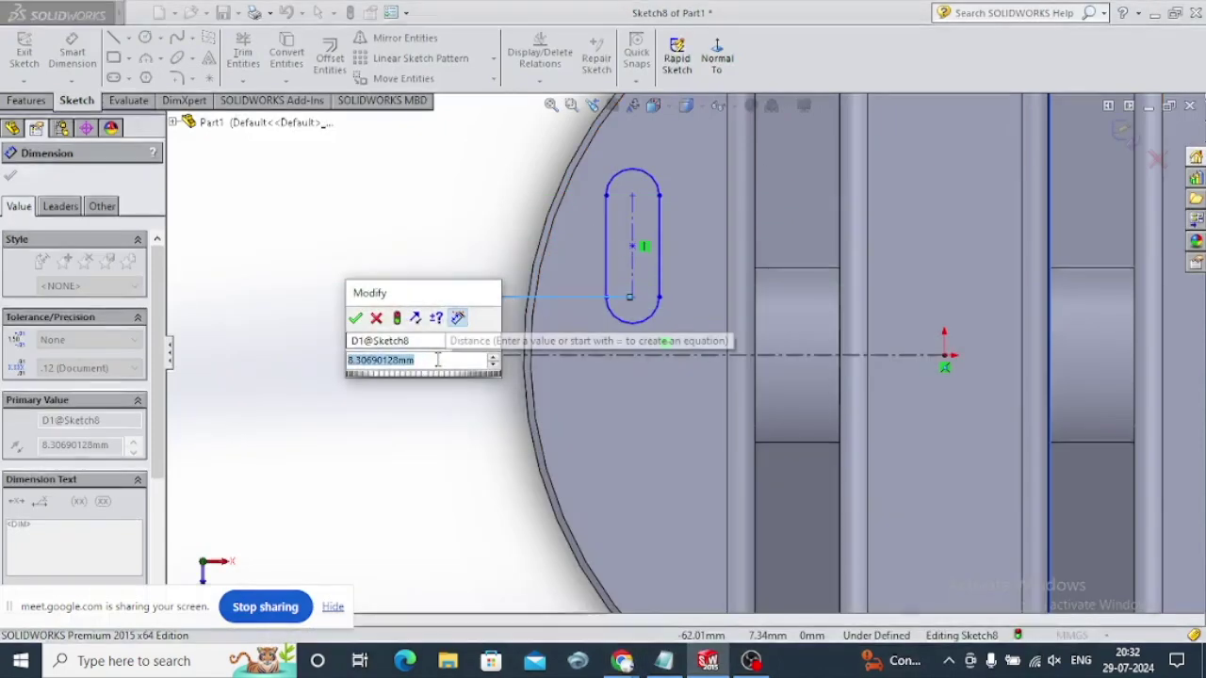
text(14)
key(Return)
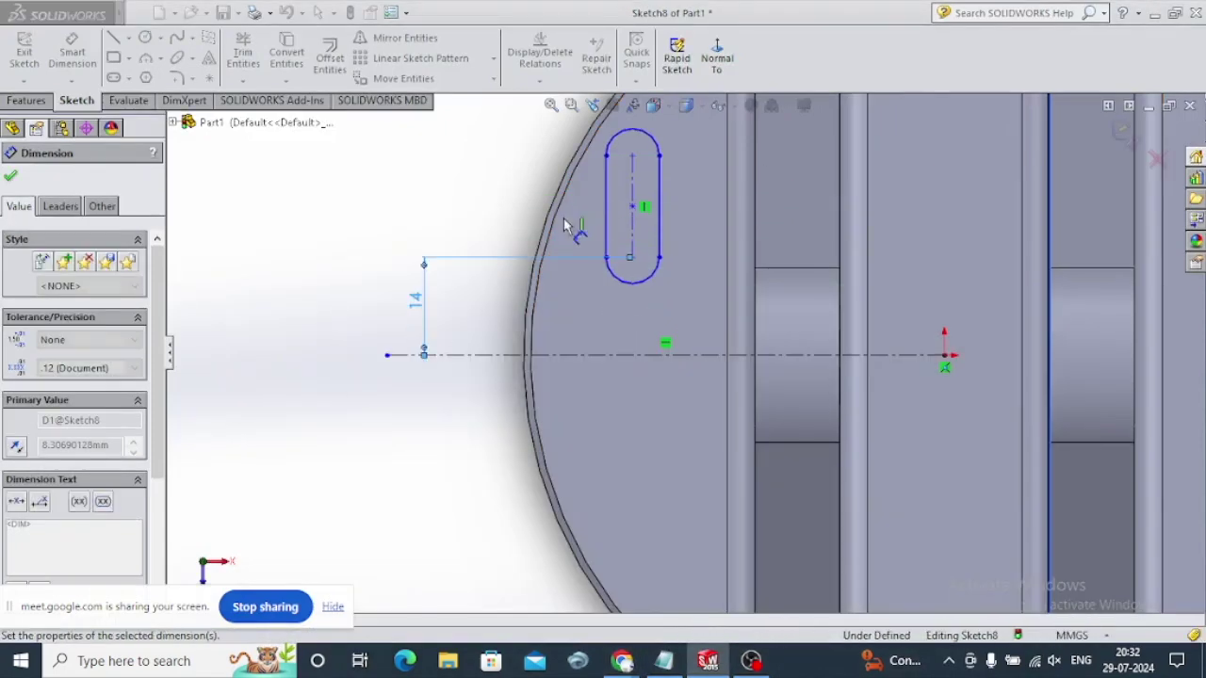
click(631, 157)
click(565, 354)
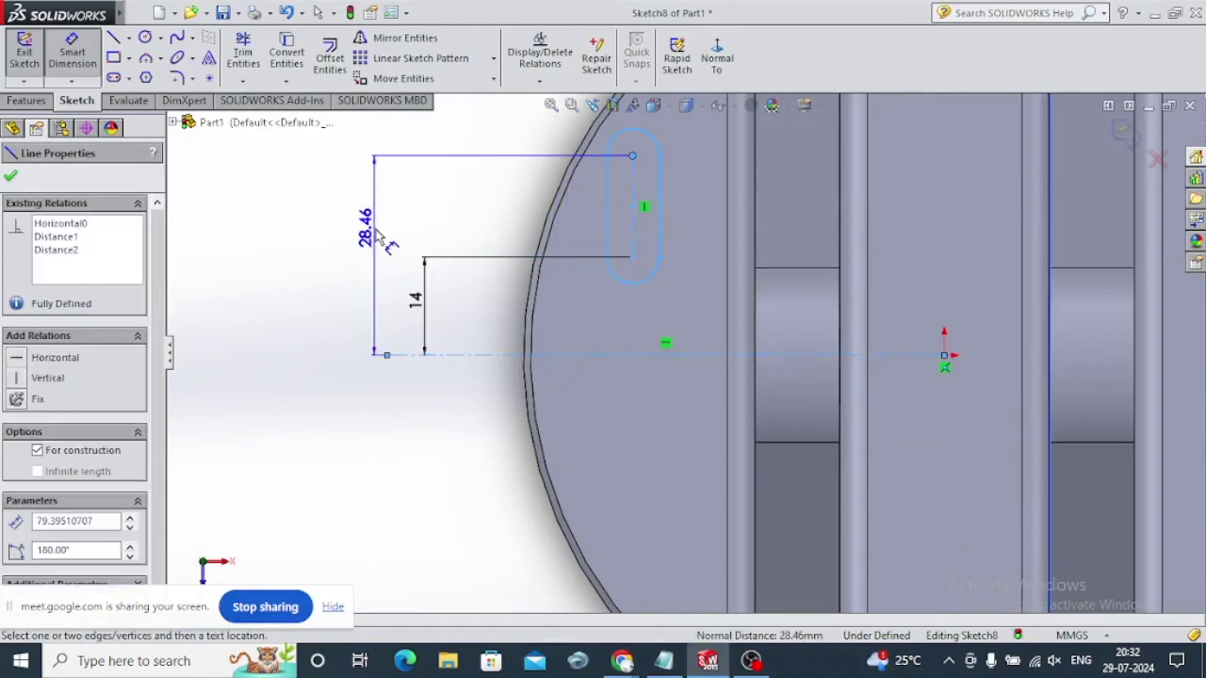
click(375, 236)
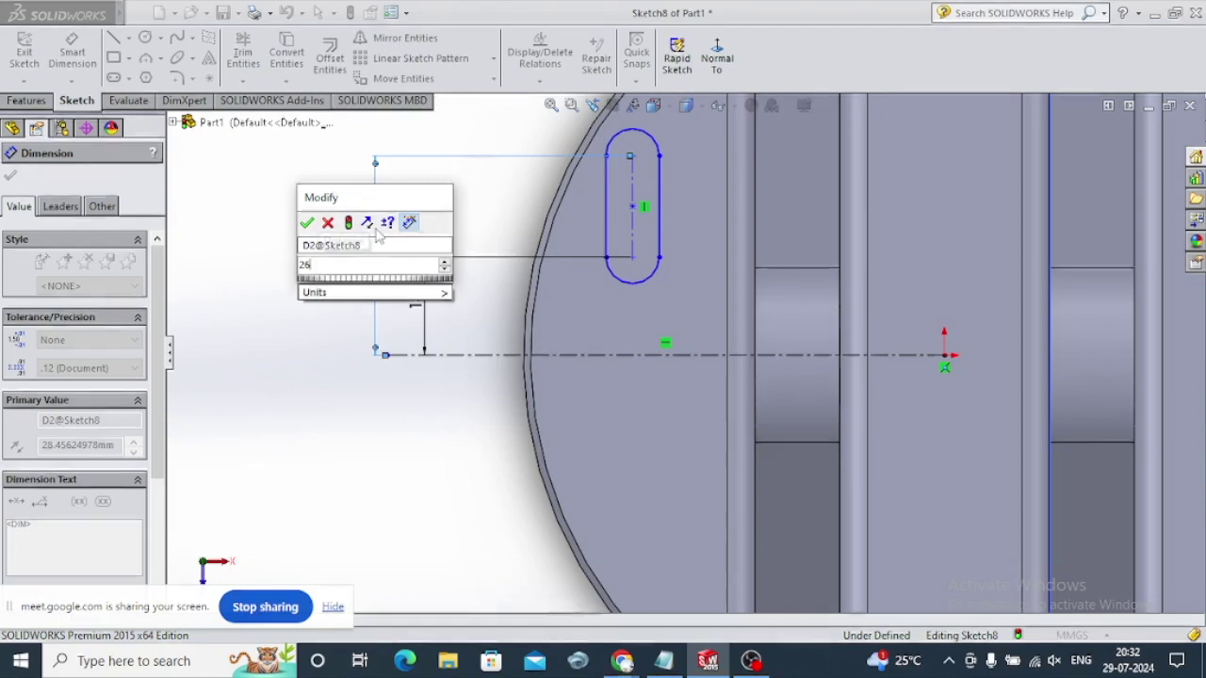
text(26)
key(Return)
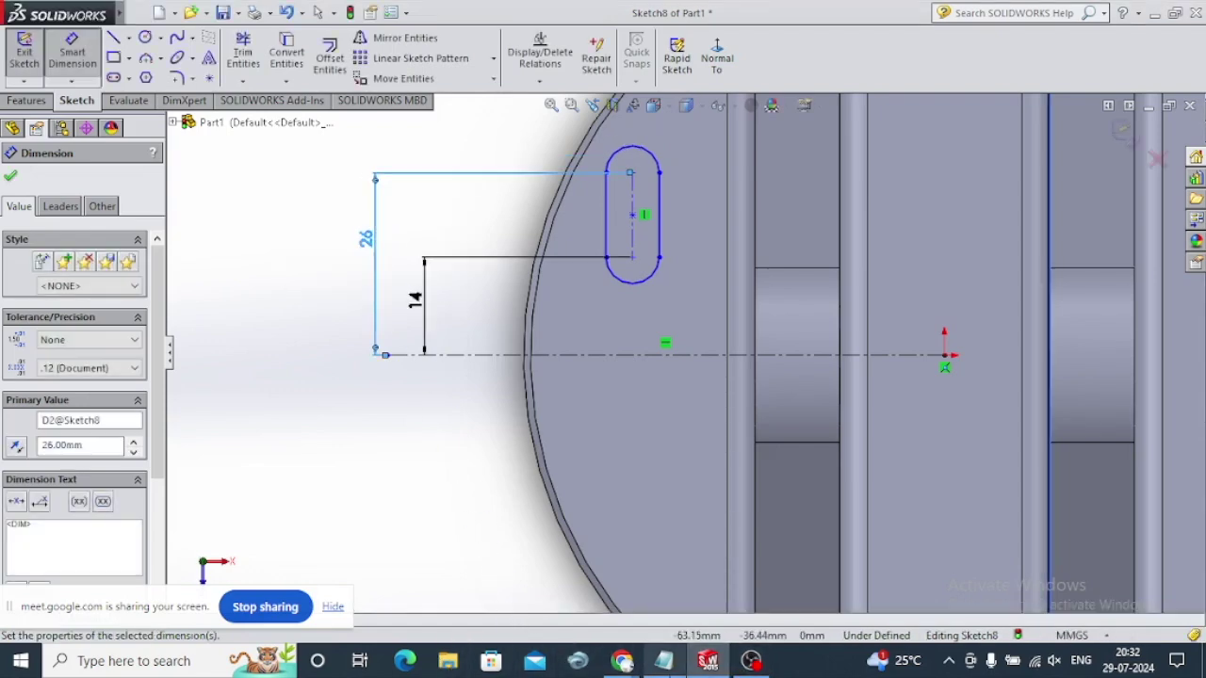
mouse_move(622, 660)
click(556, 580)
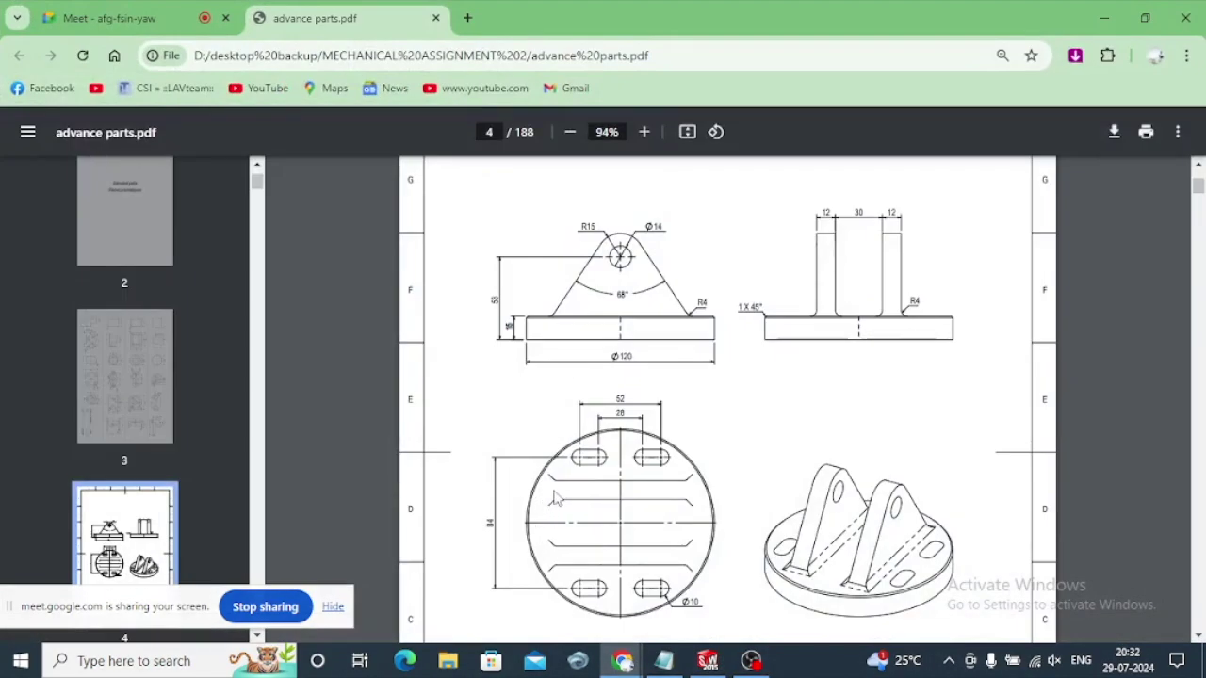
click(1098, 17)
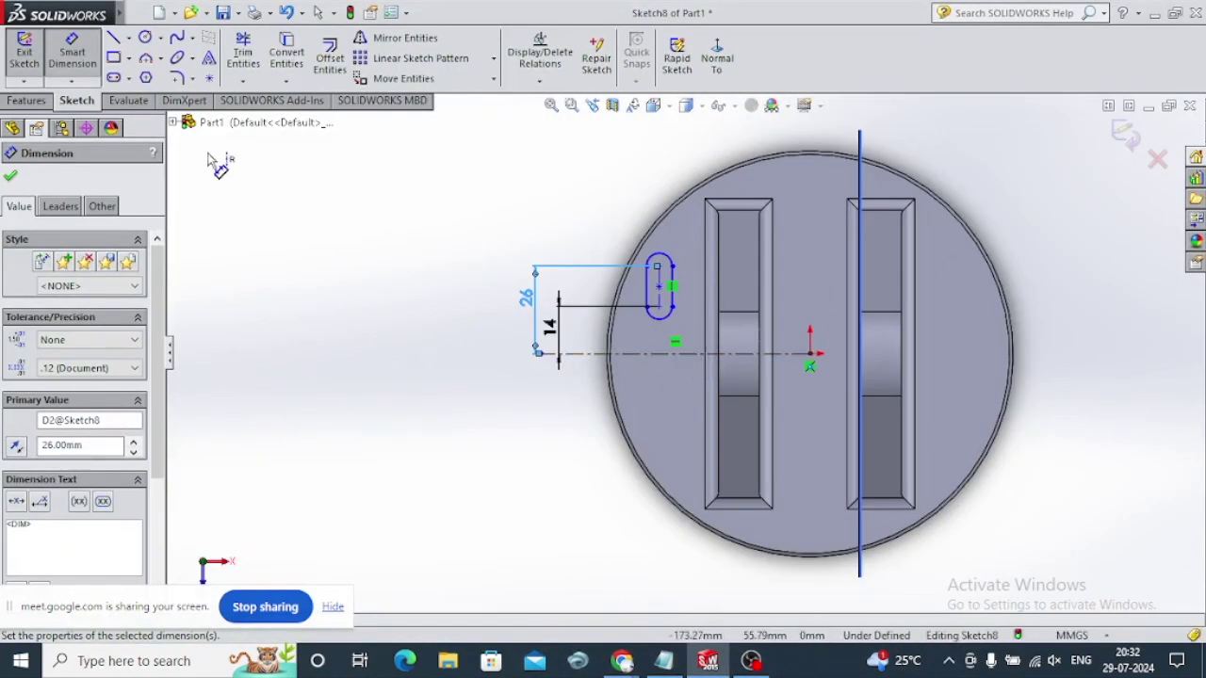
Try a horizontal slot-to-origin dimension of 4/2, then cancel and undo it
click(662, 288)
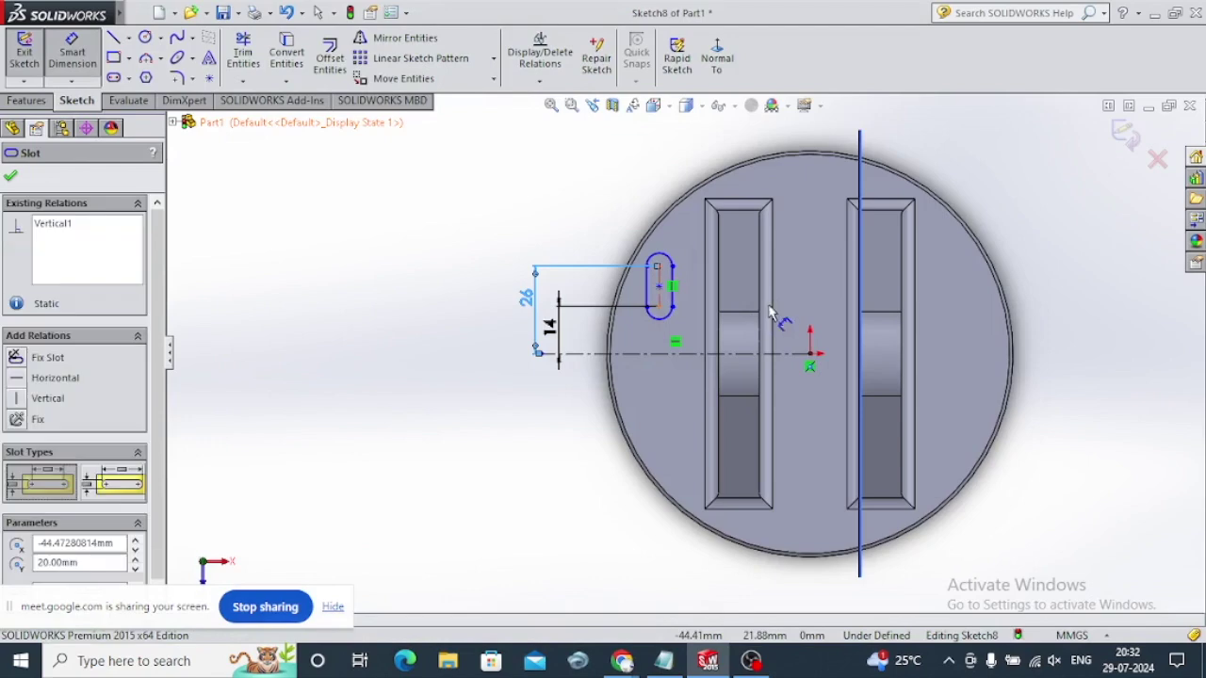
click(809, 355)
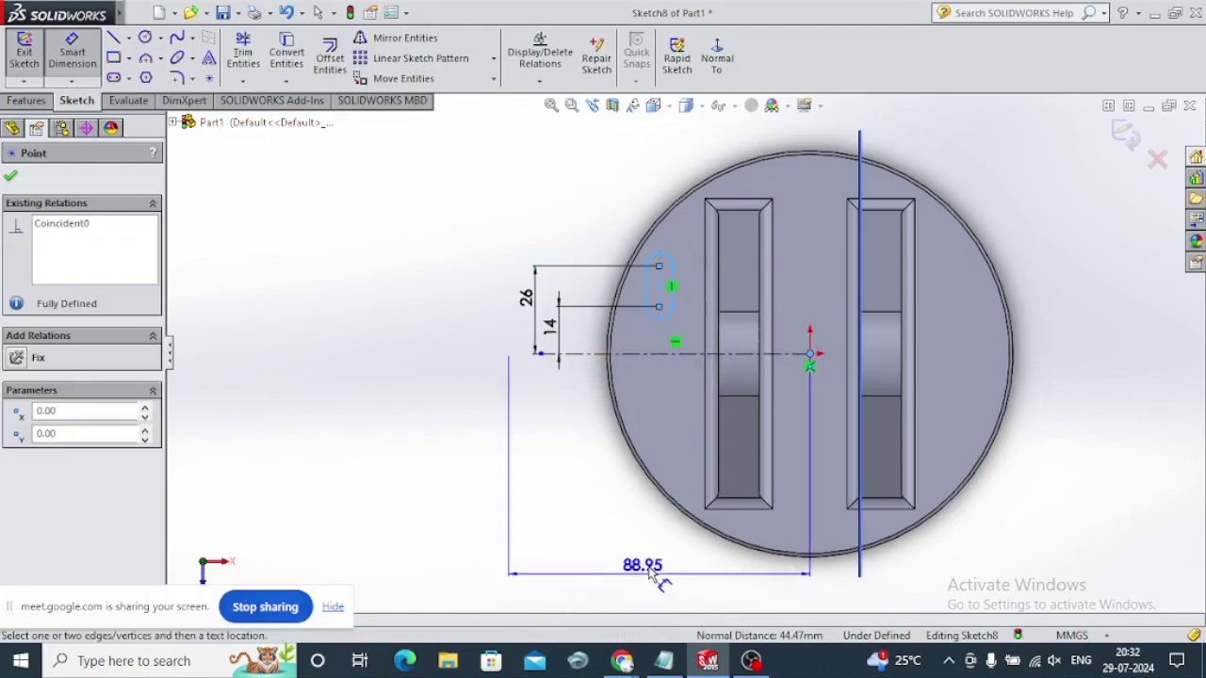
click(650, 561)
text(8)
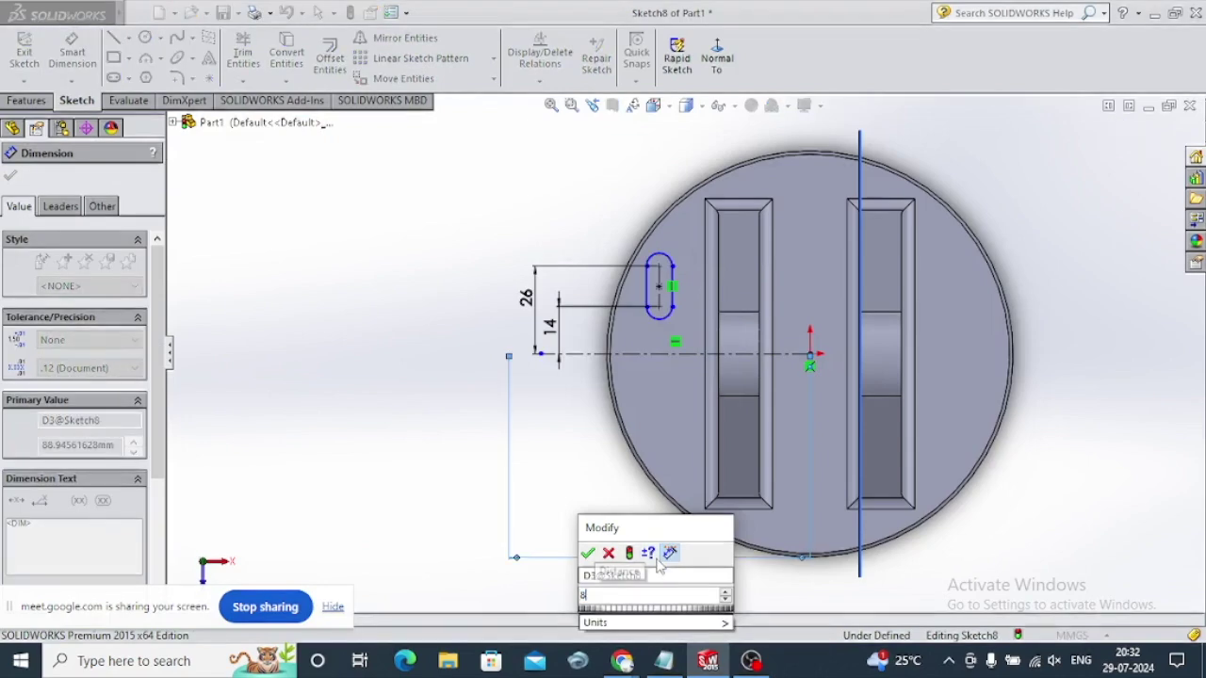
text(4/2)
key(Return)
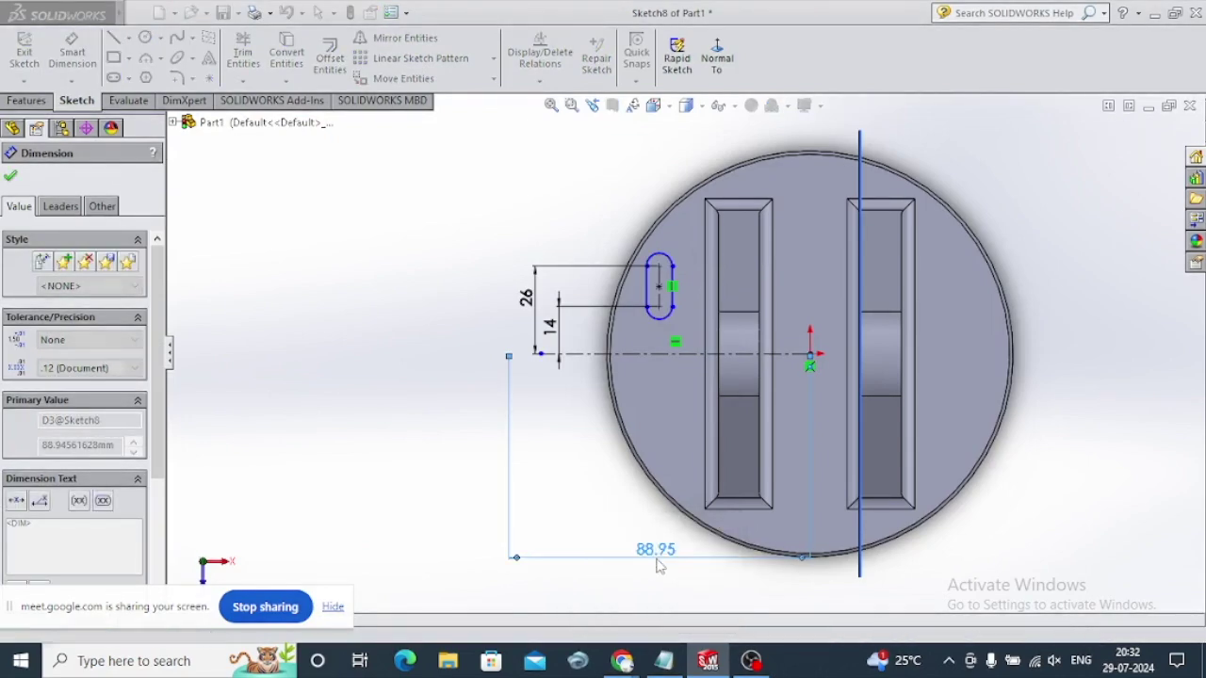
scroll(745, 315, down, 2)
scroll(721, 353, up, 1)
scroll(716, 292, up, 1)
scroll(716, 290, down, 2)
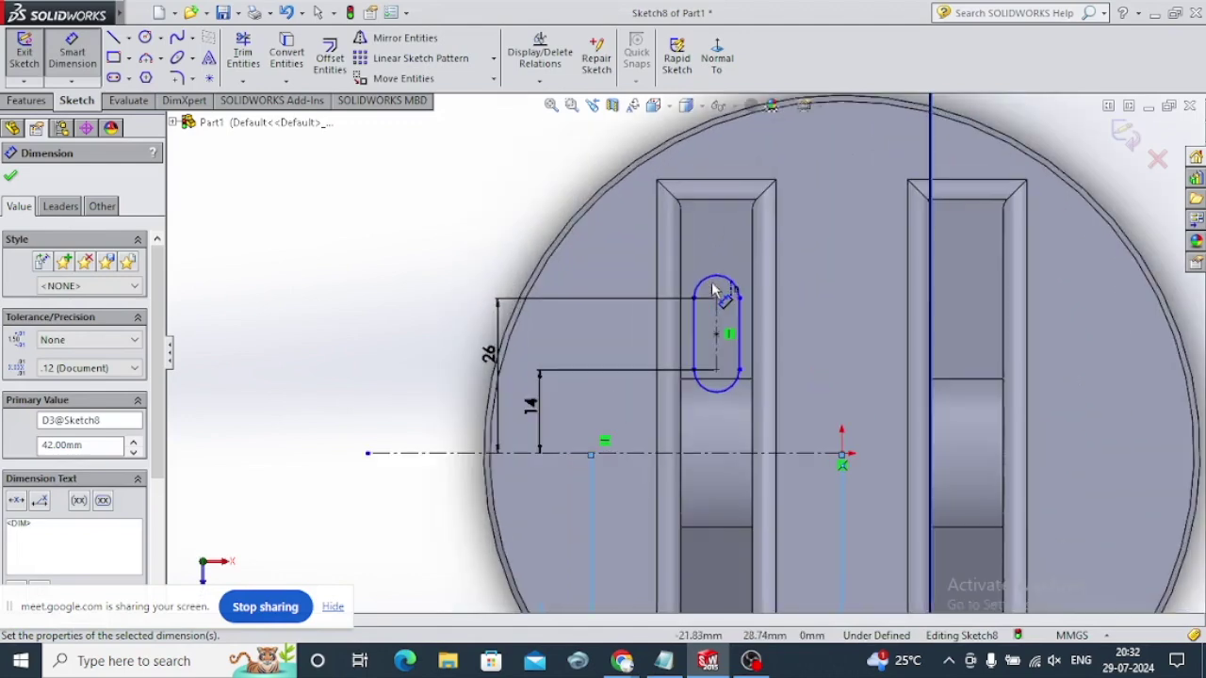
key(Escape)
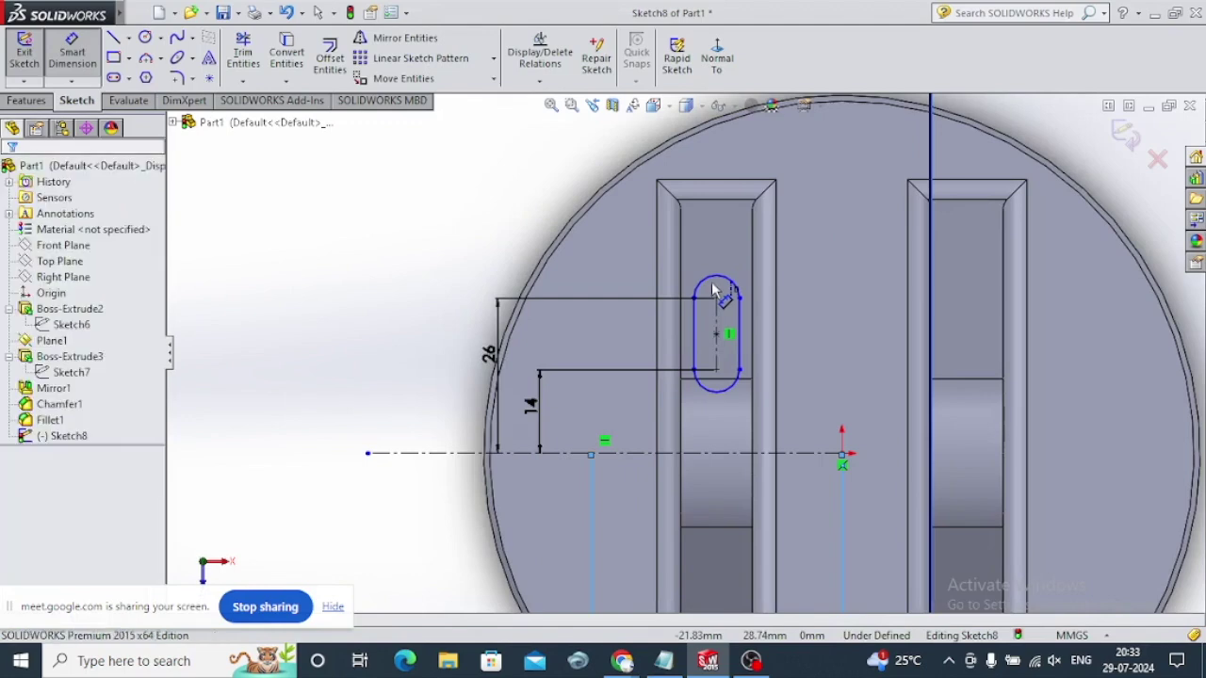
key(ctrl+z)
scroll(519, 368, up, 2)
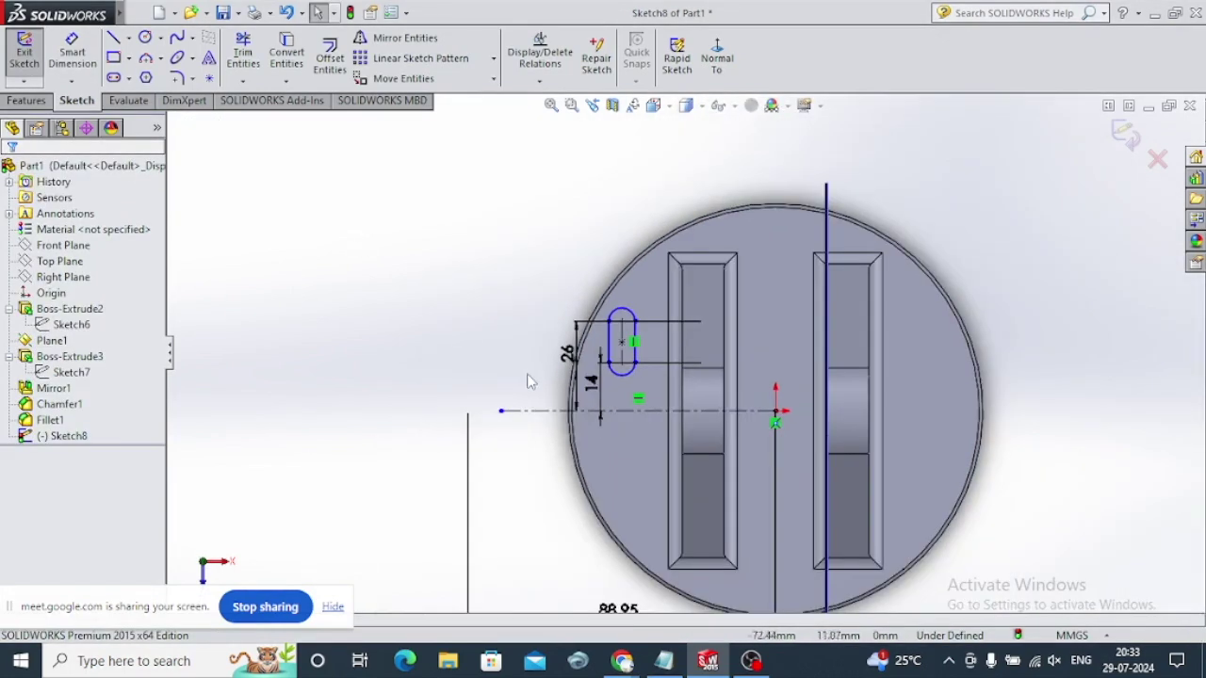
scroll(417, 332, up, 2)
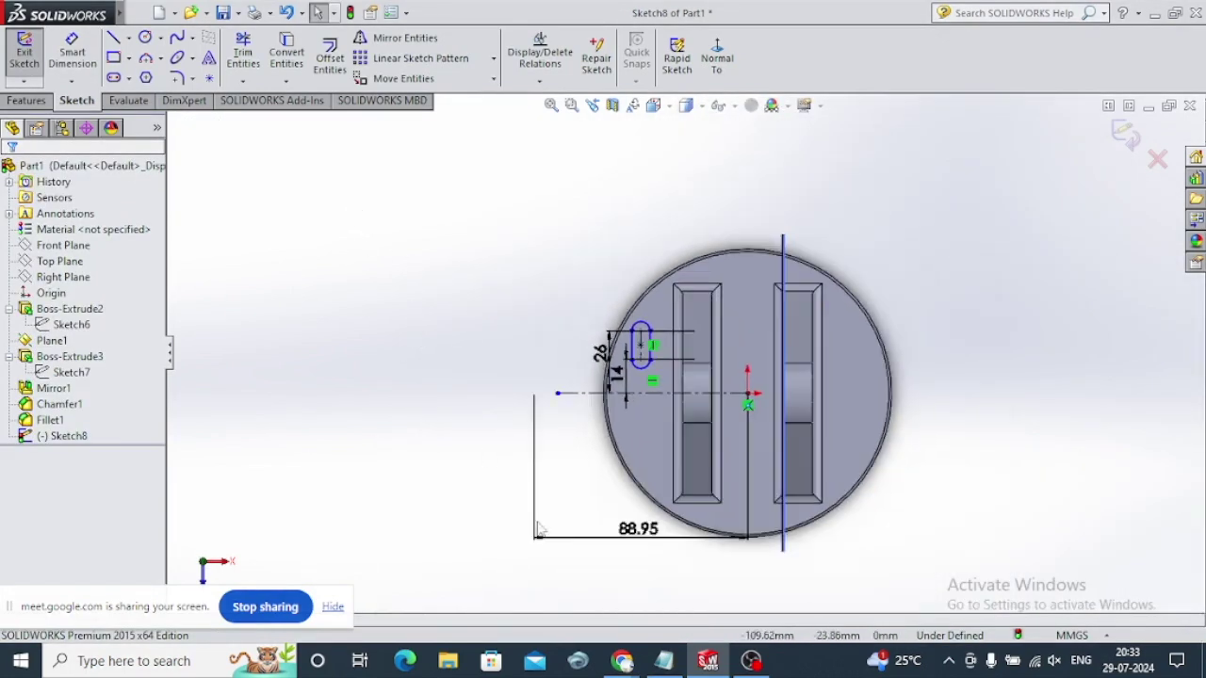
Delete the stray 88.95 dimension and dimension the slot 42 mm horizontally from the origin
click(638, 529)
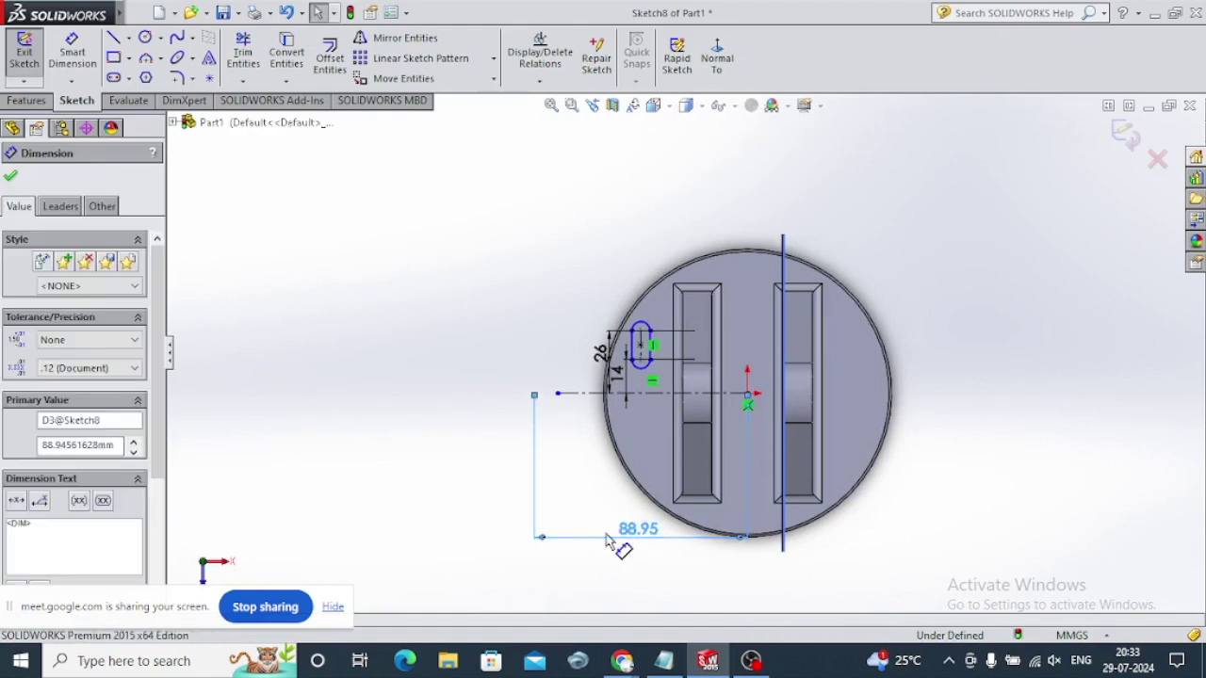
key(Delete)
click(73, 42)
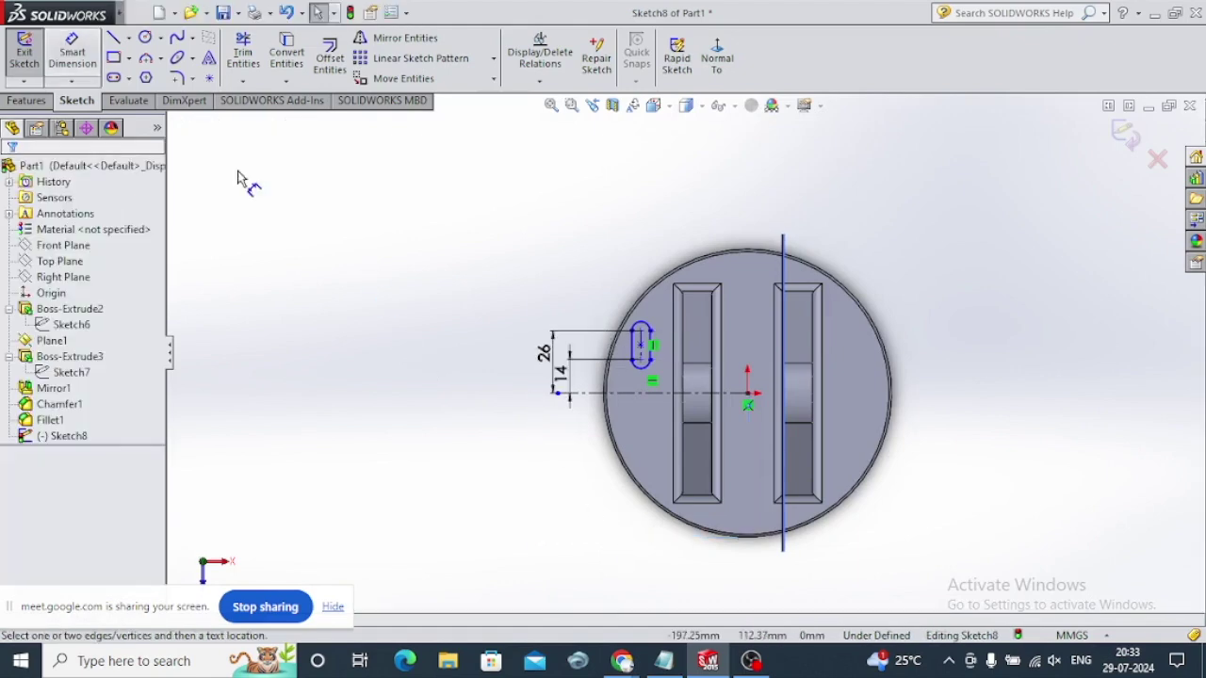
scroll(632, 337, down, 1)
scroll(631, 337, down, 2)
scroll(631, 337, down, 2)
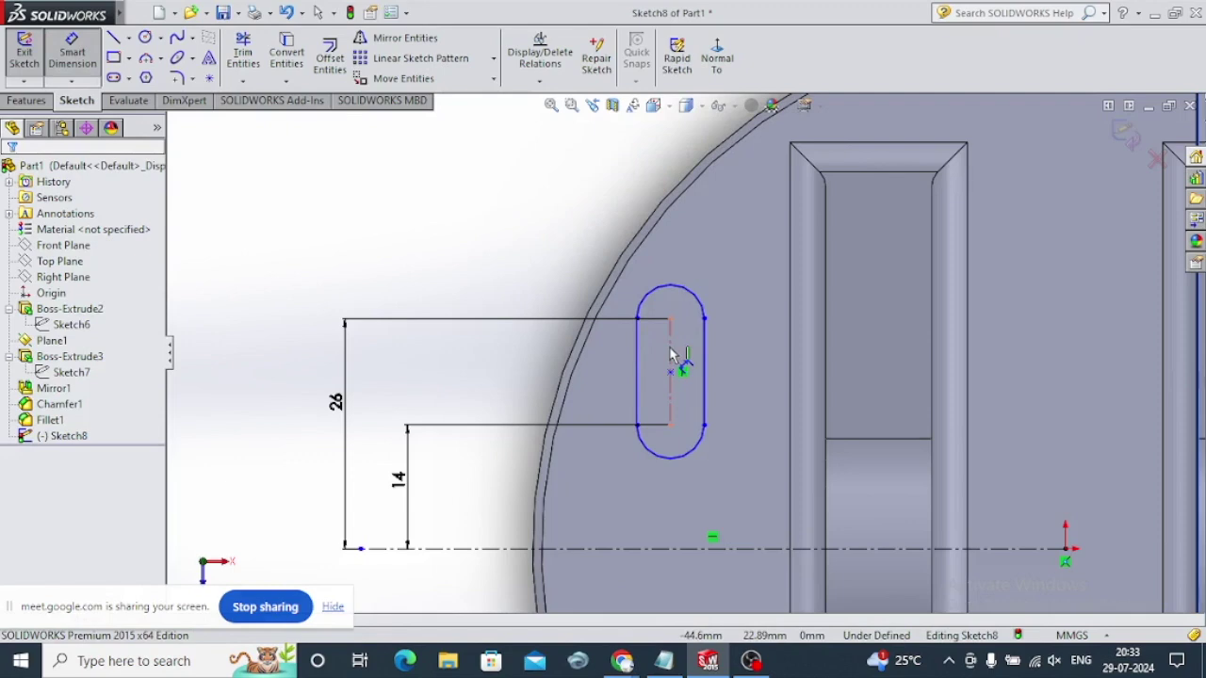
click(669, 353)
scroll(669, 354, up, 2)
scroll(669, 353, up, 2)
click(829, 431)
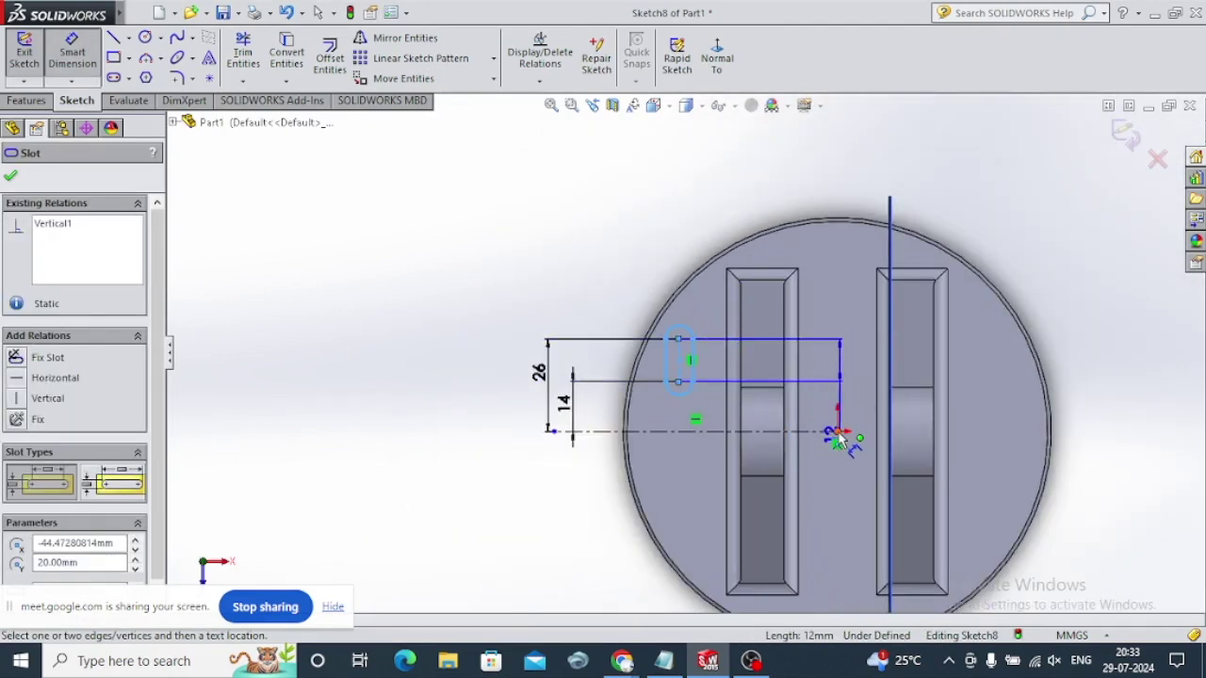
click(836, 434)
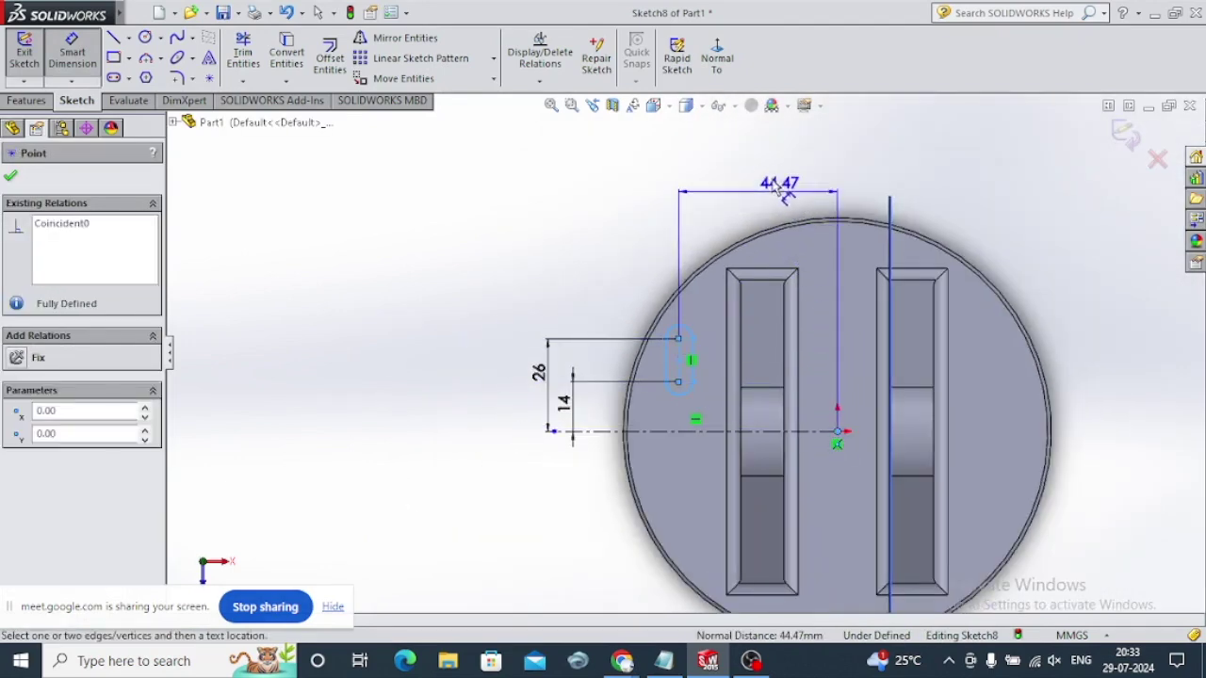
click(774, 182)
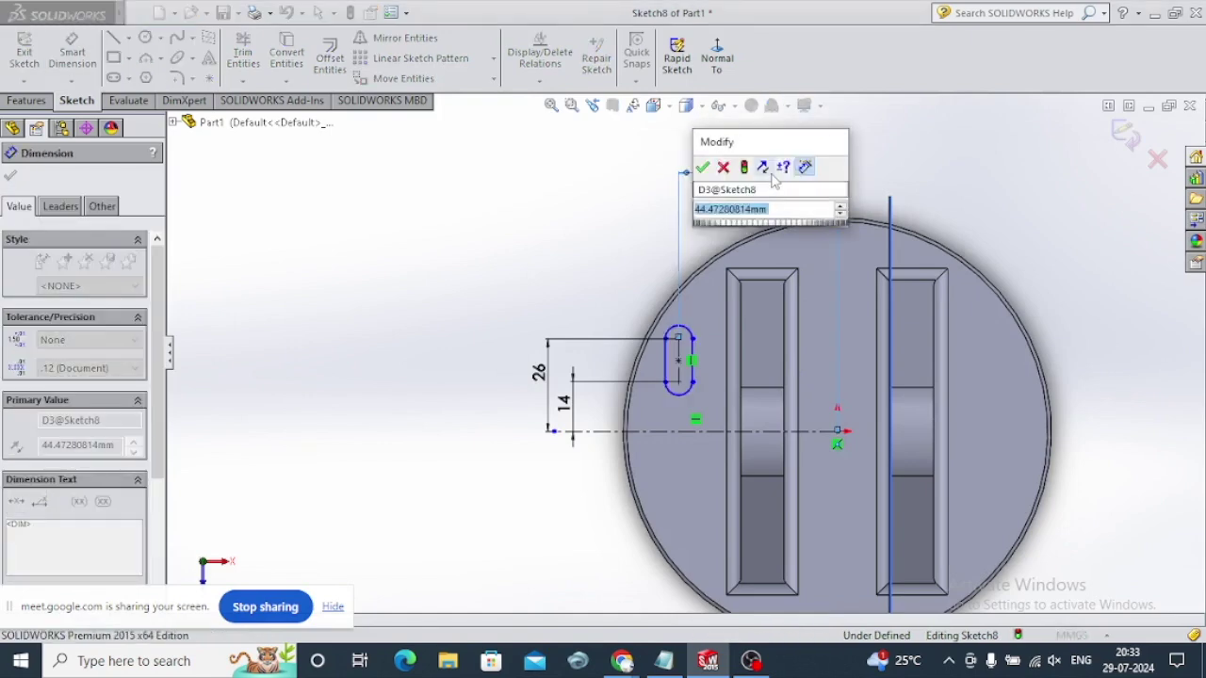
text(42)
key(Return)
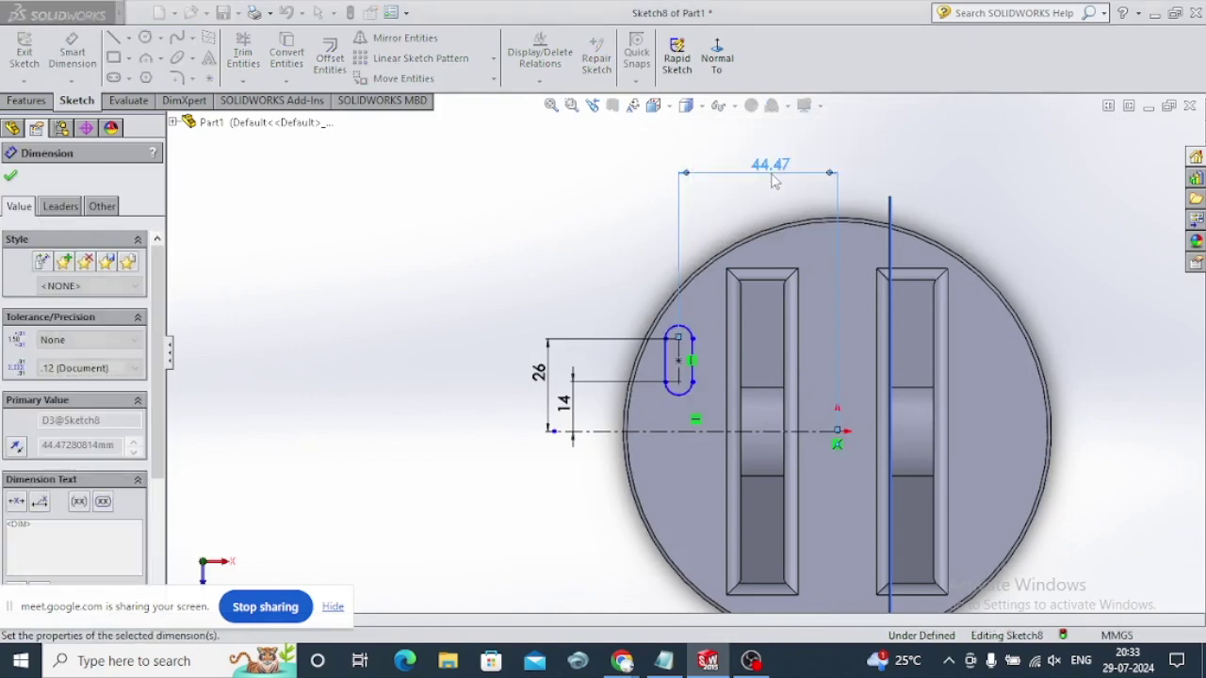
Show the whole disc, finish dimensioning, and select the slot
key(z)
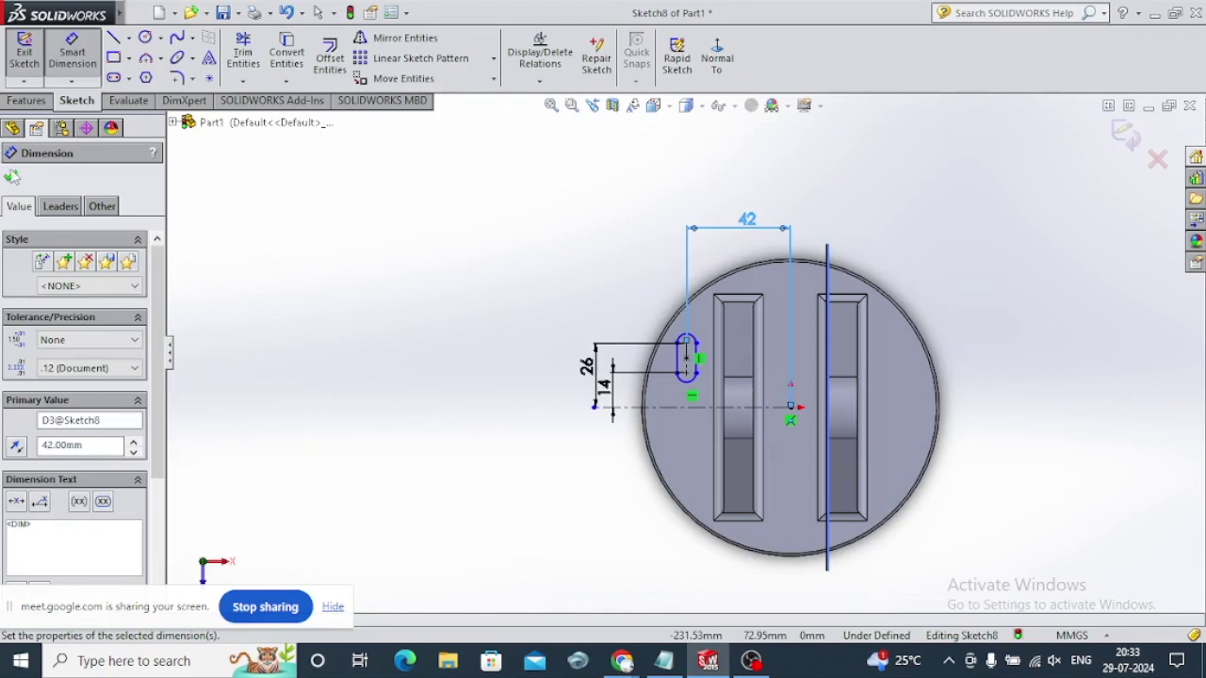
click(11, 174)
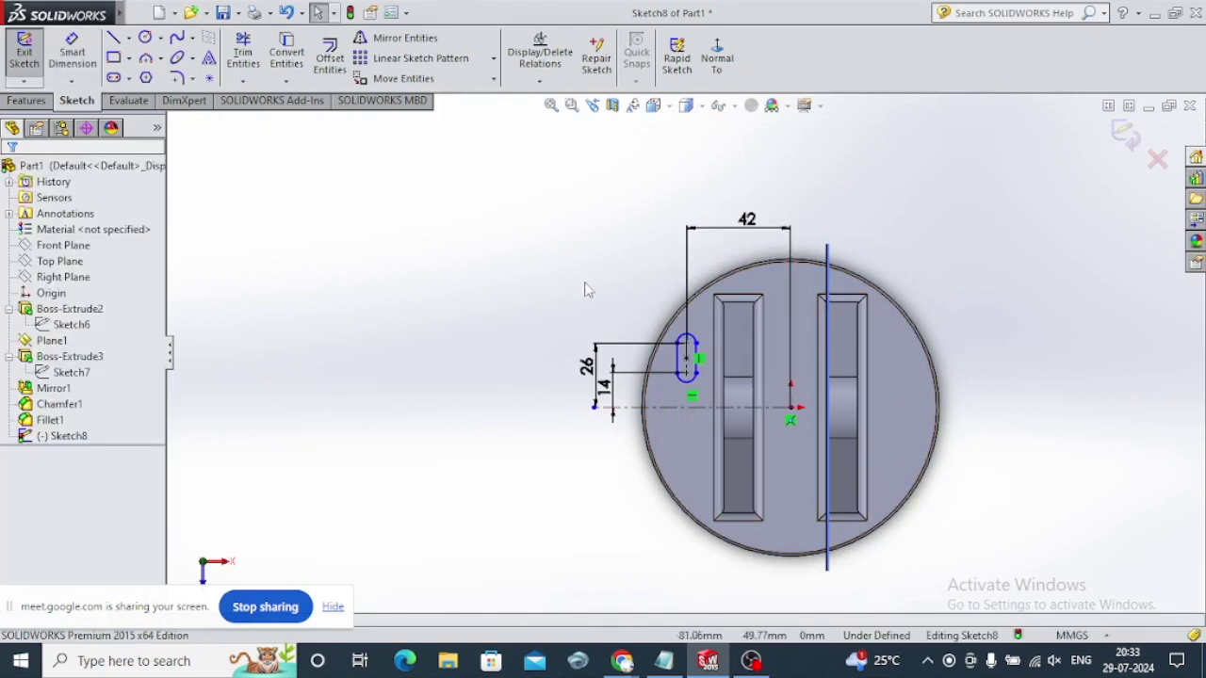
drag(614, 279, 730, 395)
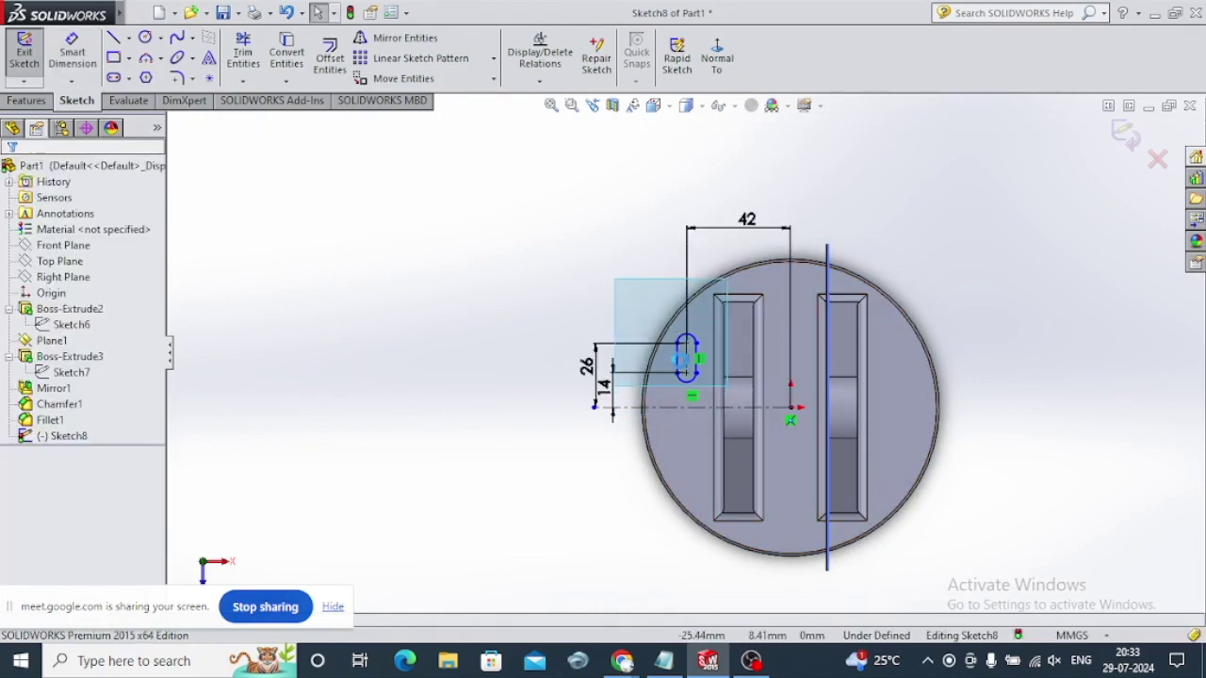
Mirror the slot about the horizontal centreline
click(405, 38)
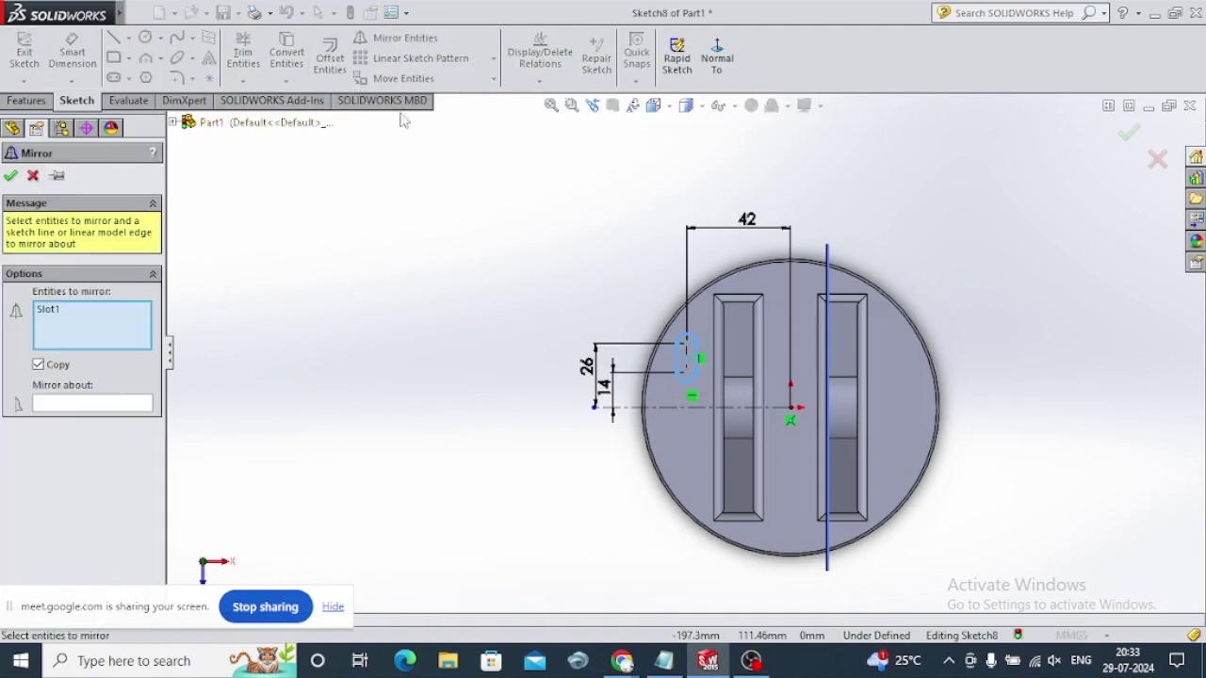
click(104, 405)
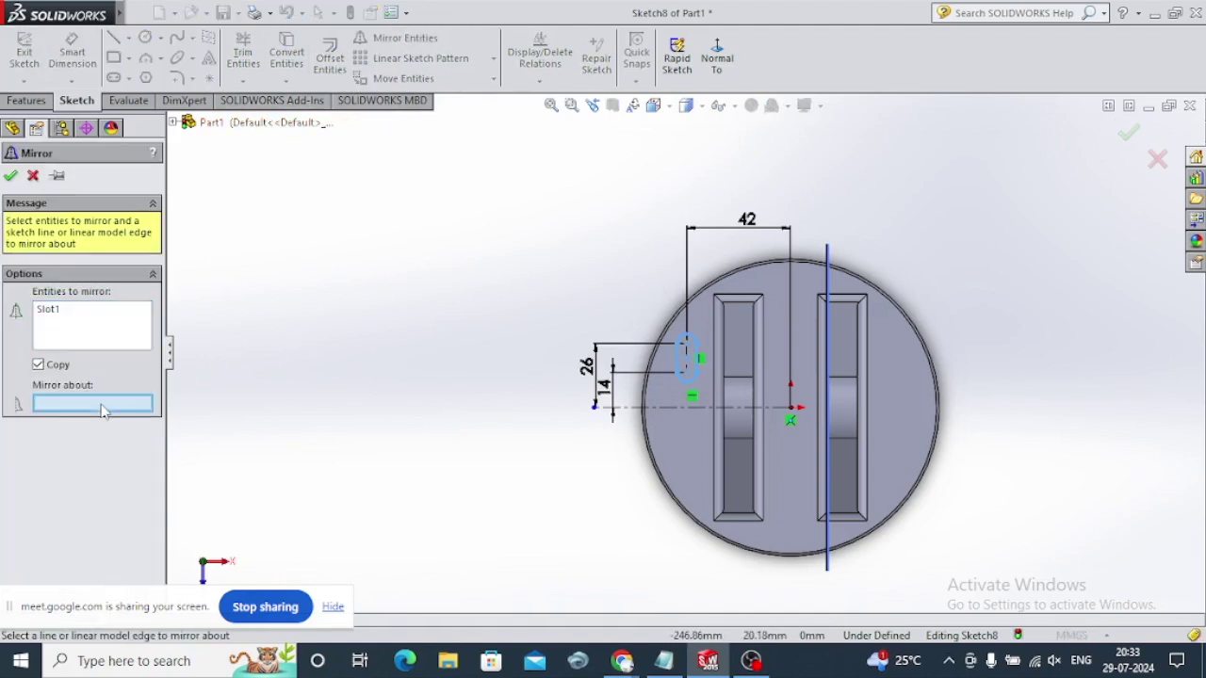
click(671, 408)
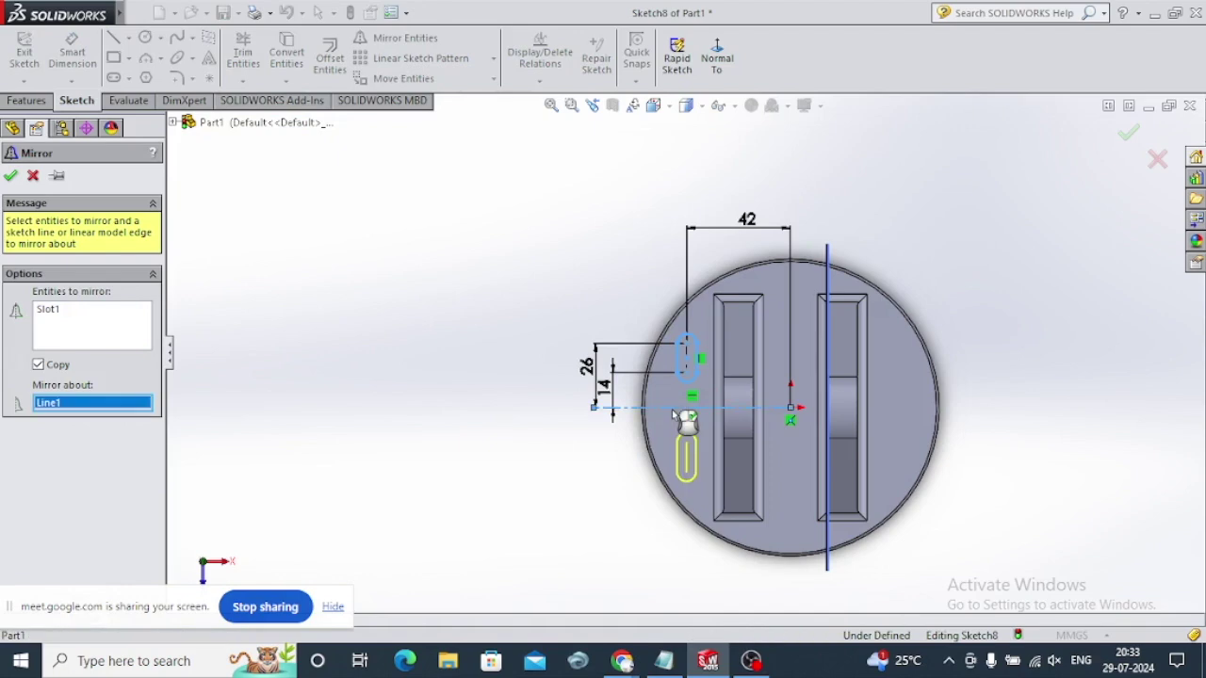
click(11, 176)
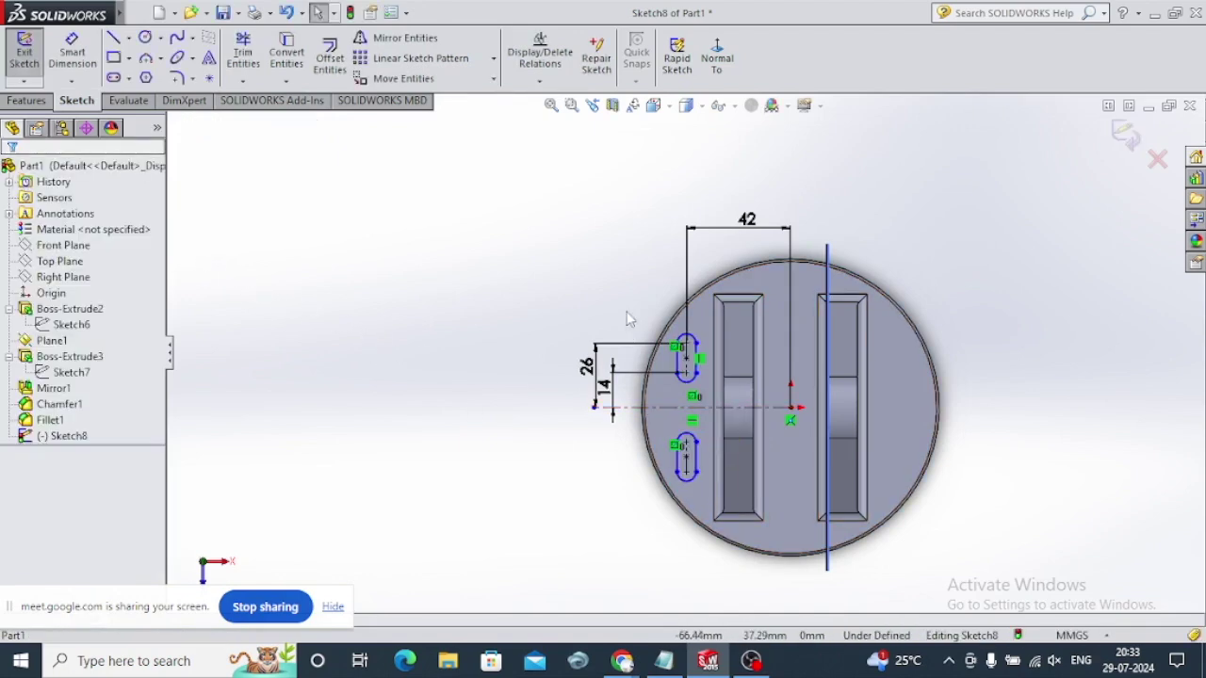
Select both slots and exit the sketch back to the 3D part
drag(616, 255, 721, 530)
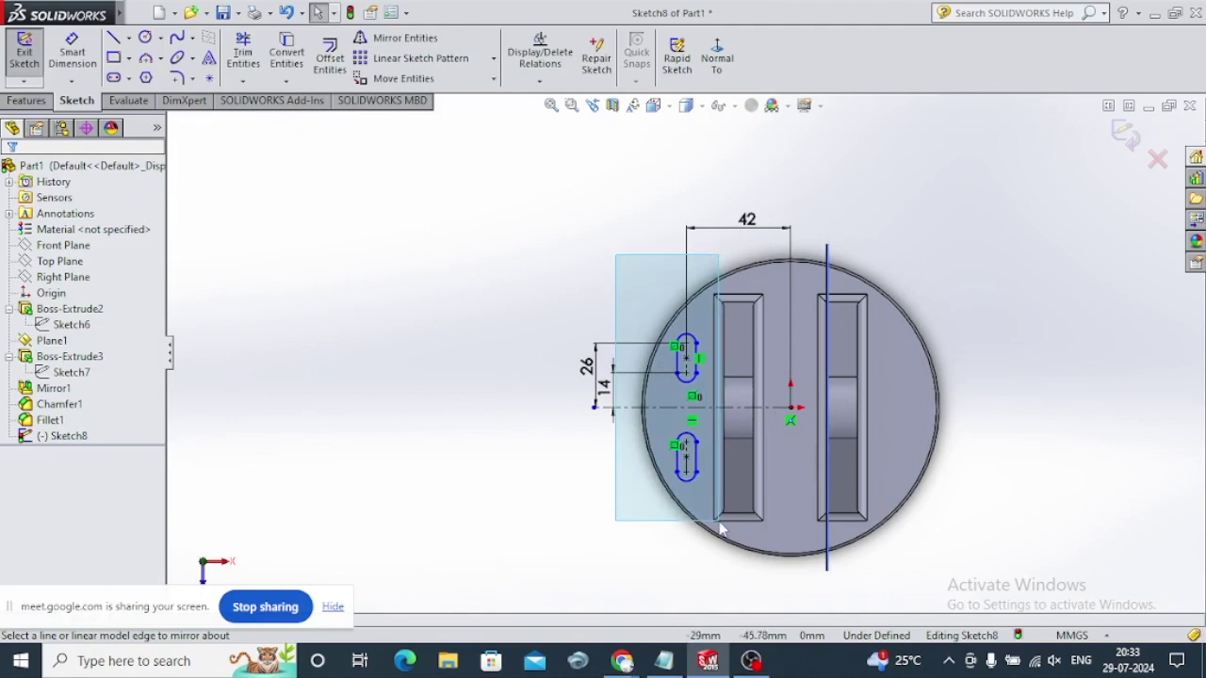
drag(721, 531, 721, 530)
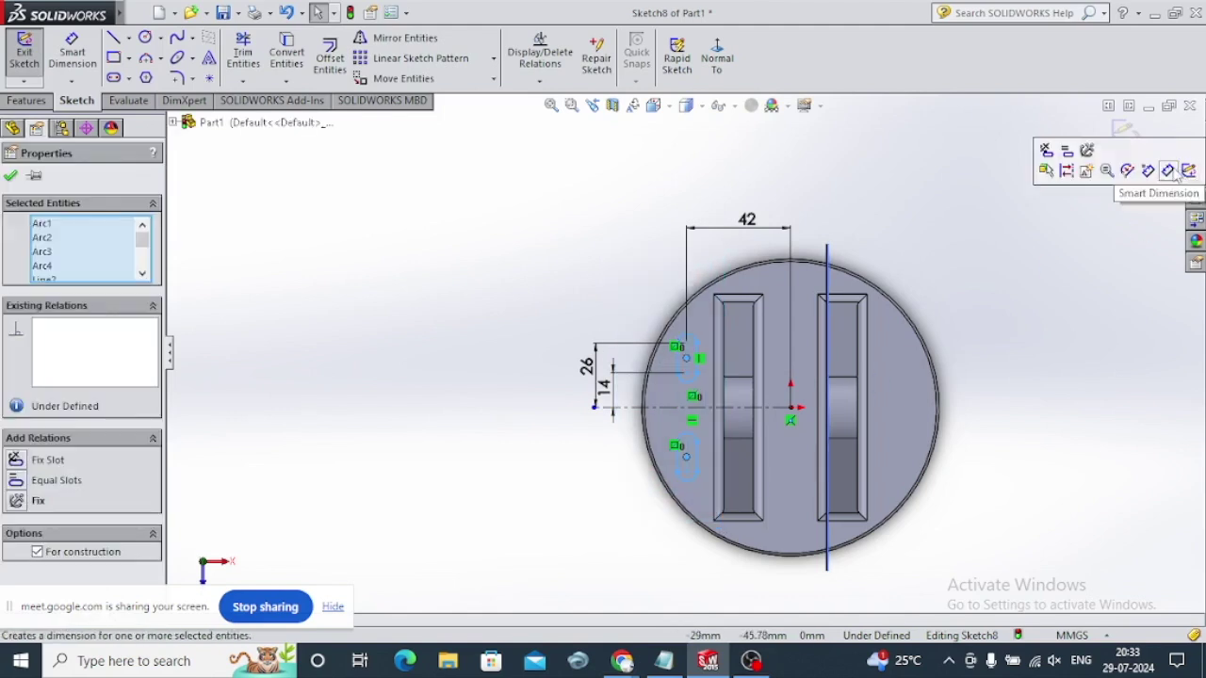
key(Escape)
click(1124, 132)
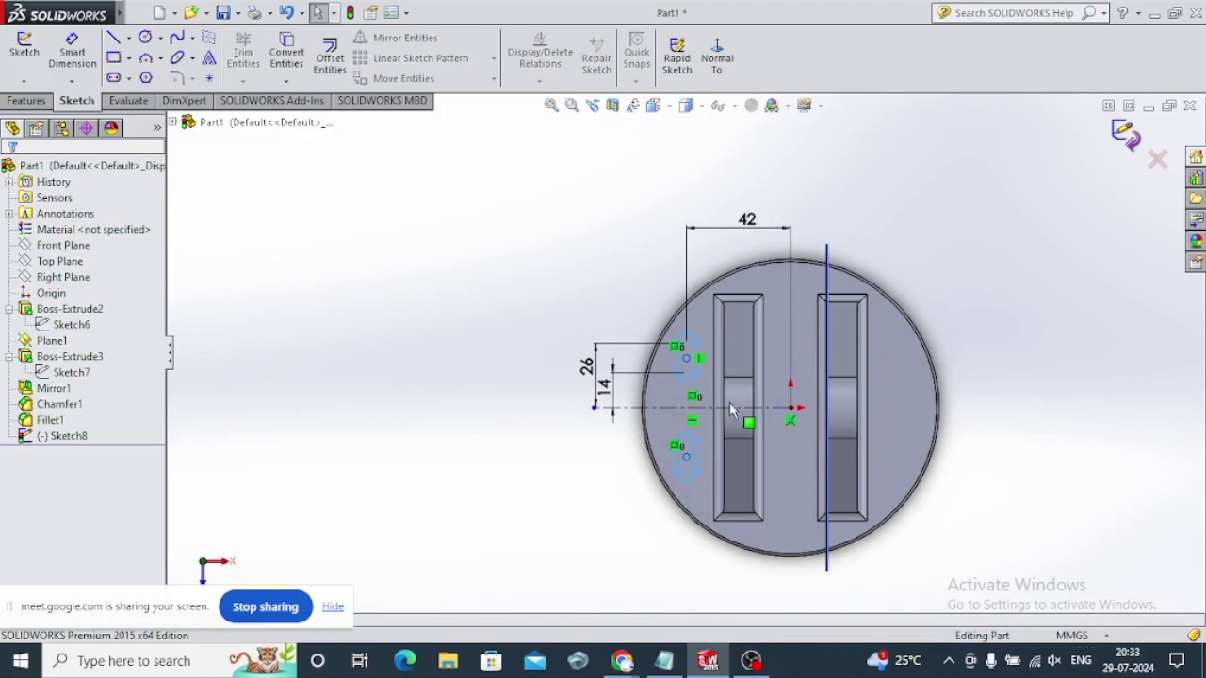
Cut both Sketch8 slots into the disc top as a 12 mm blind Cut-Extrude2
click(27, 100)
click(259, 59)
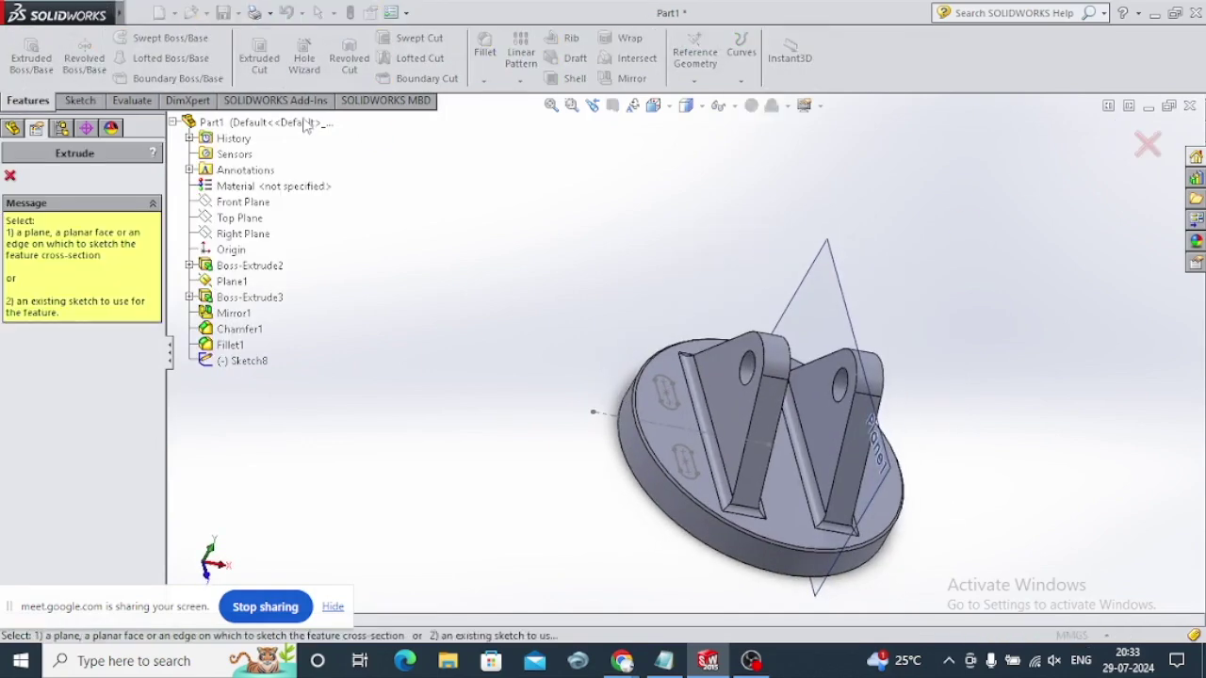
click(663, 405)
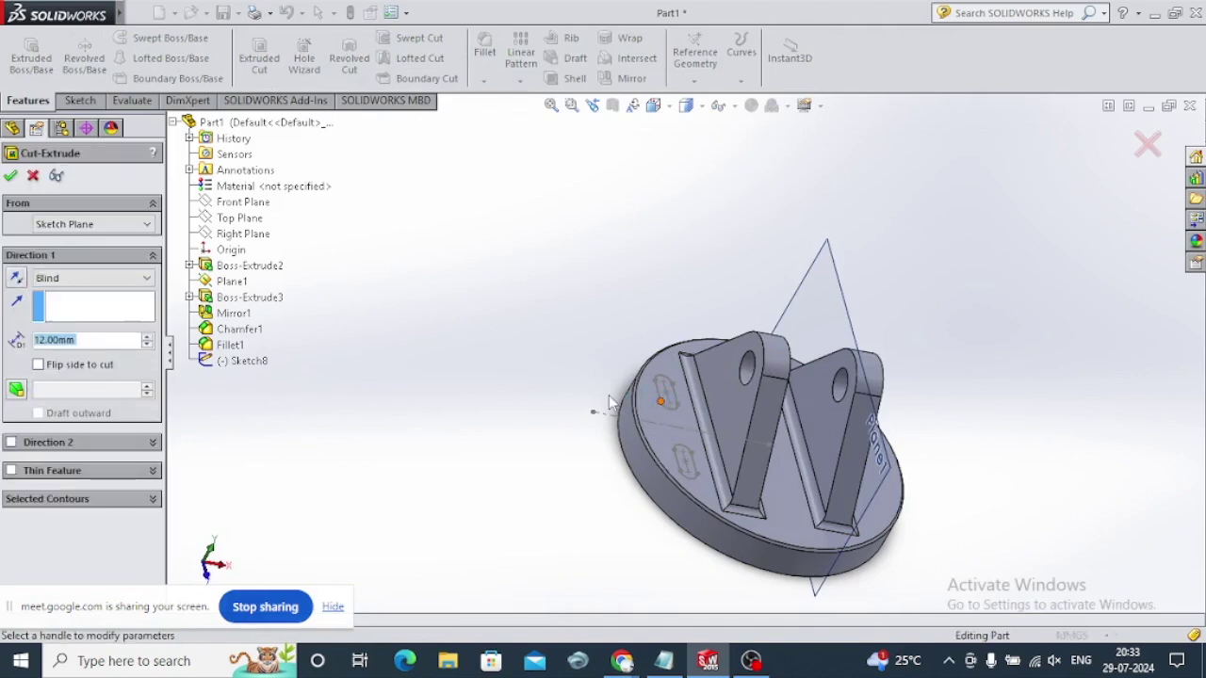
click(11, 178)
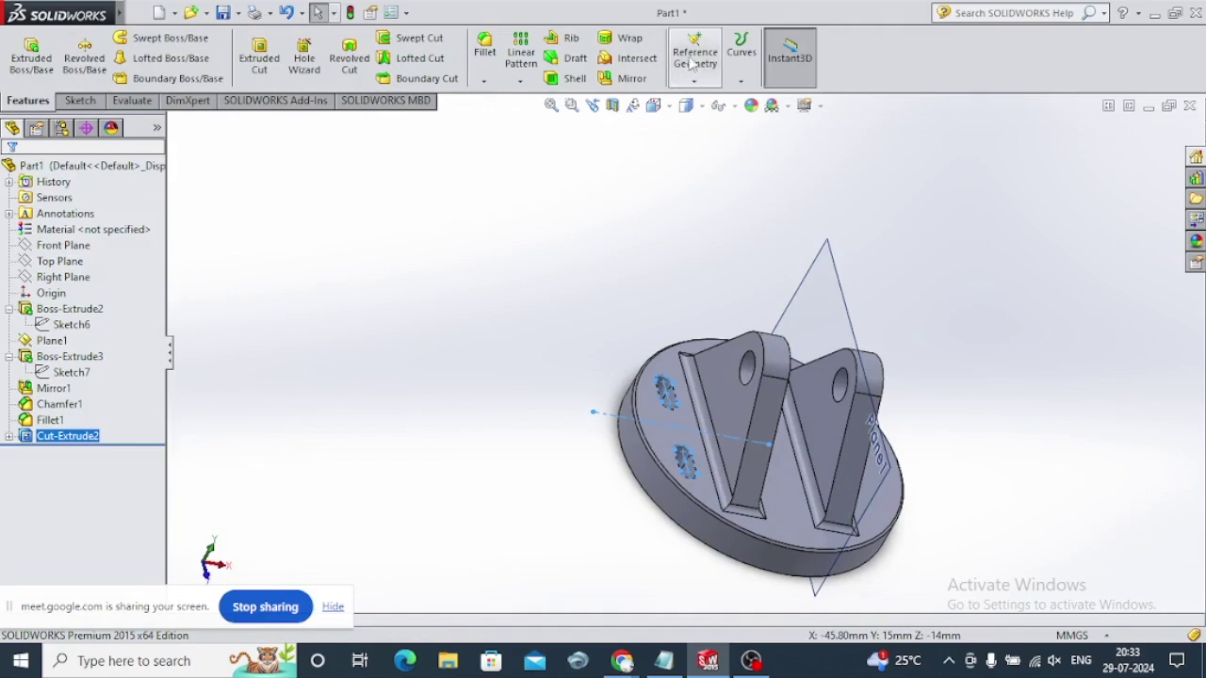
click(573, 78)
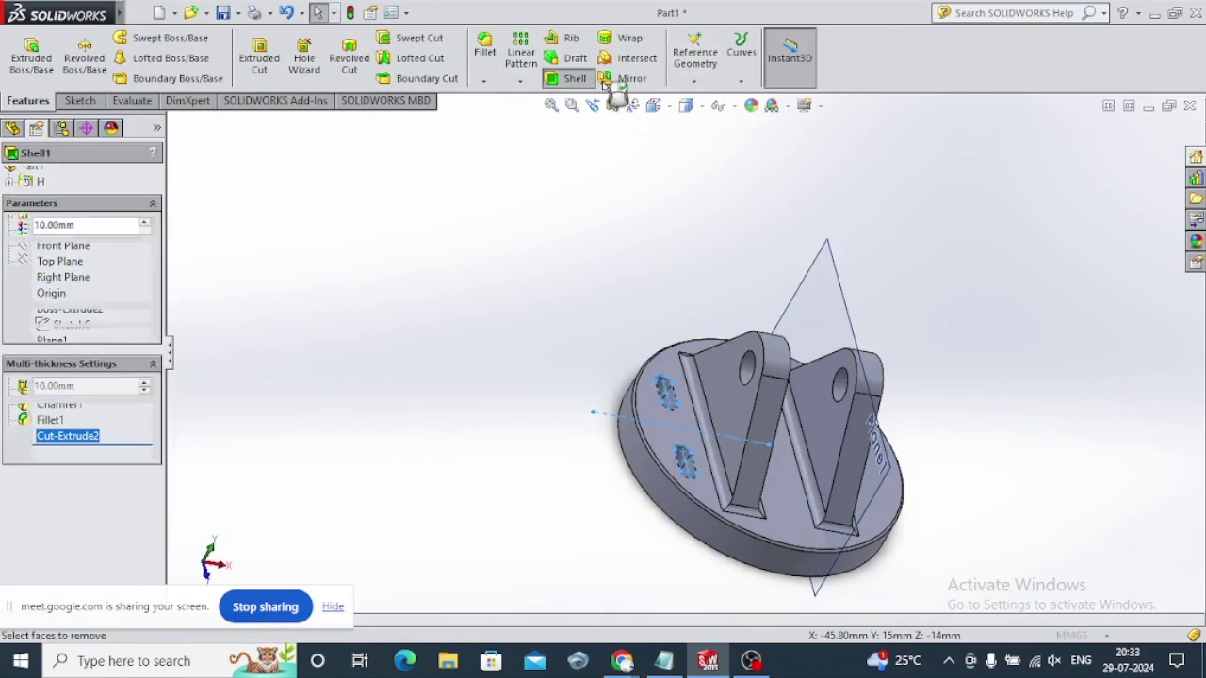
Cancel Shell and mirror Cut-Extrude2 across the Right Plane to make four slots
click(32, 175)
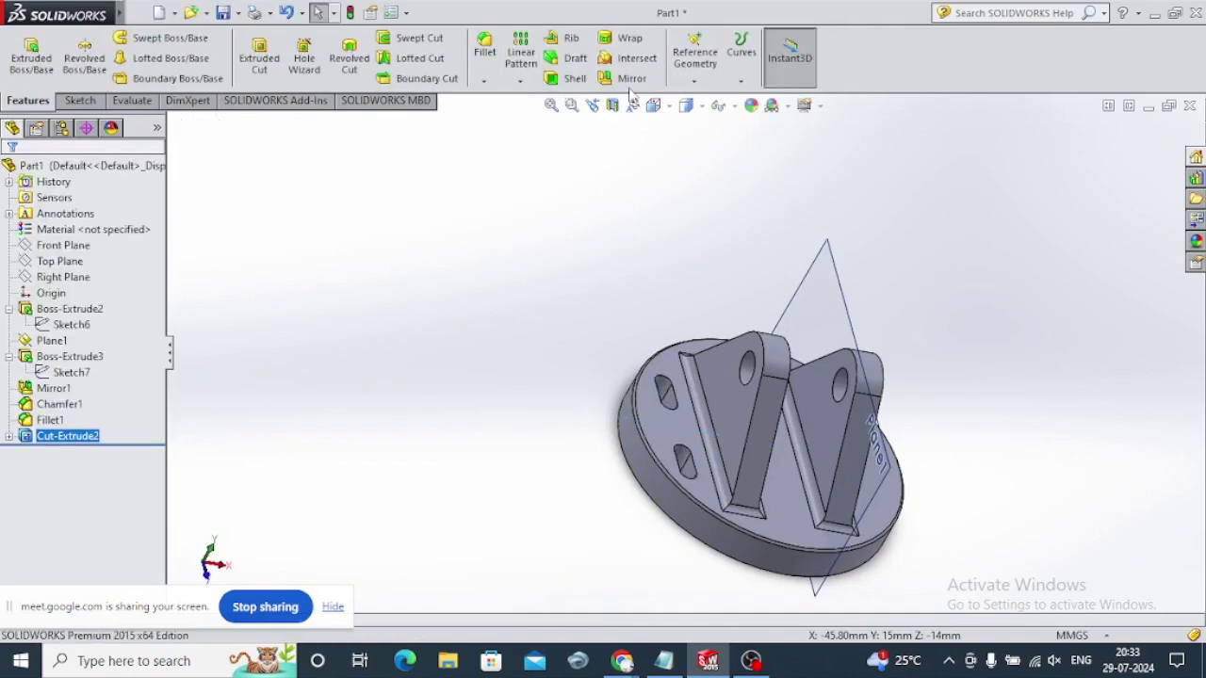
click(632, 80)
click(826, 258)
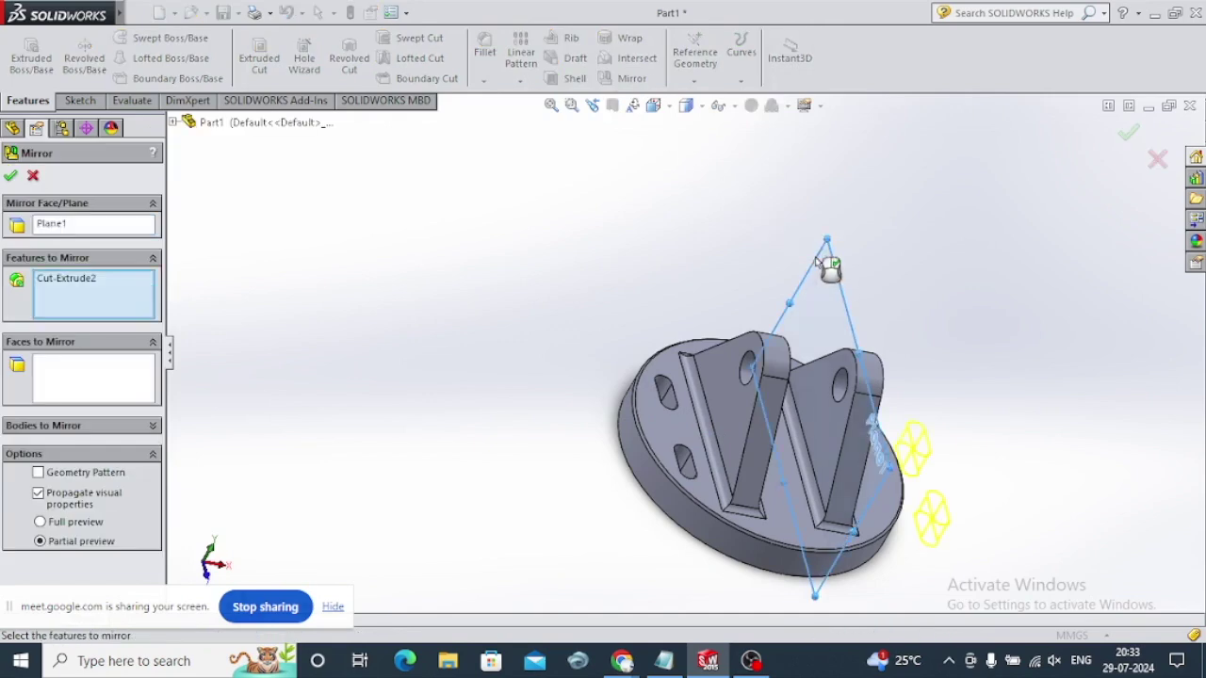
middle_drag(715, 509, 741, 535)
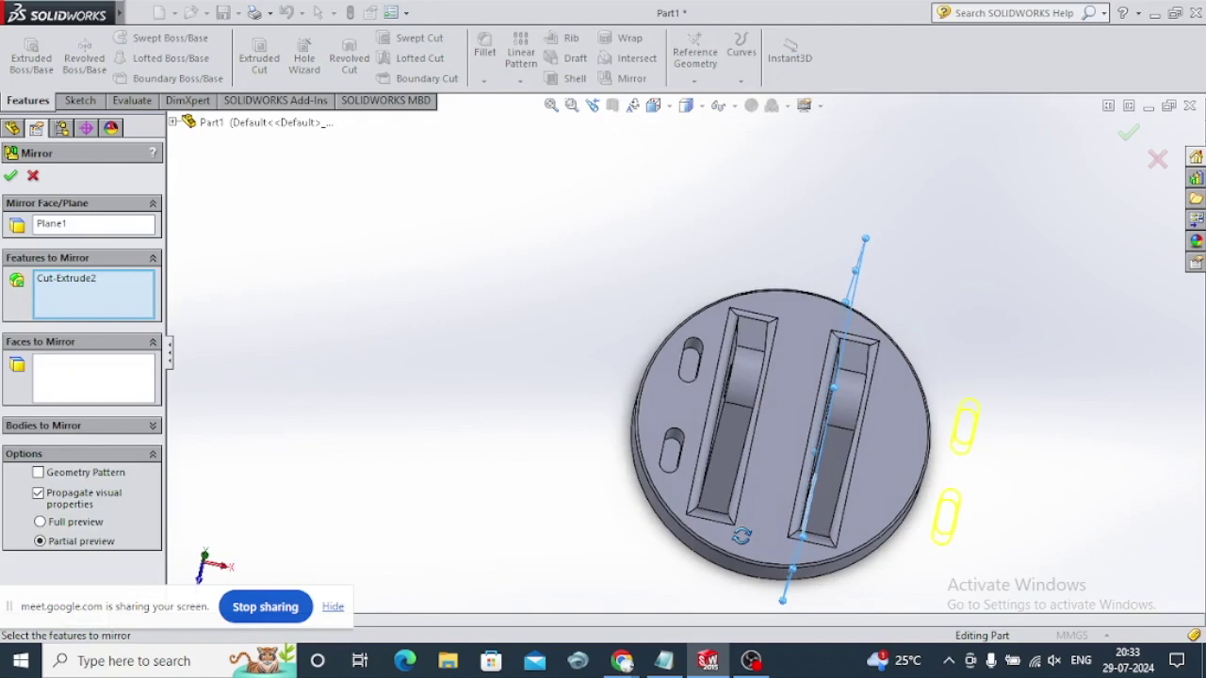
click(48, 282)
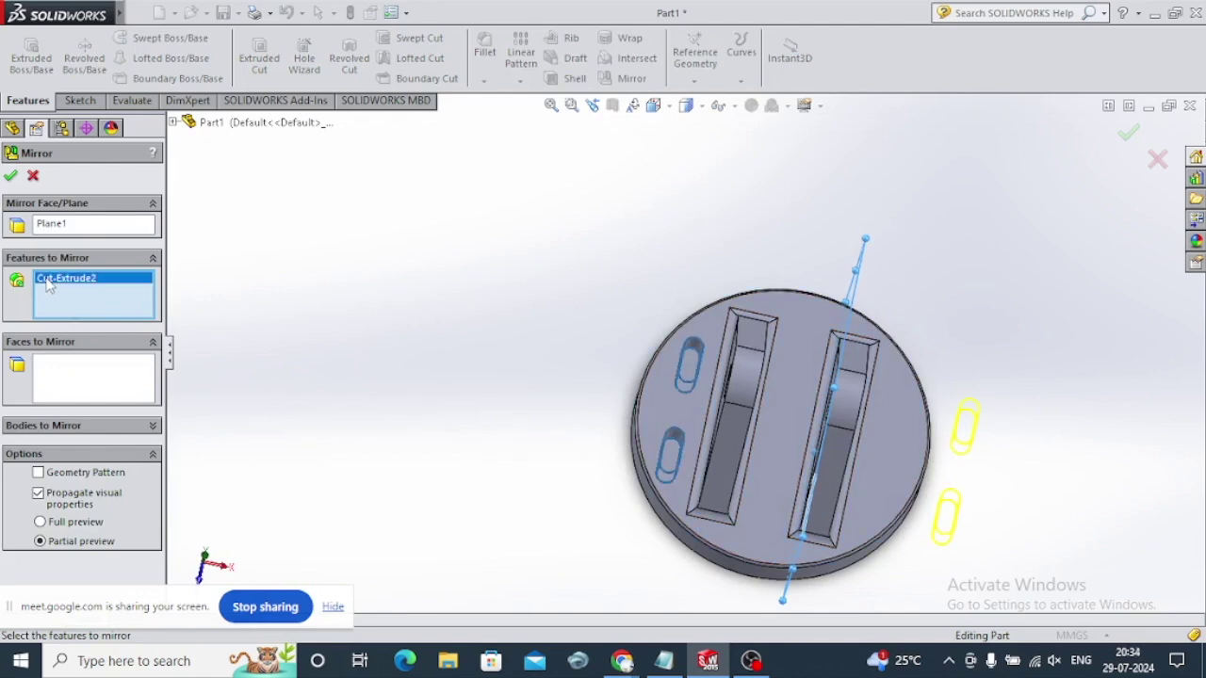
click(68, 226)
click(174, 123)
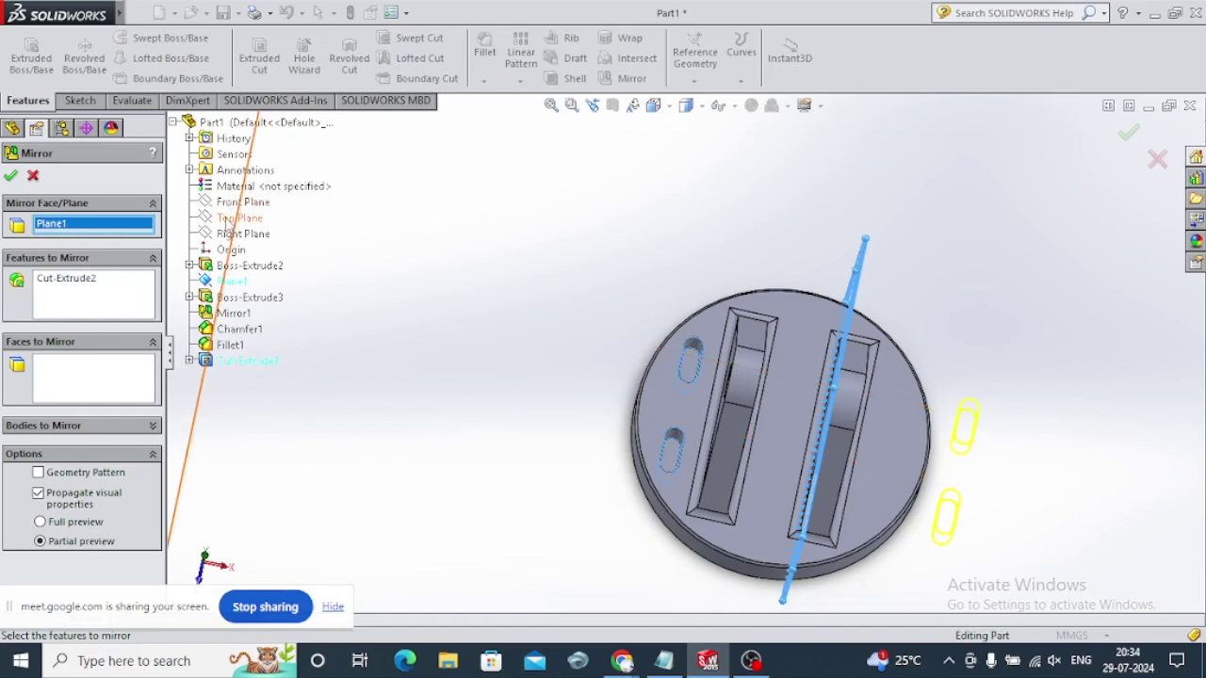
click(235, 234)
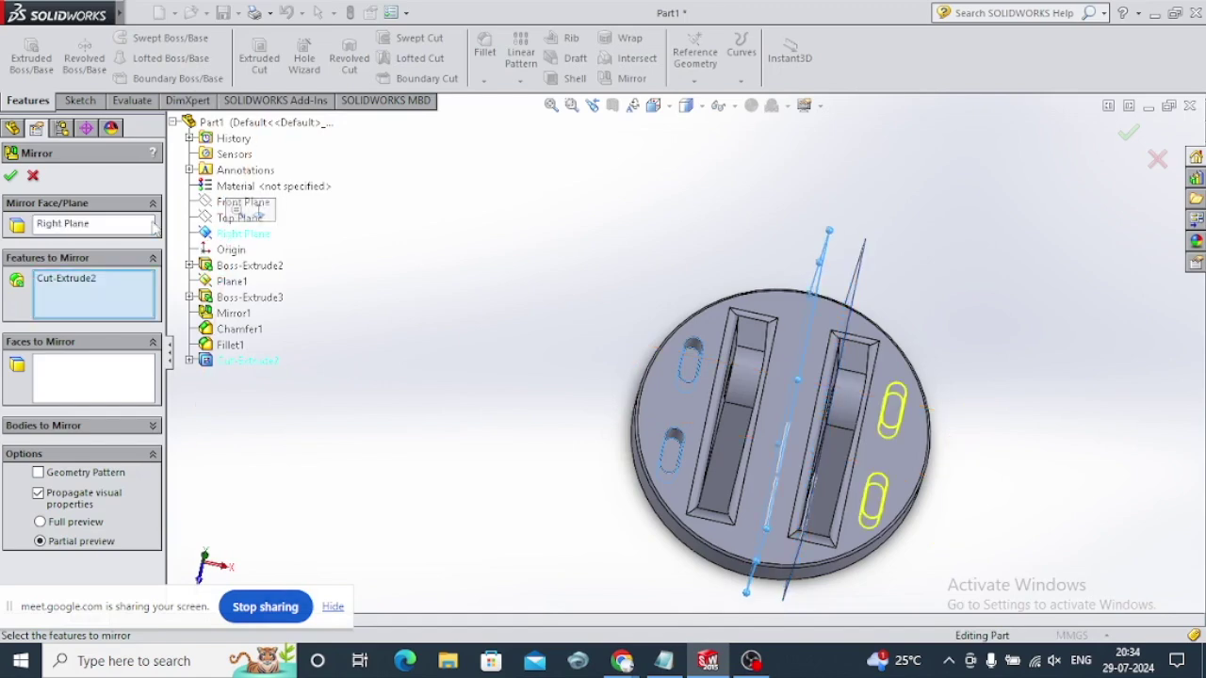
key(Return)
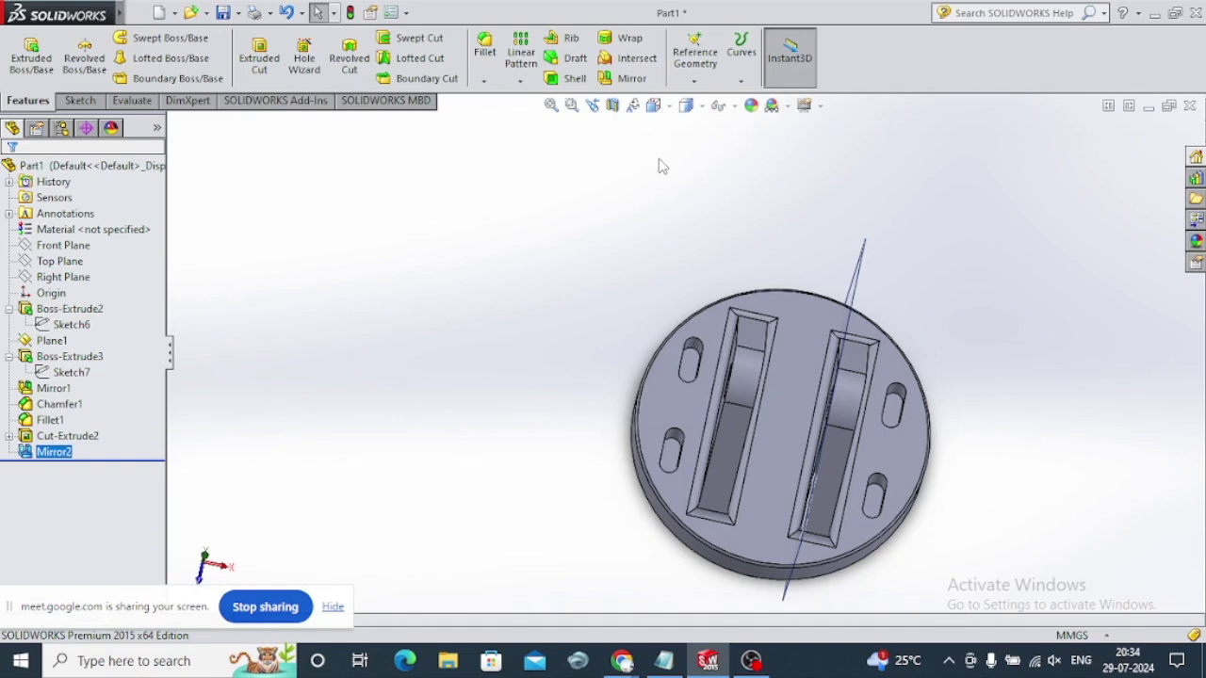
Change Cut-Extrude2's end condition from Blind to Through All so the four slots pierce the disc
mouse_move(781, 390)
middle_down()
mouse_move(926, 404)
mouse_move(824, 369)
mouse_move(773, 387)
middle_up()
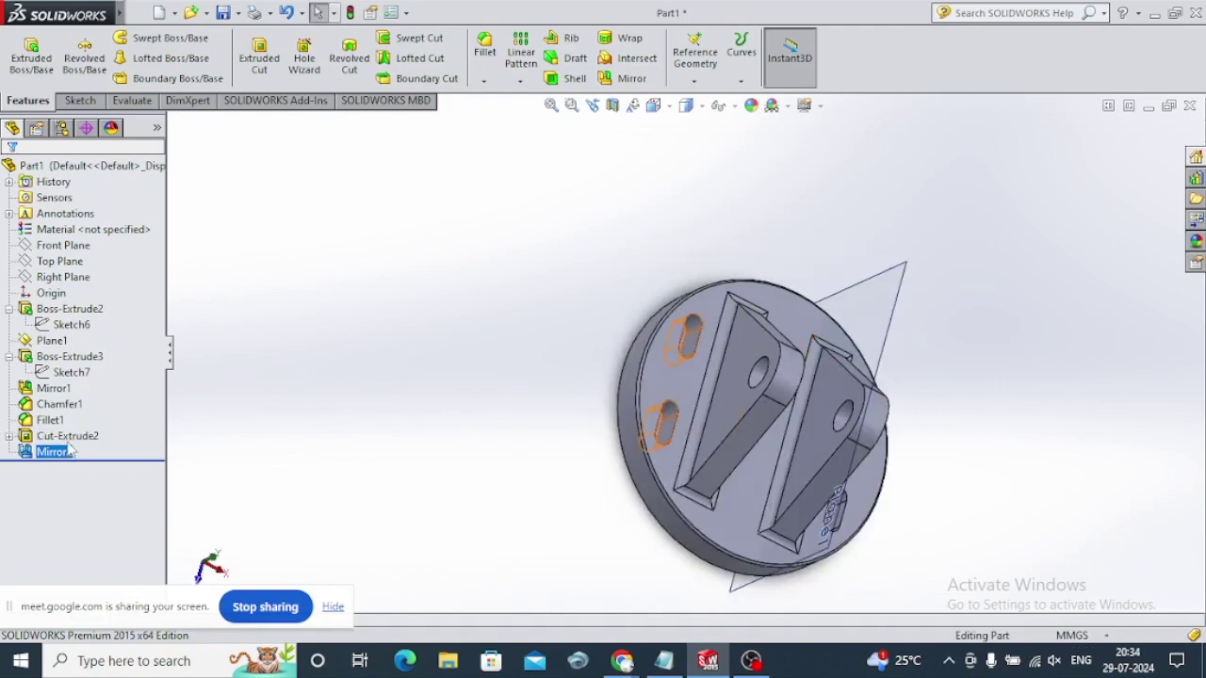
click(66, 435)
click(80, 394)
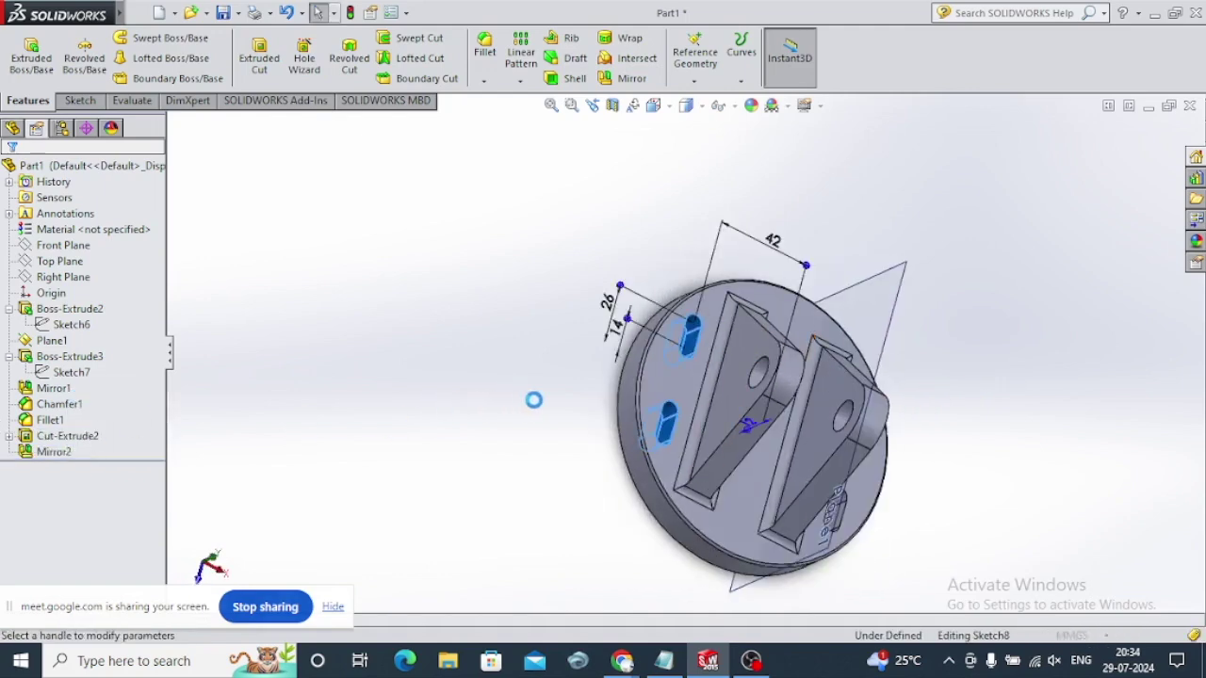
middle_drag(533, 401, 663, 387)
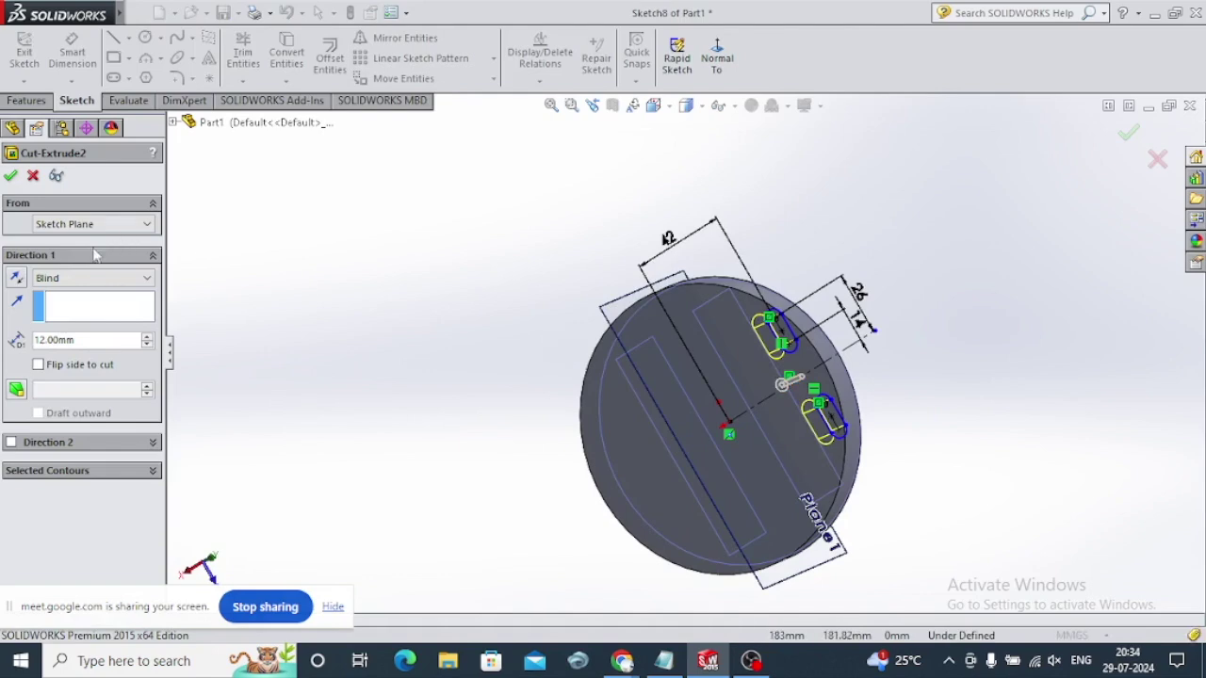
click(78, 280)
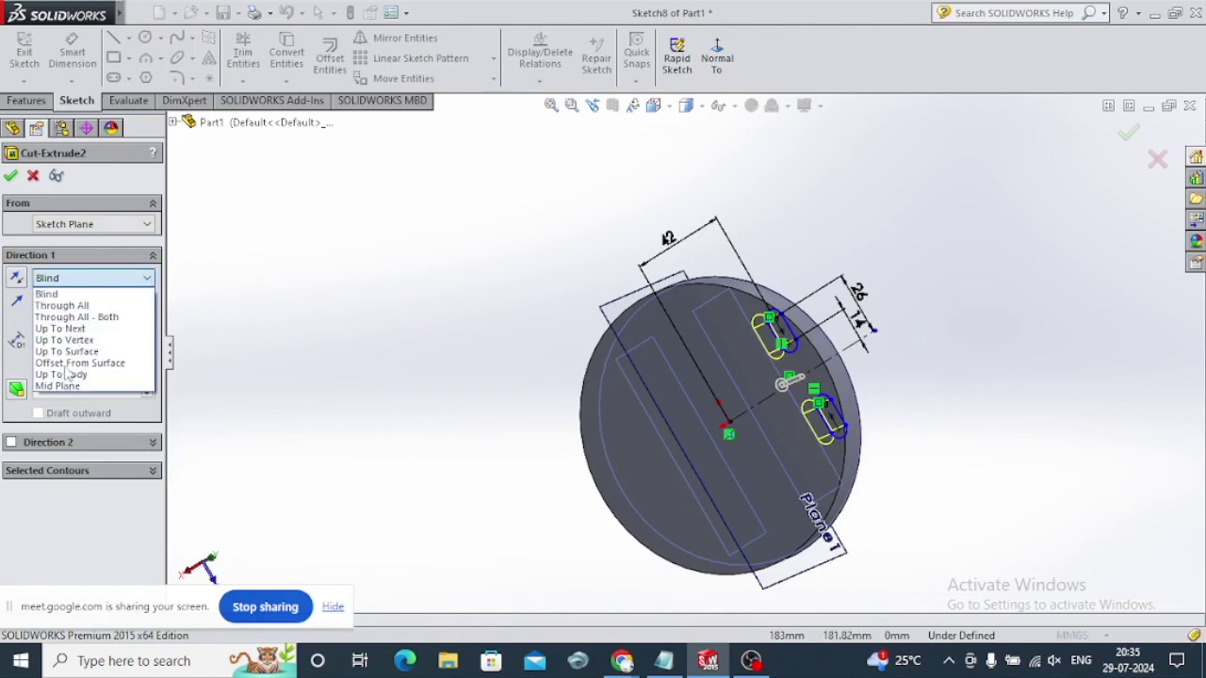
click(63, 306)
click(10, 176)
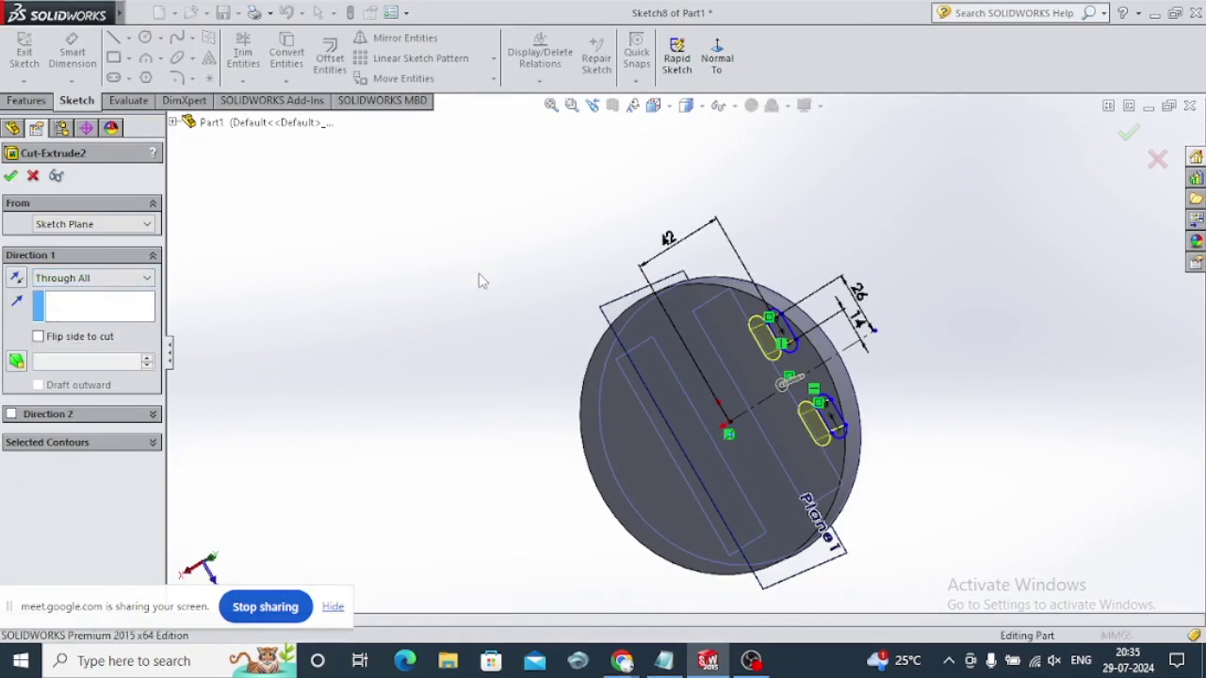
mouse_move(478, 272)
middle_down()
mouse_move(522, 404)
mouse_move(474, 484)
mouse_move(470, 434)
mouse_move(481, 451)
middle_up()
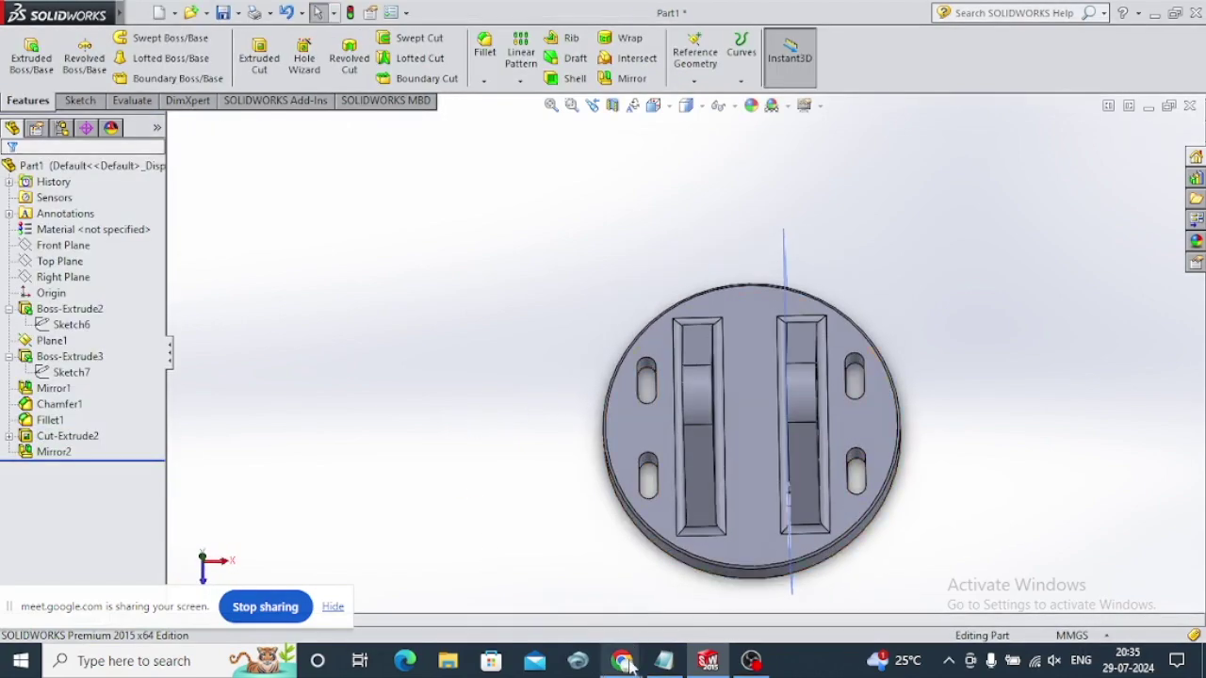
Check the reference drawing PDF in Chrome, then return to a tilted view of the bracket
key(alt+Tab)
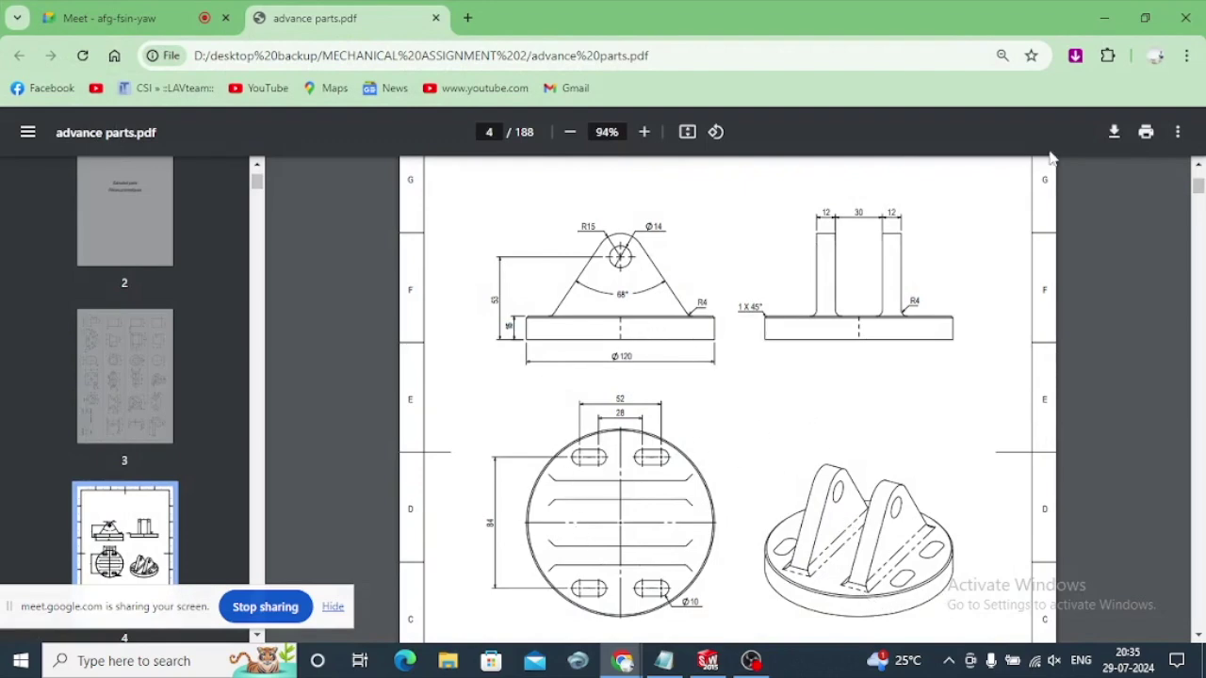
click(1104, 18)
middle_drag(688, 282, 689, 232)
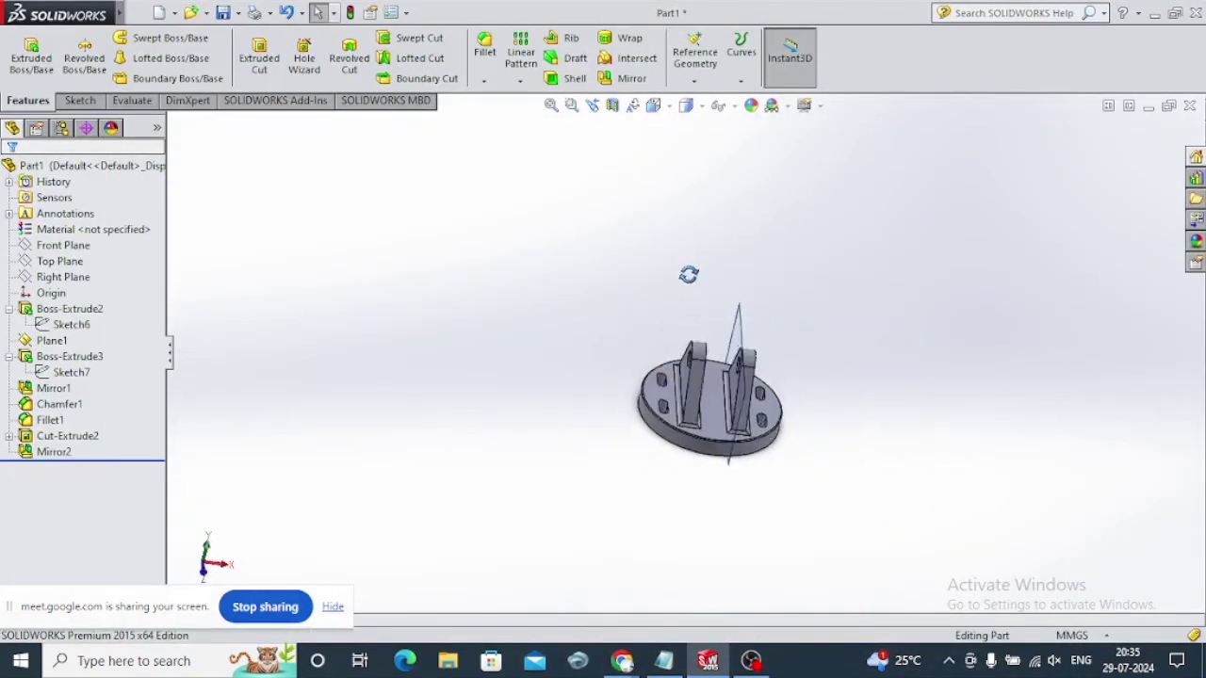
Hide Plane1 and orbit and zoom in to inspect the bracket
click(47, 341)
click(229, 356)
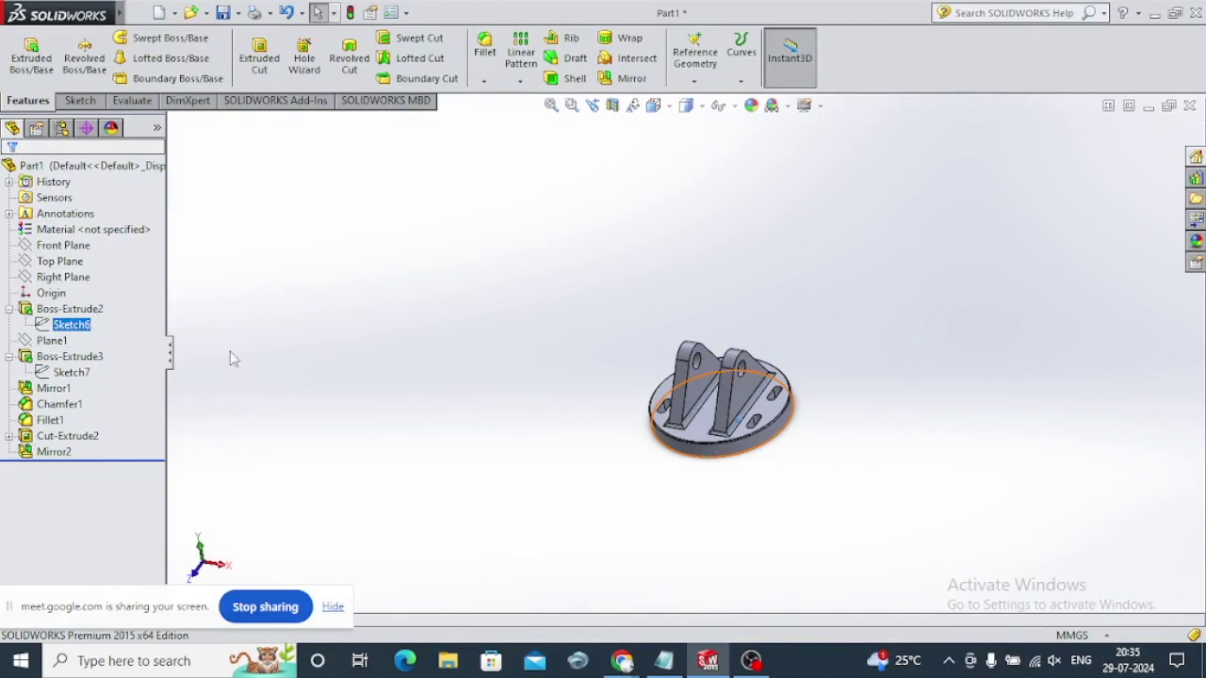
middle_drag(584, 361, 617, 363)
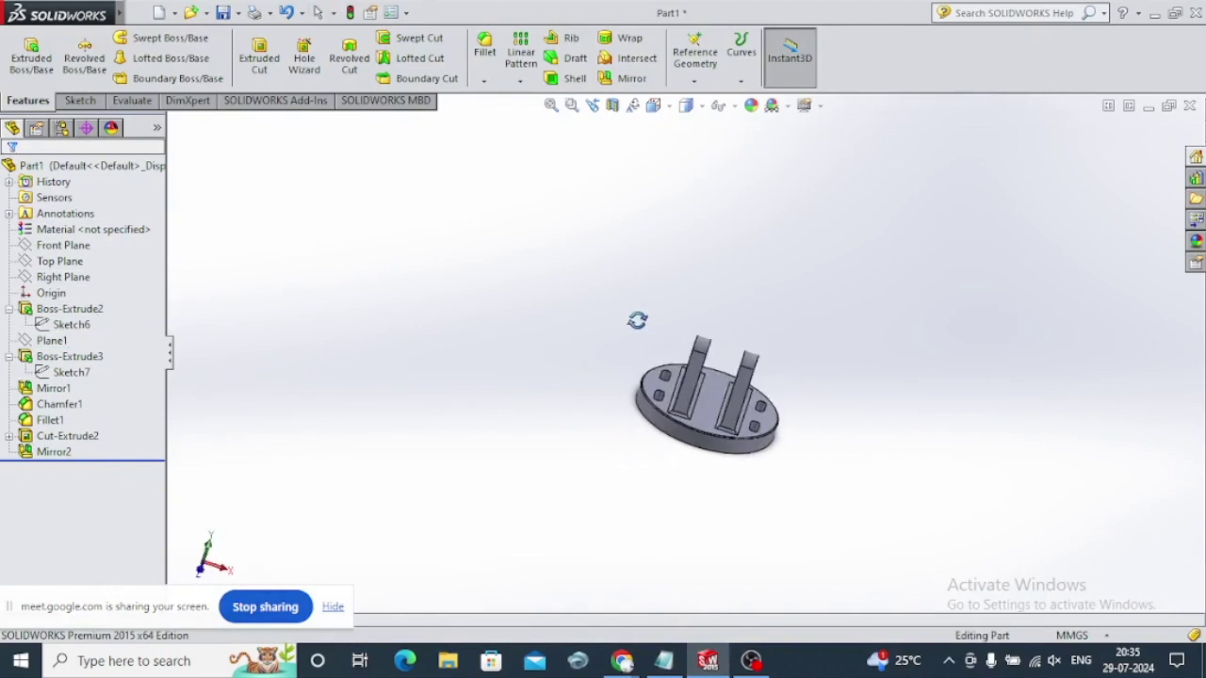
scroll(617, 362, down, 2)
mouse_move(617, 363)
middle_down()
mouse_move(700, 546)
mouse_move(700, 257)
middle_up()
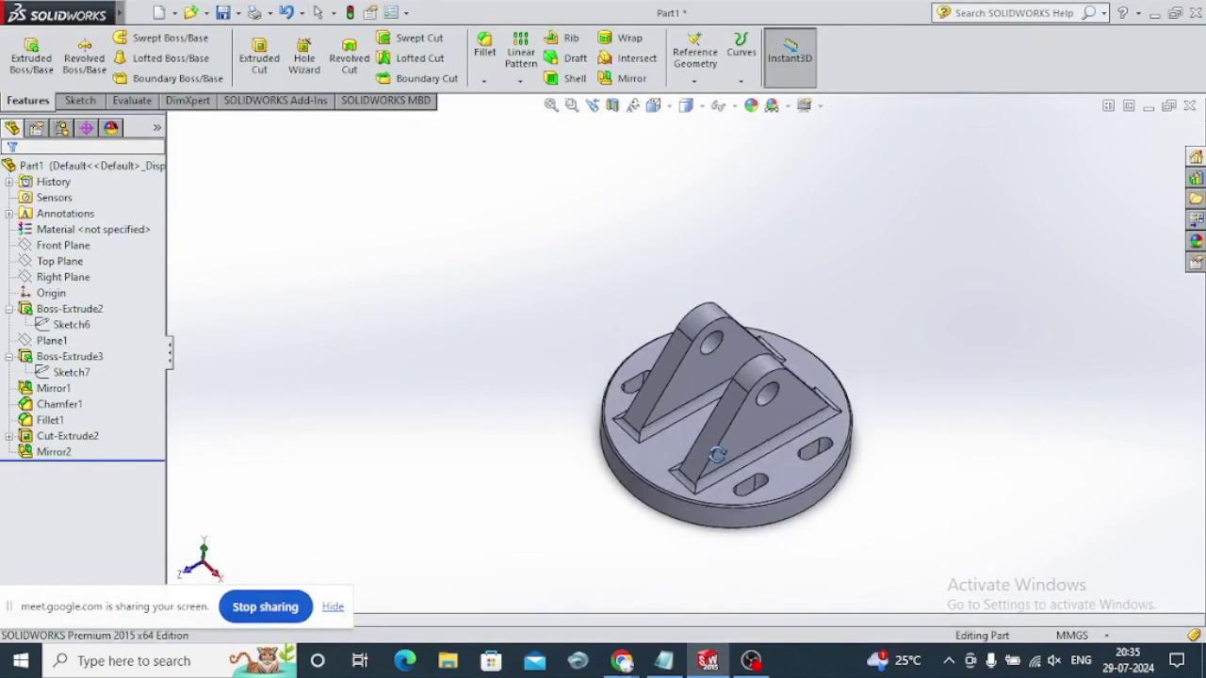
Switch the display style to Shaded, then back to Shaded With Edges, leaving the scene unchanged
click(687, 106)
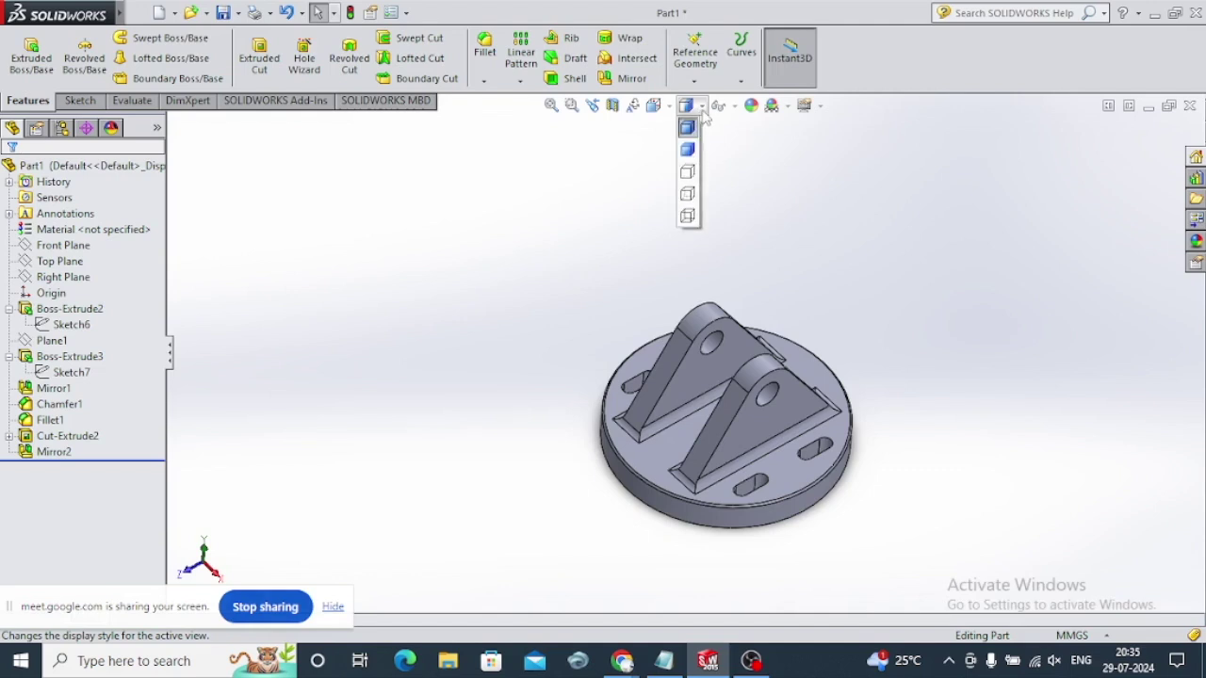
click(688, 151)
mouse_move(732, 492)
middle_down()
mouse_move(714, 430)
mouse_move(648, 419)
mouse_move(714, 431)
middle_up()
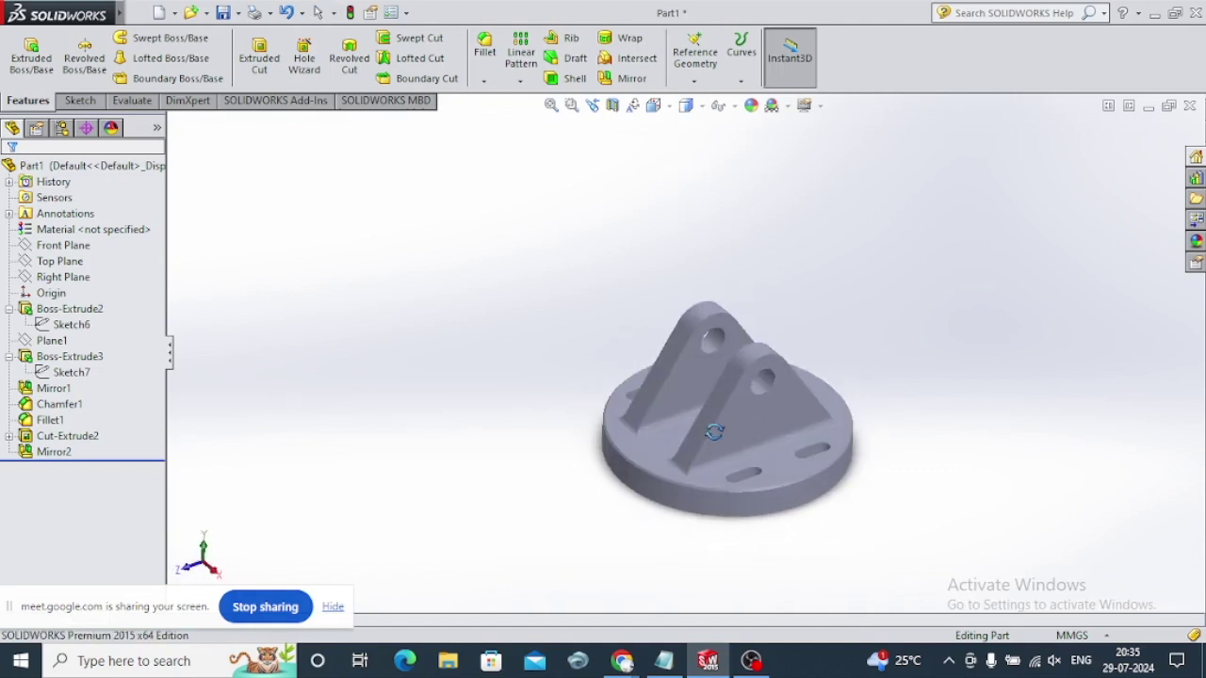
click(701, 107)
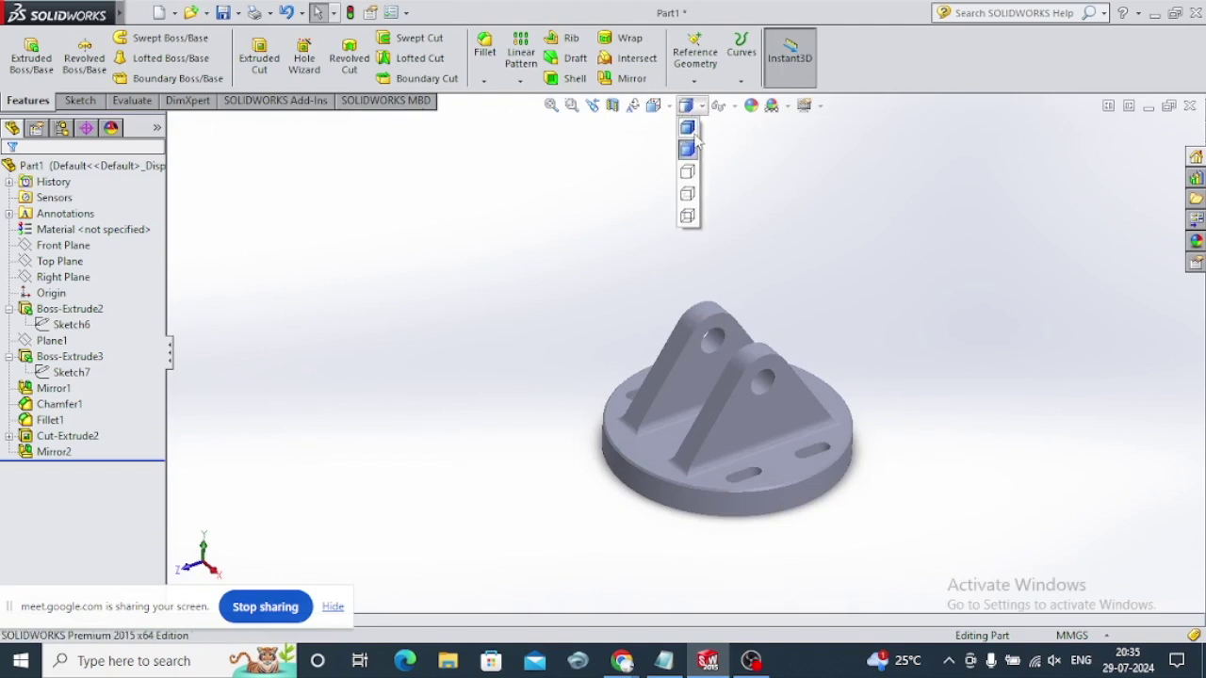
click(694, 134)
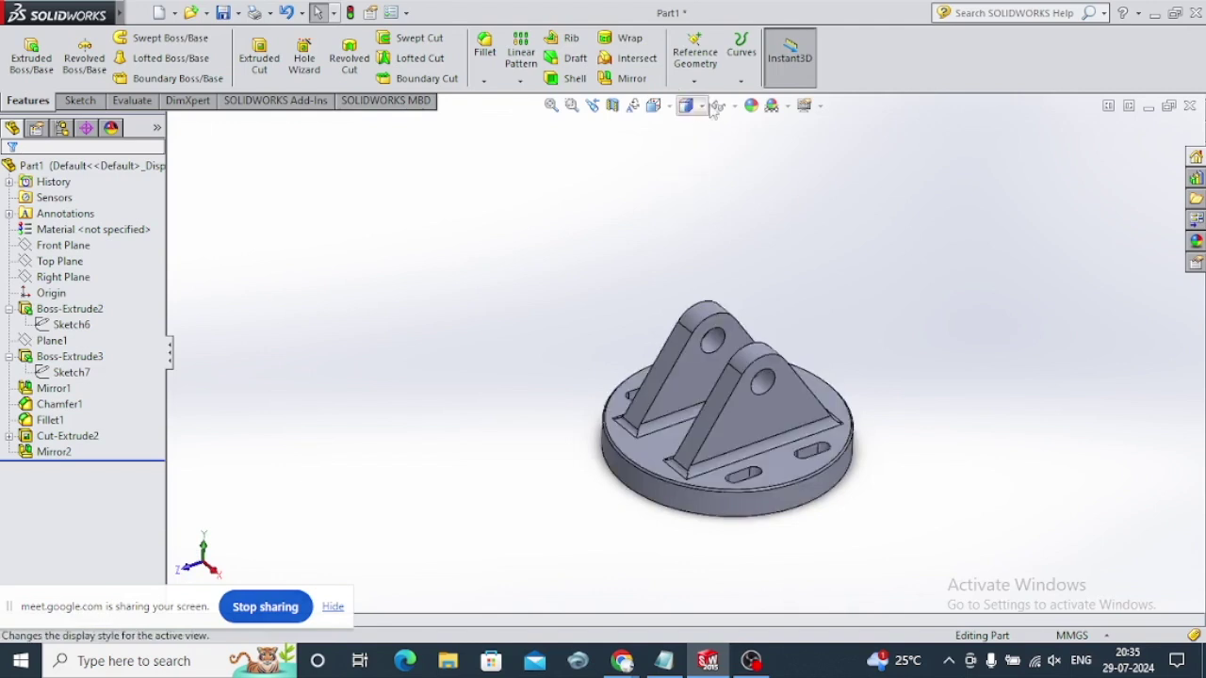
click(788, 105)
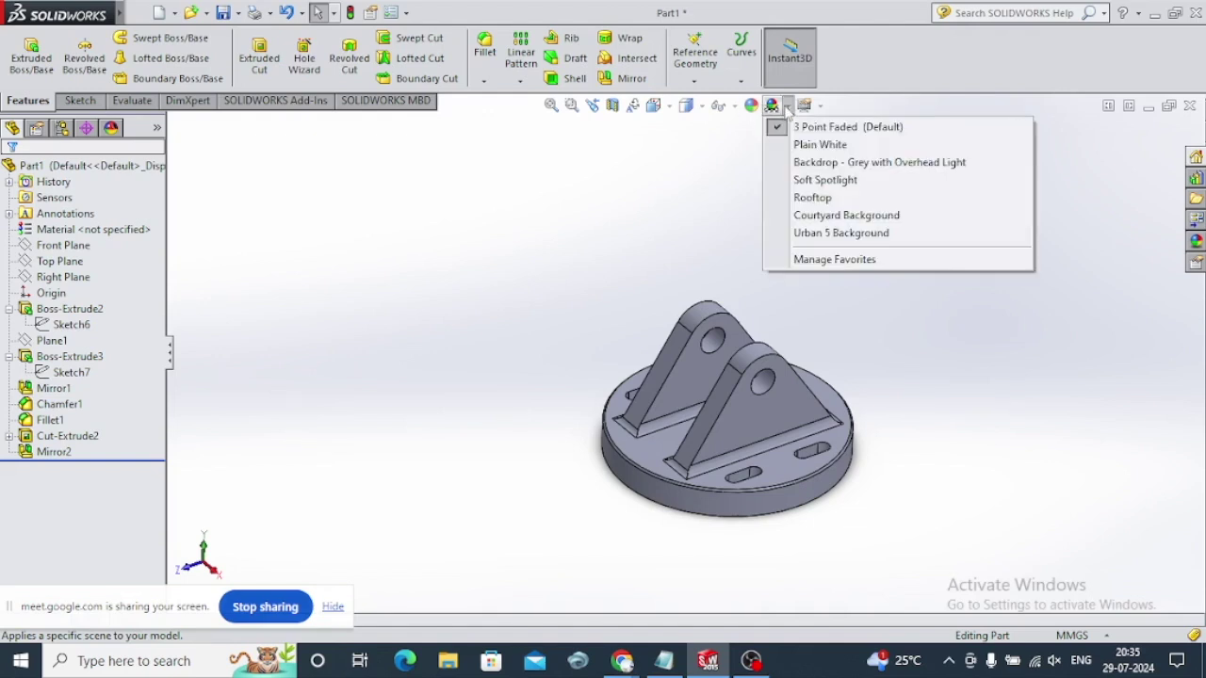
click(660, 278)
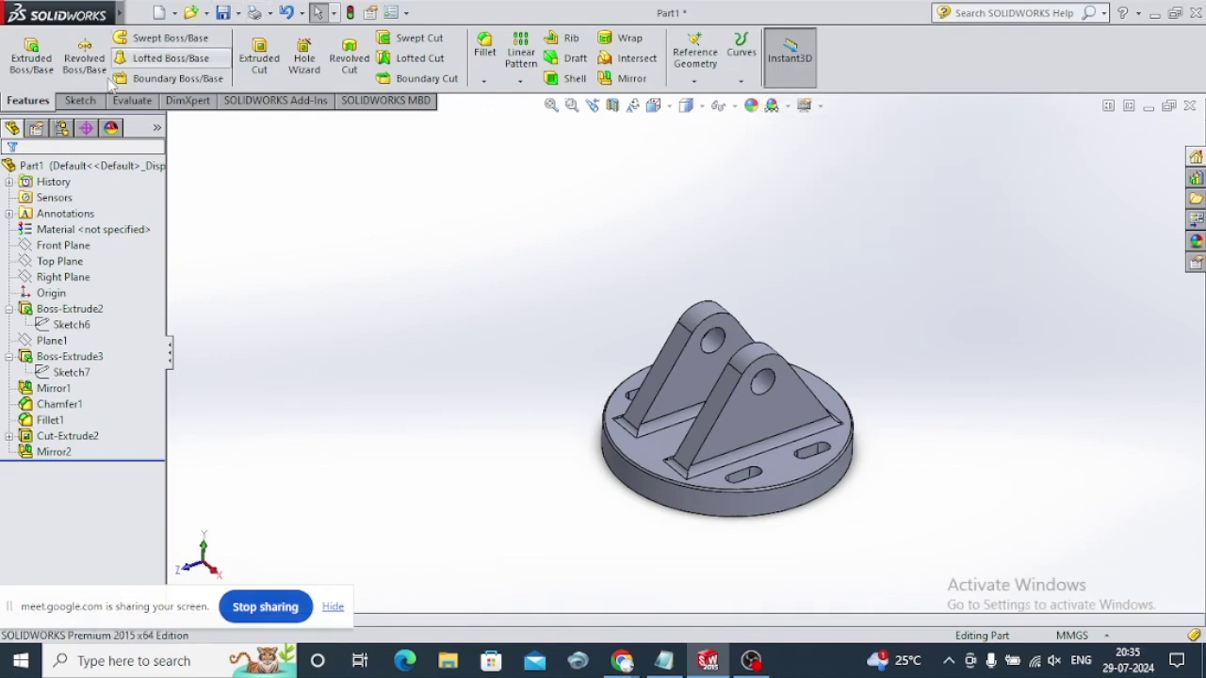
Add the Render Tools tab to the CommandManager and switch to it
right_click(341, 110)
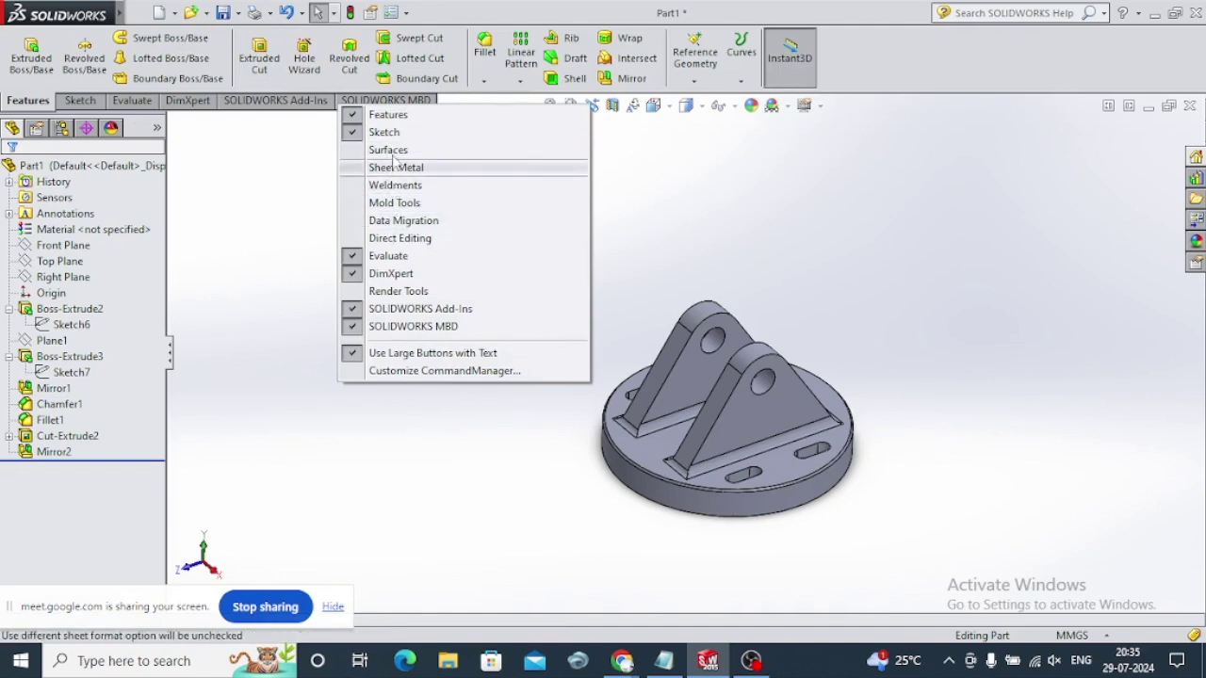
click(396, 291)
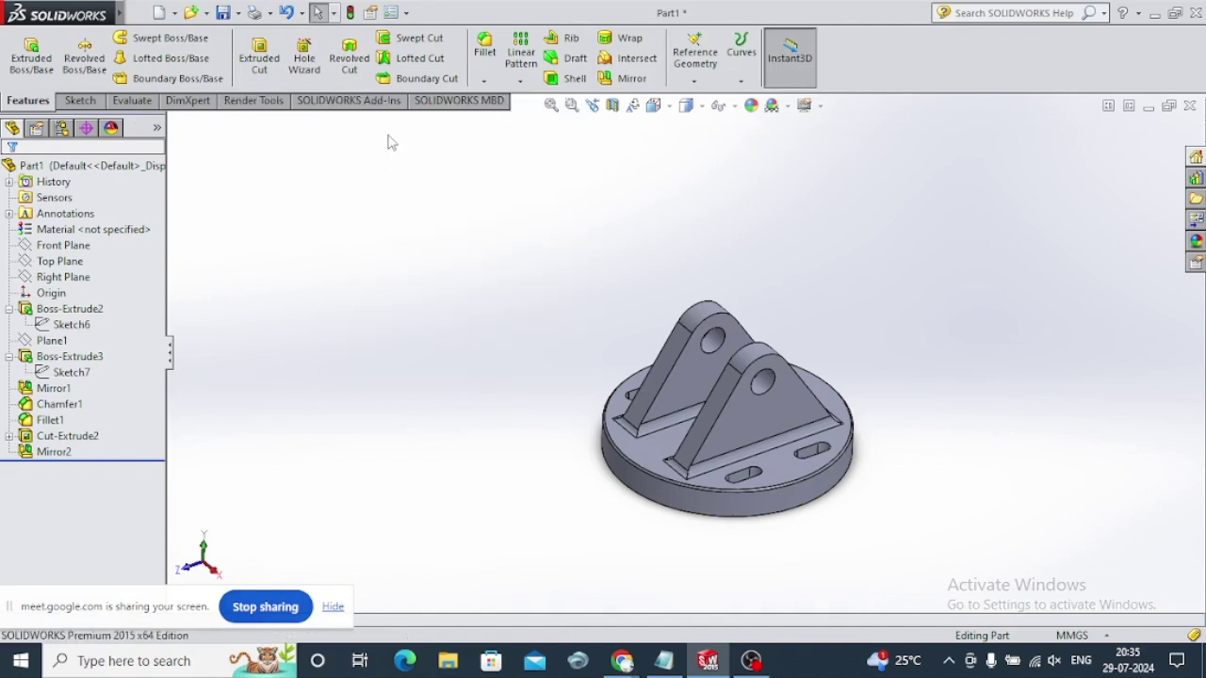
click(253, 101)
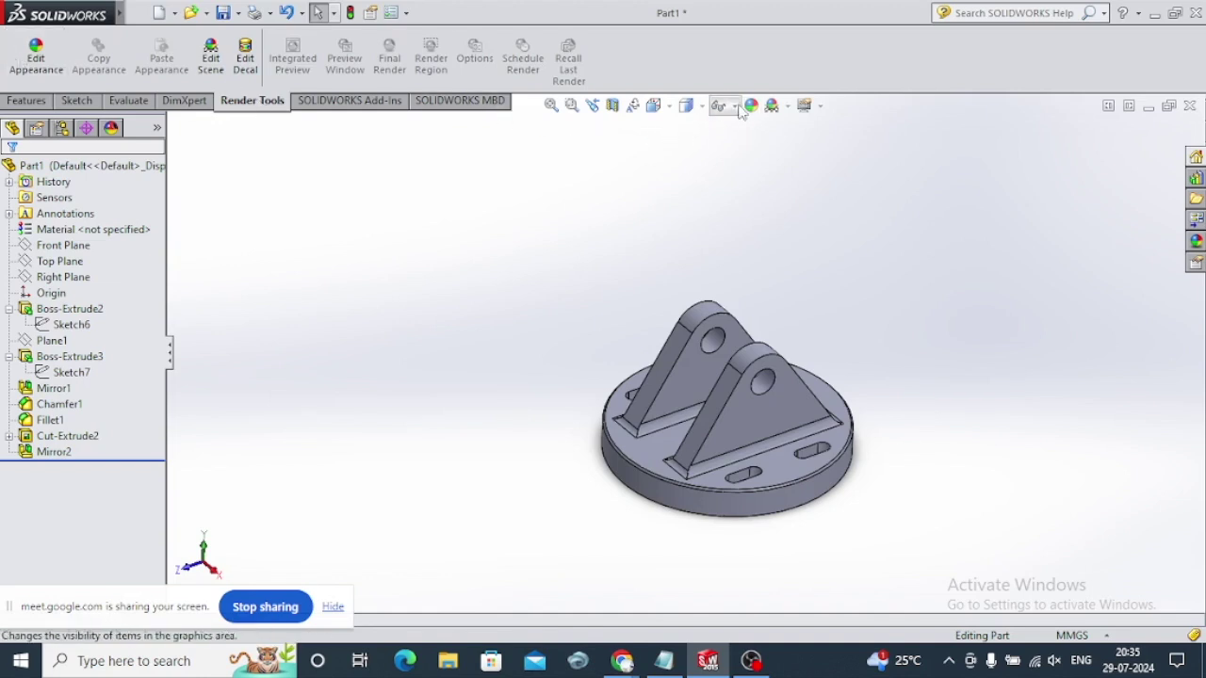
click(786, 106)
click(766, 109)
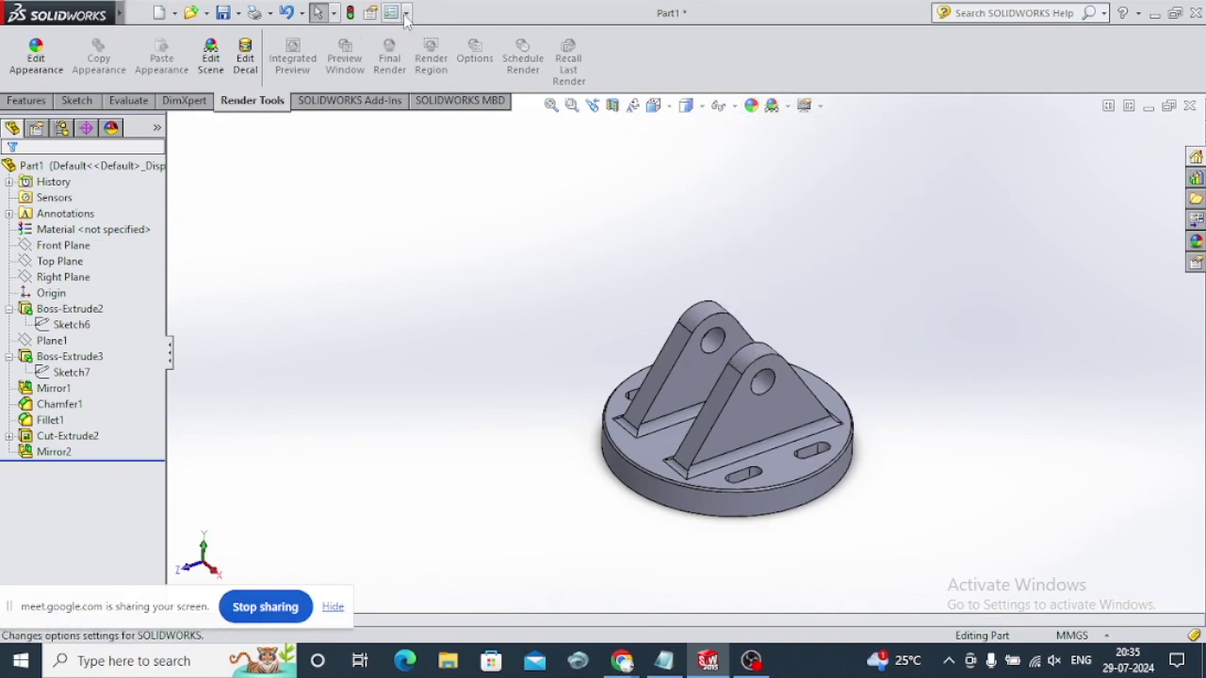
Enable the PhotoView 360 add-in and set the display style to the PhotoView preview
click(406, 14)
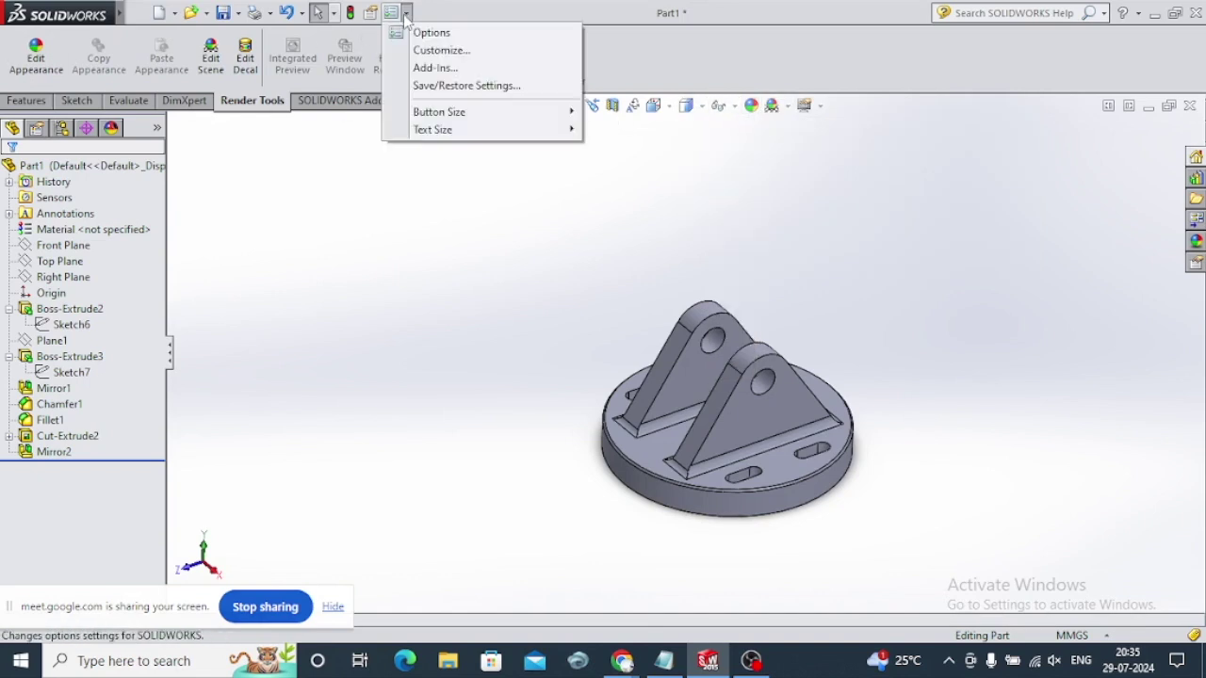
click(433, 70)
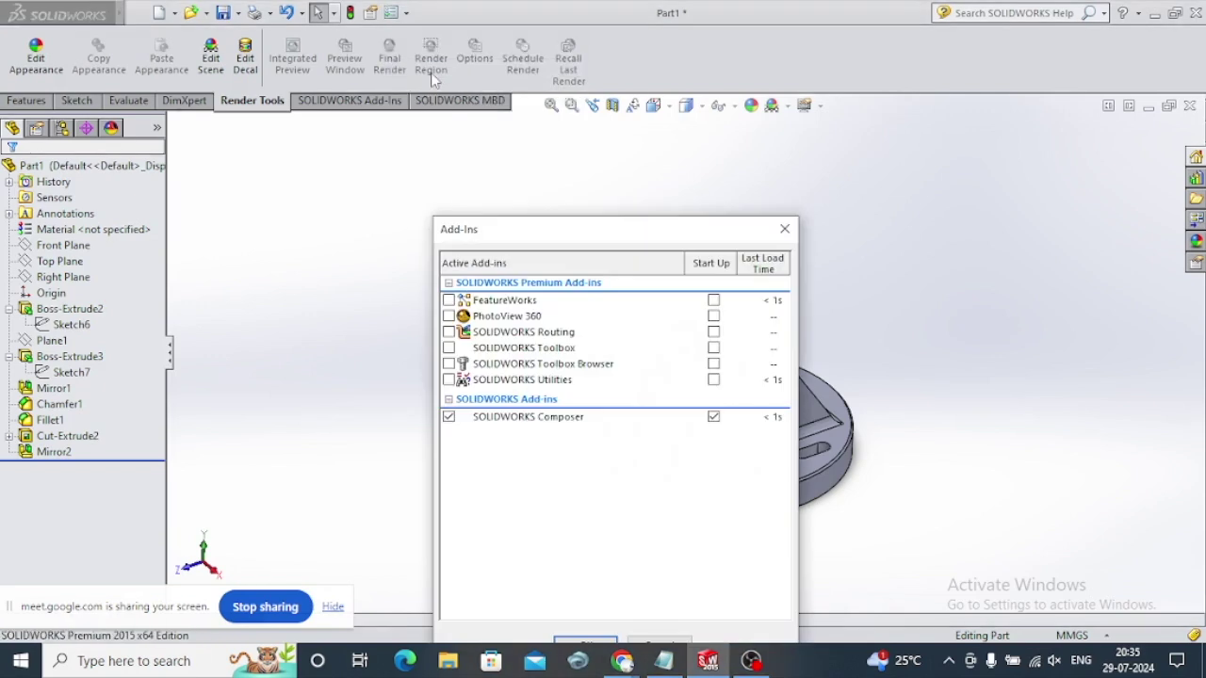
click(448, 315)
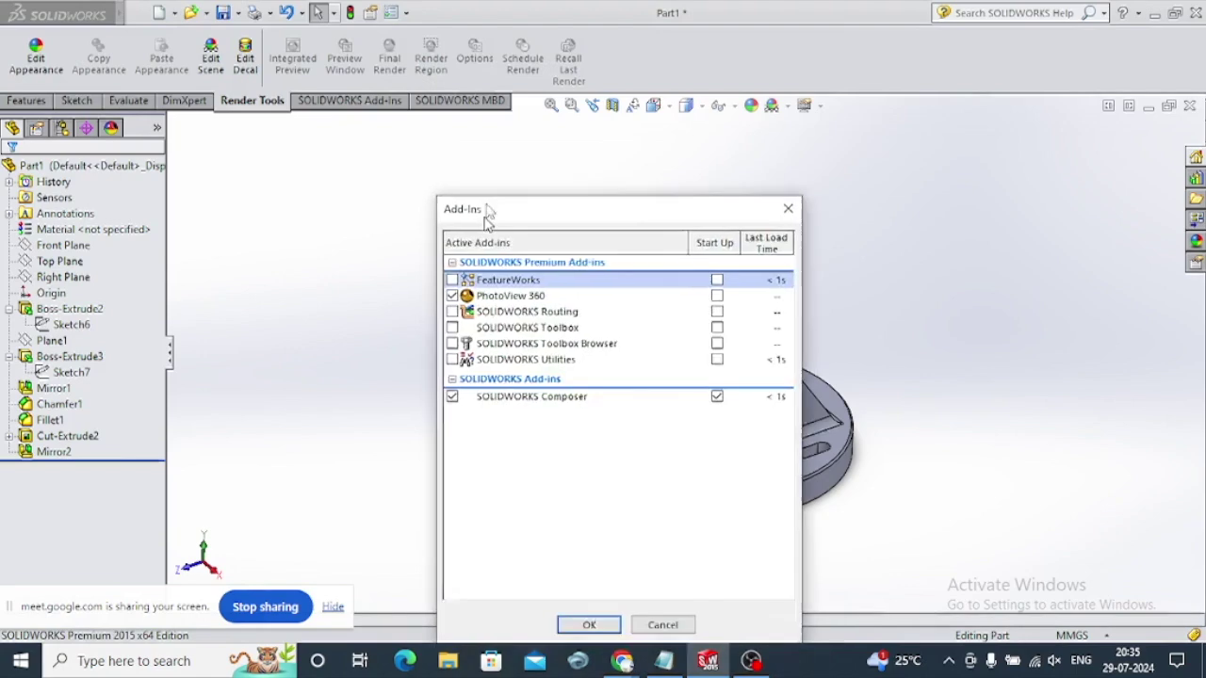
click(599, 503)
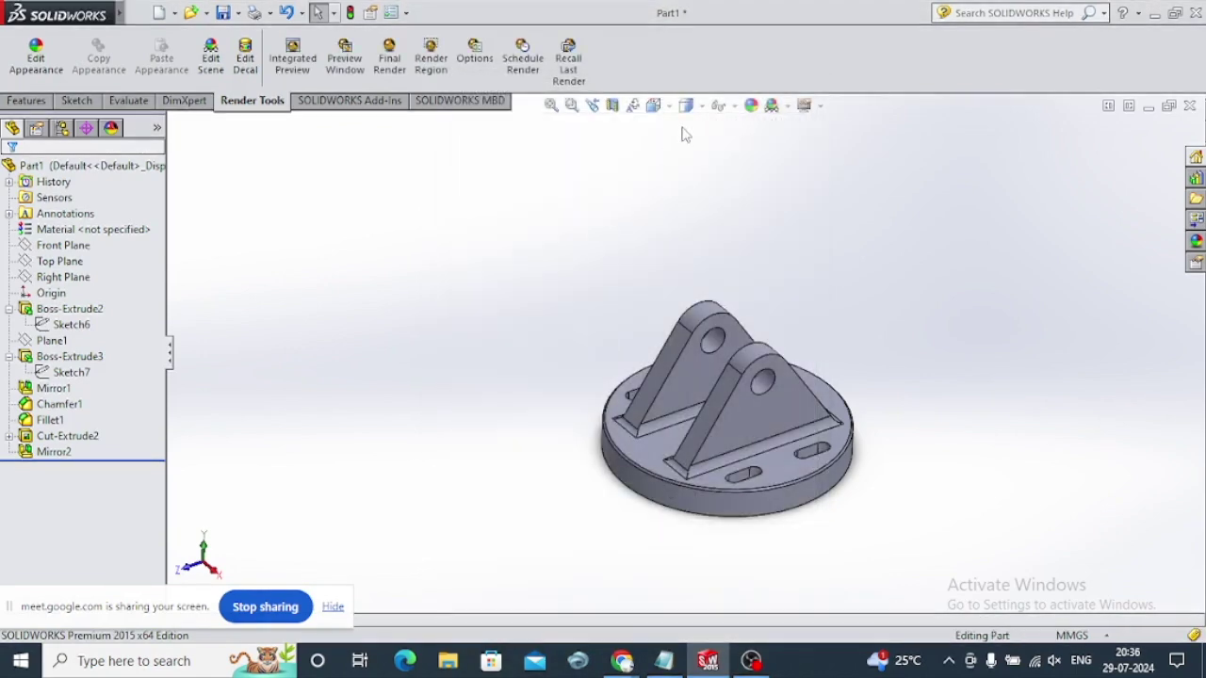
click(705, 106)
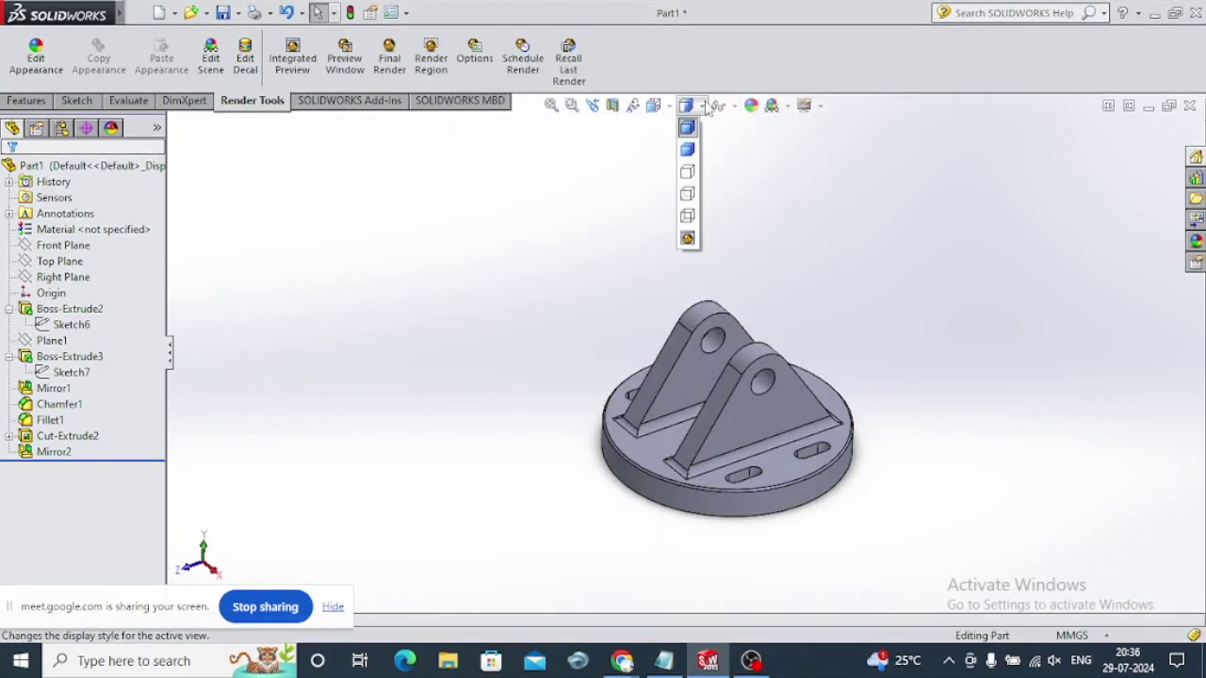
click(687, 239)
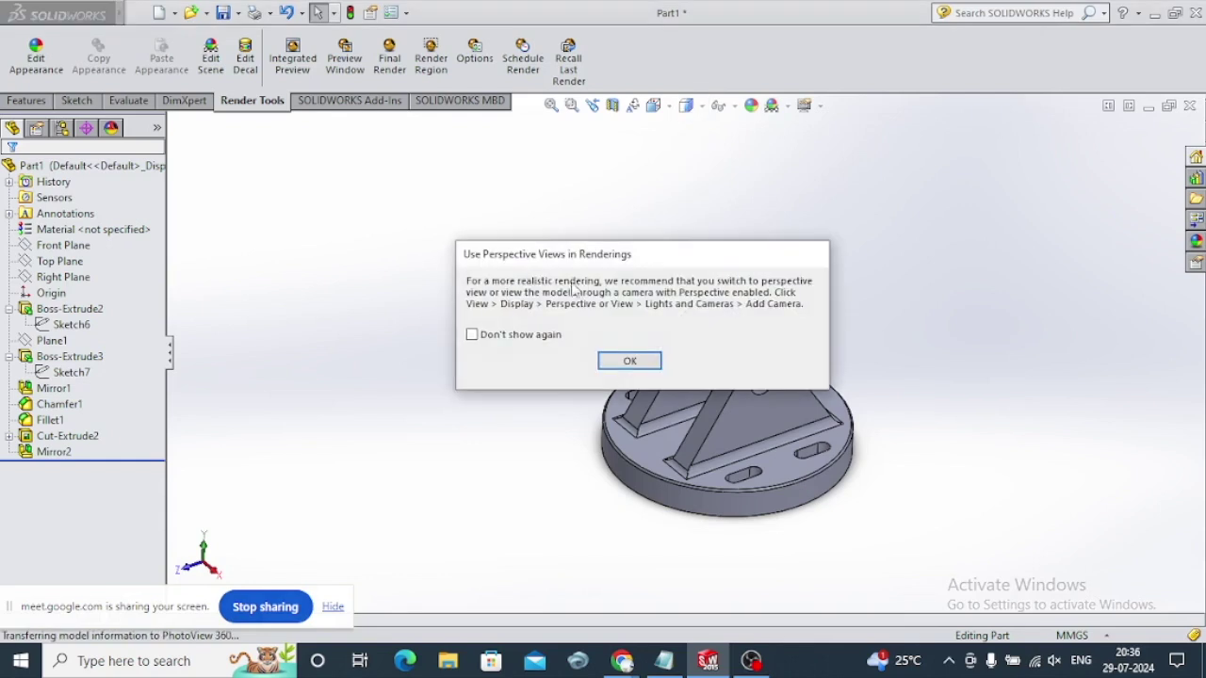
Accept the Use Perspective Views notice and grant PhotoView 360 access in the Windows Security Alert
click(627, 358)
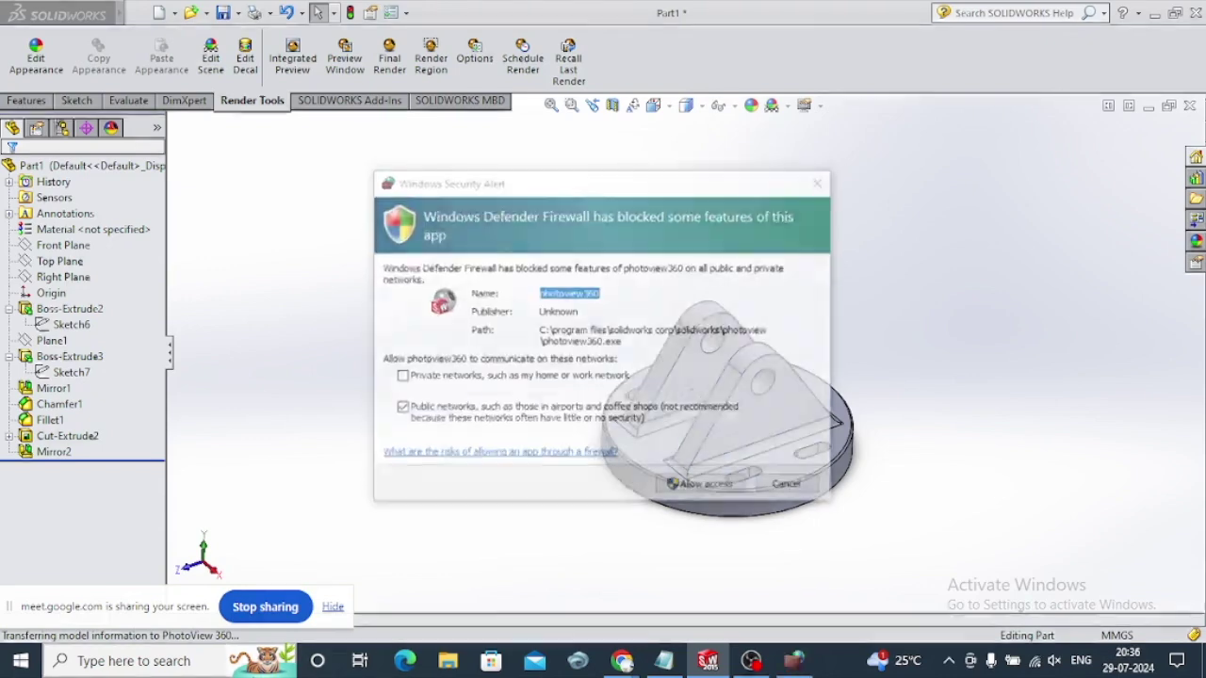
click(723, 491)
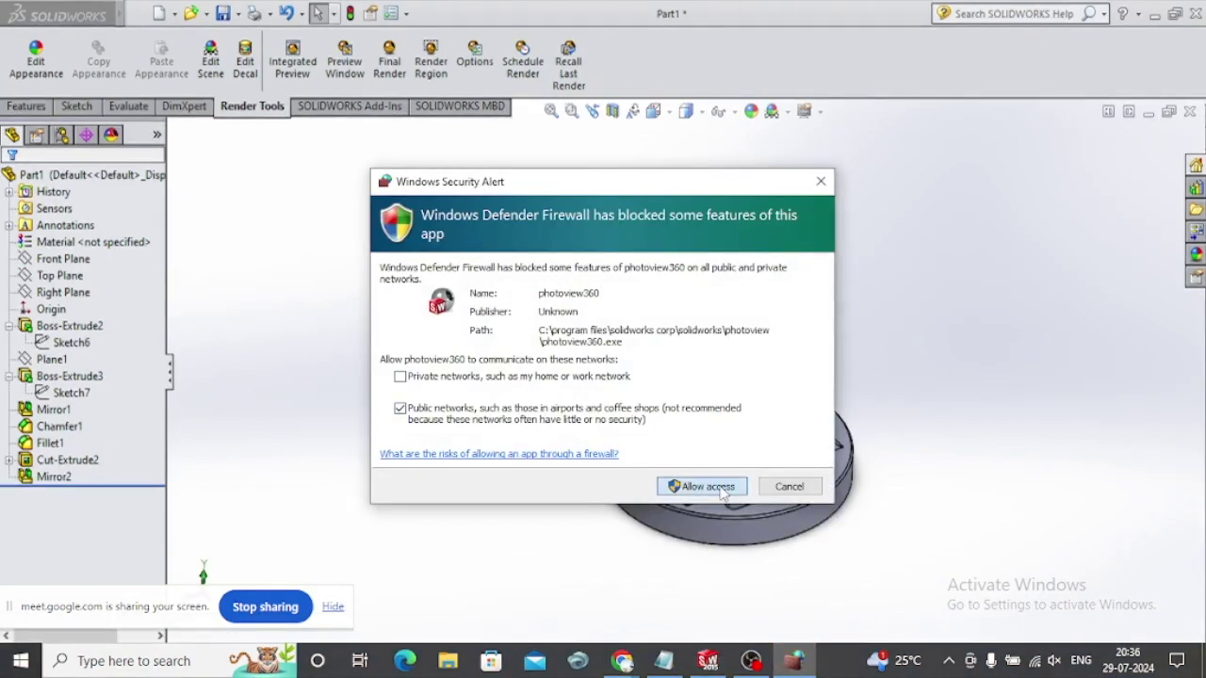
click(722, 491)
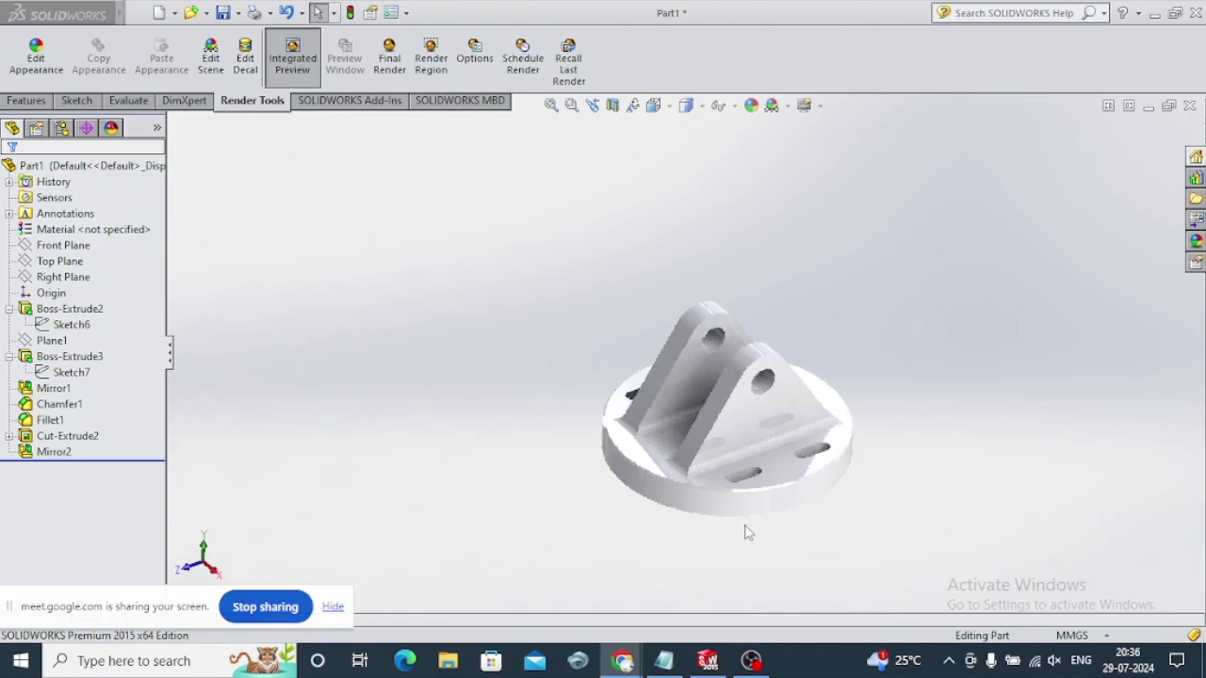
Rotate the bracket to a new angle and open Edit Appearance for Part1.SLDPRT
mouse_move(746, 525)
middle_down()
mouse_move(761, 500)
mouse_move(810, 485)
mouse_move(558, 416)
mouse_move(549, 436)
mouse_move(537, 420)
middle_up()
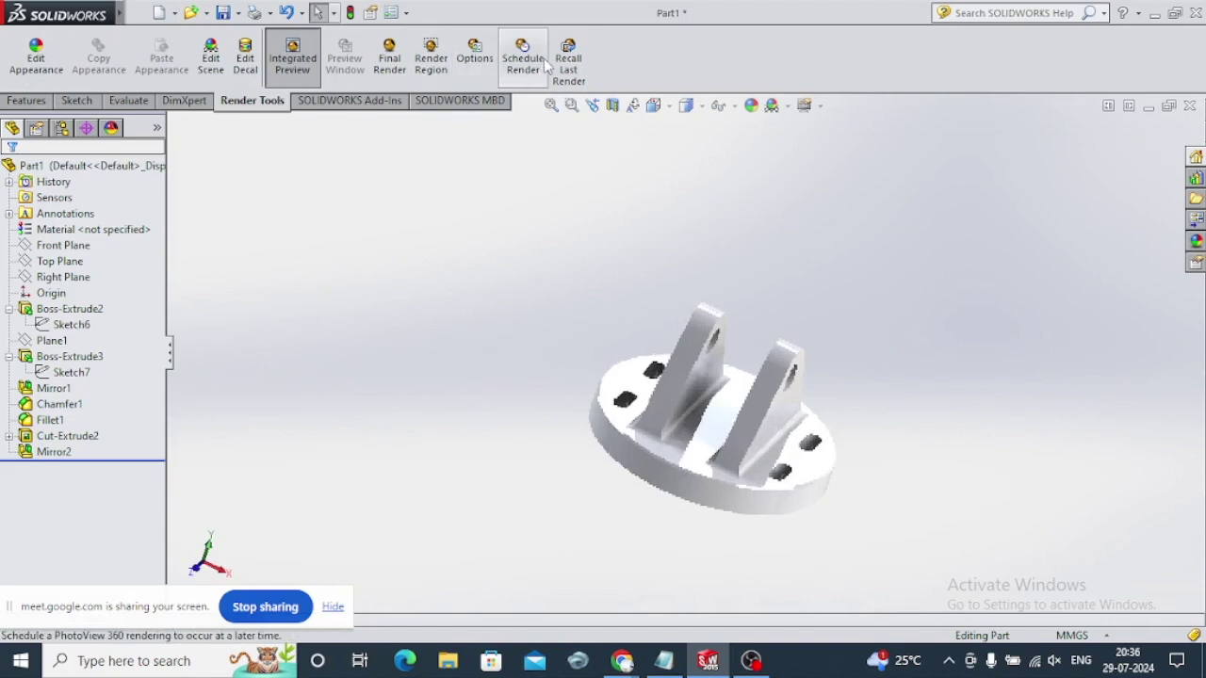
click(41, 59)
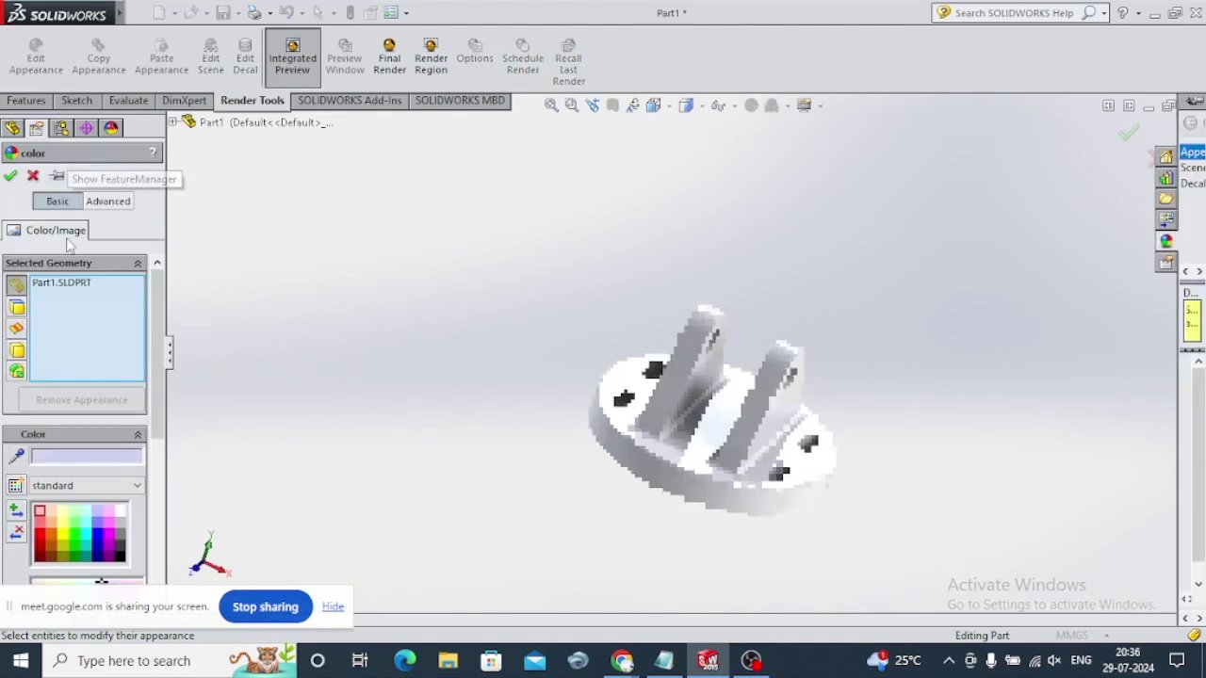
Pick pale green (RGB 194, 255, 175) from the colour spectrum and apply it to the part
drag(158, 351, 158, 568)
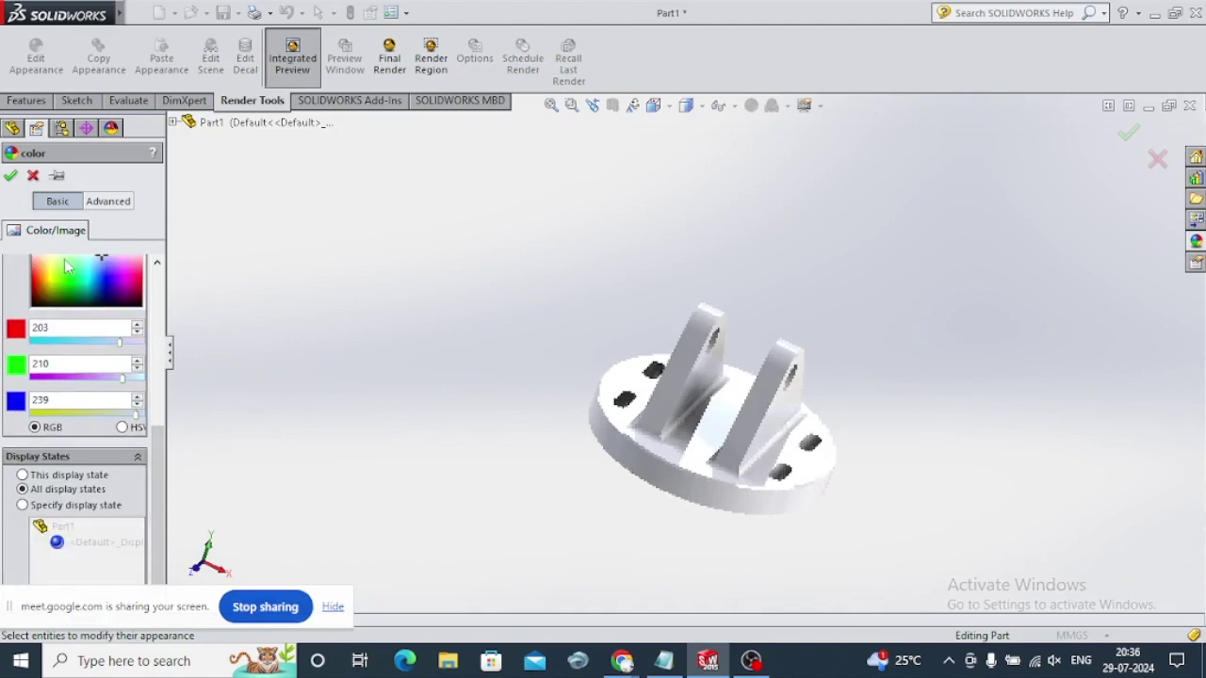
click(64, 260)
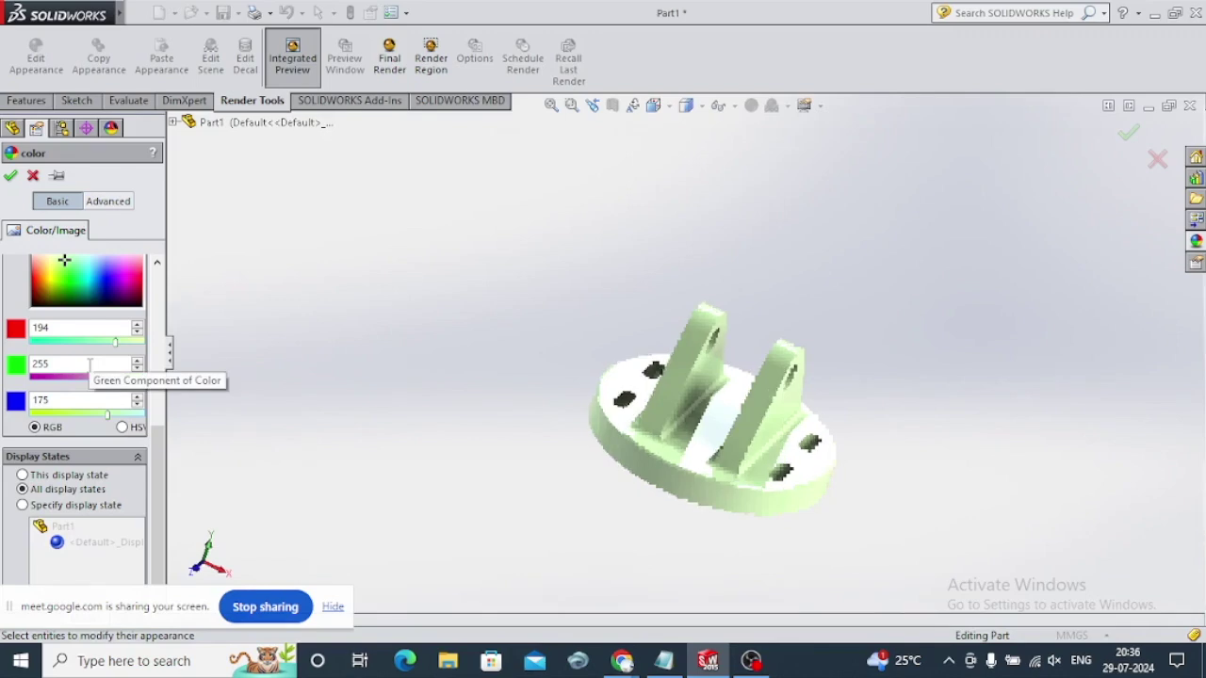
click(11, 175)
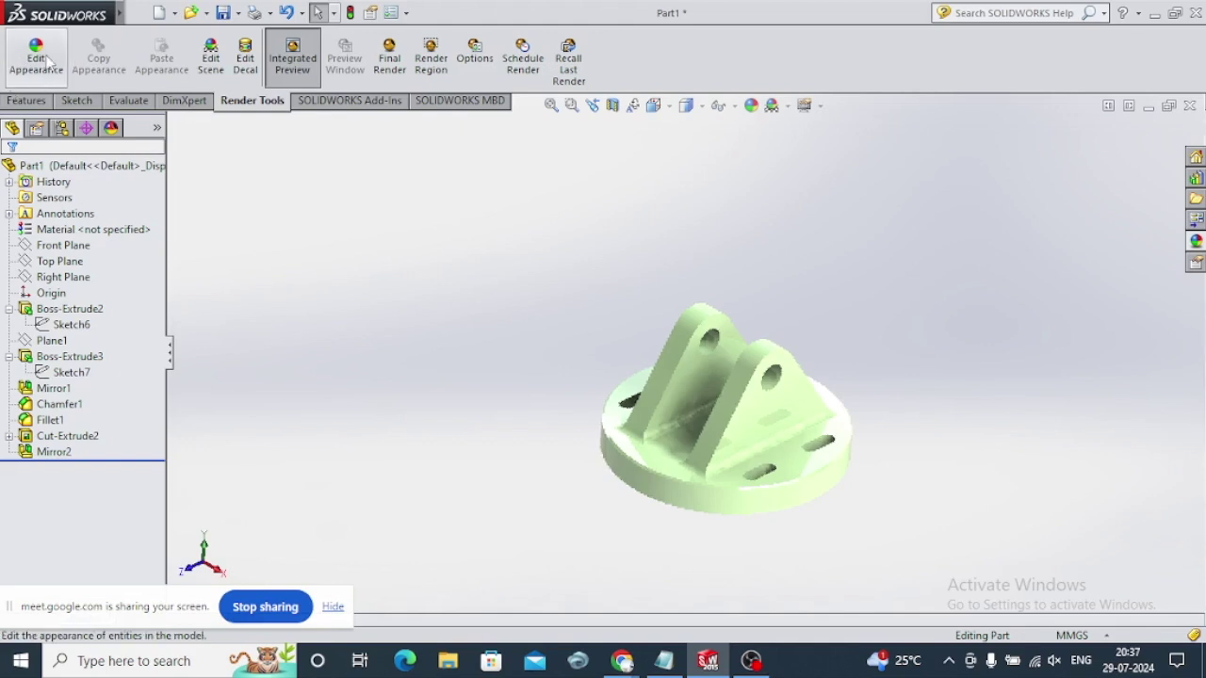
Reopen the appearance editor, review the Advanced Surface Finish options, and close it
click(47, 62)
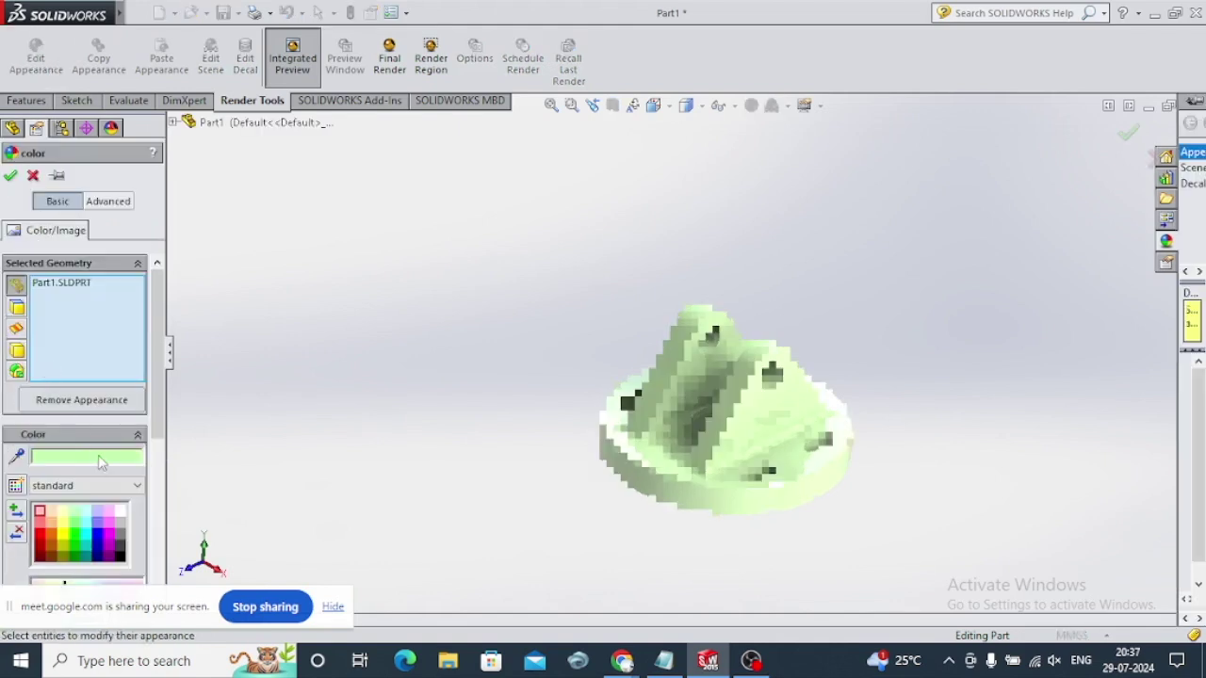
drag(155, 398, 182, 581)
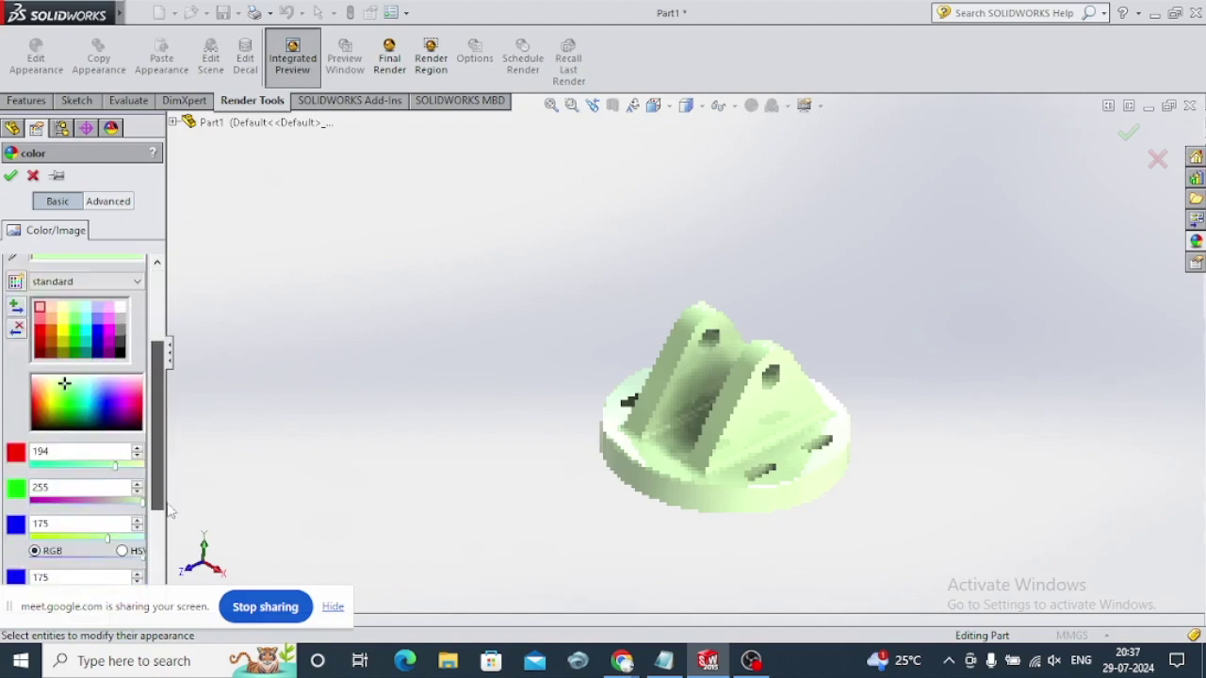
drag(187, 599, 205, 276)
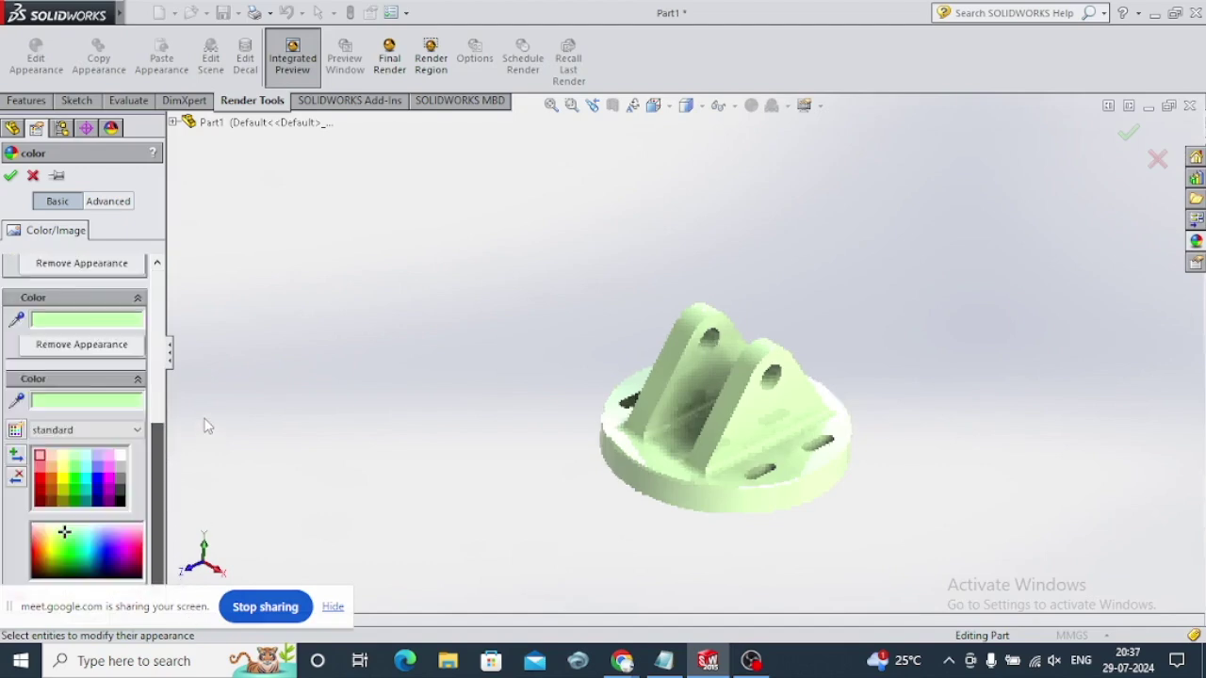
click(129, 205)
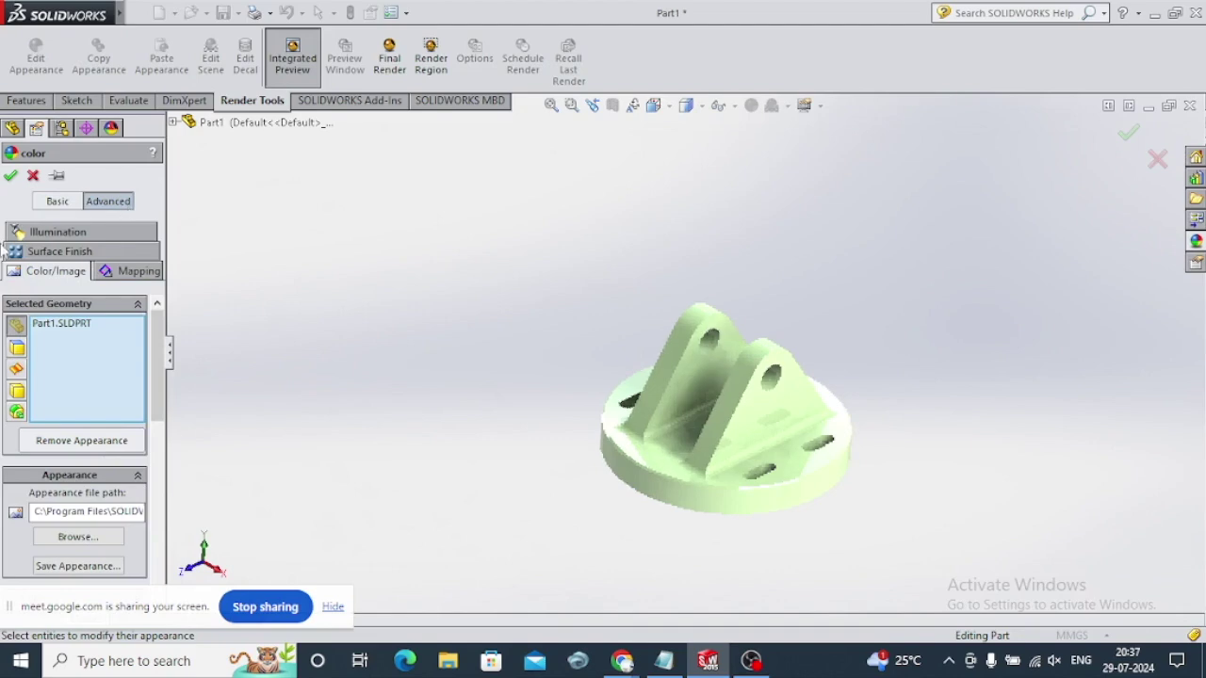
click(41, 249)
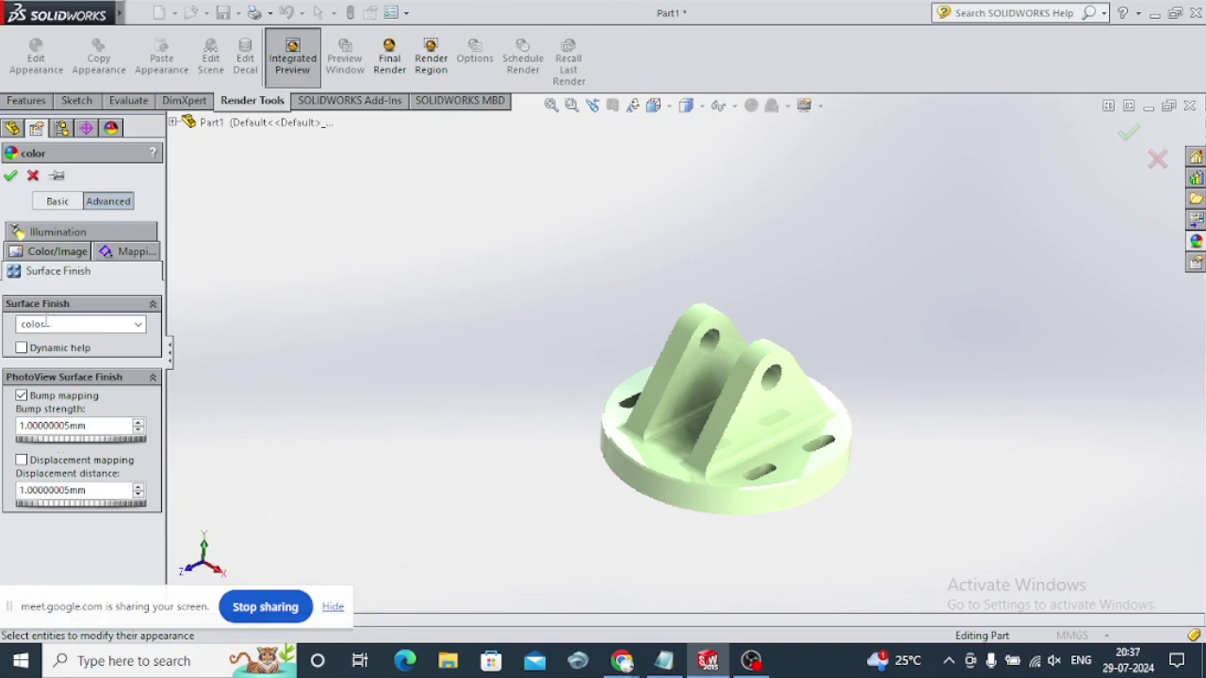
click(10, 175)
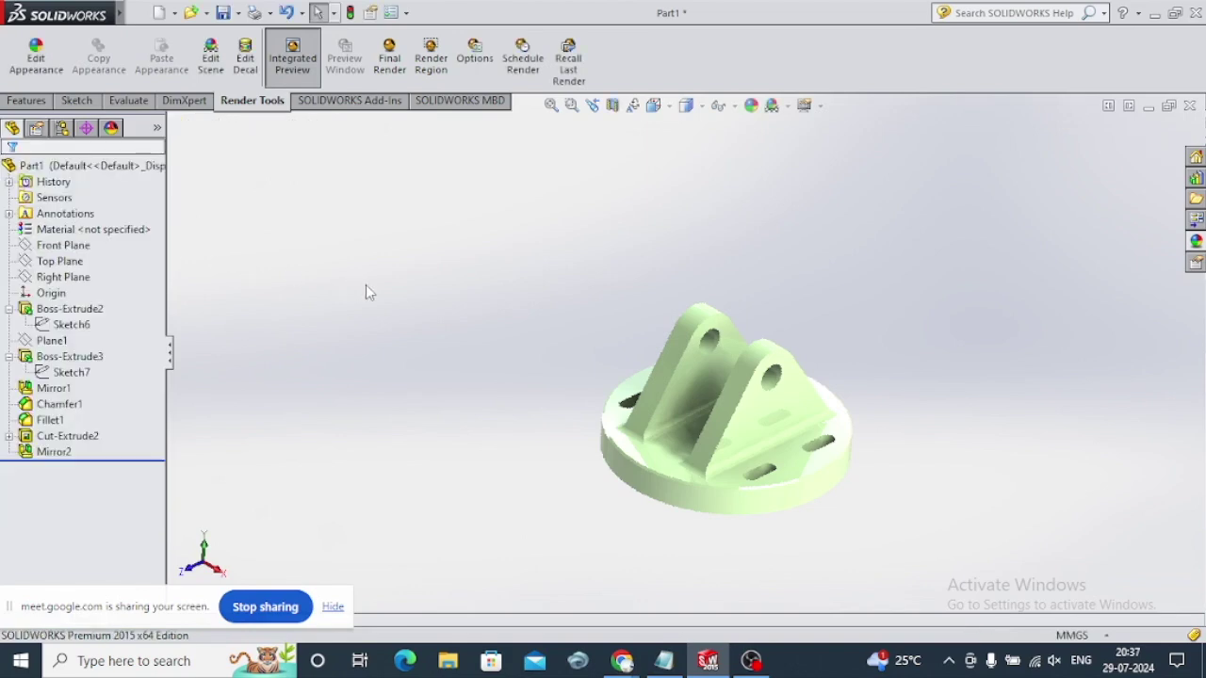
Drag a dark grey metal from the Appearances > Metal library onto the bracket
middle_drag(732, 418, 767, 443)
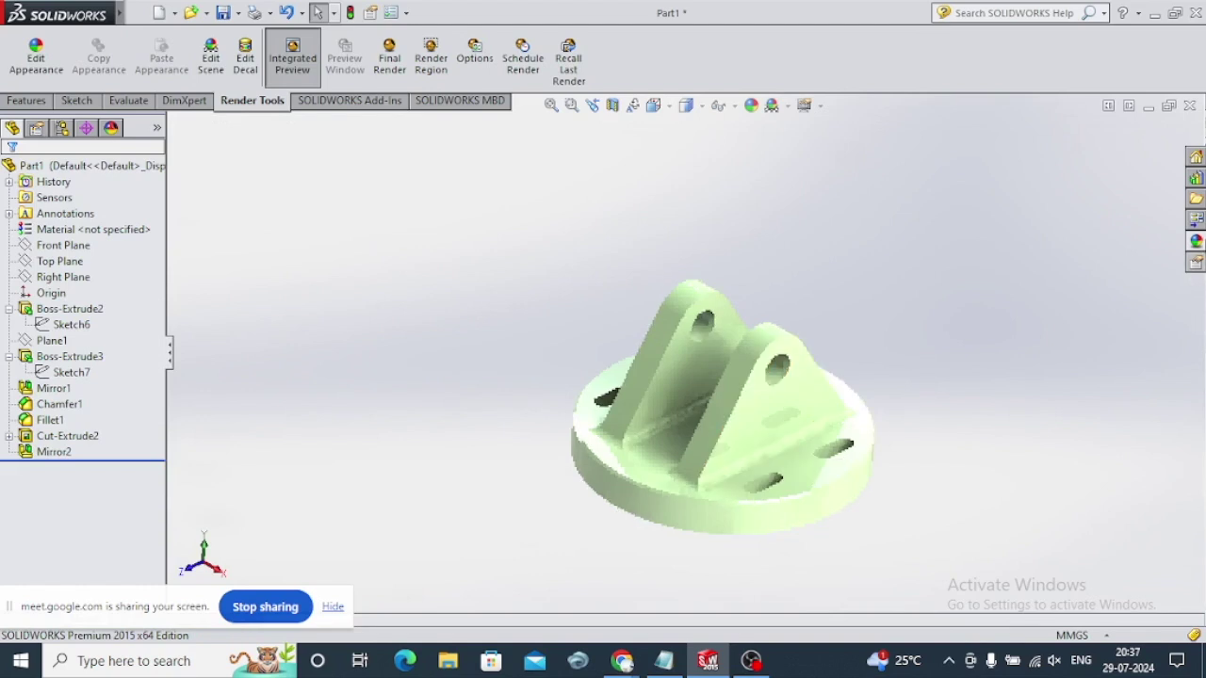
click(1195, 241)
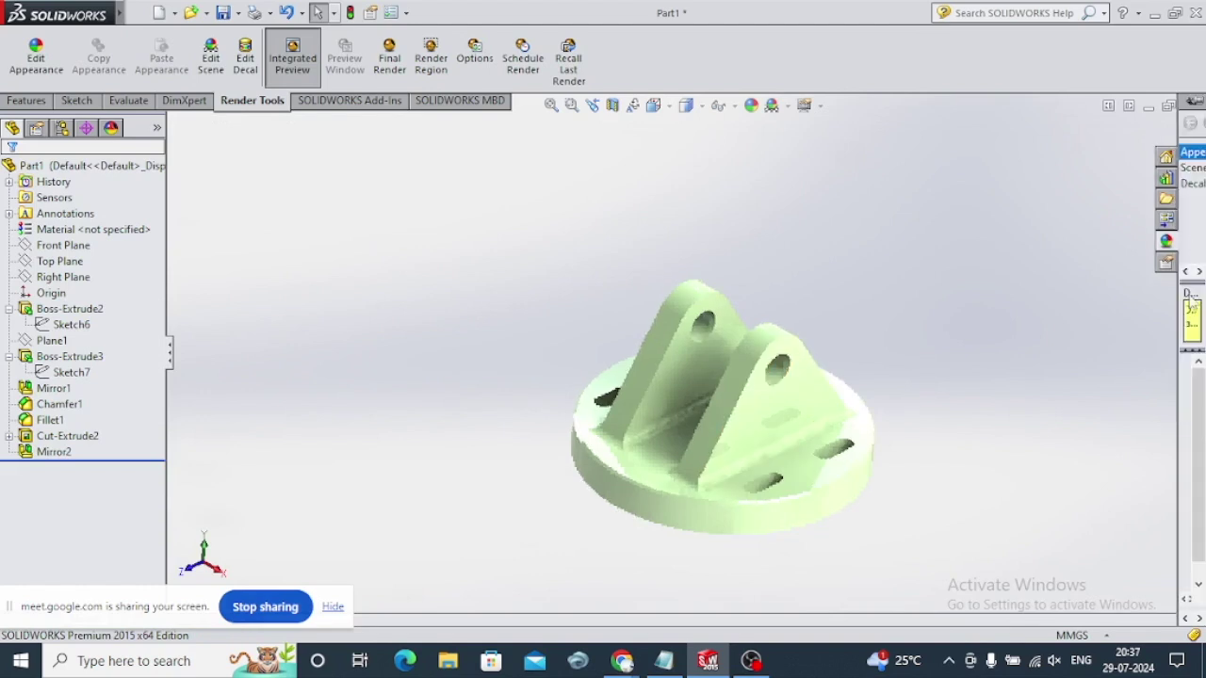
drag(1184, 311, 979, 301)
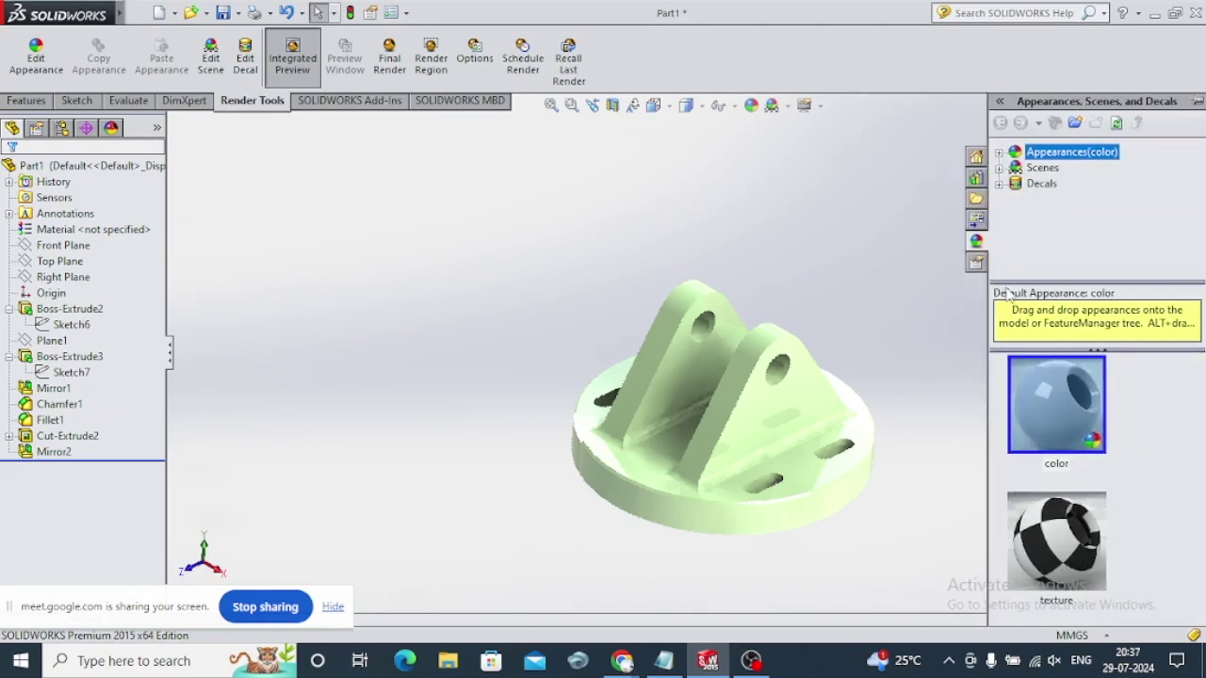
click(999, 154)
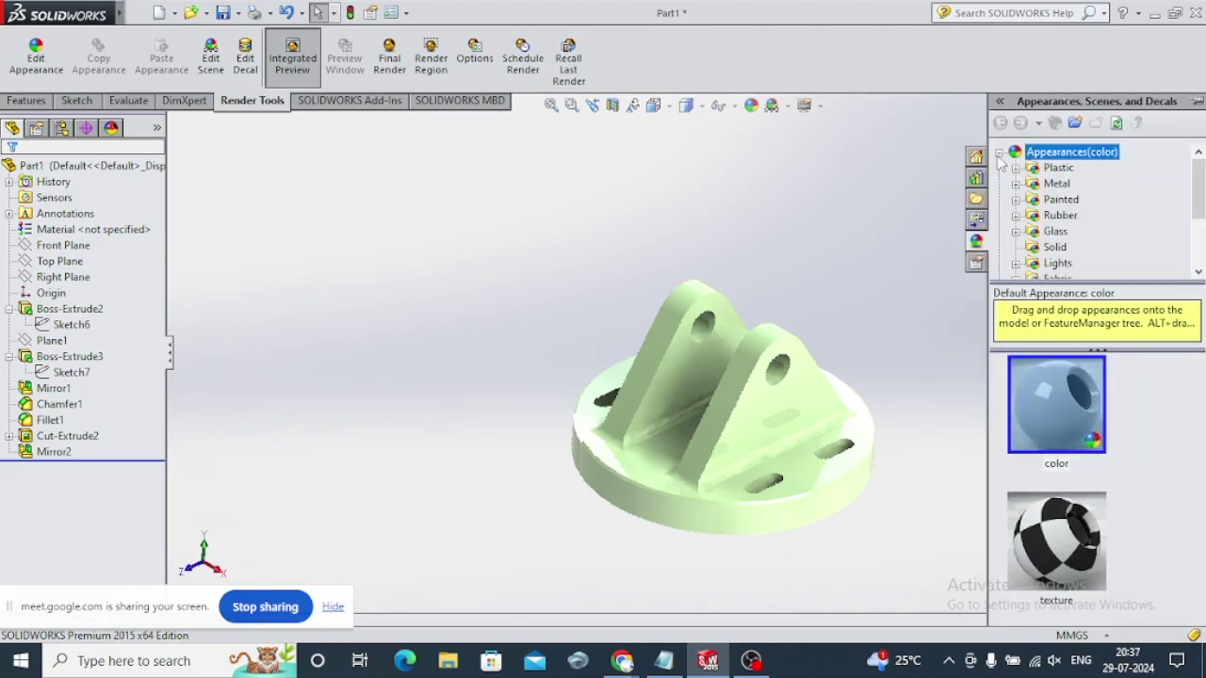
click(1052, 183)
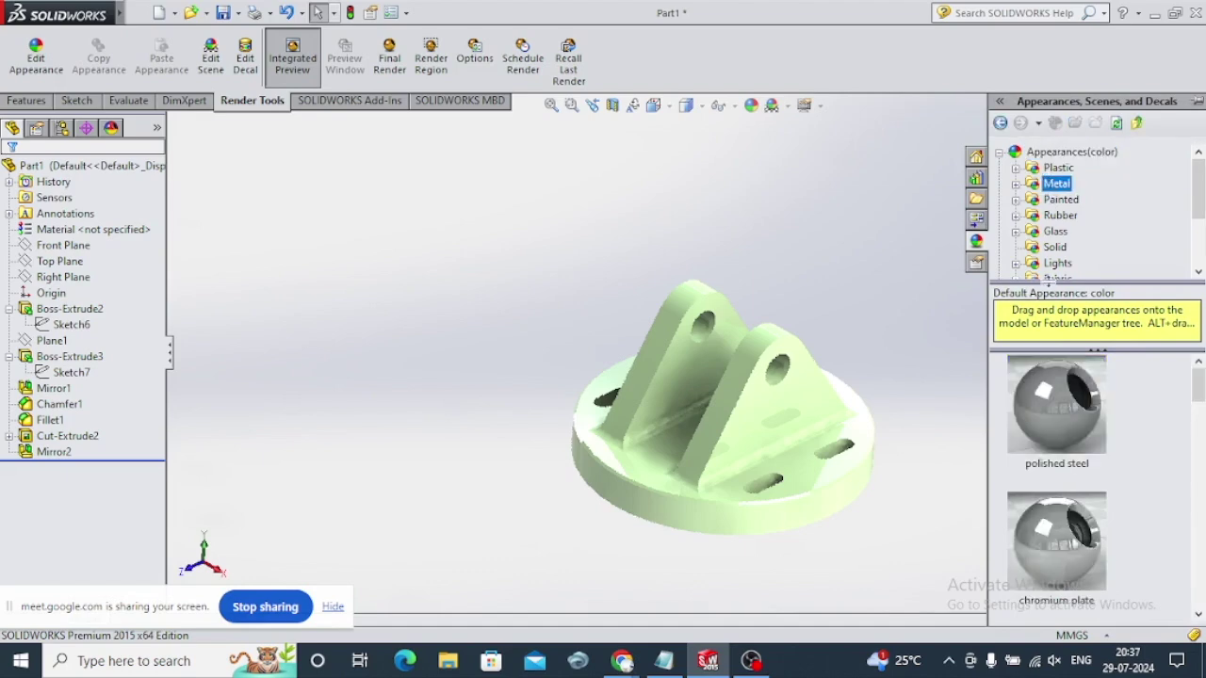
drag(1045, 402, 812, 424)
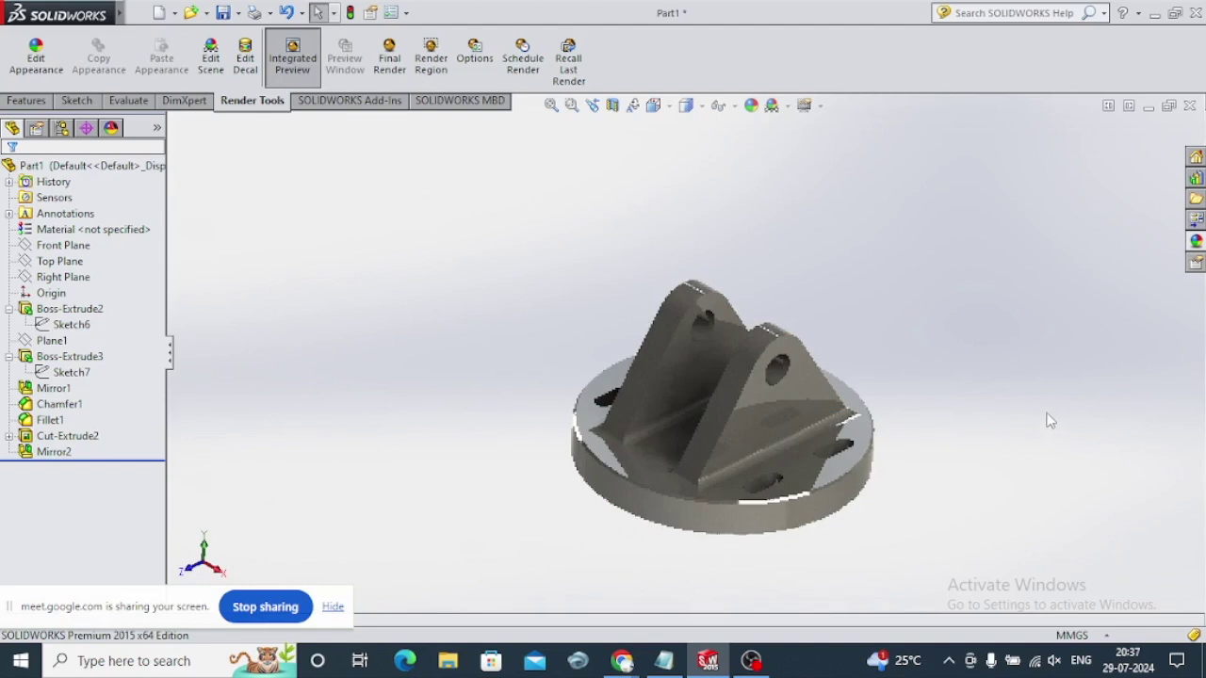
click(1195, 243)
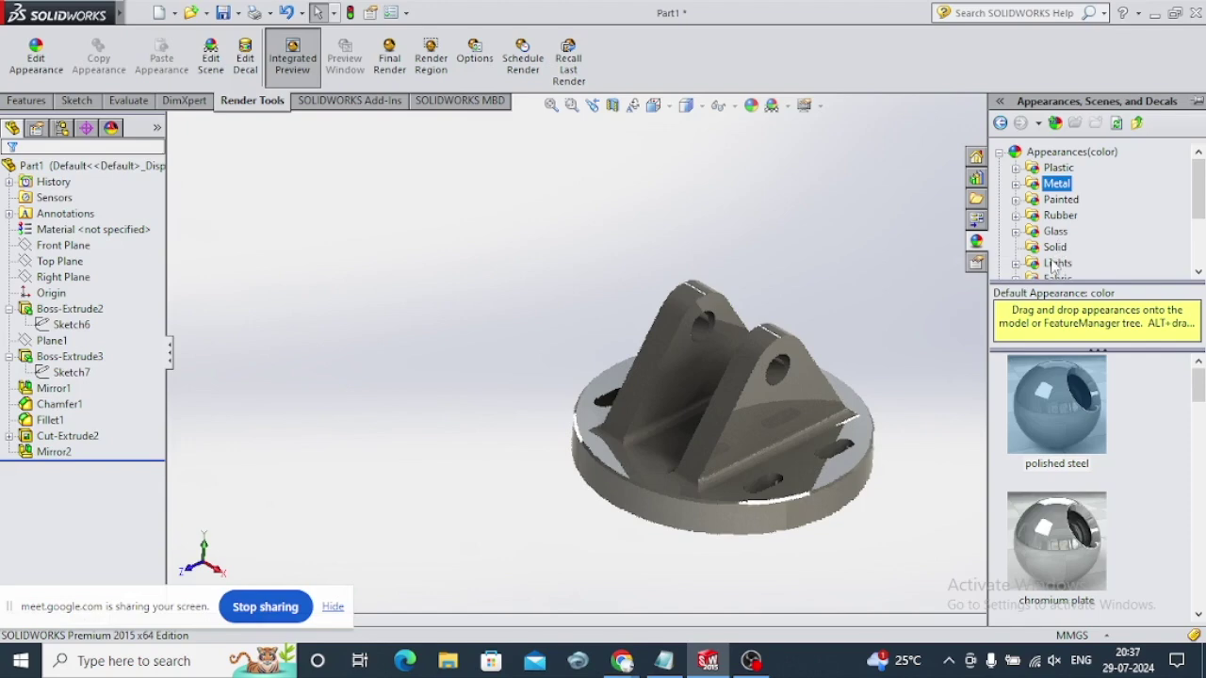
Drop a rubber appearance from the Rubber library onto the bracket, applying it to the whole body
click(1054, 220)
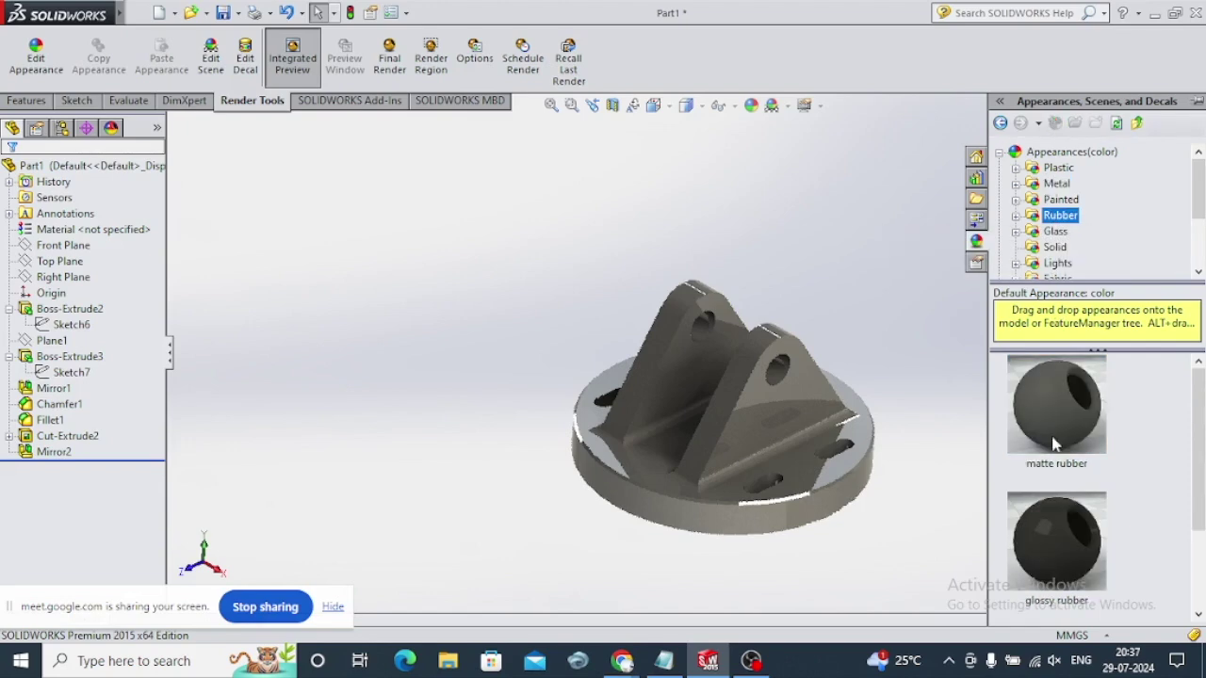
drag(1057, 545, 839, 459)
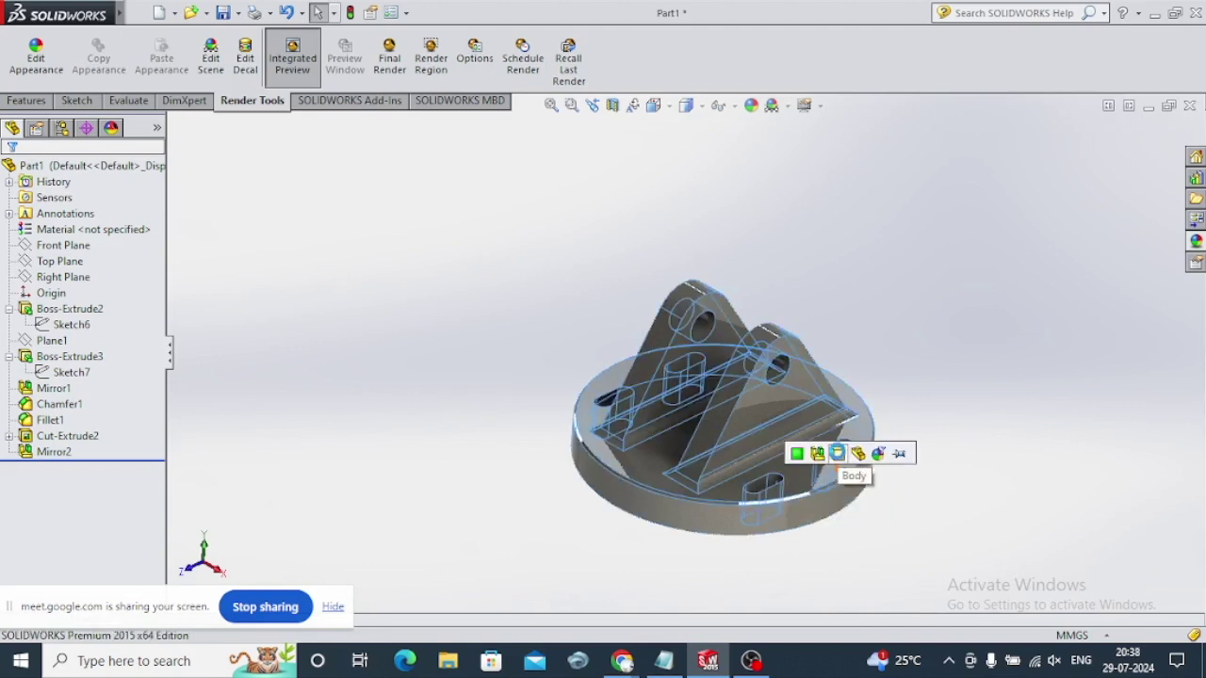
click(838, 456)
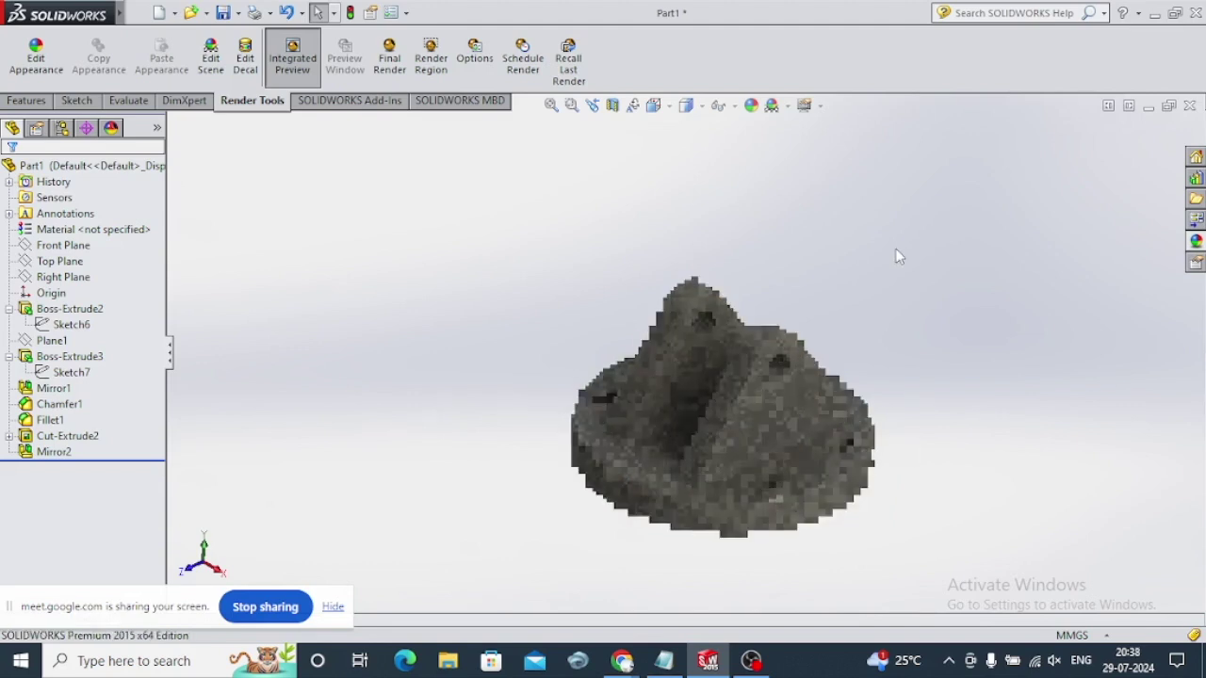